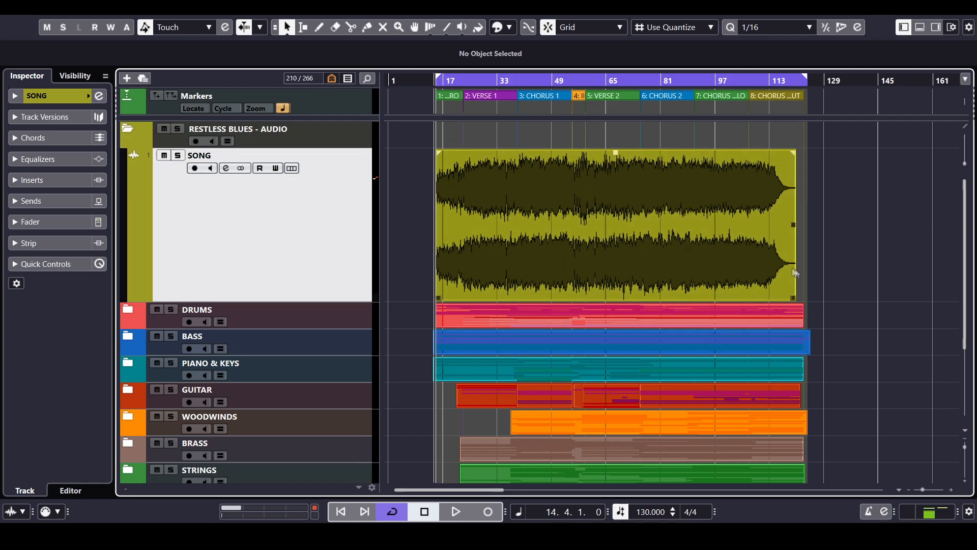
Solo the RESTLESS BLUES - AUDIO folder so only the mixed song is heard
{"action": "scroll", "coordinate": [793, 249], "scroll_direction": "down", "scroll_amount": 3}
{"action": "scroll", "coordinate": [832, 287], "scroll_direction": "up", "scroll_amount": 3}
{"action": "scroll", "coordinate": [303, 343], "scroll_direction": "down", "scroll_amount": 5}
{"action": "scroll", "coordinate": [312, 349], "scroll_direction": "up", "scroll_amount": 5}
{"action": "left_click", "coordinate": [178, 130]}
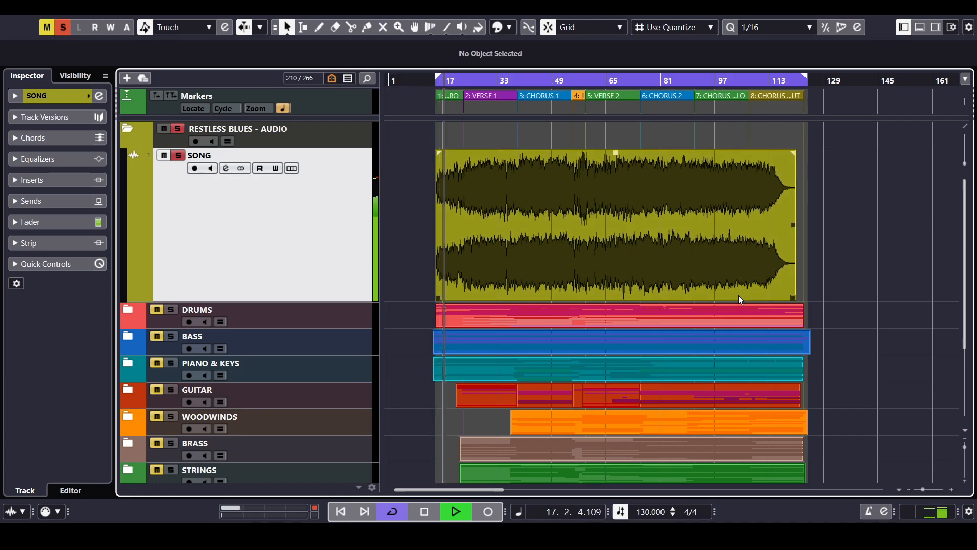
Expand the DRUMS folder and its MAIN DRUMS subfolder to reveal the drum tracks
{"action": "left_click", "coordinate": [129, 308]}
{"action": "scroll", "coordinate": [266, 276], "scroll_direction": "down", "scroll_amount": 3}
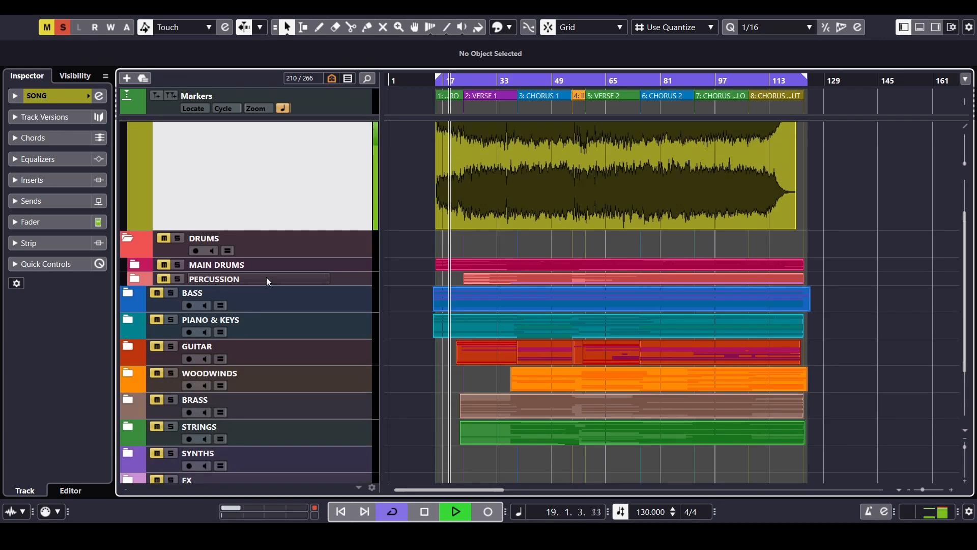
{"action": "left_click", "coordinate": [135, 266]}
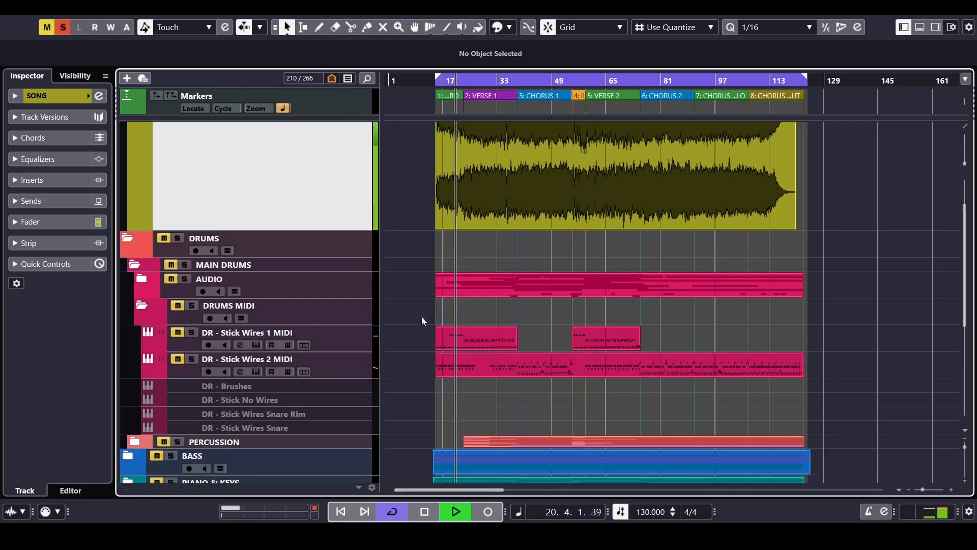
Expand the PERCUSSION folder and its PERC MIDI subfolder, and review the percussion tracks
{"action": "scroll", "coordinate": [413, 310], "scroll_direction": "down", "scroll_amount": 3}
{"action": "left_click", "coordinate": [135, 370]}
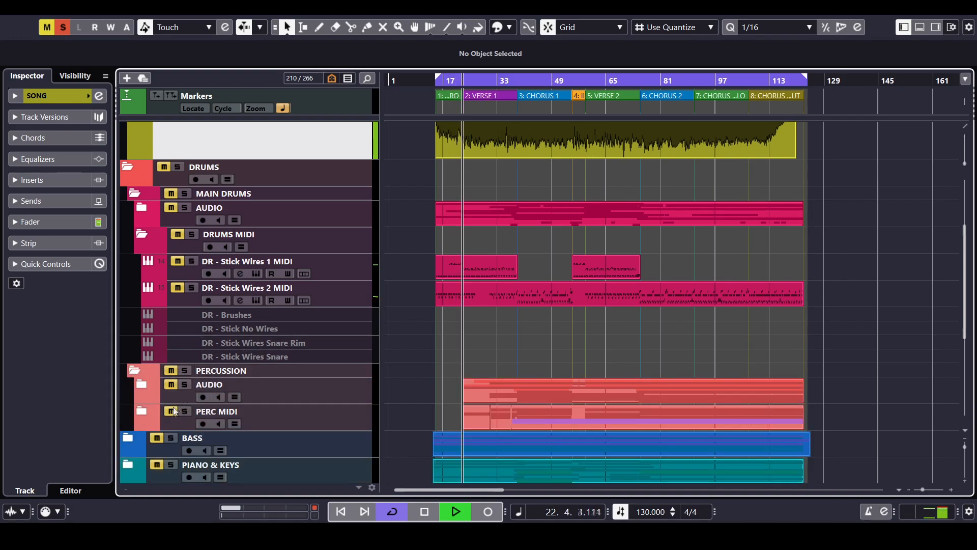
{"action": "left_click", "coordinate": [142, 411]}
{"action": "scroll", "coordinate": [417, 304], "scroll_direction": "down", "scroll_amount": 6}
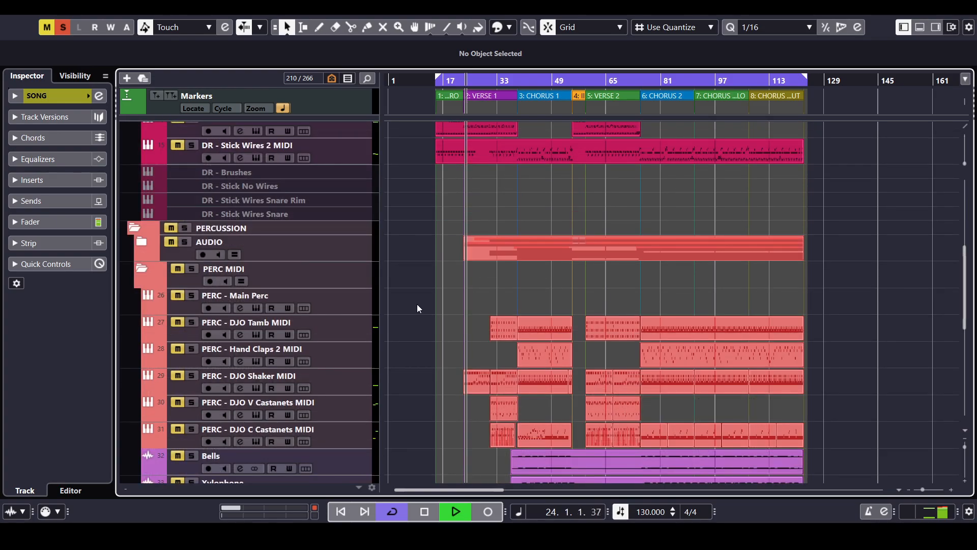
{"action": "scroll", "coordinate": [412, 312], "scroll_direction": "down", "scroll_amount": 9}
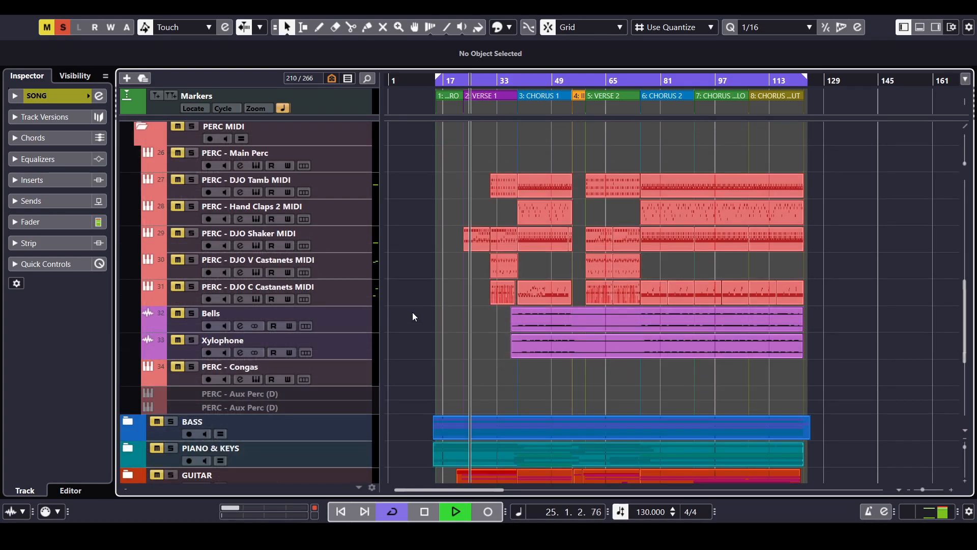
{"action": "scroll", "coordinate": [414, 275], "scroll_direction": "down", "scroll_amount": 3}
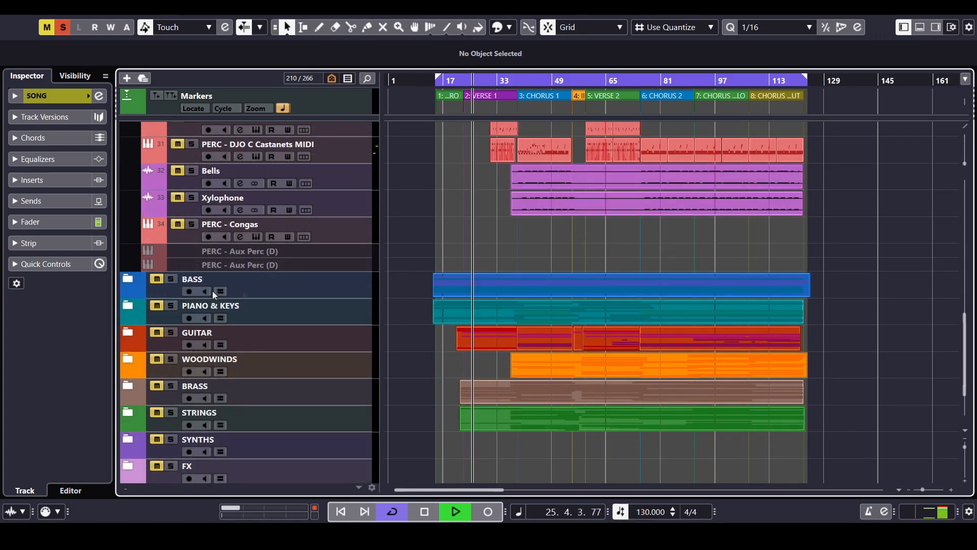
Expand the BASS and PIANO & KEYS folders and review their audio and MIDI tracks
{"action": "left_click", "coordinate": [127, 278]}
{"action": "scroll", "coordinate": [402, 254], "scroll_direction": "down", "scroll_amount": 6}
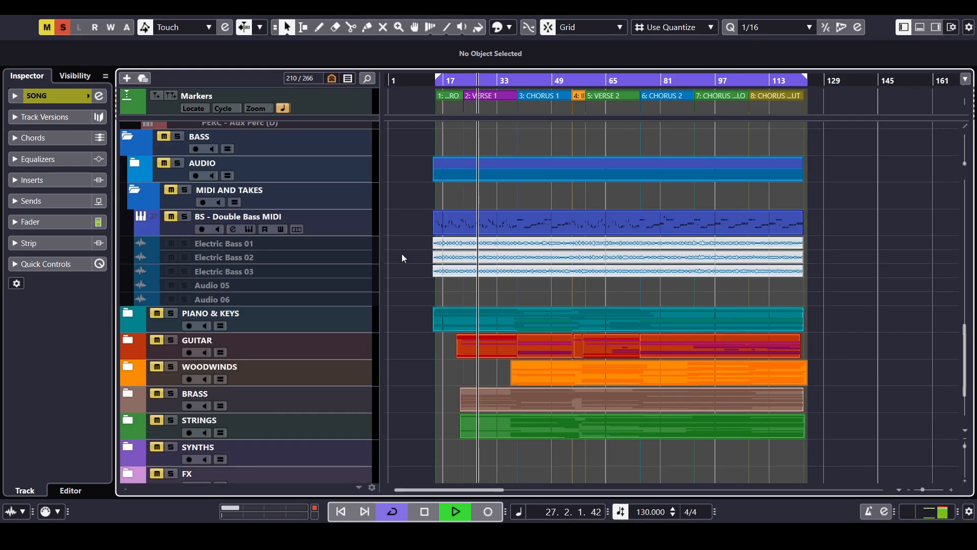
{"action": "scroll", "coordinate": [397, 267], "scroll_direction": "up", "scroll_amount": 3}
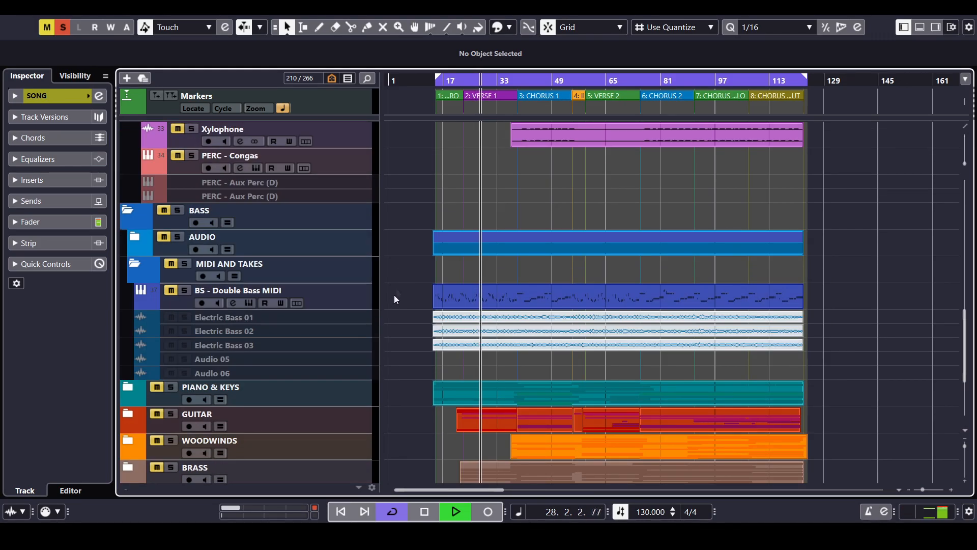
{"action": "scroll", "coordinate": [396, 285], "scroll_direction": "down", "scroll_amount": 6}
{"action": "left_click", "coordinate": [127, 245]}
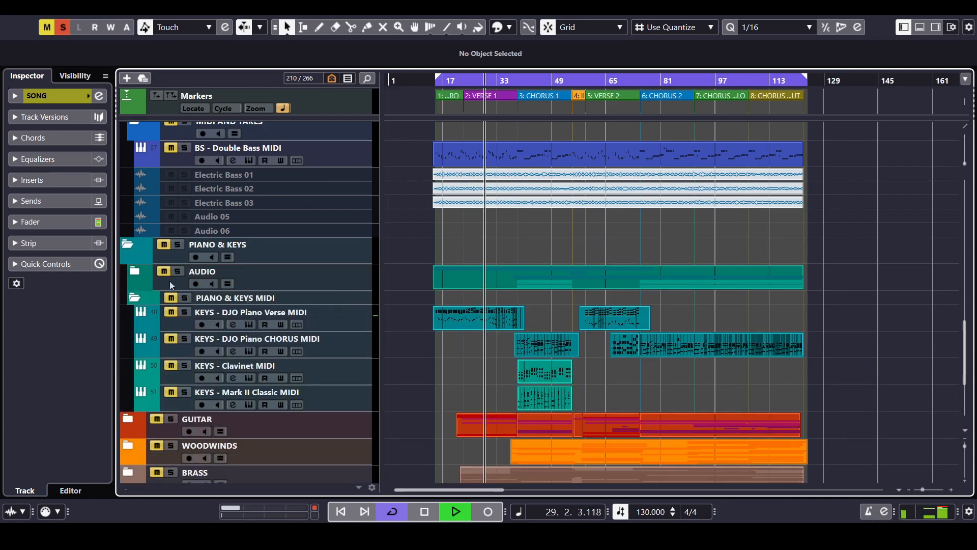
{"action": "scroll", "coordinate": [407, 273], "scroll_direction": "down", "scroll_amount": 3}
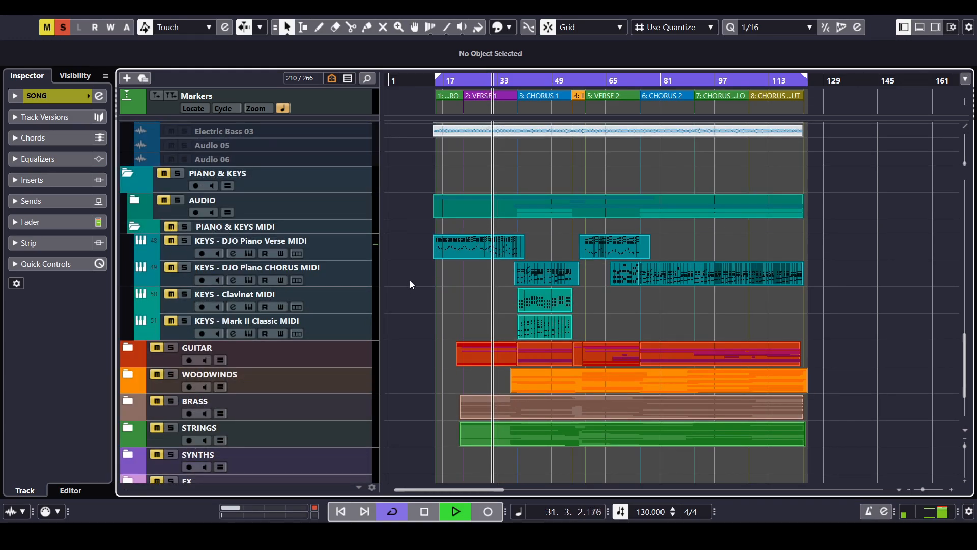
Expand the GUITAR and WOODWINDS folders and review the MIDI parts inside them
{"action": "scroll", "coordinate": [416, 297], "scroll_direction": "down", "scroll_amount": 3}
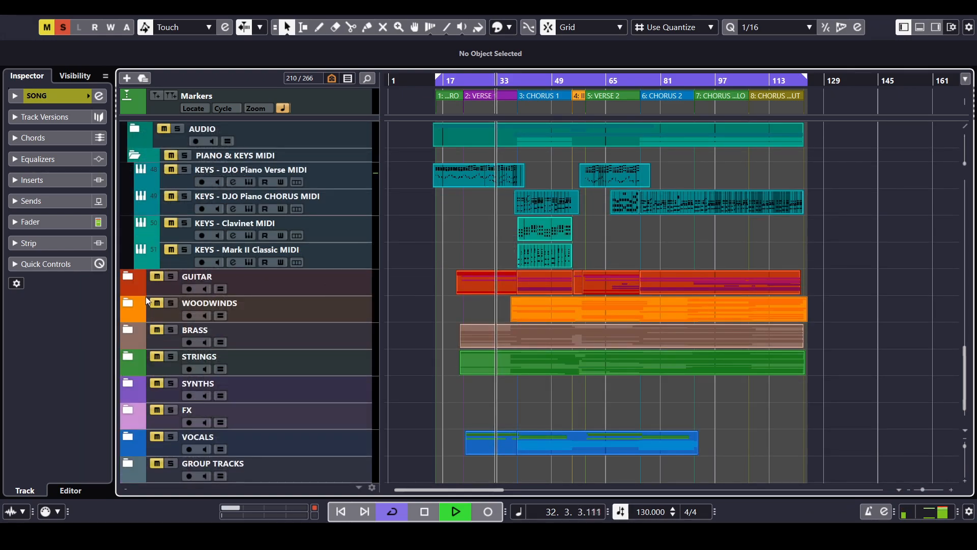
{"action": "left_click", "coordinate": [125, 279]}
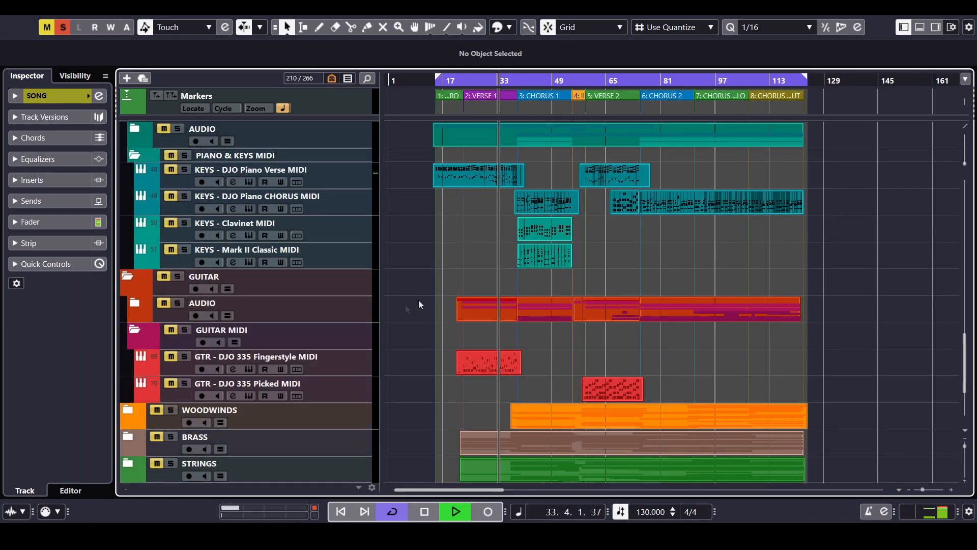
{"action": "scroll", "coordinate": [427, 305], "scroll_direction": "down", "scroll_amount": 3}
{"action": "scroll", "coordinate": [427, 305], "scroll_direction": "down", "scroll_amount": 3}
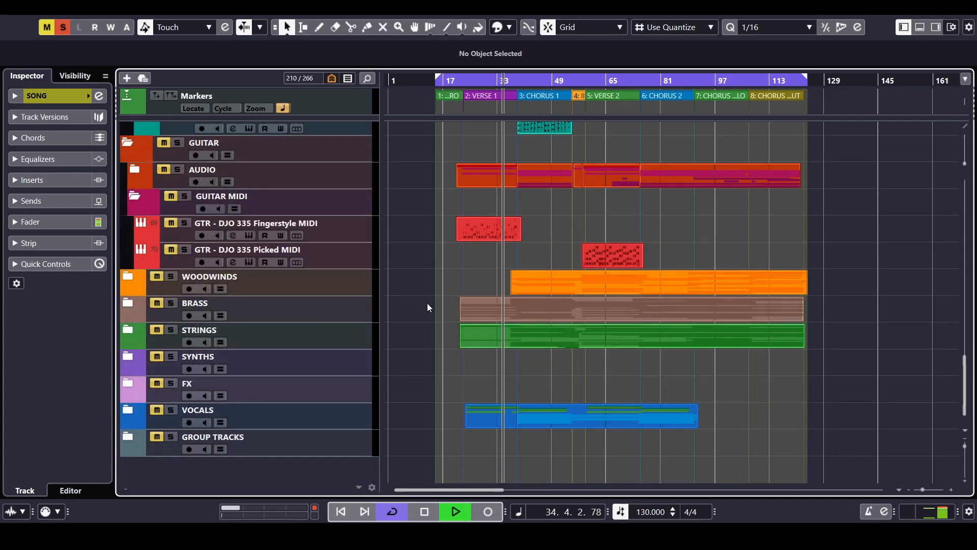
{"action": "left_click", "coordinate": [124, 276]}
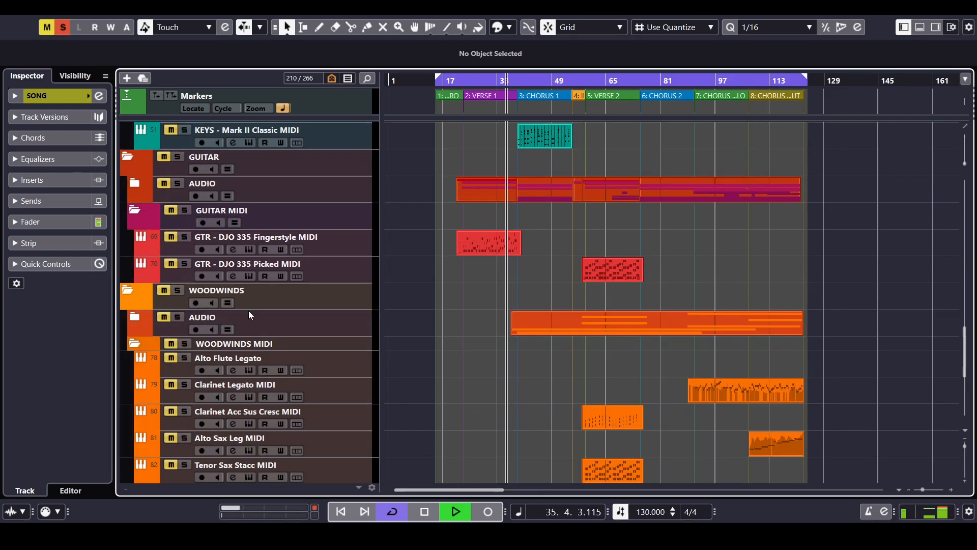
{"action": "scroll", "coordinate": [447, 311], "scroll_direction": "down", "scroll_amount": 3}
{"action": "scroll", "coordinate": [447, 311], "scroll_direction": "down", "scroll_amount": 6}
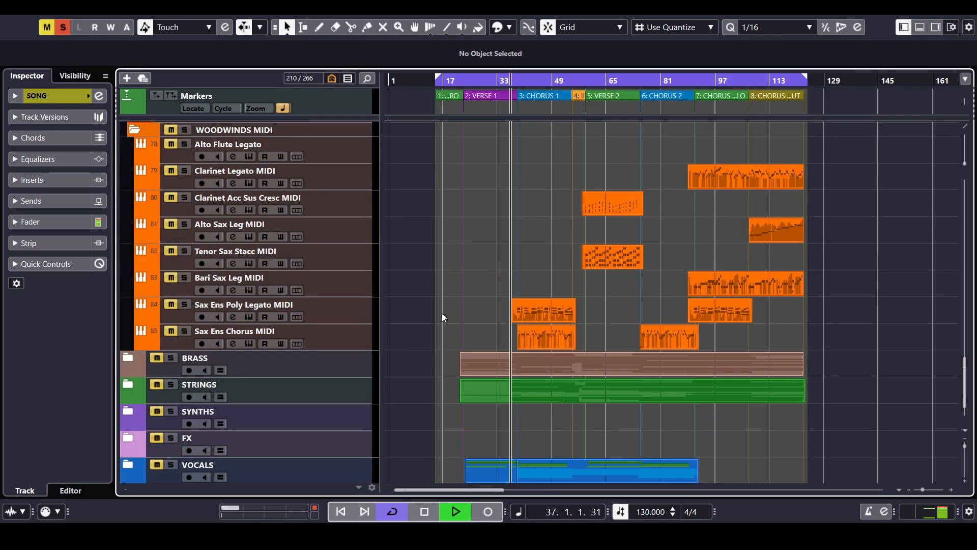
{"action": "scroll", "coordinate": [442, 313], "scroll_direction": "up", "scroll_amount": 6}
{"action": "scroll", "coordinate": [435, 316], "scroll_direction": "down", "scroll_amount": 3}
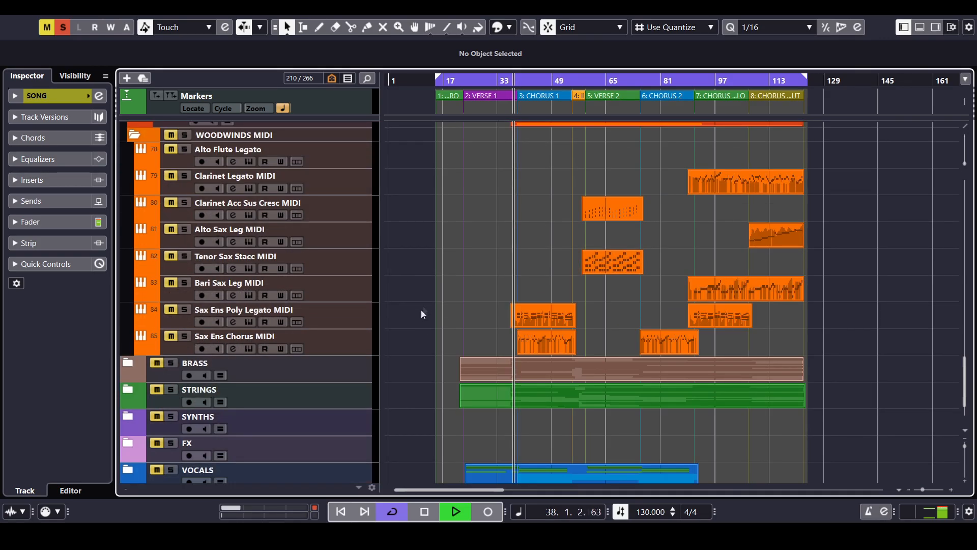
Expand the BRASS and STRINGS folders and review the MIDI parts inside them
{"action": "scroll", "coordinate": [387, 311], "scroll_direction": "down", "scroll_amount": 2}
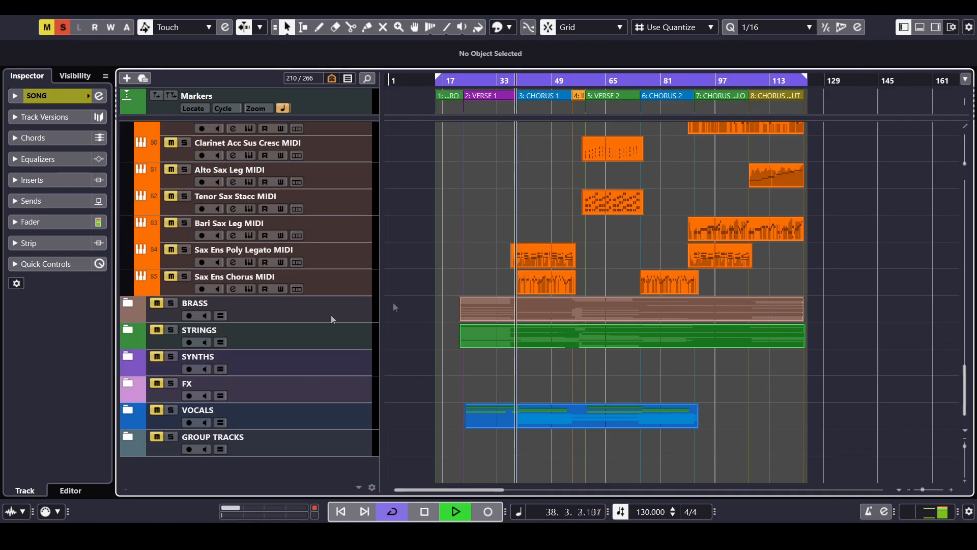
{"action": "left_click", "coordinate": [126, 303]}
{"action": "scroll", "coordinate": [430, 265], "scroll_direction": "down", "scroll_amount": 4}
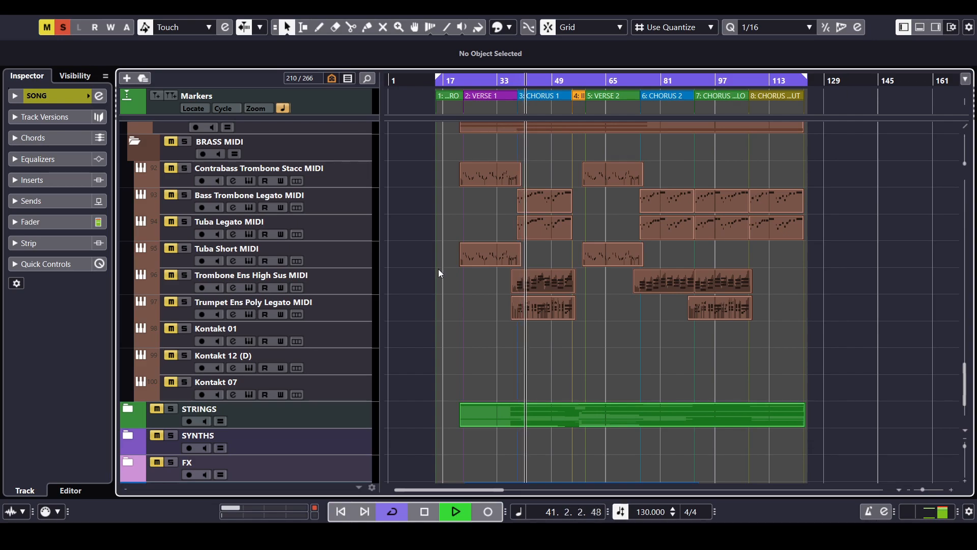
{"action": "scroll", "coordinate": [434, 285], "scroll_direction": "down", "scroll_amount": 3}
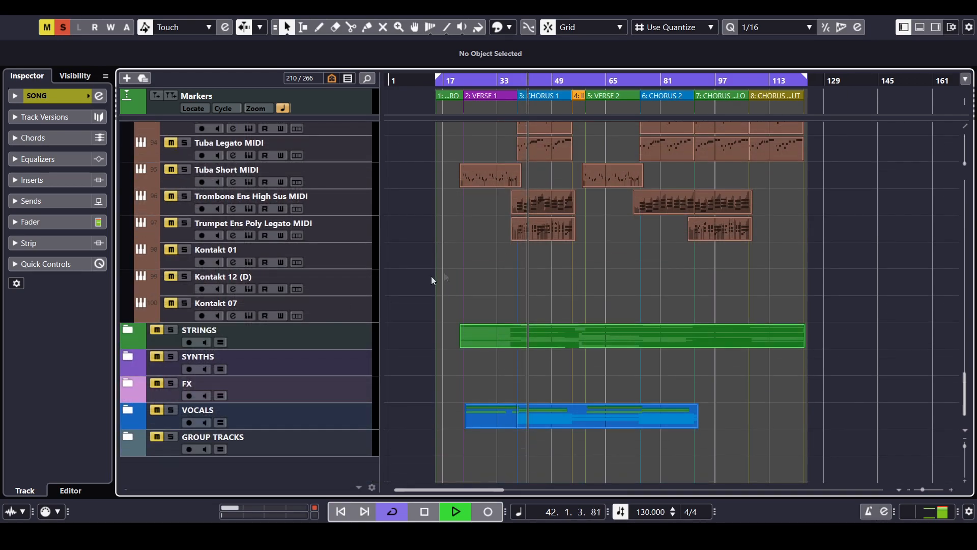
{"action": "left_click", "coordinate": [128, 331]}
{"action": "scroll", "coordinate": [423, 280], "scroll_direction": "down", "scroll_amount": 10}
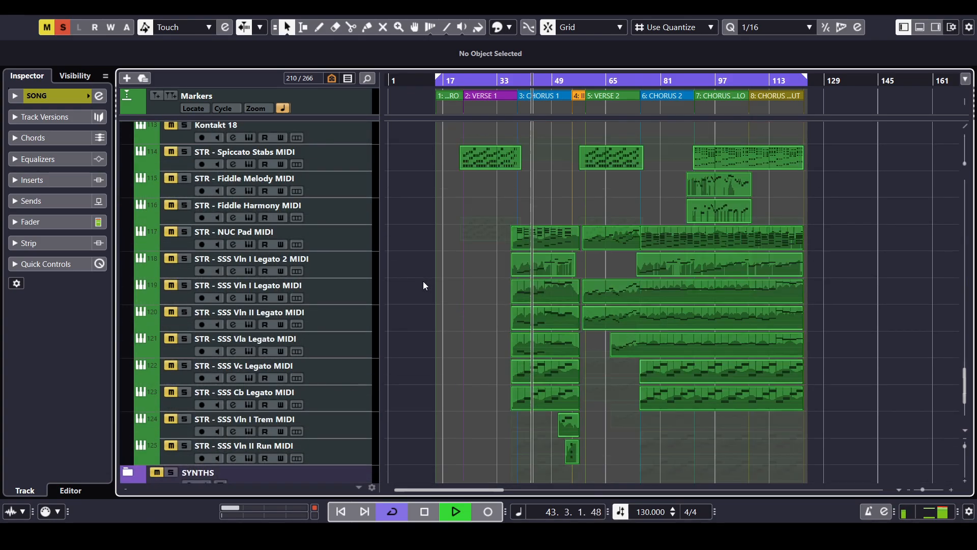
Select the string MIDI parts of Chorus 1 together and open them in the Key Editor in a separate window
{"action": "left_click_drag", "start_coordinate": [499, 213], "coordinate": [574, 384]}
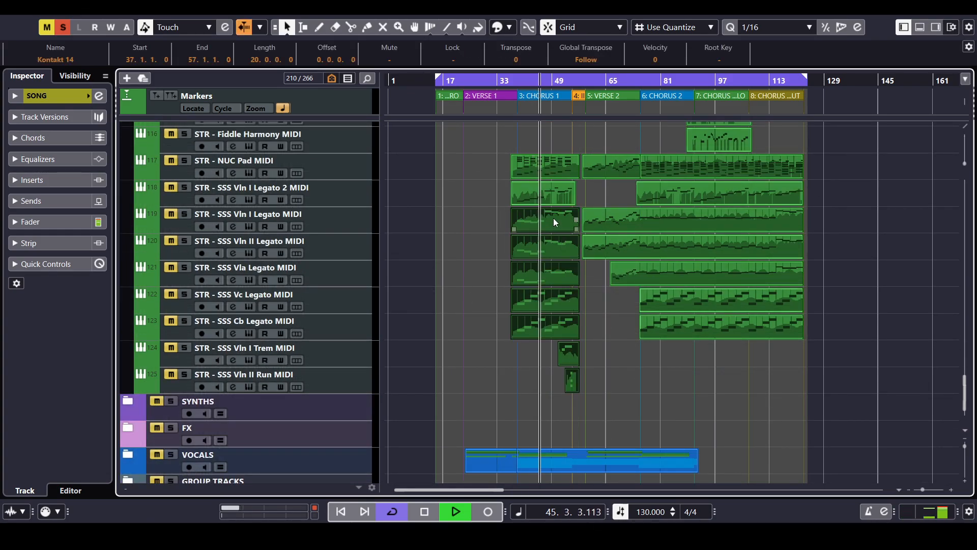
{"action": "key", "text": "Return"}
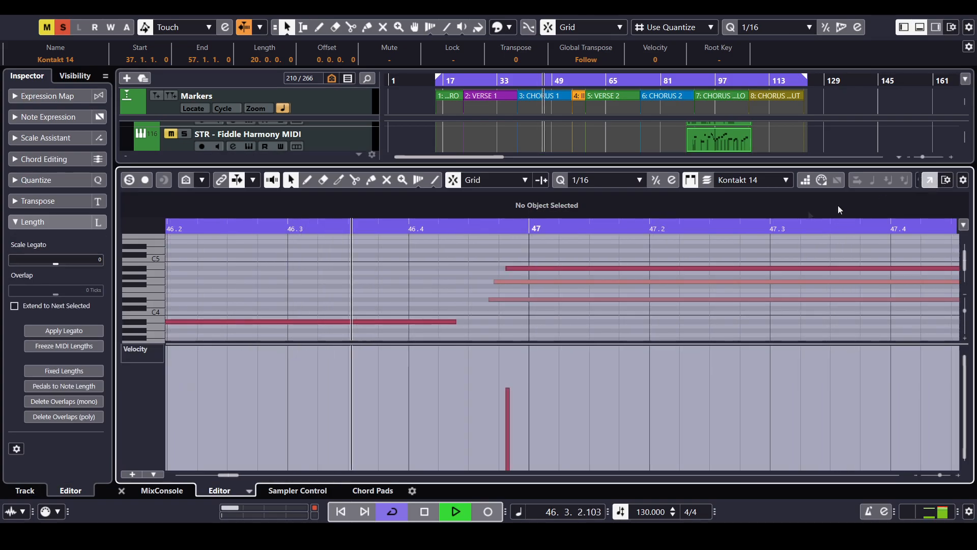
{"action": "left_click", "coordinate": [930, 179]}
Examine the voicings of the string notes across the Chorus 1 parts in the Key Editor
{"action": "scroll", "coordinate": [591, 318], "scroll_direction": "down", "scroll_amount": 4}
{"action": "scroll", "coordinate": [725, 313], "scroll_direction": "up", "scroll_amount": 4}
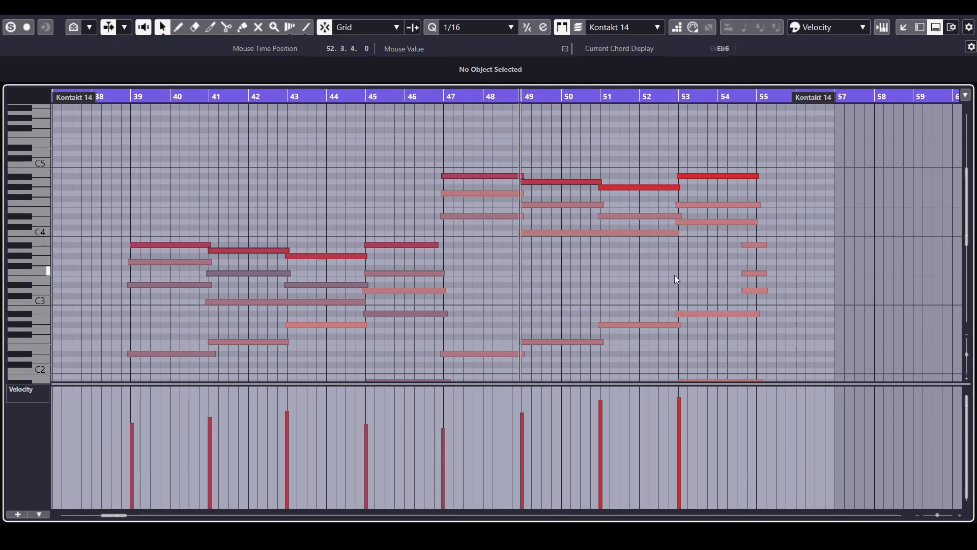
{"action": "scroll", "coordinate": [674, 276], "scroll_direction": "down", "scroll_amount": 1}
{"action": "scroll", "coordinate": [733, 257], "scroll_direction": "up", "scroll_amount": 2}
{"action": "left_click_drag", "start_coordinate": [808, 285], "coordinate": [720, 223]}
{"action": "scroll", "coordinate": [722, 224], "scroll_direction": "down", "scroll_amount": 2}
{"action": "scroll", "coordinate": [723, 224], "scroll_direction": "up", "scroll_amount": 2}
{"action": "scroll", "coordinate": [733, 231], "scroll_direction": "up", "scroll_amount": 2}
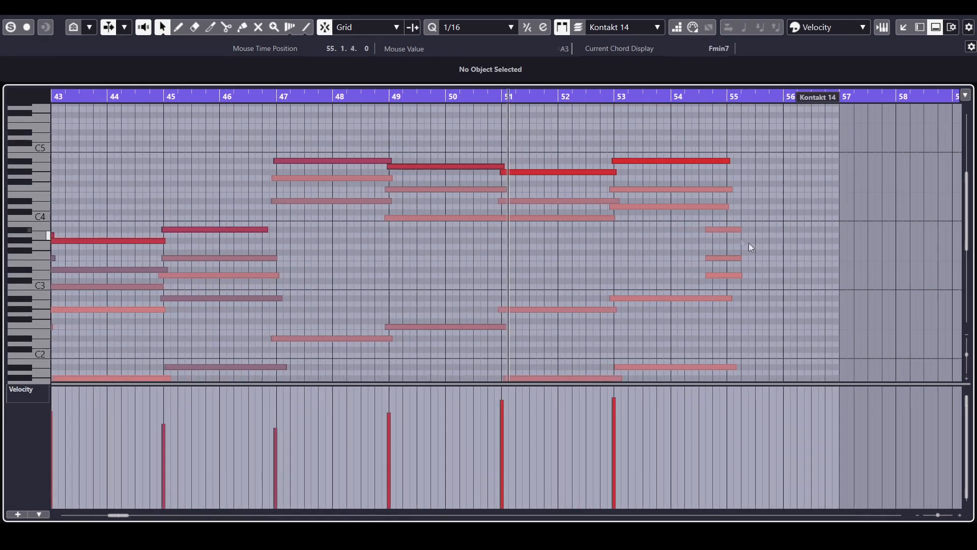
{"action": "scroll", "coordinate": [733, 249], "scroll_direction": "up", "scroll_amount": 2}
{"action": "scroll", "coordinate": [662, 326], "scroll_direction": "down", "scroll_amount": 2}
Shrink the velocity lane to enlarge the note display and show the low string notes
{"action": "left_click_drag", "start_coordinate": [639, 385], "coordinate": [635, 453]}
{"action": "scroll", "coordinate": [710, 346], "scroll_direction": "down", "scroll_amount": 2}
{"action": "scroll", "coordinate": [736, 308], "scroll_direction": "up", "scroll_amount": 1}
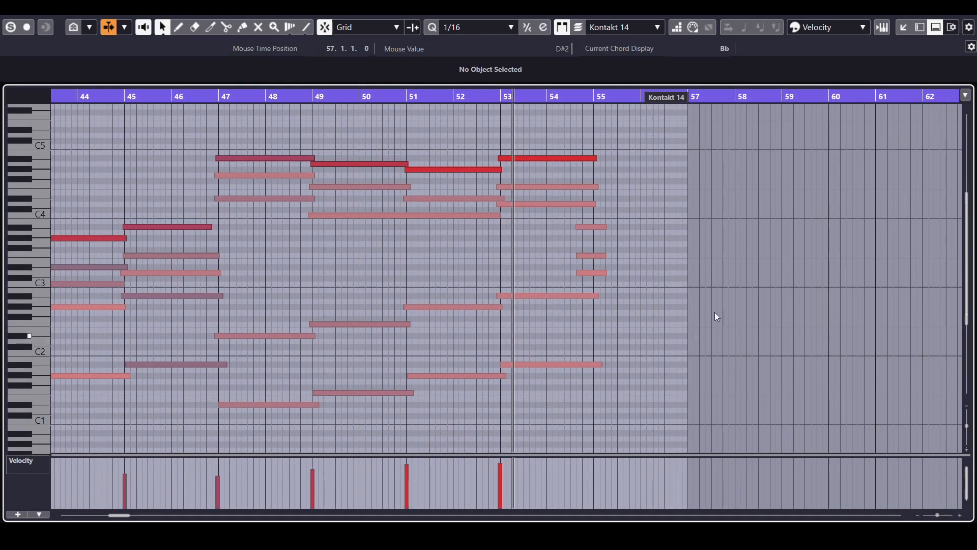
Return from the separate Key Editor window to the project and hide the lower zone
{"action": "left_click", "coordinate": [919, 29]}
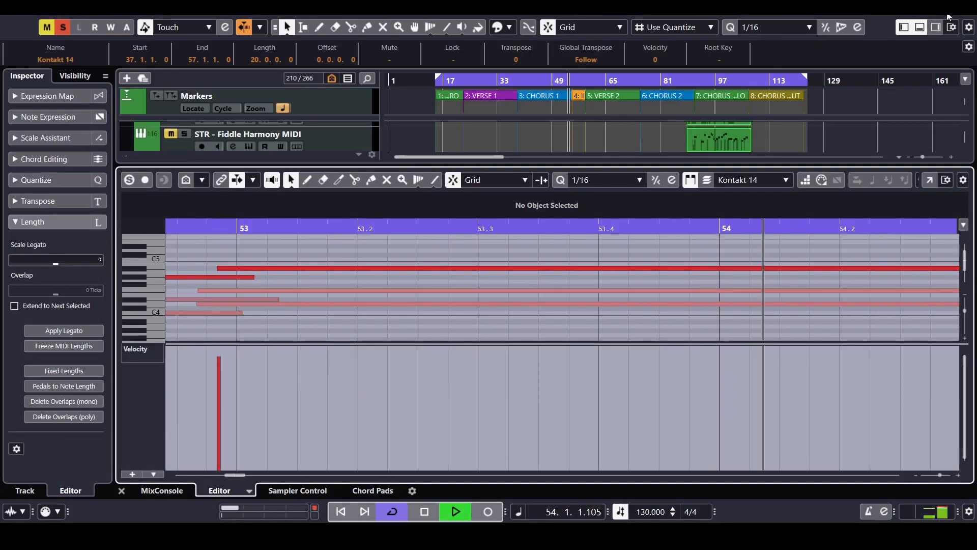
{"action": "left_click", "coordinate": [919, 28]}
Move the VOCALS folder above the SYNTHS folder and expand it
{"action": "scroll", "coordinate": [662, 387], "scroll_direction": "down", "scroll_amount": 3}
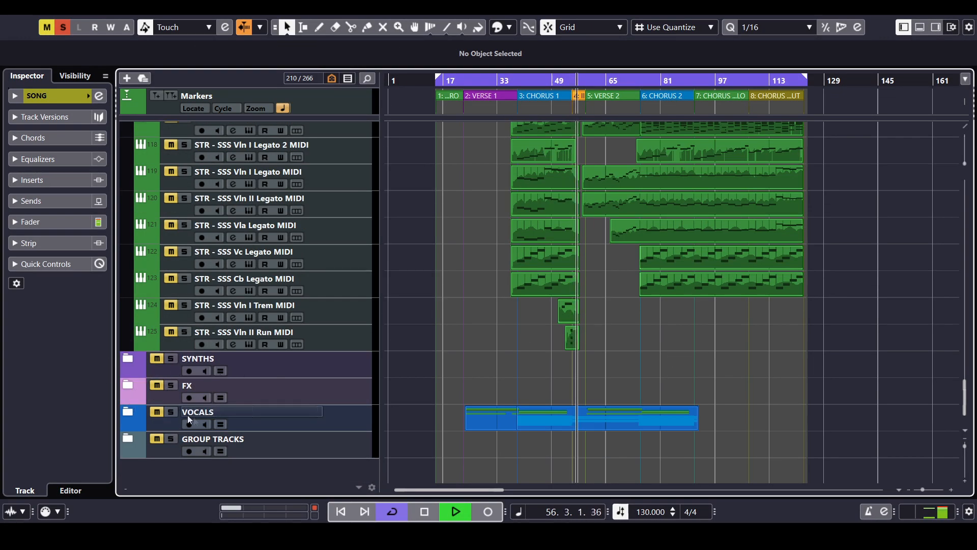
{"action": "left_click_drag", "start_coordinate": [275, 419], "coordinate": [280, 361]}
{"action": "left_click", "coordinate": [130, 361]}
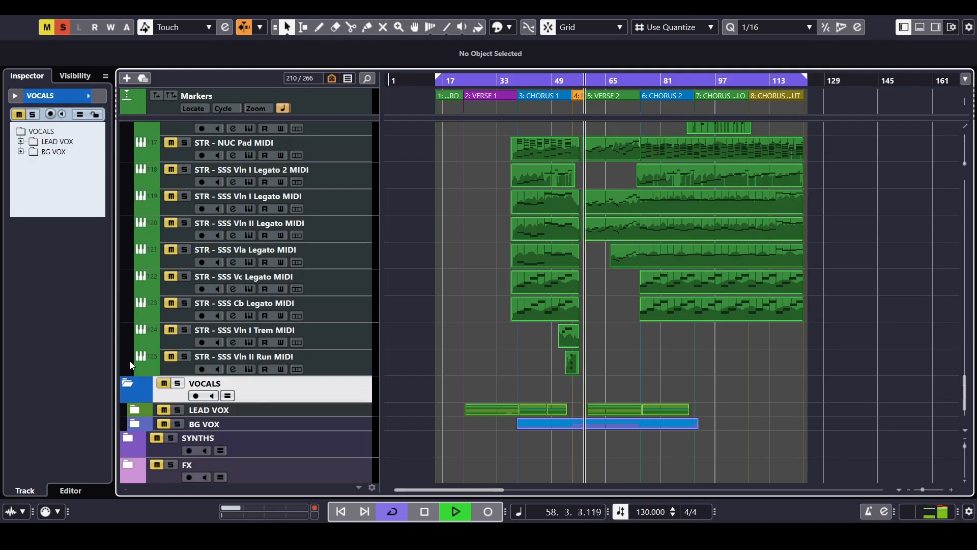
Expand the BG VOX folder and review the background vocal tracks
{"action": "scroll", "coordinate": [131, 366], "scroll_direction": "down", "scroll_amount": 2}
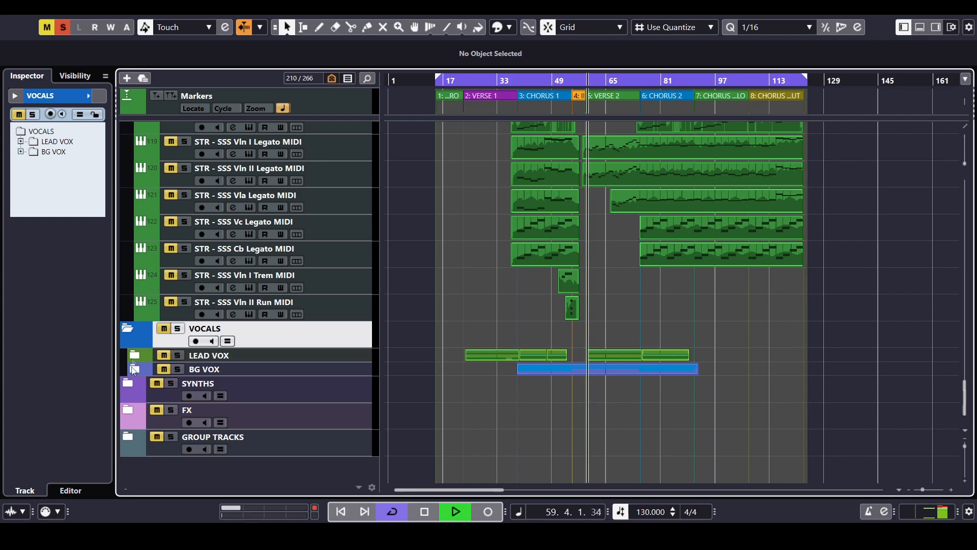
{"action": "left_click", "coordinate": [133, 370]}
{"action": "scroll", "coordinate": [418, 382], "scroll_direction": "down", "scroll_amount": 5}
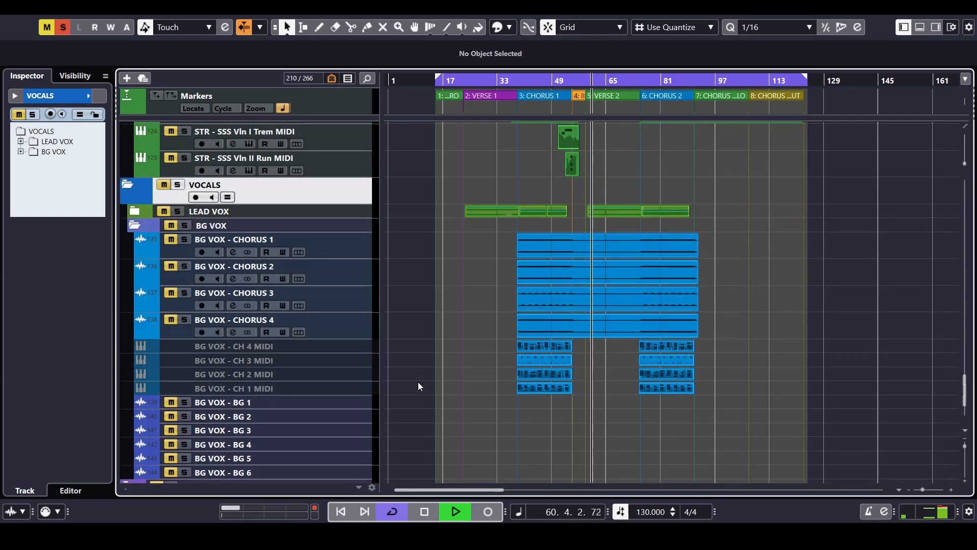
{"action": "scroll", "coordinate": [397, 355], "scroll_direction": "down", "scroll_amount": 4}
{"action": "scroll", "coordinate": [401, 353], "scroll_direction": "up", "scroll_amount": 8}
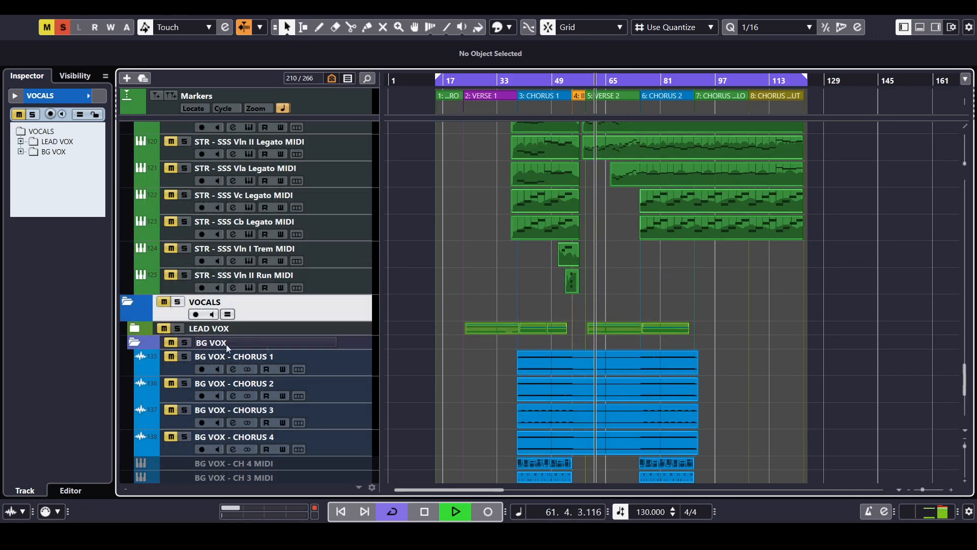
Collapse the BG VOX folder and expand the LEAD VOX folder to review the lead vocal tracks
{"action": "left_click", "coordinate": [134, 342]}
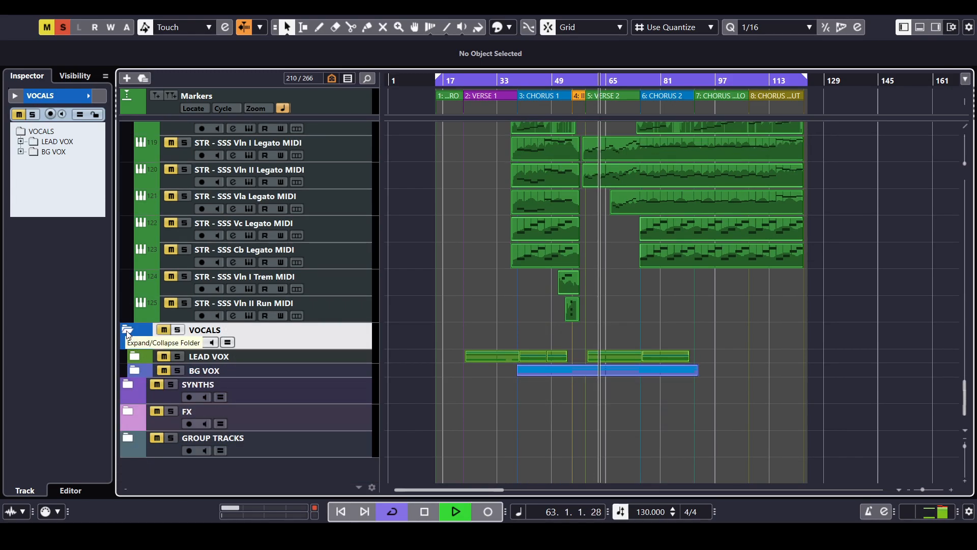
{"action": "left_click", "coordinate": [134, 356]}
{"action": "scroll", "coordinate": [448, 336], "scroll_direction": "down", "scroll_amount": 5}
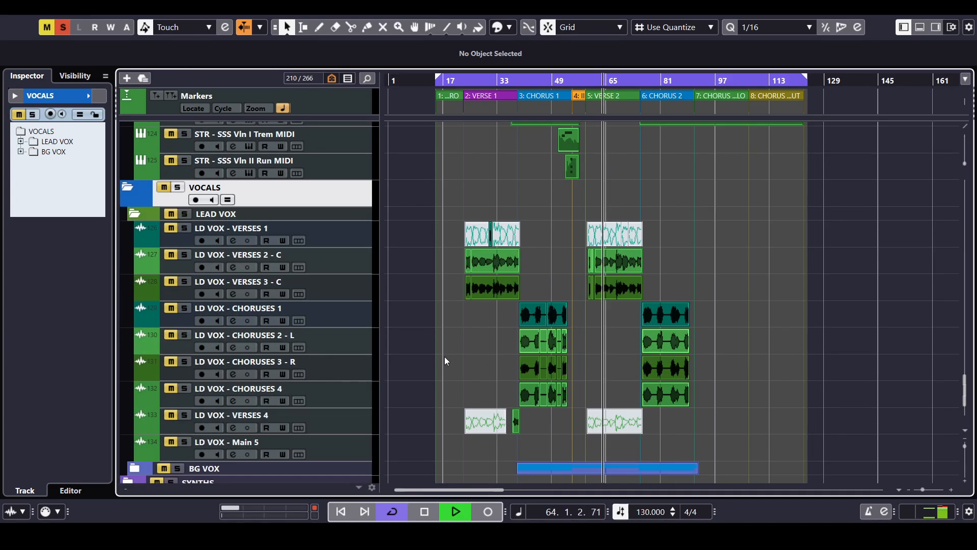
{"action": "scroll", "coordinate": [445, 357], "scroll_direction": "up", "scroll_amount": 3}
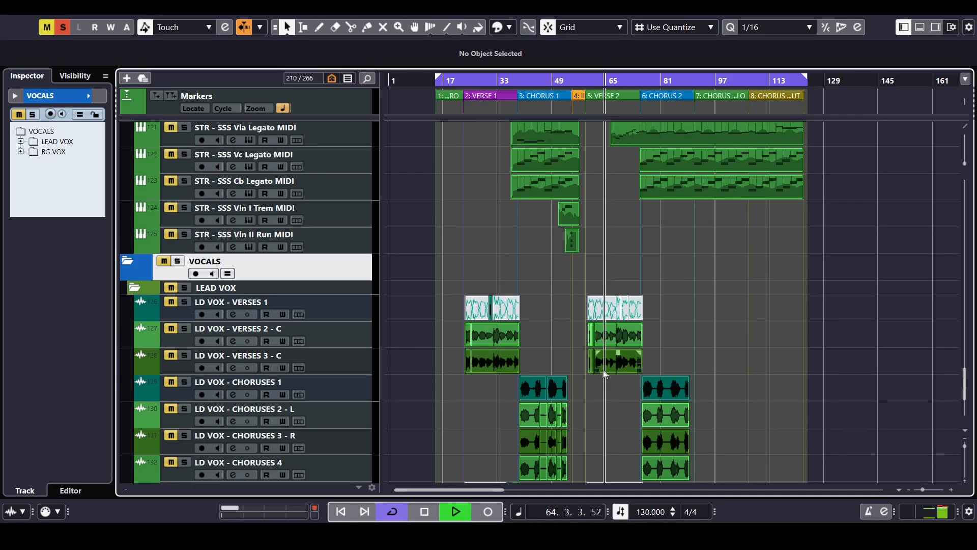
Collapse the VOCALS folder and review the strings, brass, woodwinds, keys and drum tracks back up to the SONG track
{"action": "left_click", "coordinate": [128, 262]}
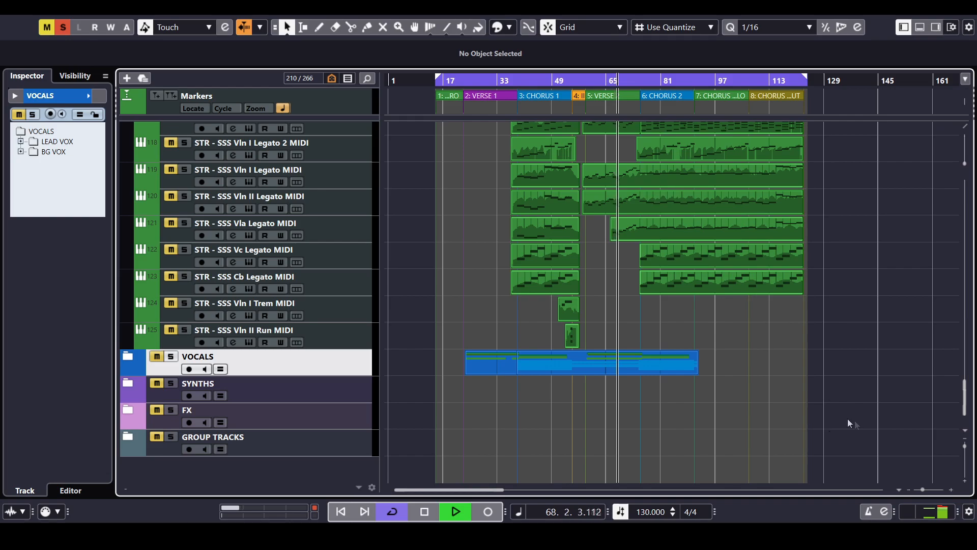
{"action": "scroll", "coordinate": [847, 411], "scroll_direction": "up", "scroll_amount": 5}
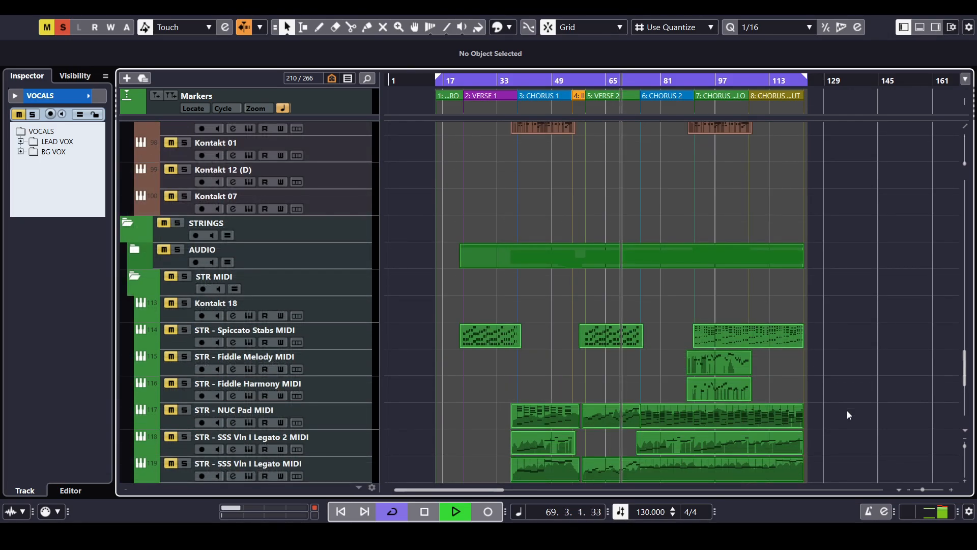
{"action": "scroll", "coordinate": [840, 402], "scroll_direction": "up", "scroll_amount": 3}
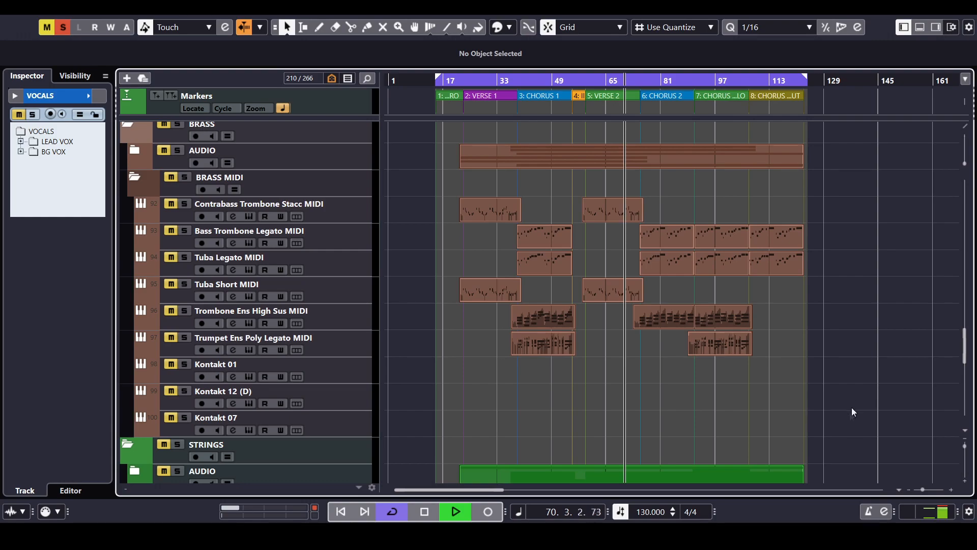
{"action": "scroll", "coordinate": [845, 408], "scroll_direction": "up", "scroll_amount": 3}
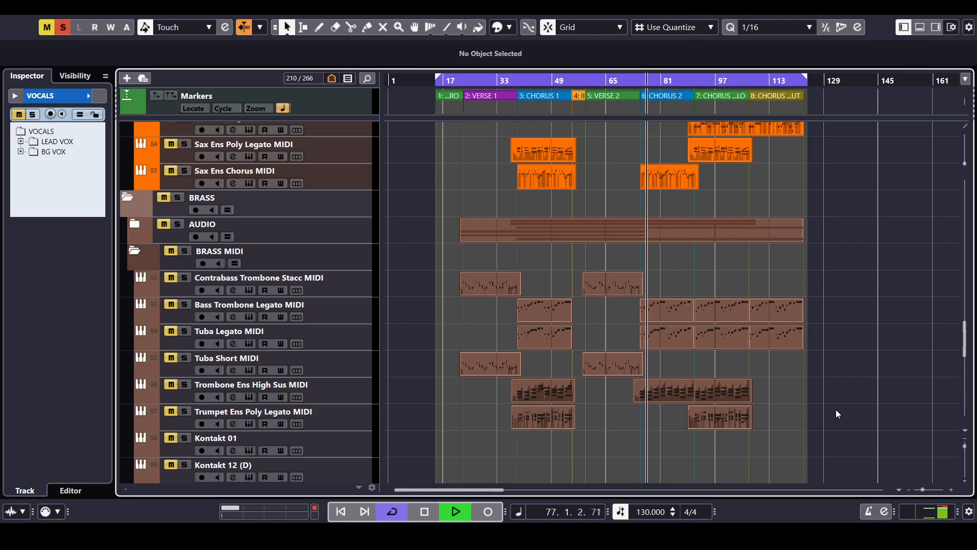
{"action": "scroll", "coordinate": [836, 410], "scroll_direction": "up", "scroll_amount": 8}
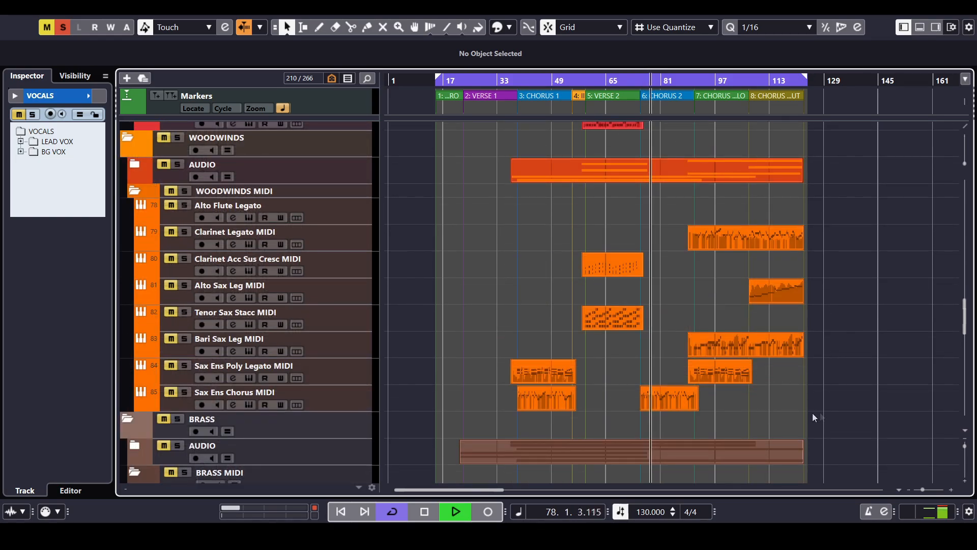
{"action": "scroll", "coordinate": [814, 405], "scroll_direction": "up", "scroll_amount": 10}
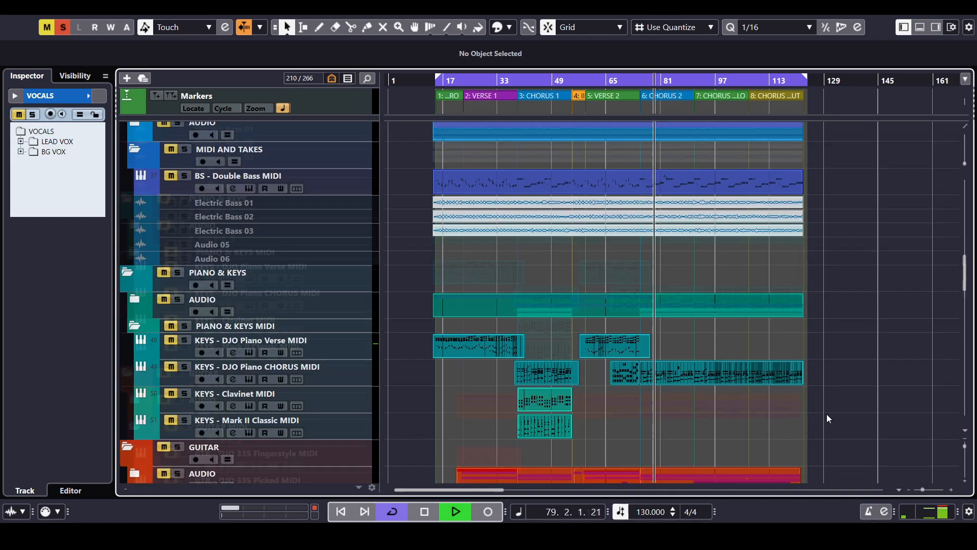
{"action": "scroll", "coordinate": [827, 414], "scroll_direction": "up", "scroll_amount": 10}
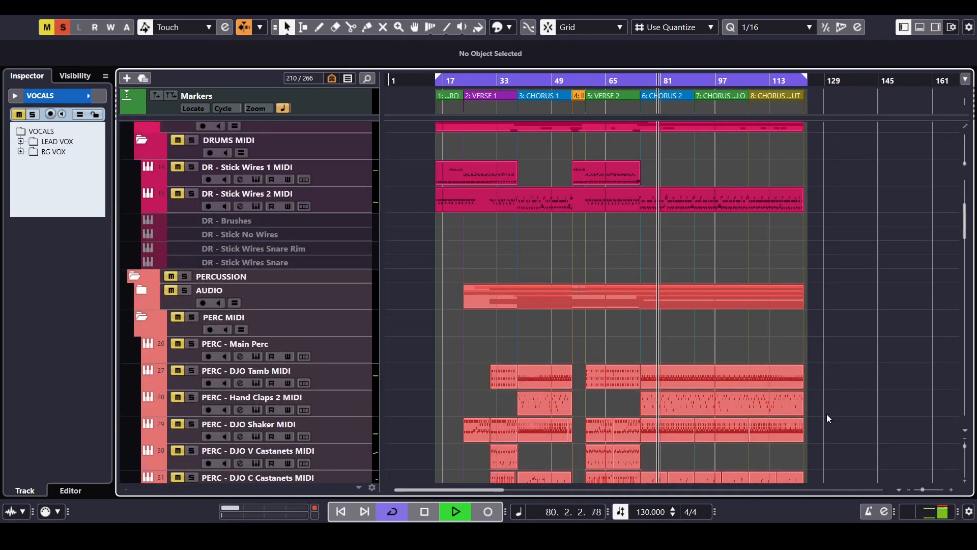
{"action": "scroll", "coordinate": [827, 414], "scroll_direction": "up", "scroll_amount": 10}
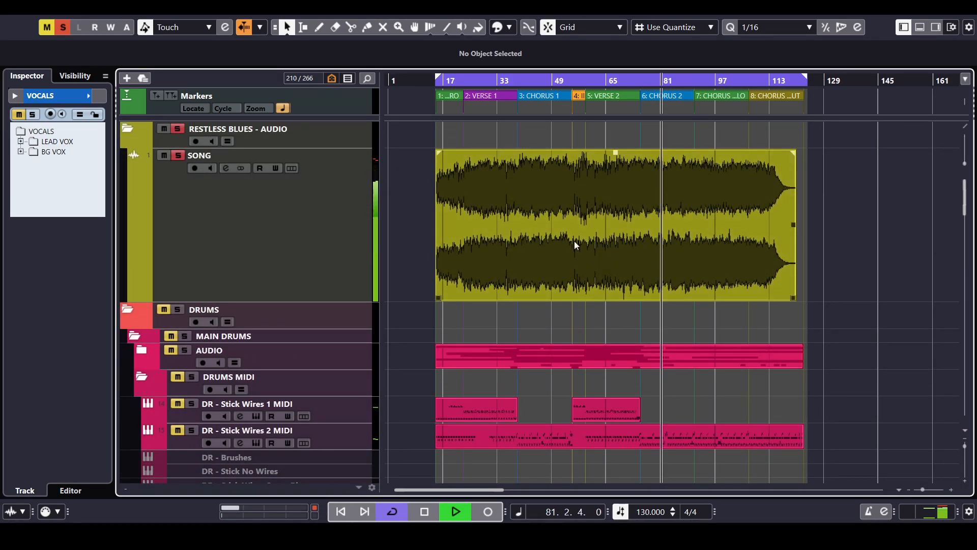
Enlarge the SONG track and inspect its waveform closely around Chorus 2 while the song plays
{"action": "left_click_drag", "start_coordinate": [341, 301], "coordinate": [341, 403]}
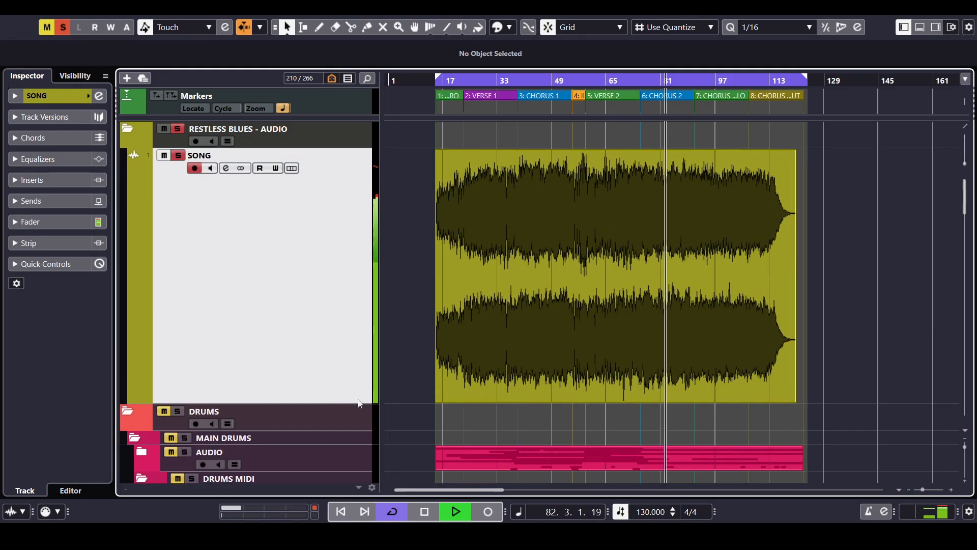
{"action": "key", "text": "h"}
{"action": "key", "text": "h"}
{"action": "key", "text": "h"}
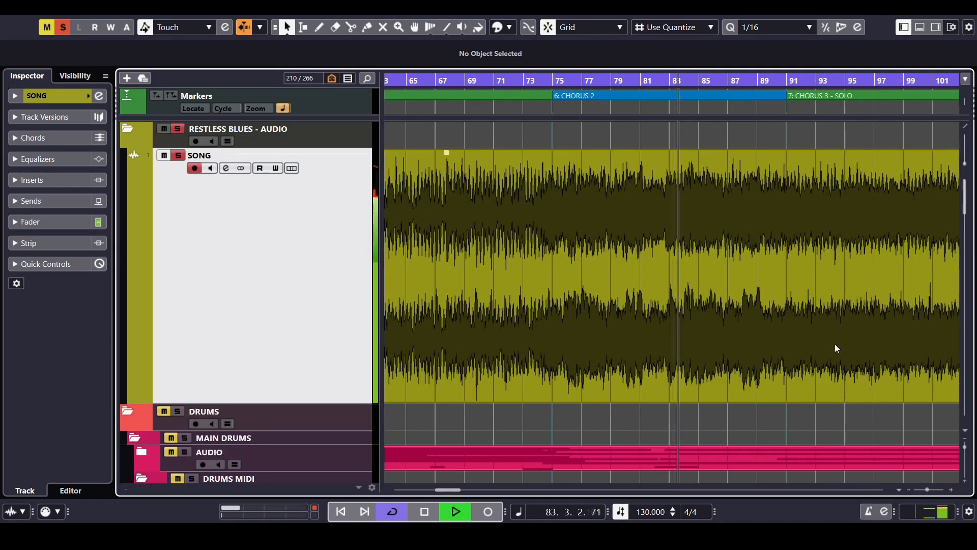
{"action": "key", "text": "h"}
{"action": "key", "text": "h"}
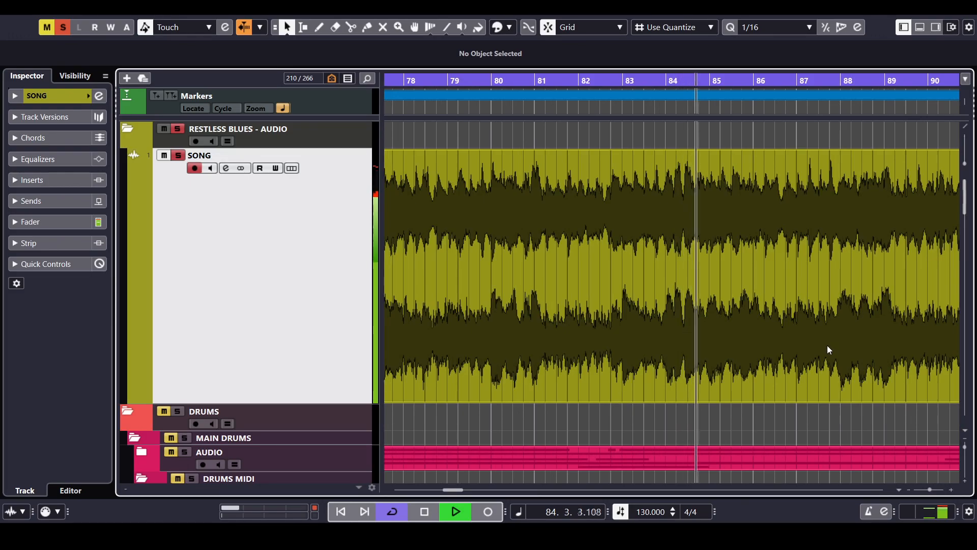
{"action": "key", "text": "h"}
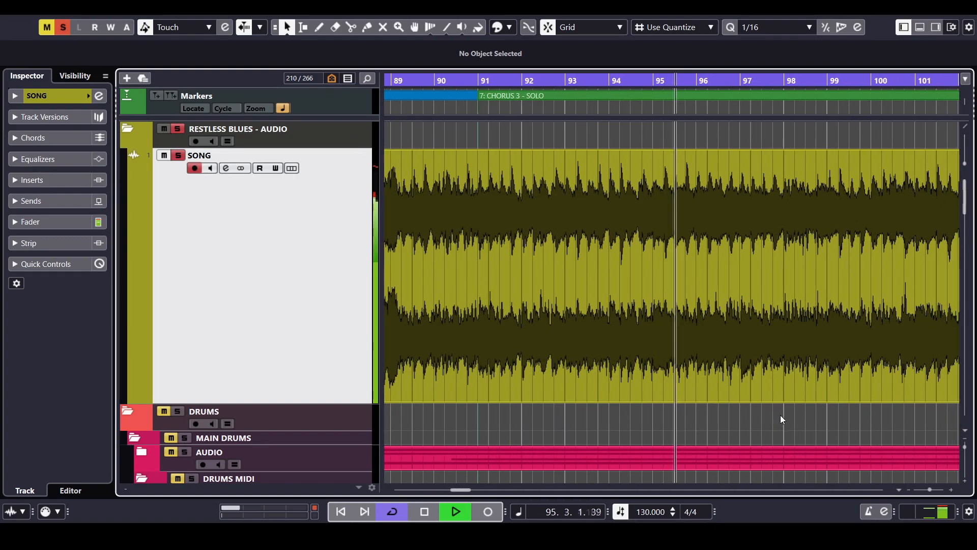
Widen the timeline view to show the SONG waveform from Chorus 3 through the Chorus 4 fade-out
{"action": "key", "text": "g"}
{"action": "key", "text": "g"}
{"action": "key", "text": "g"}
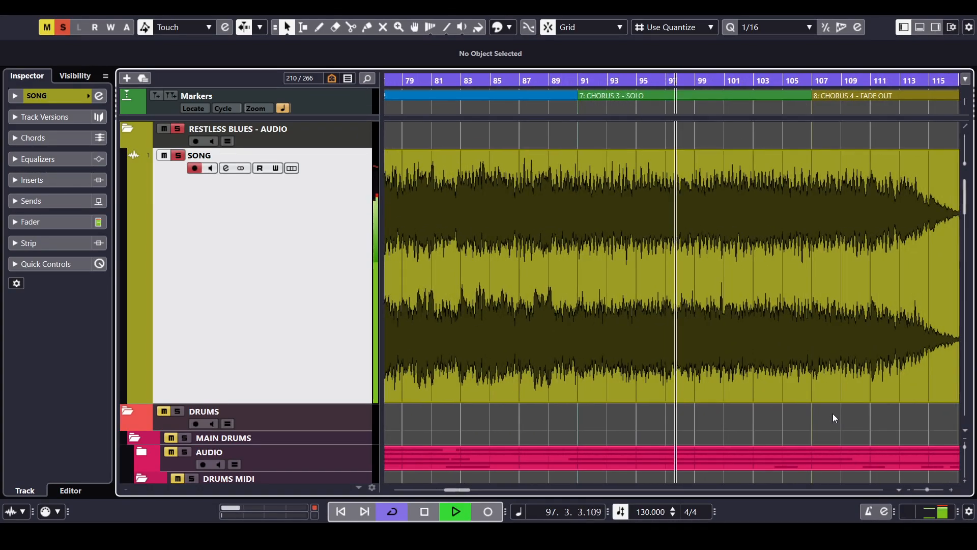
{"action": "key", "text": "g"}
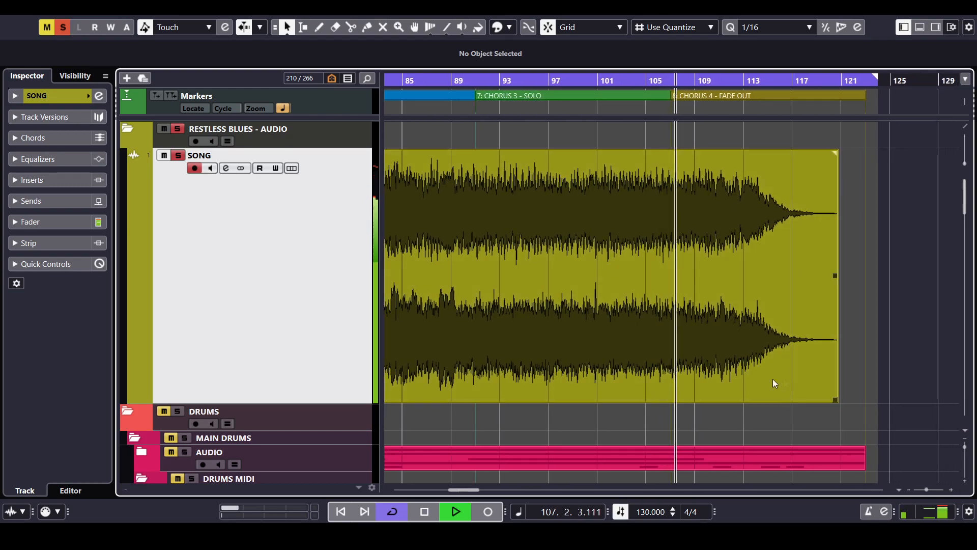
Review the Chorus 4 fade-out across the track list, from percussion and bass down to the strings and vocals
{"action": "scroll", "coordinate": [841, 392], "scroll_direction": "down", "scroll_amount": 5}
{"action": "scroll", "coordinate": [843, 389], "scroll_direction": "down", "scroll_amount": 10}
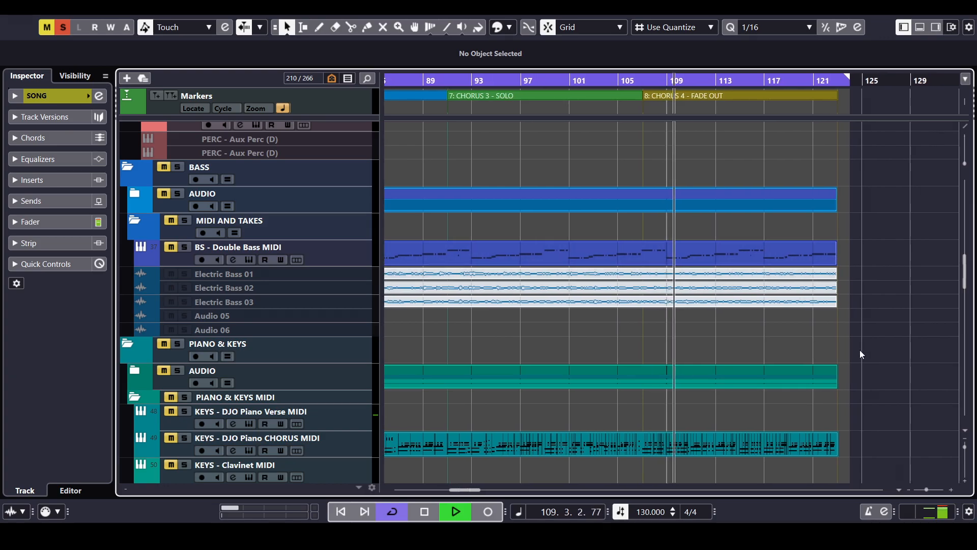
{"action": "scroll", "coordinate": [839, 322], "scroll_direction": "down", "scroll_amount": 15}
{"action": "scroll", "coordinate": [840, 322], "scroll_direction": "down", "scroll_amount": 20}
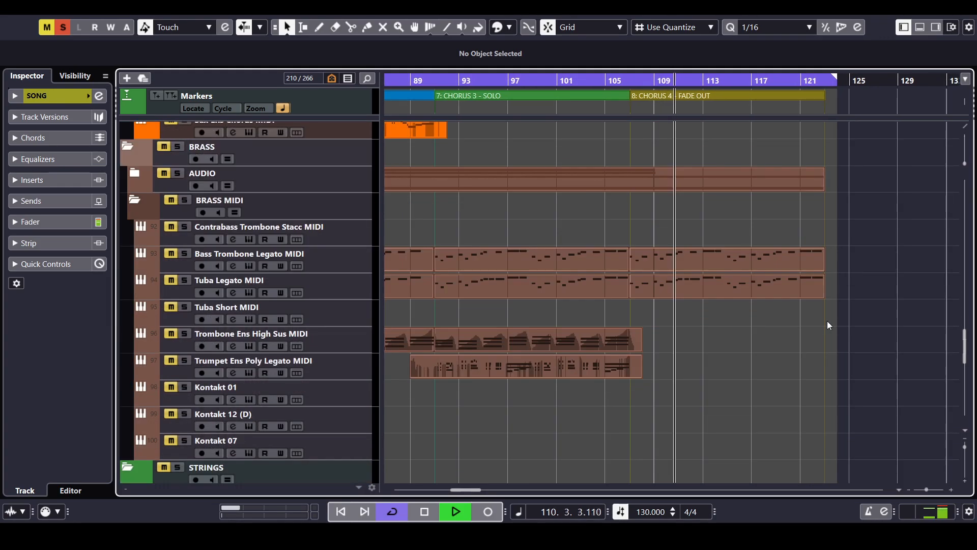
{"action": "scroll", "coordinate": [827, 308], "scroll_direction": "down", "scroll_amount": 5}
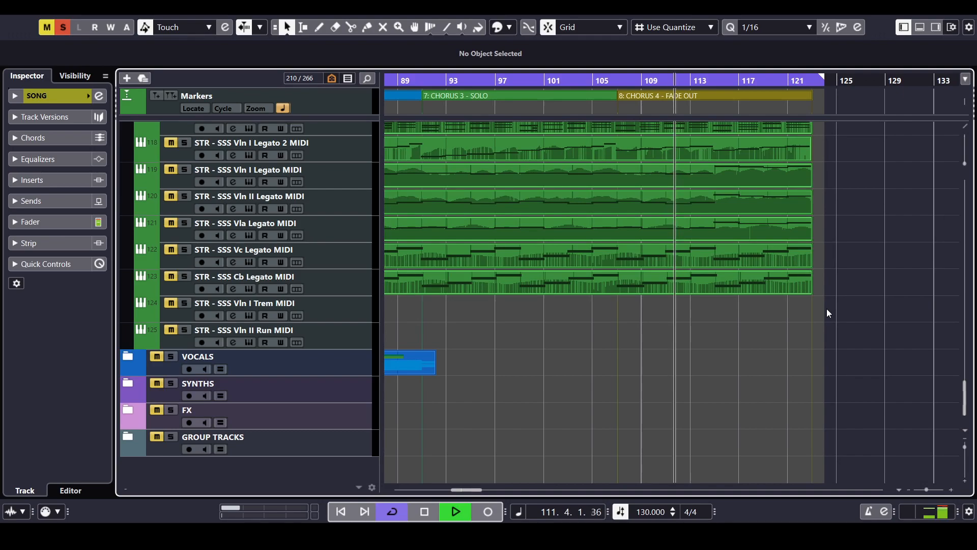
Examine the string and woodwind MIDI parts playing in the Chorus 4 fade-out
{"action": "scroll", "coordinate": [827, 308], "scroll_direction": "up", "scroll_amount": 7}
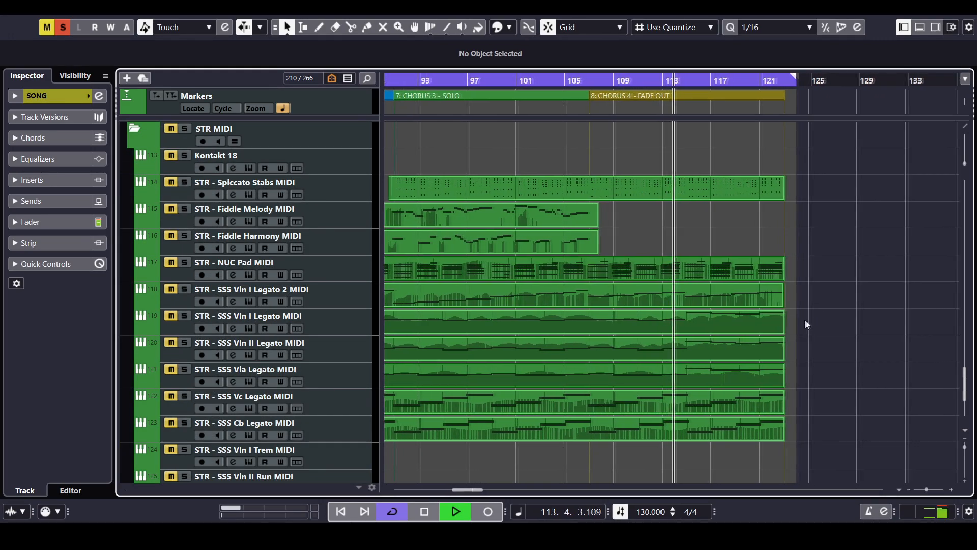
{"action": "scroll", "coordinate": [804, 301], "scroll_direction": "up", "scroll_amount": 3}
{"action": "scroll", "coordinate": [805, 301], "scroll_direction": "down", "scroll_amount": 3}
{"action": "scroll", "coordinate": [805, 301], "scroll_direction": "up", "scroll_amount": 10}
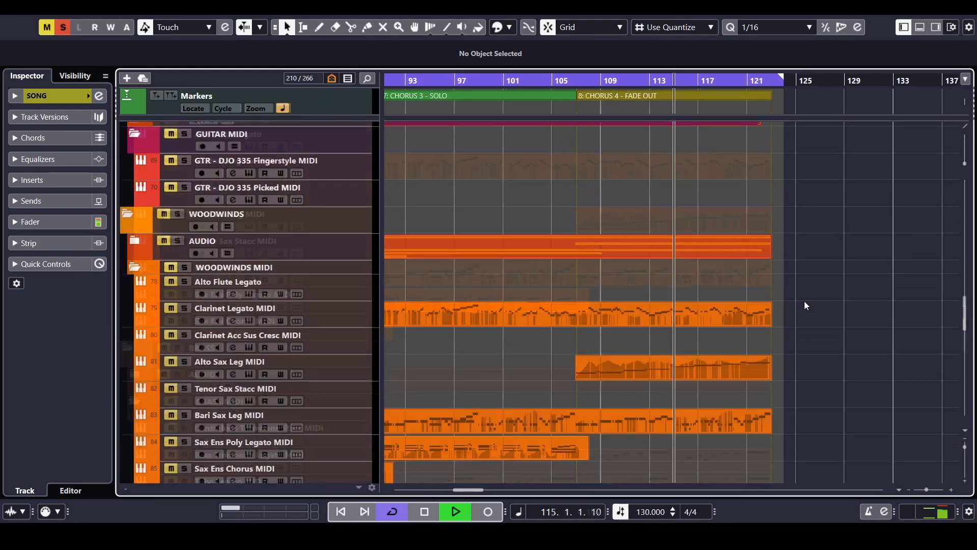
{"action": "scroll", "coordinate": [804, 301], "scroll_direction": "down", "scroll_amount": 4}
{"action": "scroll", "coordinate": [805, 301], "scroll_direction": "down", "scroll_amount": 3}
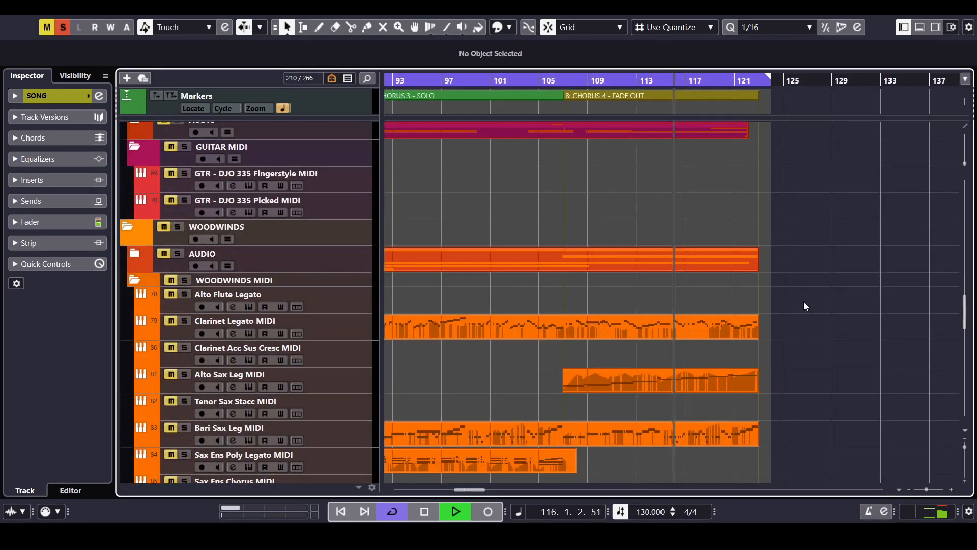
{"action": "scroll", "coordinate": [790, 307], "scroll_direction": "down", "scroll_amount": 2}
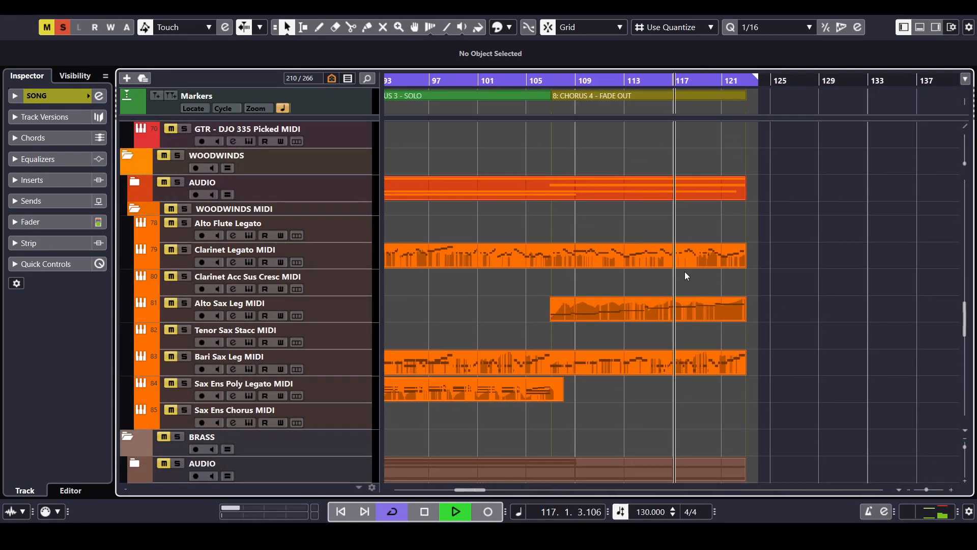
Return to the SONG track and stop playback at the end of the song
{"action": "scroll", "coordinate": [701, 296], "scroll_direction": "up", "scroll_amount": 8}
{"action": "scroll", "coordinate": [760, 292], "scroll_direction": "up", "scroll_amount": 6}
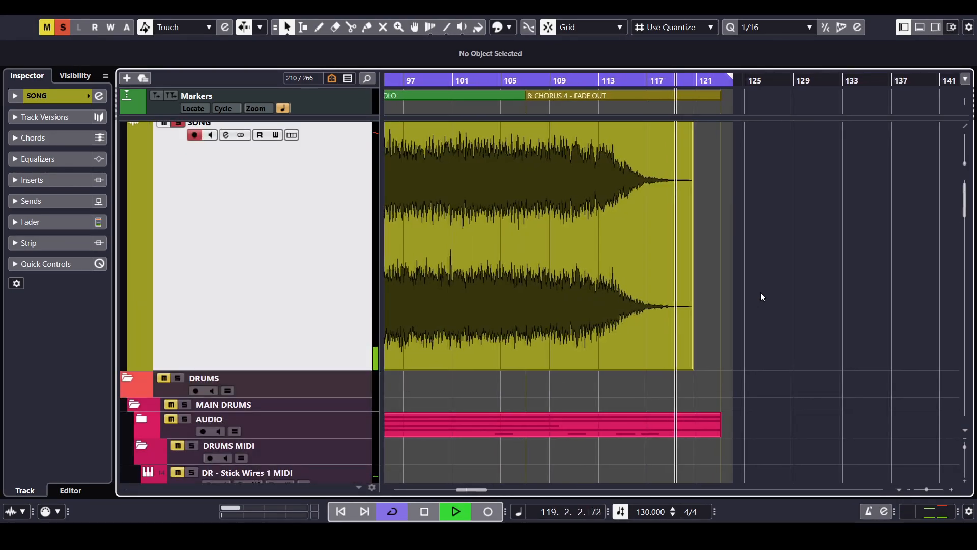
{"action": "key", "text": "space"}
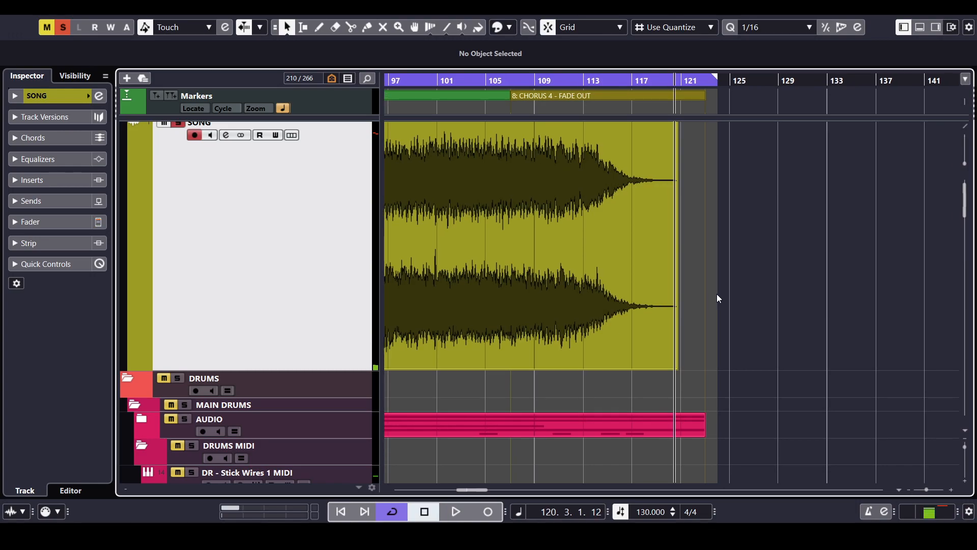
Fit the whole song in the timeline and reduce the SONG track to a medium height
{"action": "key", "text": "g"}
{"action": "key", "text": "g"}
{"action": "key", "text": "g"}
{"action": "key", "text": "g"}
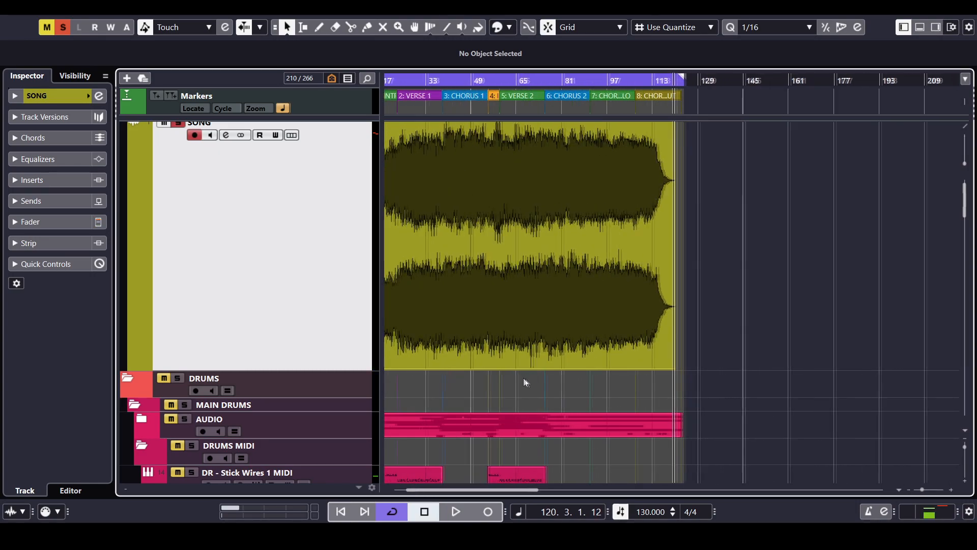
{"action": "left_click_drag", "start_coordinate": [526, 382], "coordinate": [718, 388]}
{"action": "left_click_drag", "start_coordinate": [284, 378], "coordinate": [310, 142]}
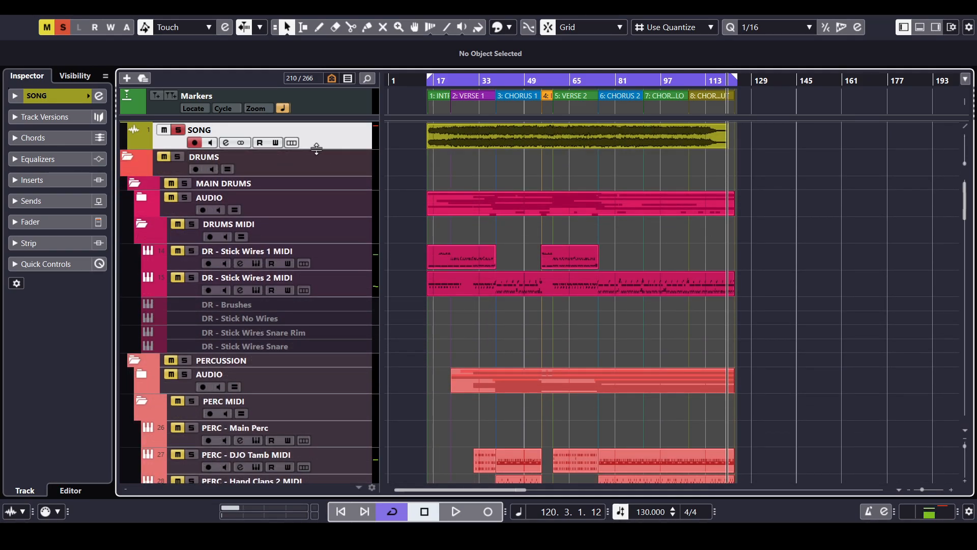
{"action": "left_click_drag", "start_coordinate": [316, 149], "coordinate": [309, 211]}
{"action": "key", "text": "h"}
{"action": "scroll", "coordinate": [771, 275], "scroll_direction": "left", "scroll_amount": 2}
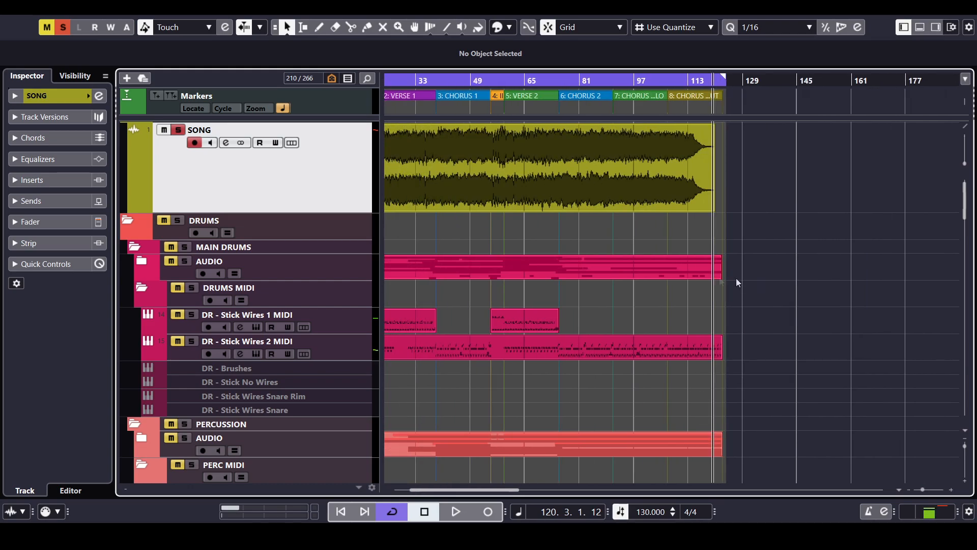
{"action": "scroll", "coordinate": [766, 271], "scroll_direction": "left", "scroll_amount": 4}
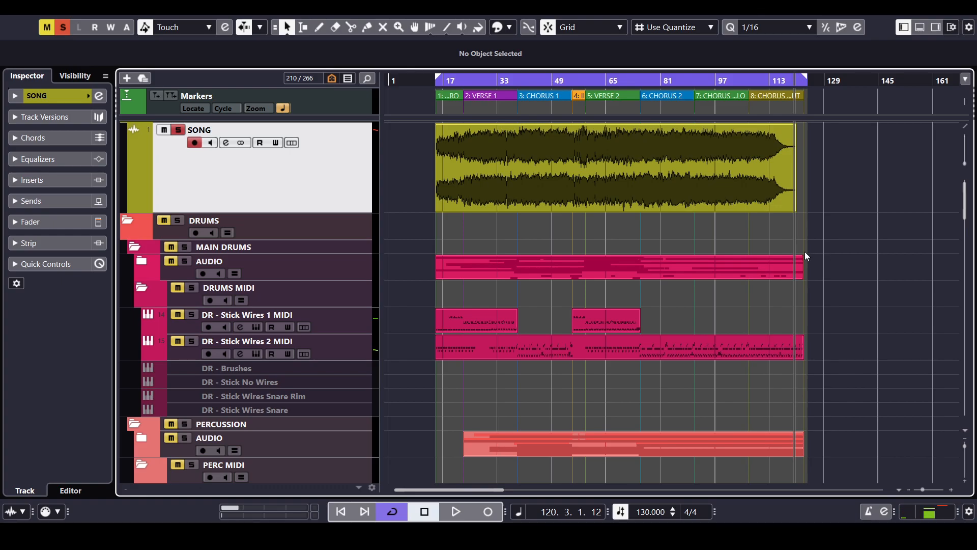
Solo the PIANO & KEYS MIDI folder and open the Kontakt instrument of the DJO Piano Verse track
{"action": "scroll", "coordinate": [803, 252], "scroll_direction": "down", "scroll_amount": 3}
{"action": "scroll", "coordinate": [814, 255], "scroll_direction": "up", "scroll_amount": 4}
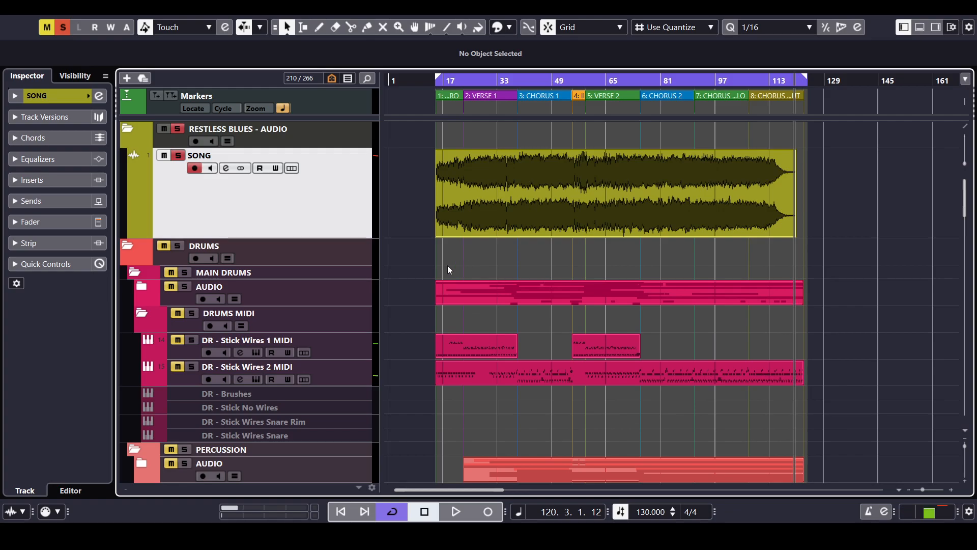
{"action": "scroll", "coordinate": [392, 261], "scroll_direction": "down", "scroll_amount": 15}
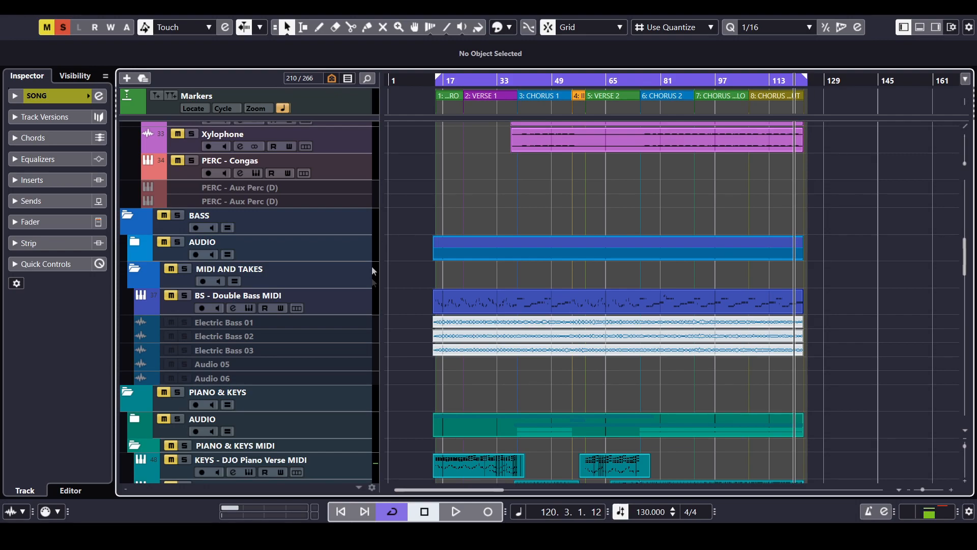
{"action": "scroll", "coordinate": [372, 267], "scroll_direction": "down", "scroll_amount": 5}
{"action": "left_click", "coordinate": [184, 317]}
{"action": "left_click", "coordinate": [184, 303]}
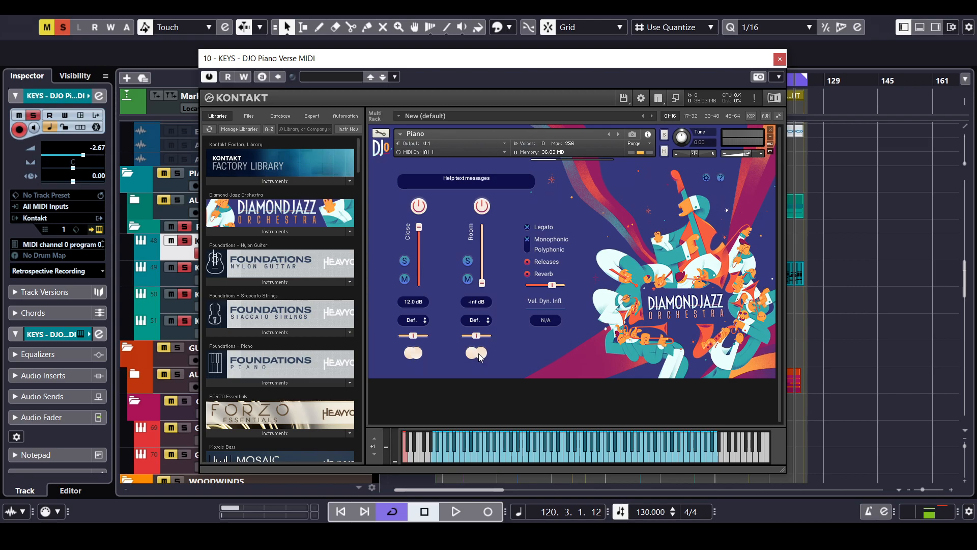
{"action": "left_click_drag", "start_coordinate": [478, 353], "coordinate": [474, 307]}
{"action": "left_click_drag", "start_coordinate": [483, 358], "coordinate": [468, 426]}
{"action": "left_click_drag", "start_coordinate": [477, 358], "coordinate": [472, 287]}
{"action": "left_click_drag", "start_coordinate": [551, 284], "coordinate": [557, 284]}
Set the piano's Room microphone to -4.3 dB and its Close microphone to 6.7 dB, and close the instrument window
{"action": "left_click_drag", "start_coordinate": [551, 63], "coordinate": [541, 61]}
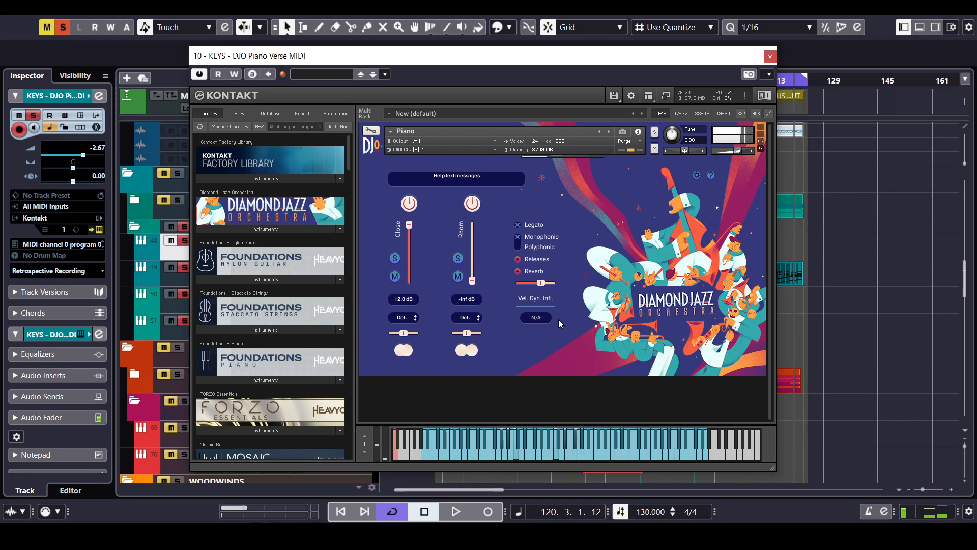
{"action": "left_click_drag", "start_coordinate": [472, 280], "coordinate": [478, 235]}
{"action": "left_click_drag", "start_coordinate": [410, 228], "coordinate": [411, 244]}
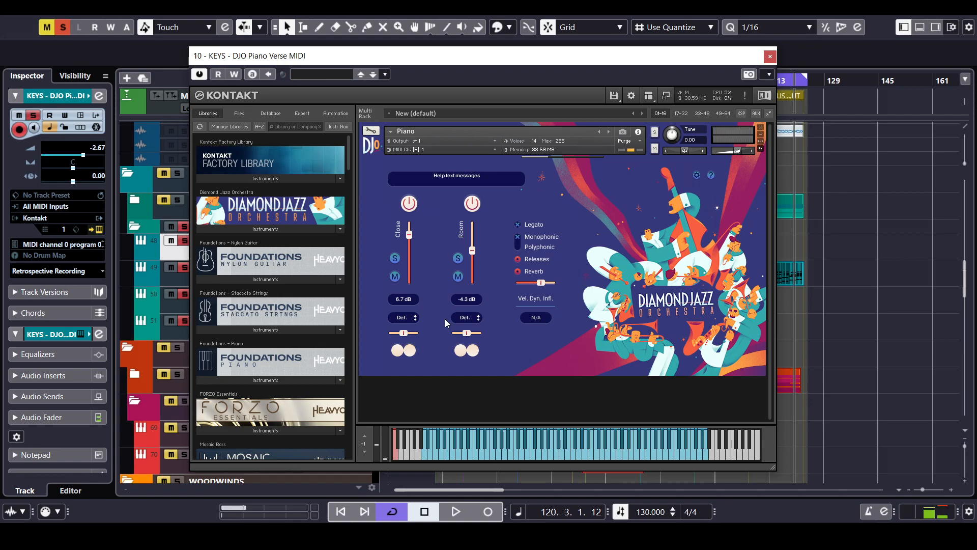
{"action": "left_click", "coordinate": [770, 56]}
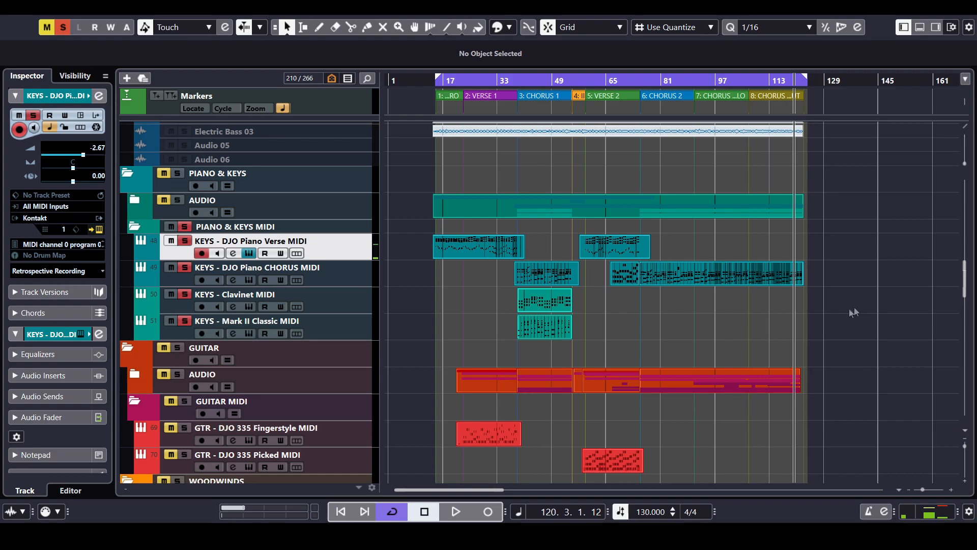
Review the double bass, percussion and drum MIDI tracks in the arrangement
{"action": "scroll", "coordinate": [816, 328], "scroll_direction": "up", "scroll_amount": 5}
{"action": "scroll", "coordinate": [816, 328], "scroll_direction": "down", "scroll_amount": 2}
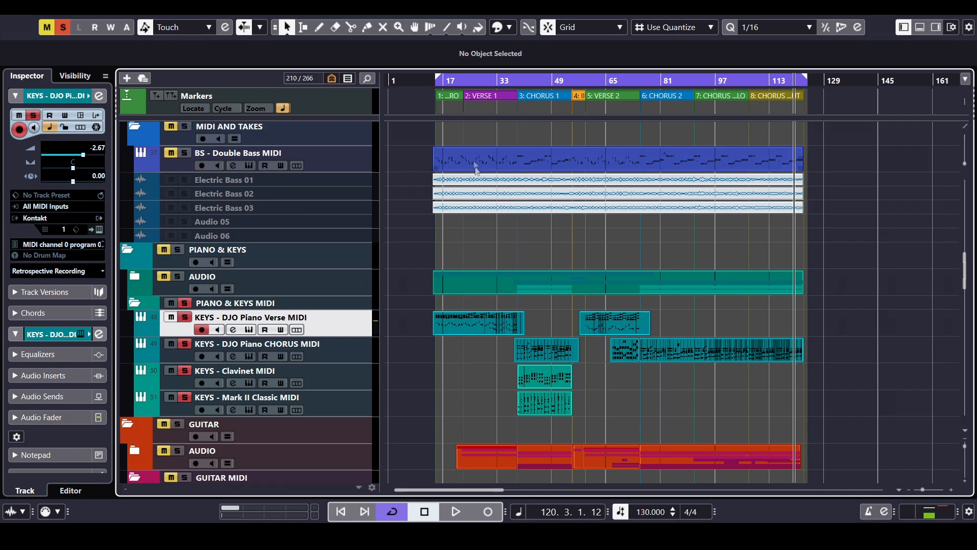
{"action": "scroll", "coordinate": [422, 279], "scroll_direction": "down", "scroll_amount": 10}
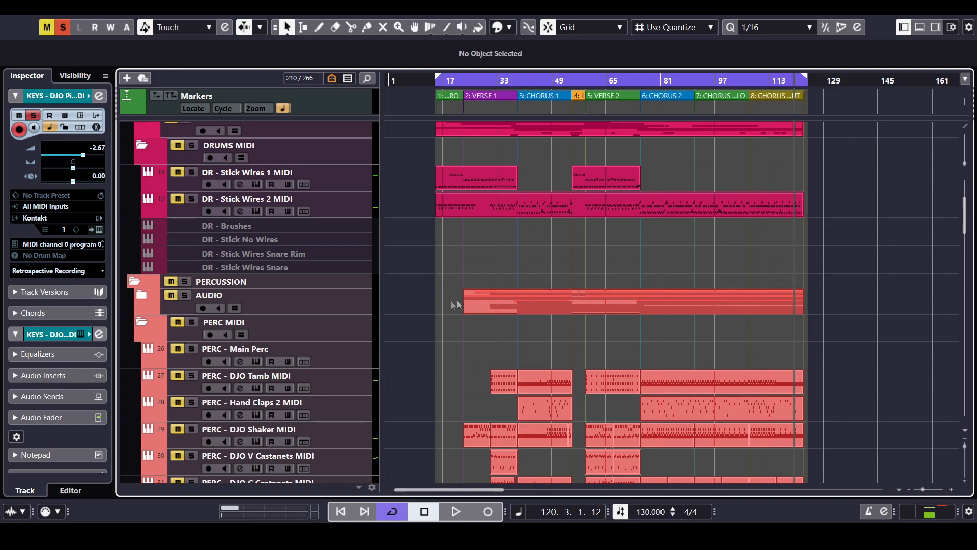
Solo the DRUMS MIDI folder and start playback shortly before Verse 1
{"action": "scroll", "coordinate": [443, 304], "scroll_direction": "down", "scroll_amount": 3}
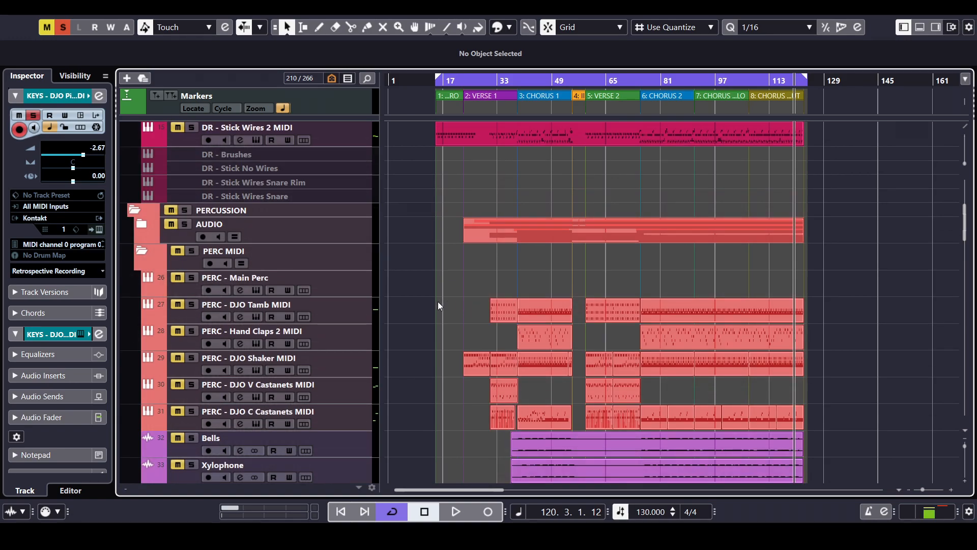
{"action": "scroll", "coordinate": [436, 301], "scroll_direction": "up", "scroll_amount": 5}
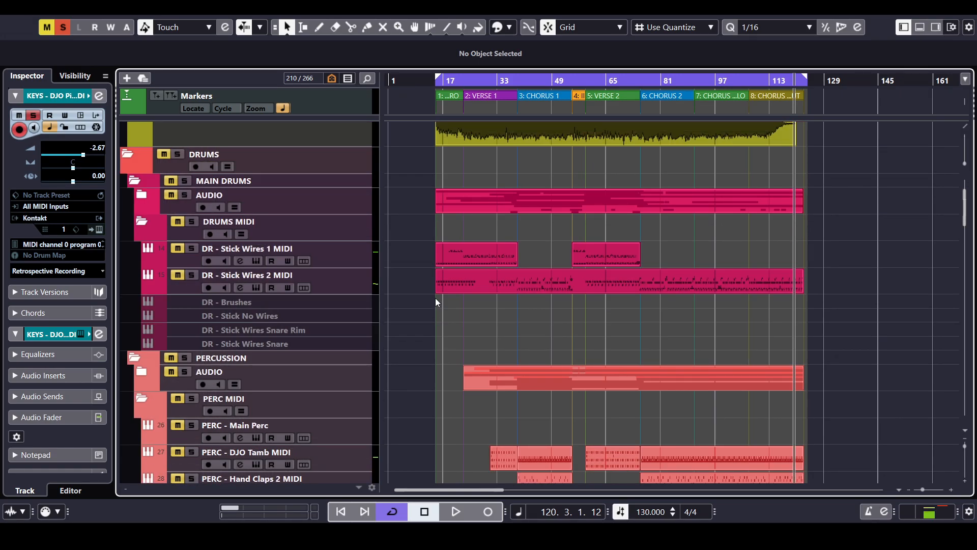
{"action": "scroll", "coordinate": [430, 296], "scroll_direction": "up", "scroll_amount": 3}
{"action": "left_click", "coordinate": [192, 295]}
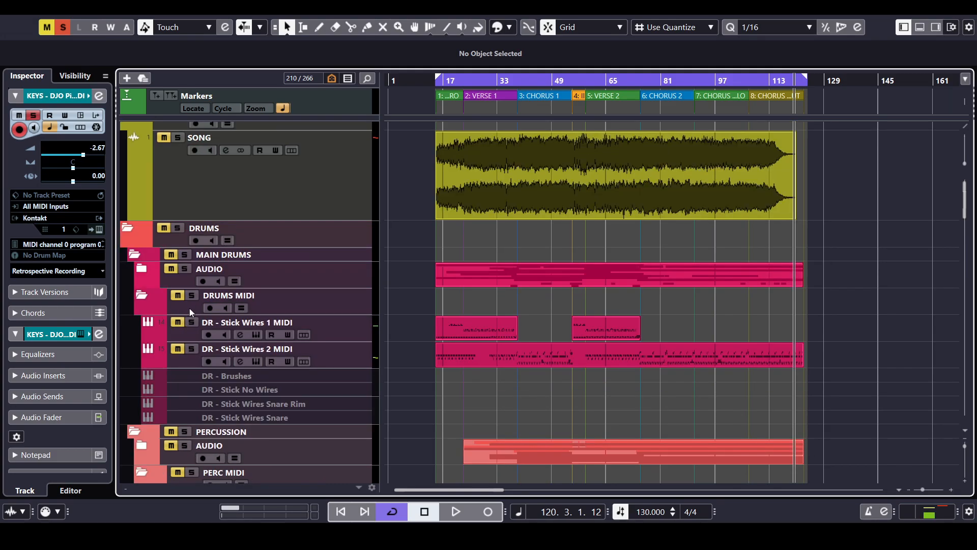
{"action": "left_click_drag", "start_coordinate": [465, 84], "coordinate": [463, 135]}
{"action": "key", "text": "space"}
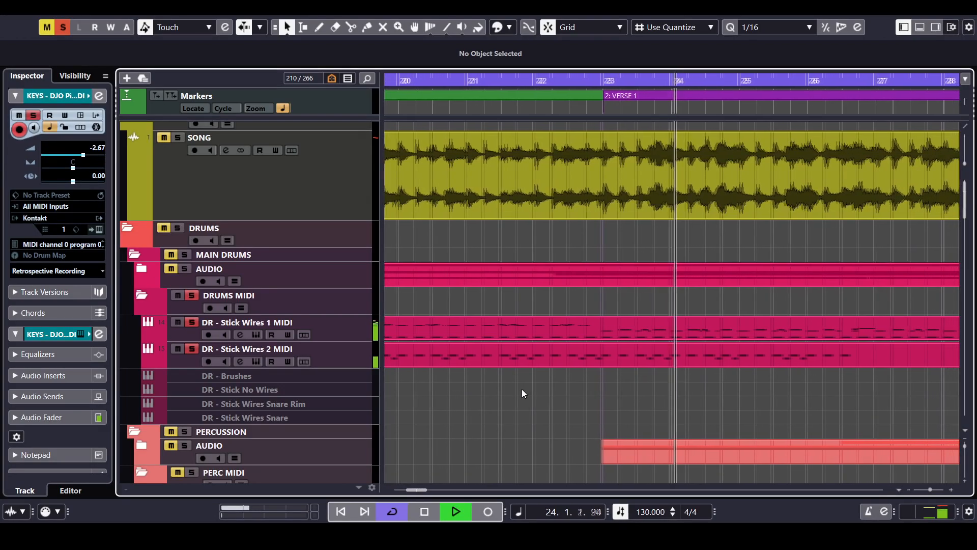
Open the DR - Stick Wires 1 MIDI part in a separate Key Editor window, examine its Verse 1 notes, and close the editor
{"action": "double_click", "coordinate": [611, 319]}
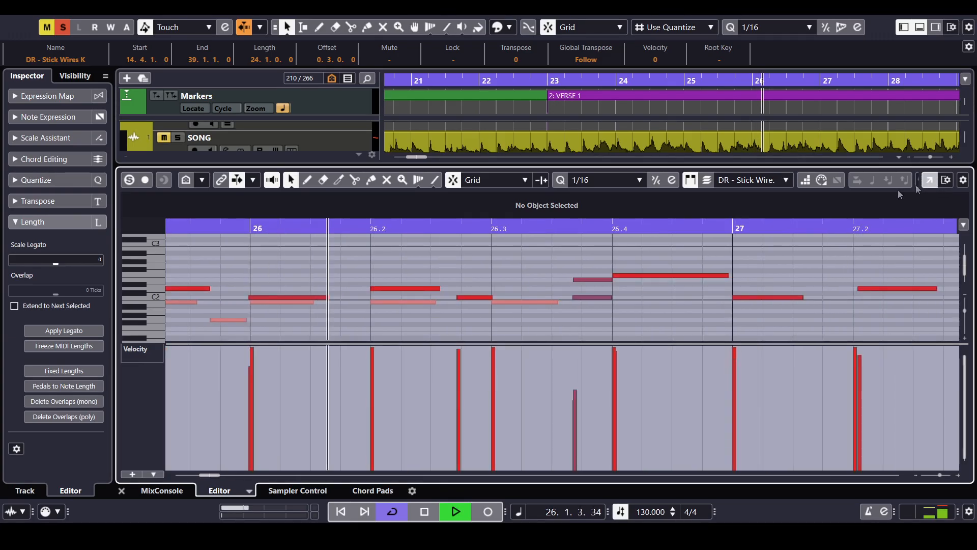
{"action": "left_click", "coordinate": [929, 180]}
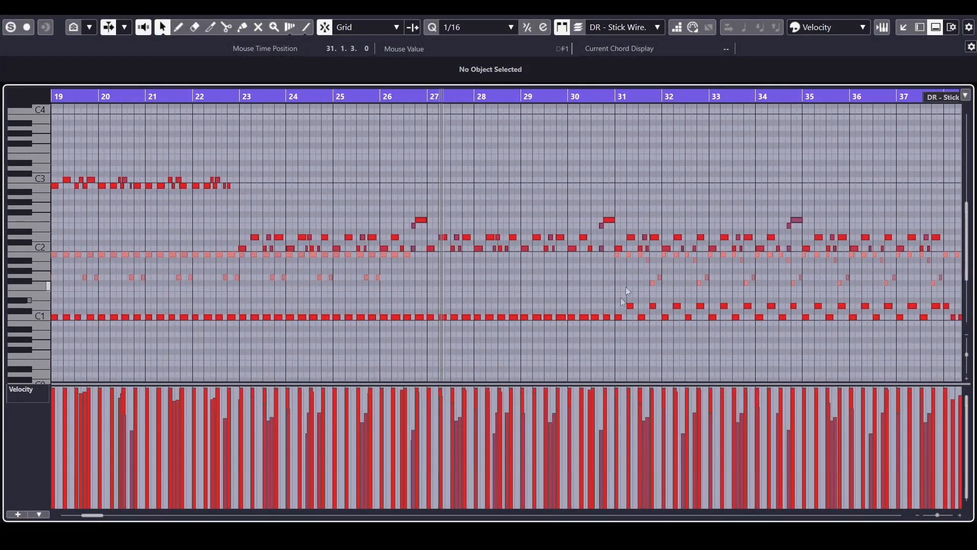
{"action": "left_click_drag", "start_coordinate": [612, 274], "coordinate": [518, 266]}
{"action": "left_click_drag", "start_coordinate": [728, 172], "coordinate": [560, 181]}
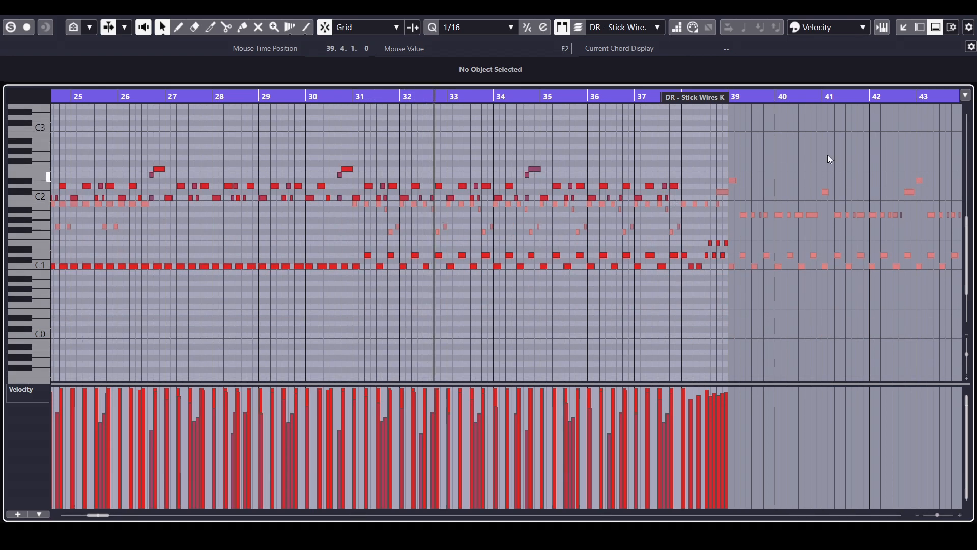
{"action": "left_click", "coordinate": [904, 27]}
{"action": "left_click", "coordinate": [920, 27]}
Follow the two Stick Wires tracks through Verse 1 up to Chorus 1 during playback, and stop playback
{"action": "key", "text": "g"}
{"action": "key", "text": "g"}
{"action": "key", "text": "g"}
{"action": "key", "text": "g"}
{"action": "key", "text": "g"}
{"action": "key", "text": "g"}
{"action": "key", "text": "g"}
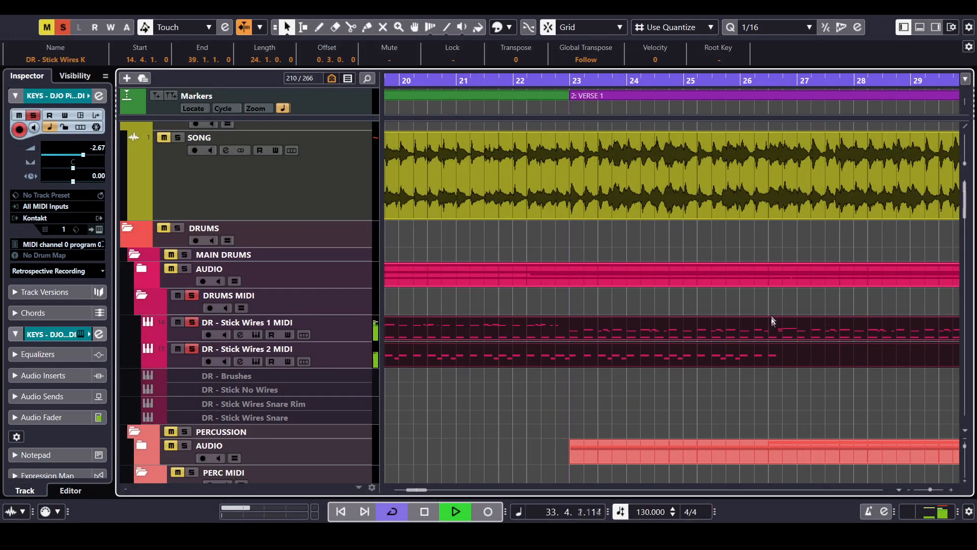
{"action": "left_click_drag", "start_coordinate": [821, 311], "coordinate": [672, 322]}
{"action": "key", "text": "h"}
{"action": "key", "text": "h"}
{"action": "key", "text": "h"}
{"action": "key", "text": "h"}
{"action": "key", "text": "h"}
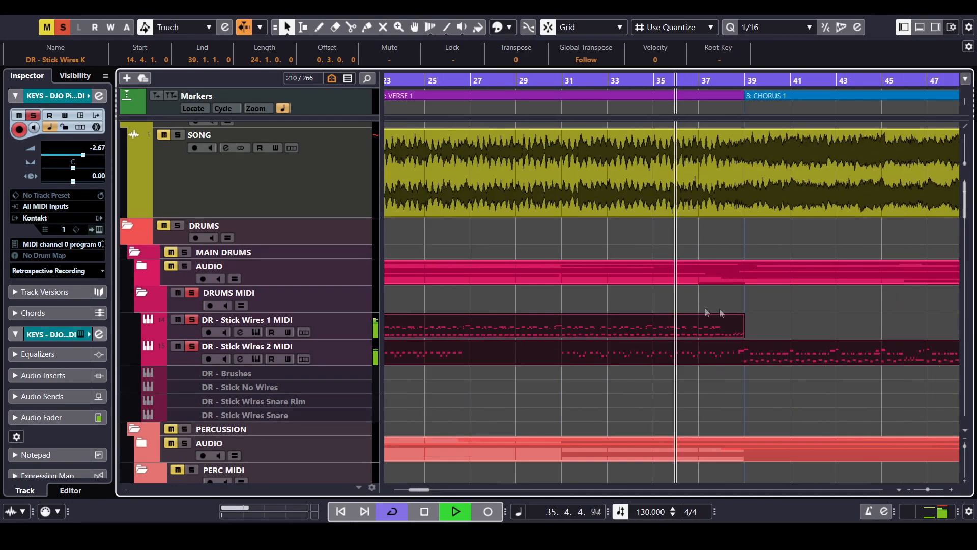
{"action": "left_click_drag", "start_coordinate": [837, 301], "coordinate": [607, 298]}
{"action": "key", "text": "h"}
{"action": "key", "text": "h"}
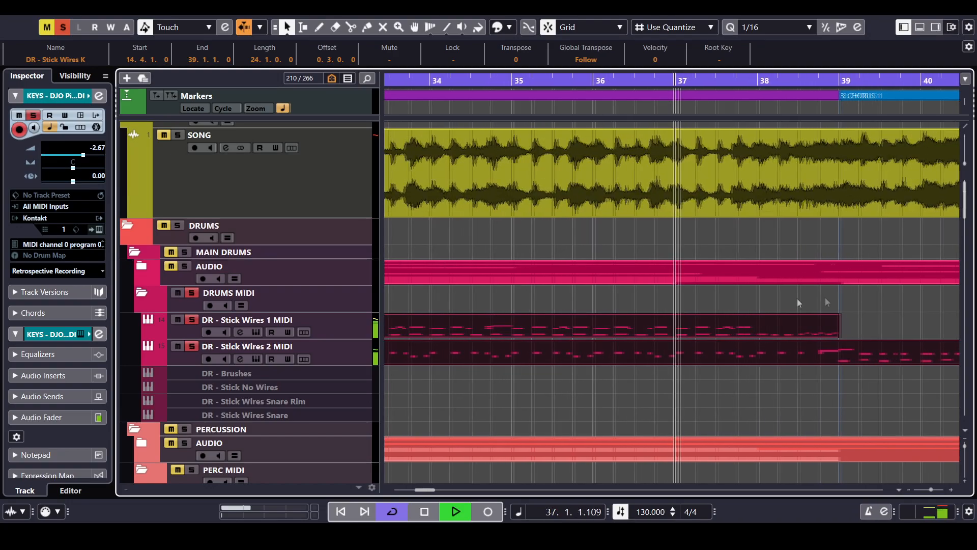
{"action": "left_click_drag", "start_coordinate": [826, 298], "coordinate": [703, 312]}
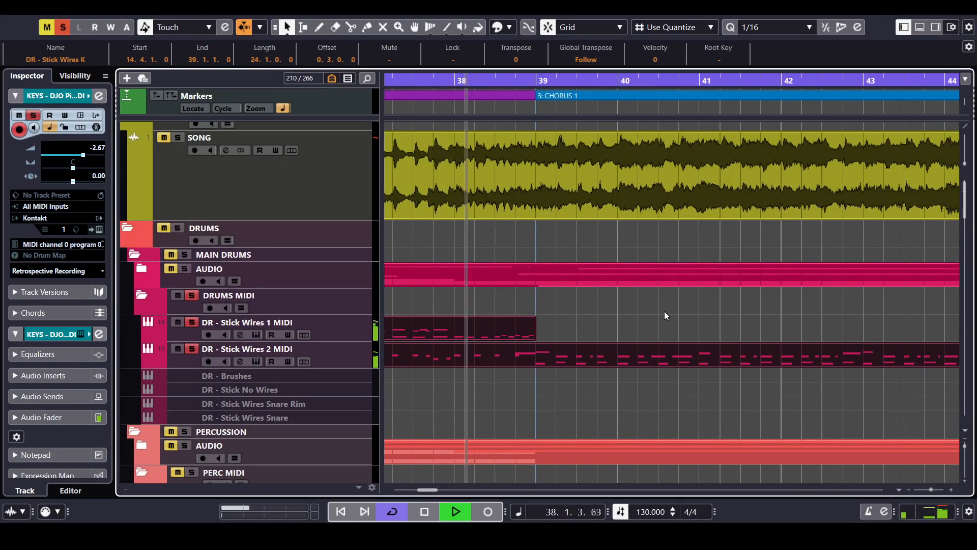
{"action": "key", "text": "space"}
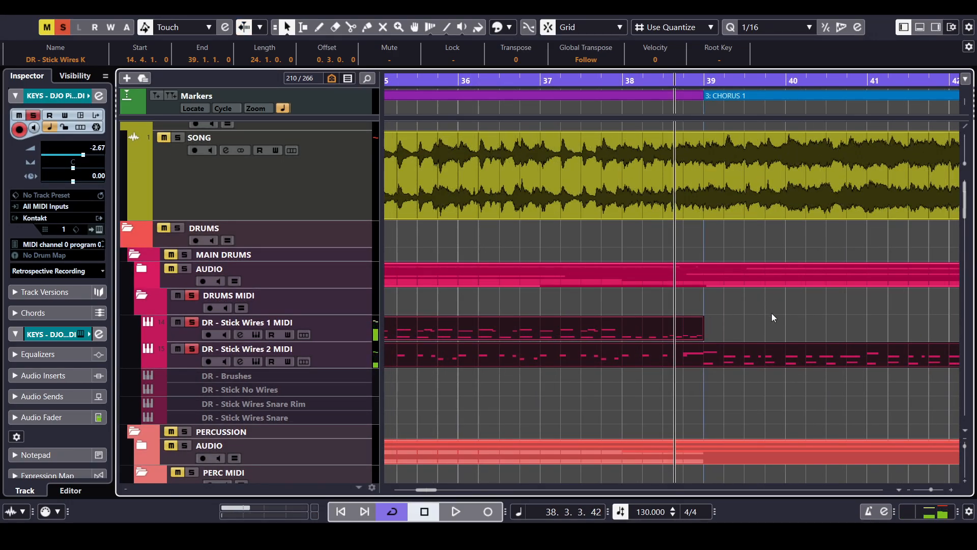
Open the Chorus 1 part of DR - Stick Wires 2 MIDI in a separate Key Editor window and start playback
{"action": "left_click", "coordinate": [771, 315]}
{"action": "left_click_drag", "start_coordinate": [768, 316], "coordinate": [674, 370]}
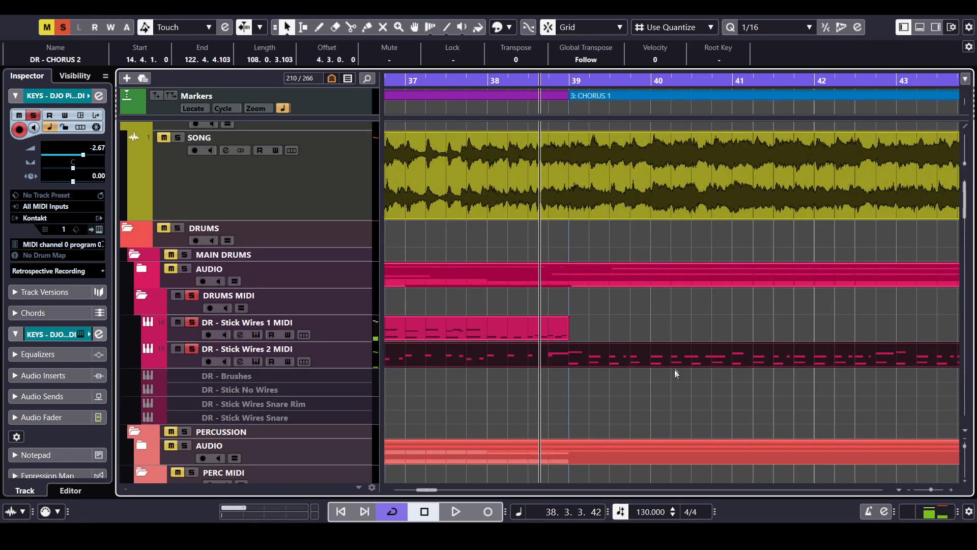
{"action": "double_click", "coordinate": [673, 356]}
{"action": "left_click", "coordinate": [932, 182]}
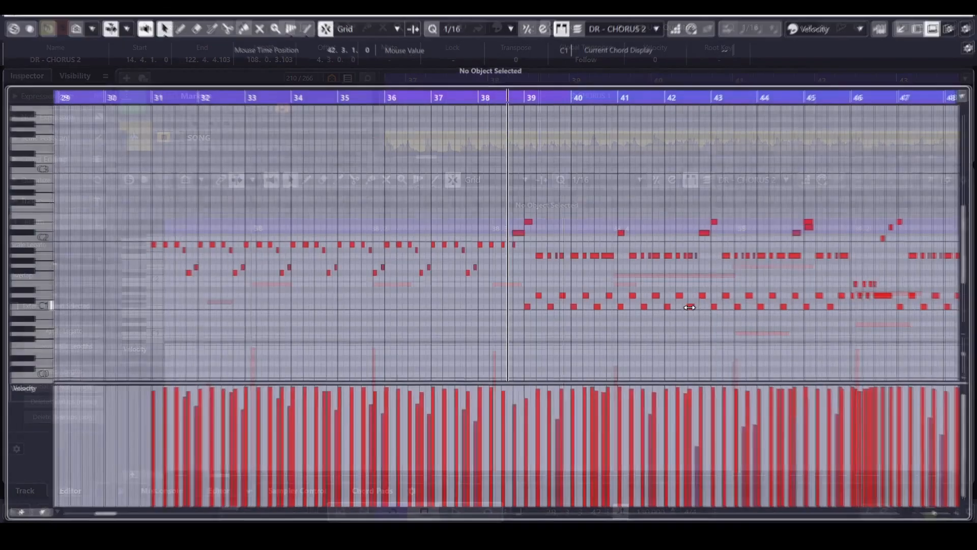
{"action": "left_click_drag", "start_coordinate": [739, 223], "coordinate": [617, 233]}
{"action": "key", "text": "space"}
Examine the Chorus 1 drum notes and velocities in the Key Editor while the part plays
{"action": "key", "text": "h"}
{"action": "key", "text": "h"}
{"action": "key", "text": "h"}
{"action": "key", "text": "h"}
{"action": "key", "text": "h"}
{"action": "key", "text": "g"}
{"action": "key", "text": "g"}
{"action": "key", "text": "g"}
{"action": "key", "text": "g"}
{"action": "key", "text": "g"}
{"action": "left_click_drag", "start_coordinate": [787, 212], "coordinate": [540, 219]}
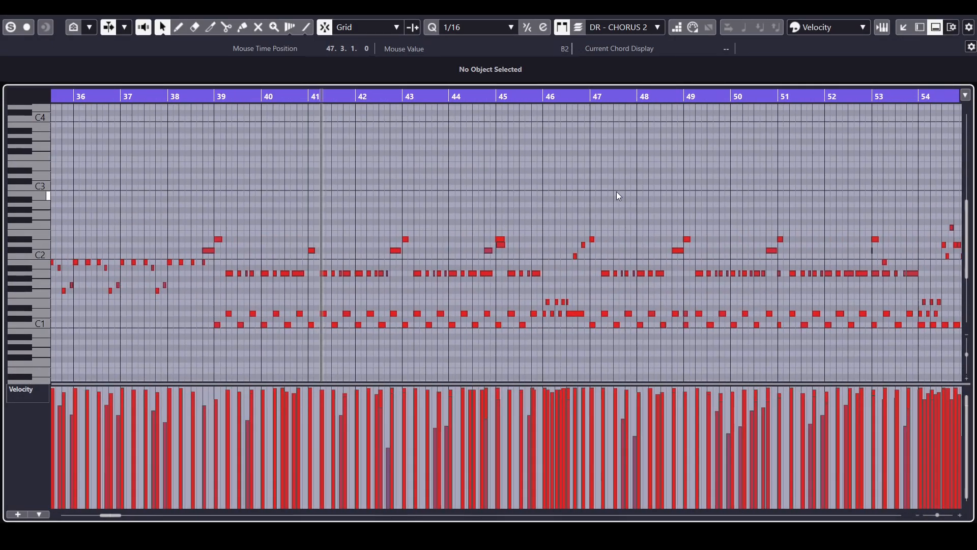
{"action": "left_click_drag", "start_coordinate": [589, 197], "coordinate": [478, 176]}
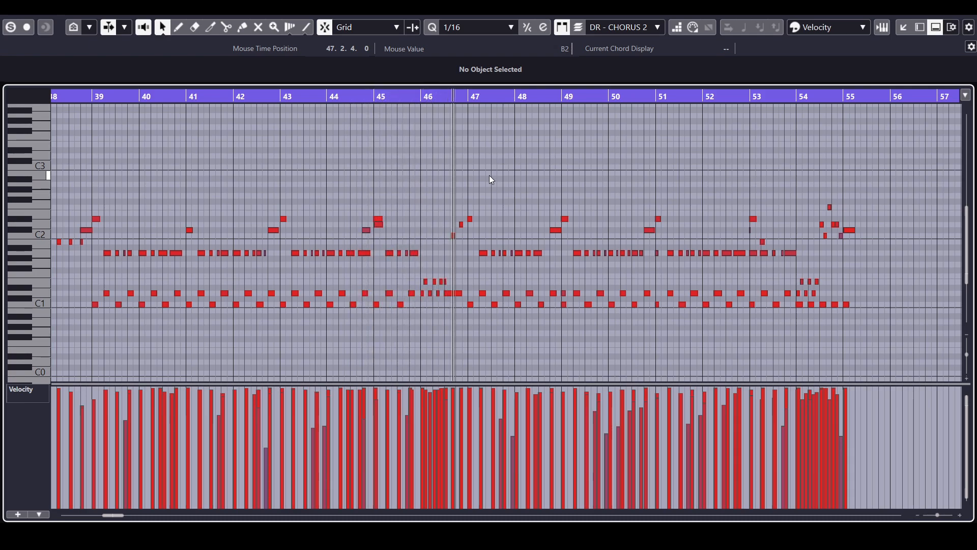
{"action": "left_click_drag", "start_coordinate": [627, 179], "coordinate": [513, 182]}
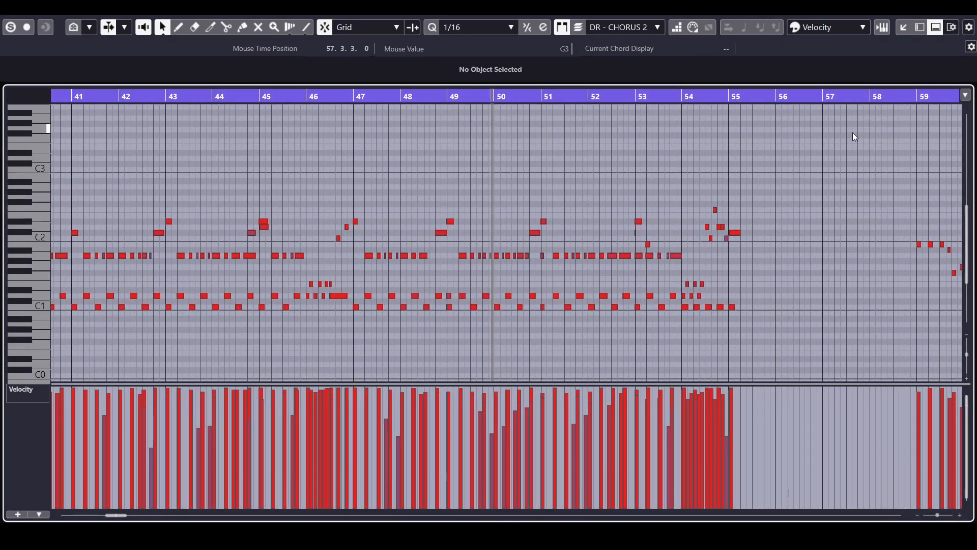
{"action": "key", "text": "h"}
{"action": "key", "text": "h"}
{"action": "key", "text": "h"}
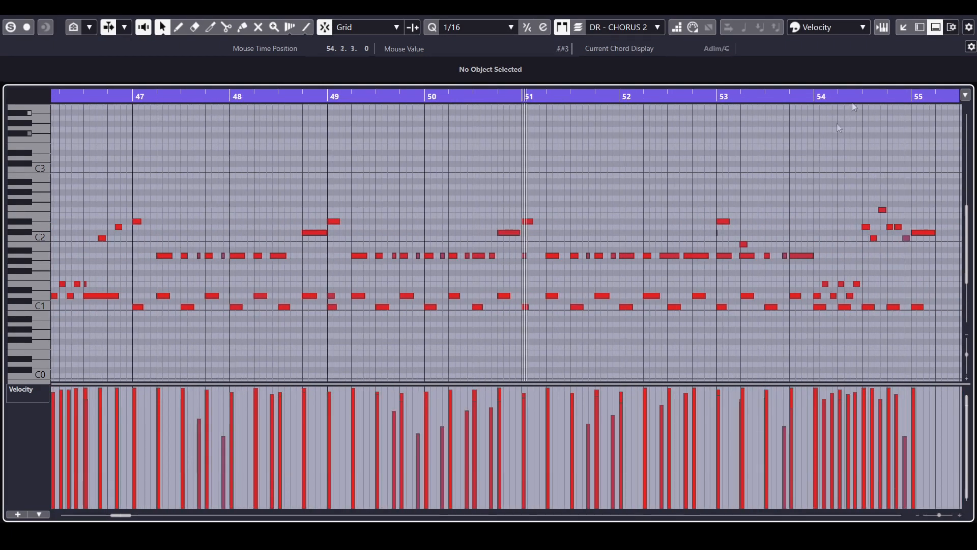
{"action": "key", "text": "g"}
{"action": "key", "text": "g"}
{"action": "key", "text": "g"}
Close the Key Editor, follow the drum tracks from the end of Chorus 1 into the Interlude, and stop playback
{"action": "left_click", "coordinate": [903, 27]}
{"action": "left_click", "coordinate": [919, 28]}
{"action": "key", "text": "g"}
{"action": "key", "text": "g"}
{"action": "key", "text": "g"}
{"action": "key", "text": "g"}
{"action": "key", "text": "h"}
{"action": "key", "text": "h"}
{"action": "key", "text": "h"}
{"action": "key", "text": "h"}
{"action": "key", "text": "h"}
{"action": "key", "text": "h"}
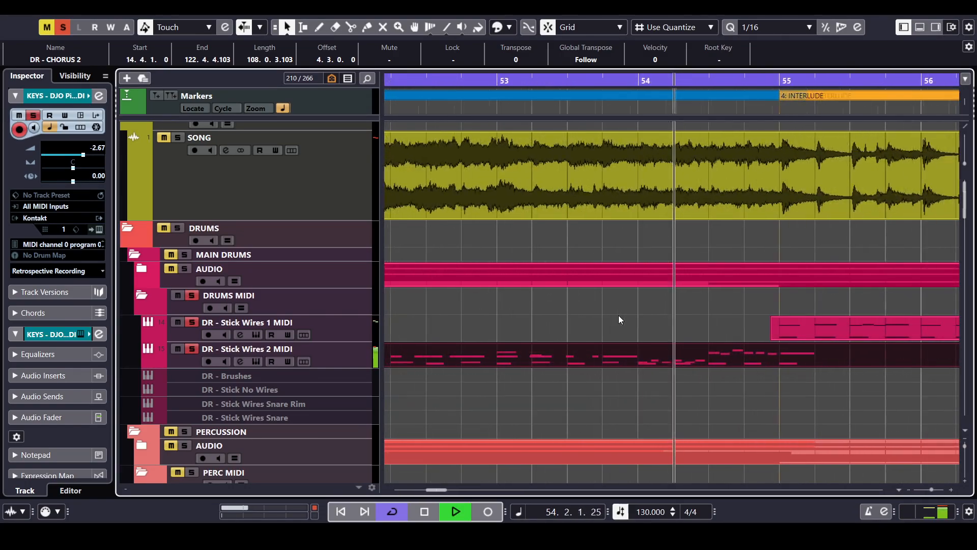
{"action": "key", "text": "g"}
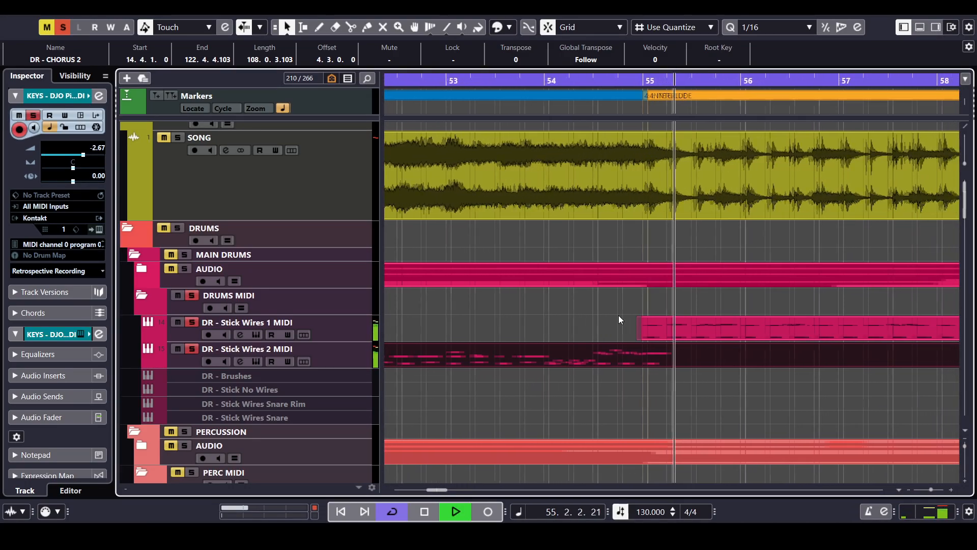
{"action": "key", "text": "space"}
{"action": "key", "text": "g"}
{"action": "key", "text": "g"}
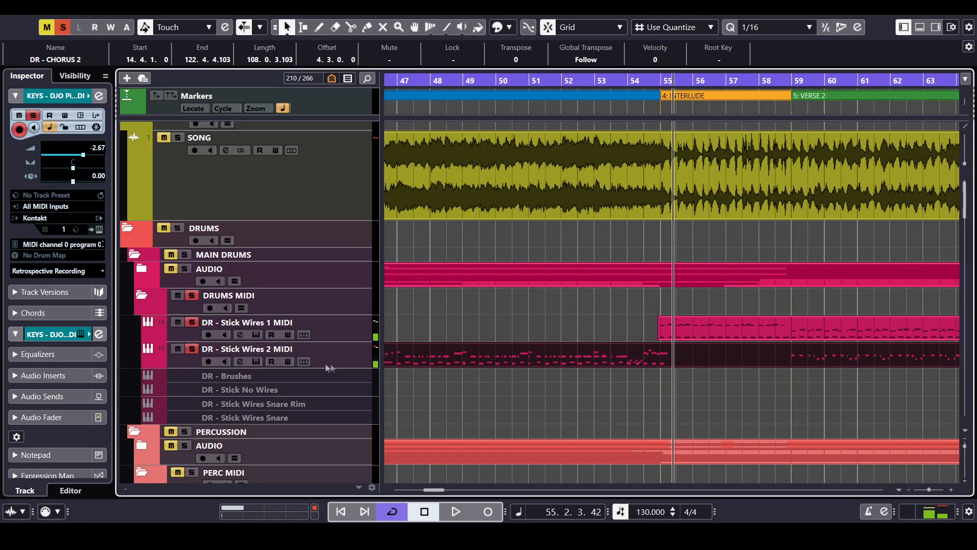
Open the Kontakt instrument of DR - Stick Wires 1 MIDI and browse the Diamond Jazz Orchestra library to its Drums folder
{"action": "left_click", "coordinate": [341, 364]}
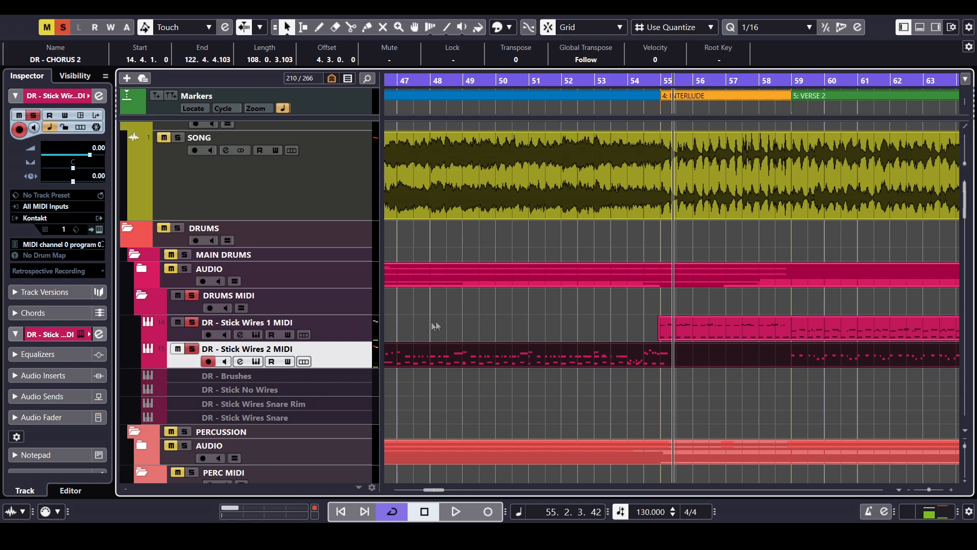
{"action": "key", "text": "g"}
{"action": "left_click", "coordinate": [338, 332]}
{"action": "left_click", "coordinate": [262, 335]}
{"action": "left_click", "coordinate": [280, 220]}
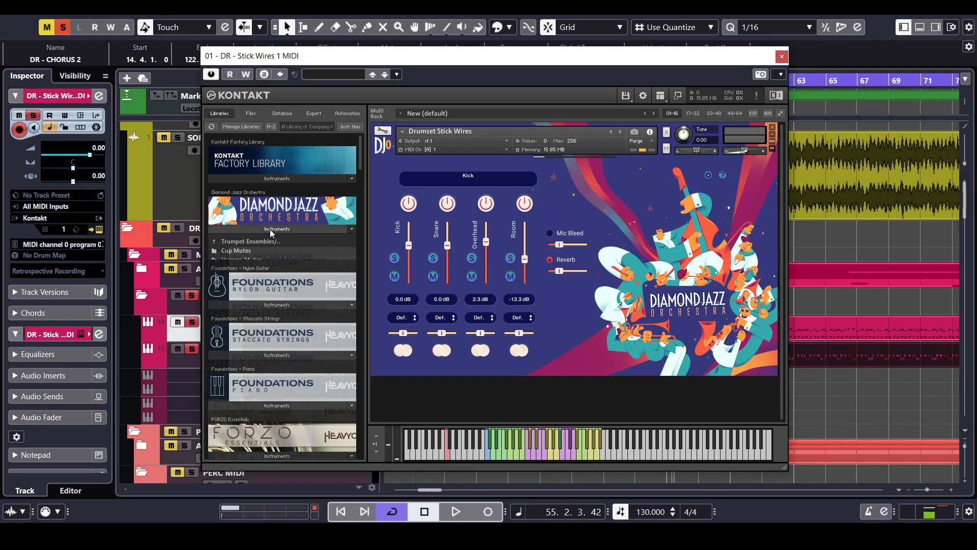
{"action": "left_click", "coordinate": [258, 242]}
{"action": "left_click", "coordinate": [250, 242]}
{"action": "left_click", "coordinate": [243, 260]}
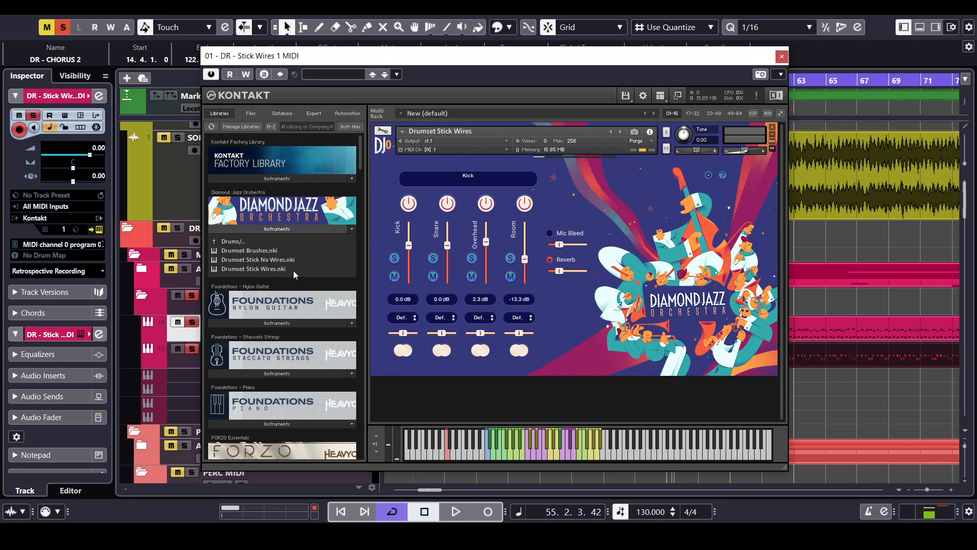
Switch on Mic Bleed for the Stick Wires 1 drumset and close the instrument window
{"action": "left_click", "coordinate": [550, 233]}
{"action": "left_click", "coordinate": [781, 57]}
{"action": "left_click", "coordinate": [567, 414]}
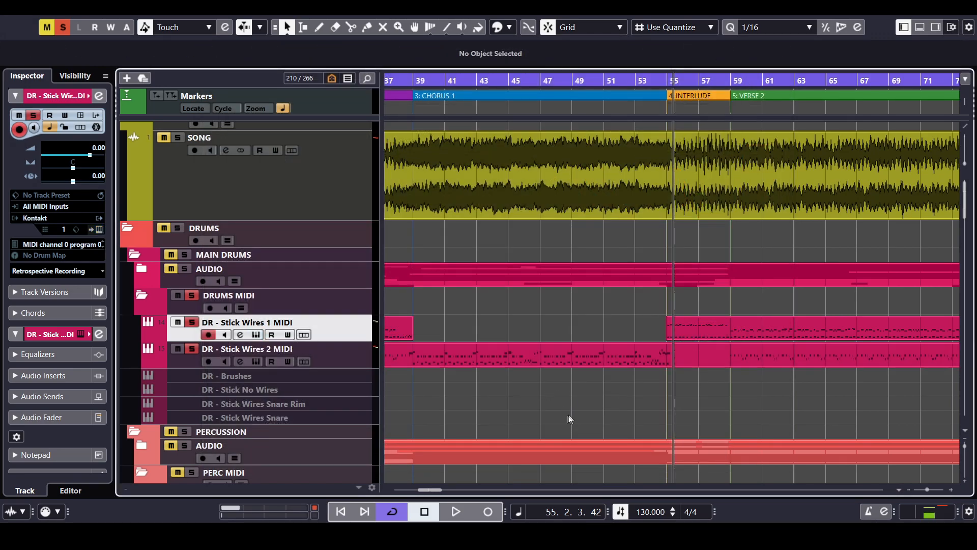
Play the soloed drums from shortly before Chorus 1
{"action": "key", "text": "g"}
{"action": "key", "text": "g"}
{"action": "key", "text": "g"}
{"action": "left_click_drag", "start_coordinate": [554, 81], "coordinate": [506, 136]}
{"action": "key", "text": "space"}
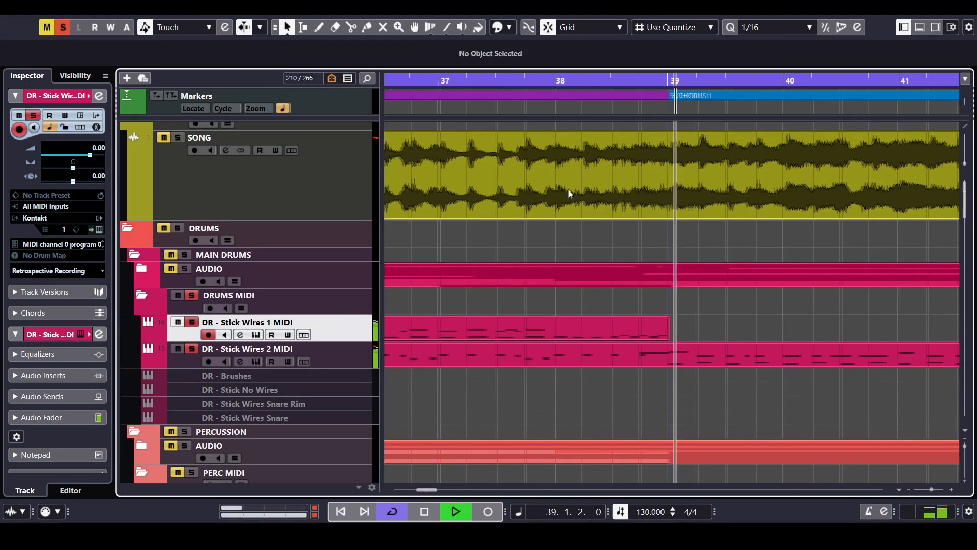
Open the Kontakt instrument of DR - Stick Wires 2 MIDI, adjust its Mic Bleed amount, and close the instrument window
{"action": "left_click", "coordinate": [352, 359]}
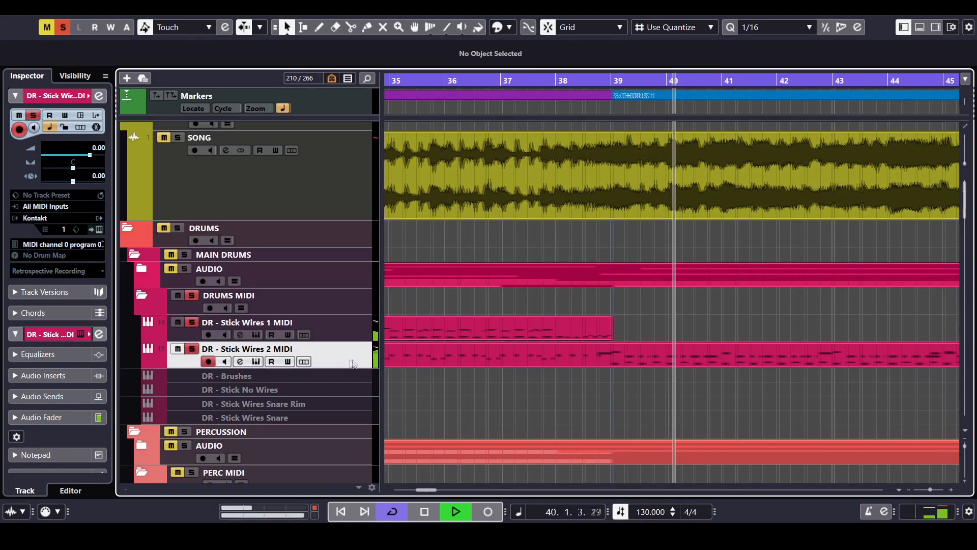
{"action": "key", "text": "g"}
{"action": "key", "text": "e"}
{"action": "left_click", "coordinate": [550, 245]}
{"action": "left_click_drag", "start_coordinate": [566, 246], "coordinate": [568, 245]}
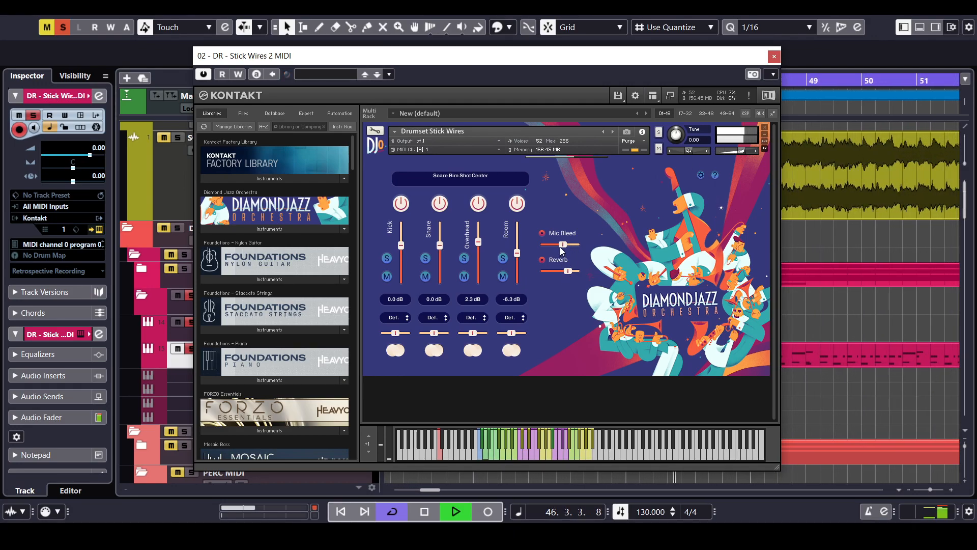
{"action": "left_click", "coordinate": [775, 57]}
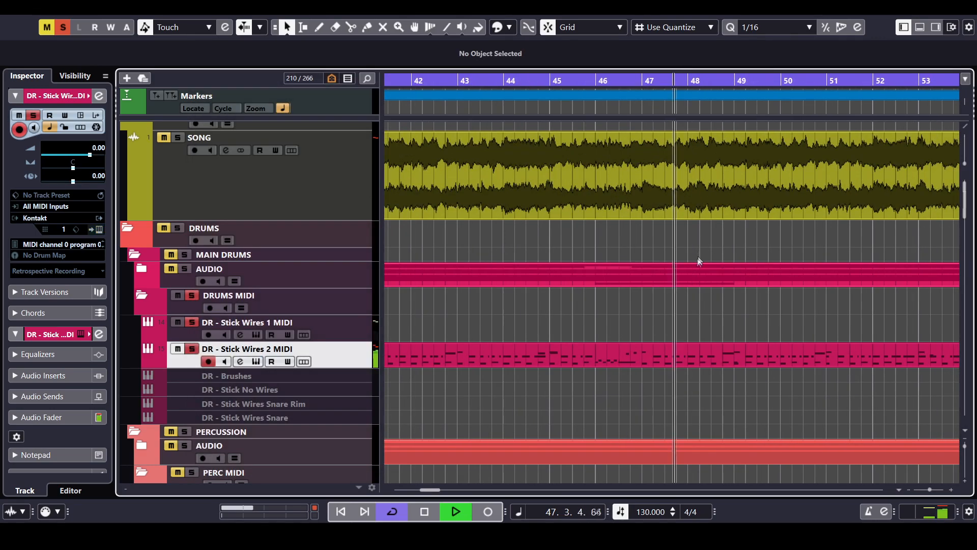
Stop playback and solo the PERC MIDI folder
{"action": "scroll", "coordinate": [660, 414], "scroll_direction": "down", "scroll_amount": 5}
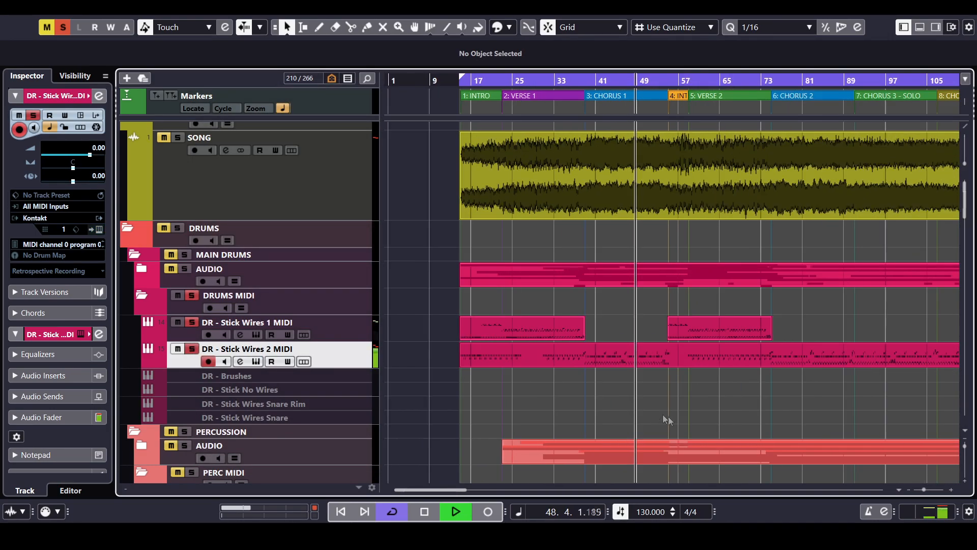
{"action": "left_click_drag", "start_coordinate": [676, 411], "coordinate": [645, 408]}
{"action": "key", "text": "space"}
{"action": "scroll", "coordinate": [170, 222], "scroll_direction": "down", "scroll_amount": 5}
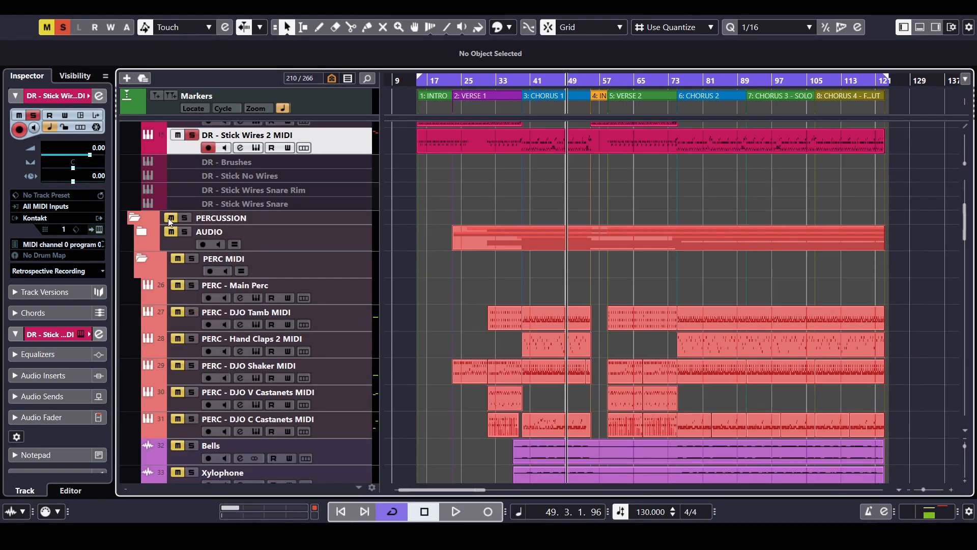
{"action": "left_click", "coordinate": [191, 261]}
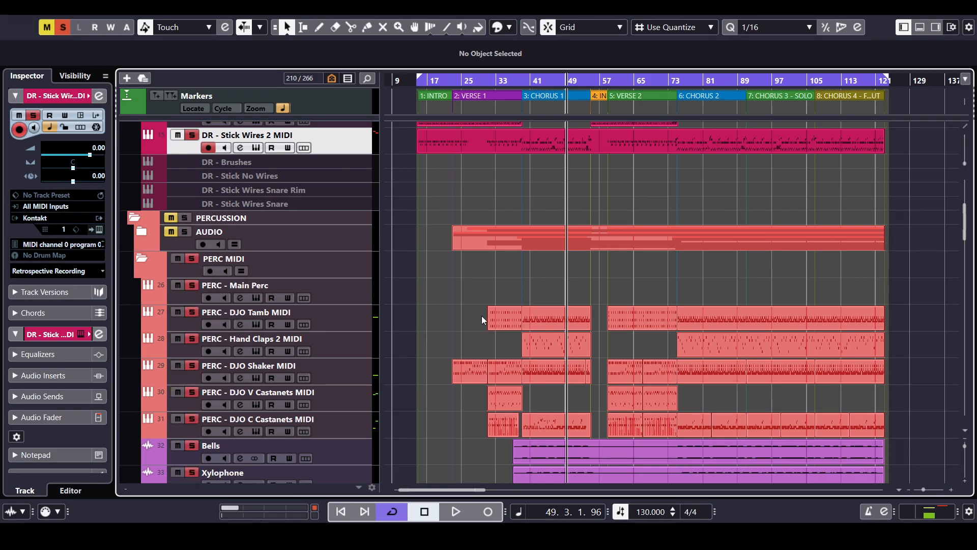
Open the Kontakt instrument of the PERC - Main Perc track
{"action": "scroll", "coordinate": [409, 265], "scroll_direction": "down", "scroll_amount": 2}
{"action": "scroll", "coordinate": [411, 271], "scroll_direction": "up", "scroll_amount": 2}
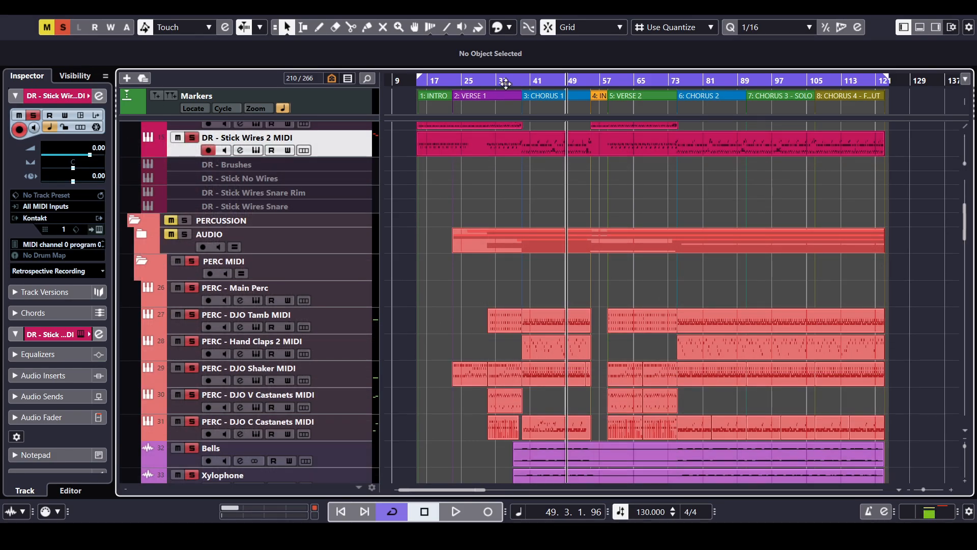
{"action": "left_click", "coordinate": [275, 303]}
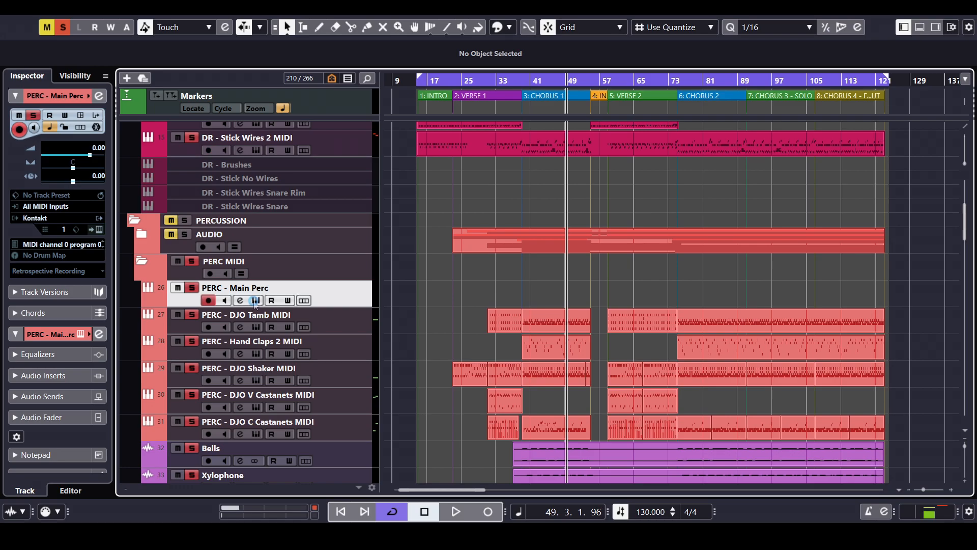
{"action": "left_click", "coordinate": [256, 301]}
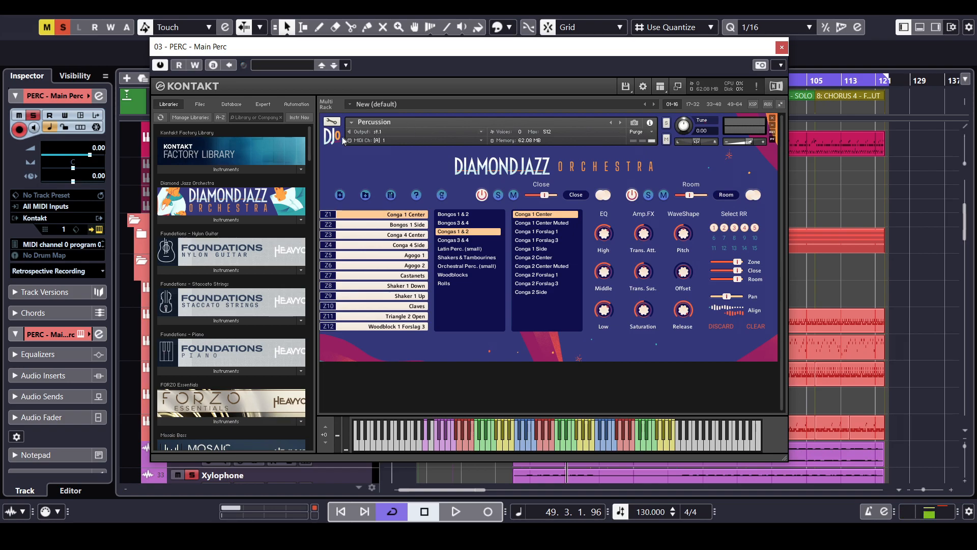
Switch Main Perc's Percussion instrument to snapshot view, look through its snapshots, and close the instrument window
{"action": "left_click", "coordinate": [633, 124]}
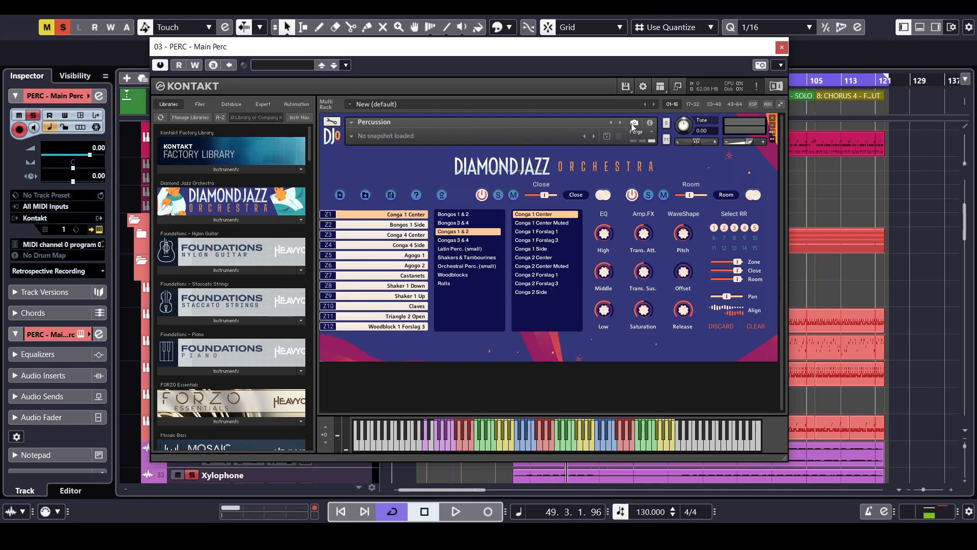
{"action": "left_click", "coordinate": [350, 137]}
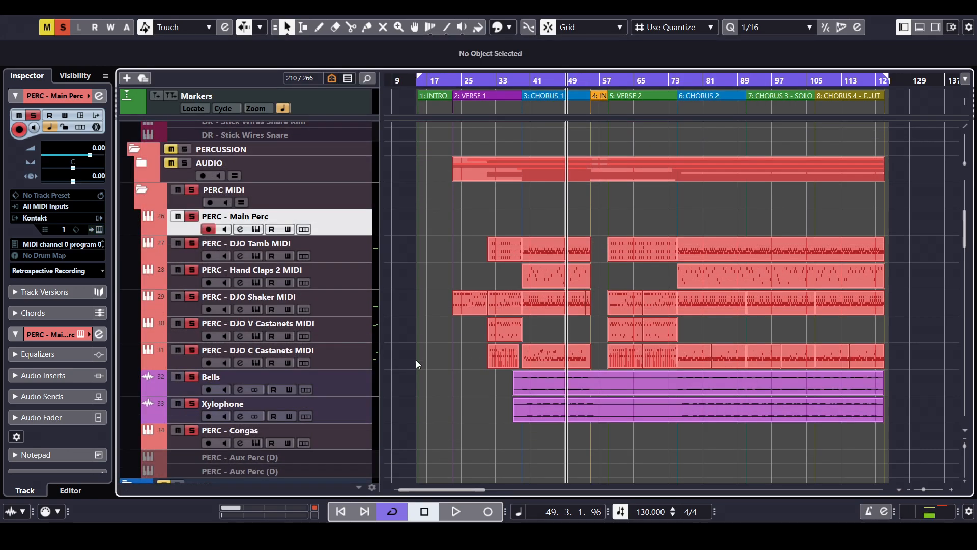
Select the PERC - DJO C Castanets MIDI track and play the soloed percussion from about bar 31 in Verse 1
{"action": "left_click", "coordinate": [344, 362]}
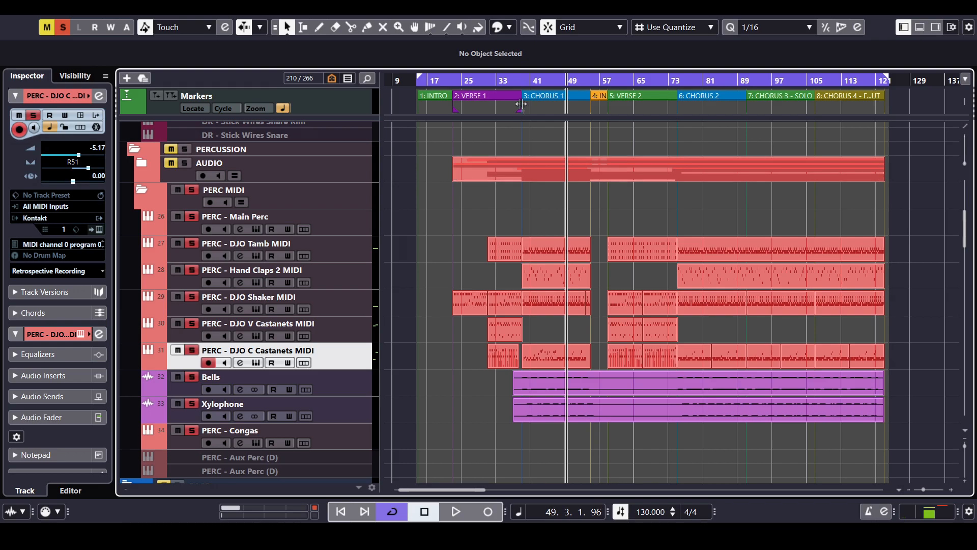
{"action": "left_click_drag", "start_coordinate": [529, 82], "coordinate": [625, 328]}
{"action": "left_click_drag", "start_coordinate": [430, 227], "coordinate": [576, 217]}
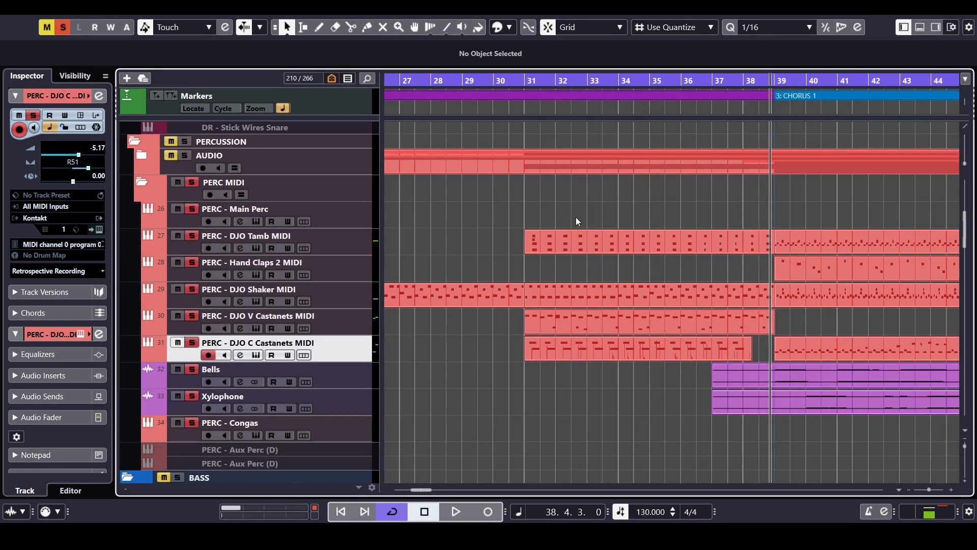
{"action": "left_click", "coordinate": [520, 81]}
{"action": "key", "text": "space"}
{"action": "key", "text": "h"}
{"action": "key", "text": "h"}
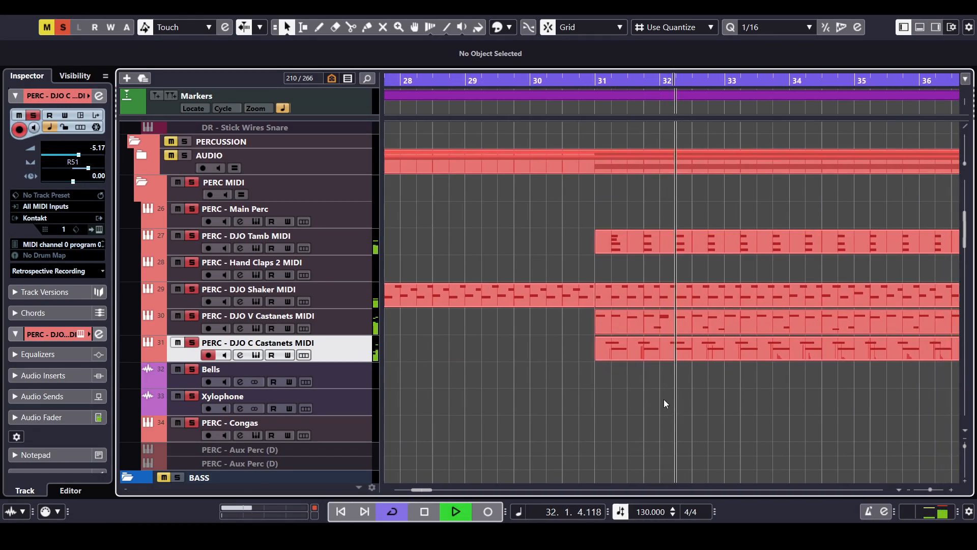
Open the Kontakt instrument of PERC - DJO C Castanets MIDI, adjust its Room microphone settings, and close the instrument window
{"action": "left_click", "coordinate": [256, 355]}
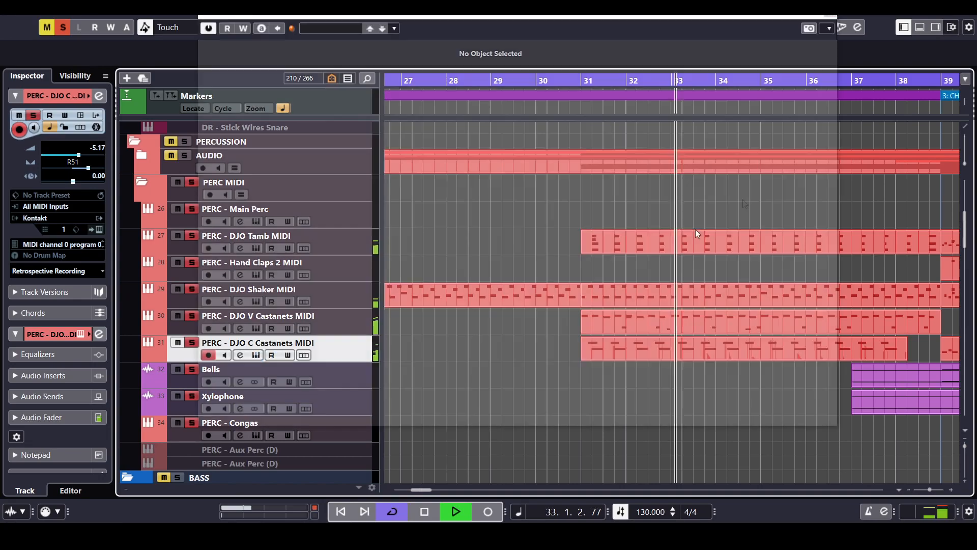
{"action": "left_click", "coordinate": [804, 159]}
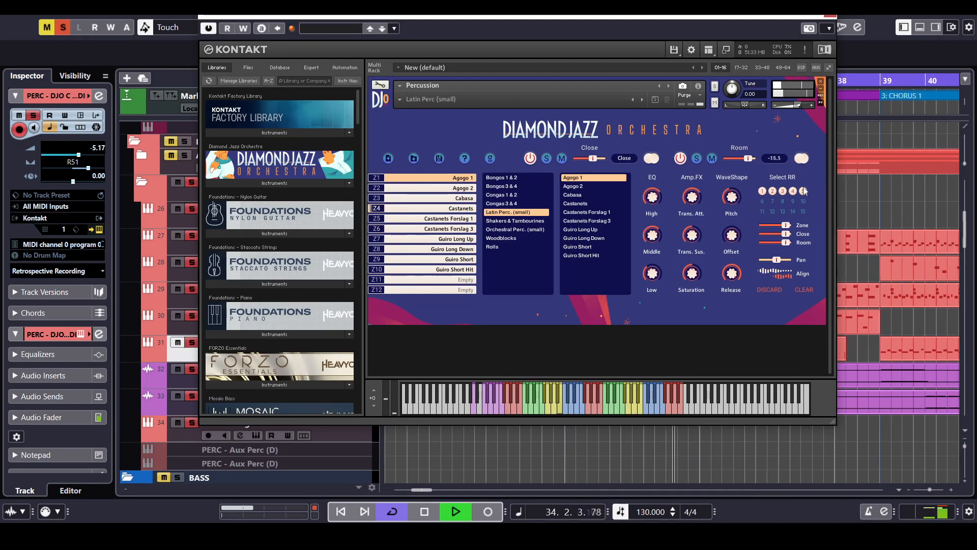
{"action": "left_click", "coordinate": [802, 159]}
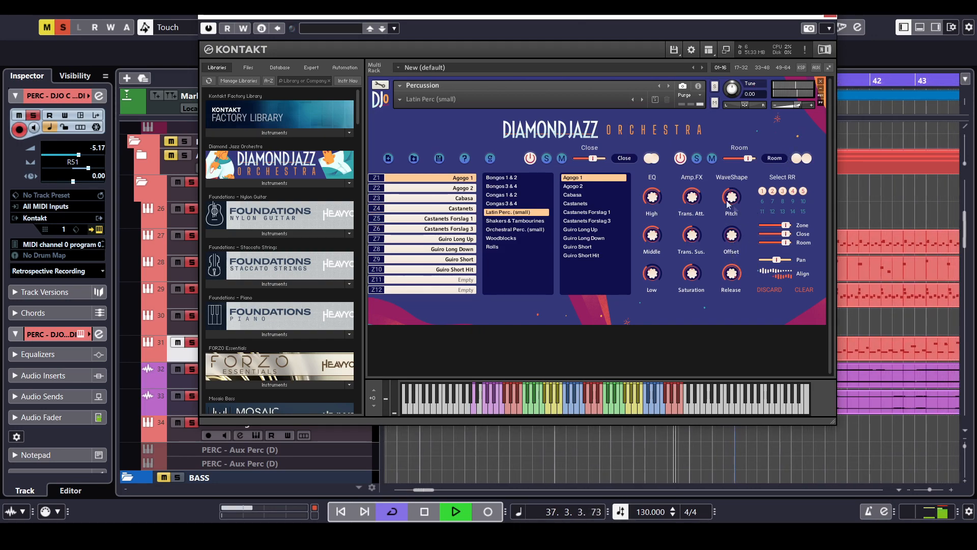
{"action": "left_click", "coordinate": [830, 16]}
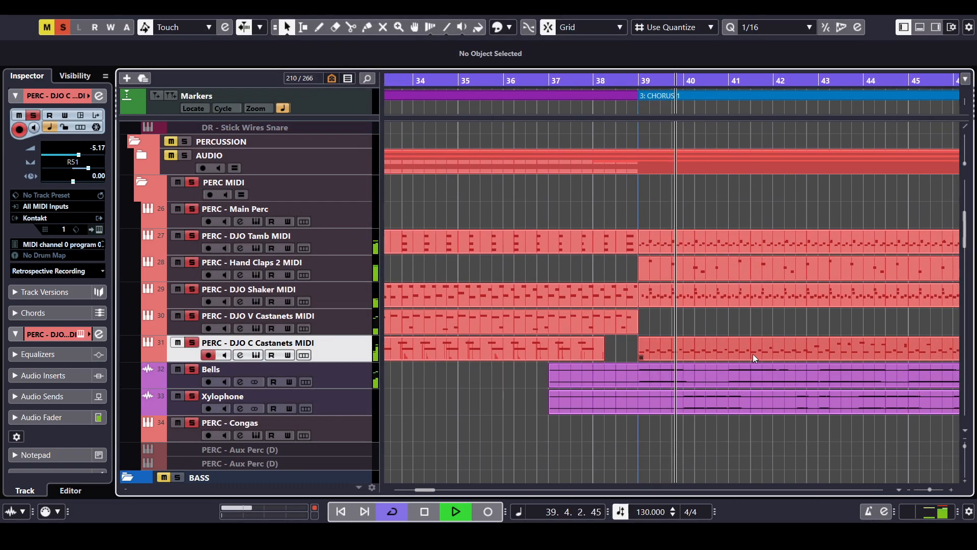
Select the Chorus 1 tambourine, hand claps, shaker and C castanets MIDI parts and open them together in the Key Editor
{"action": "key", "text": "g"}
{"action": "scroll", "coordinate": [703, 335], "scroll_direction": "down", "scroll_amount": 8}
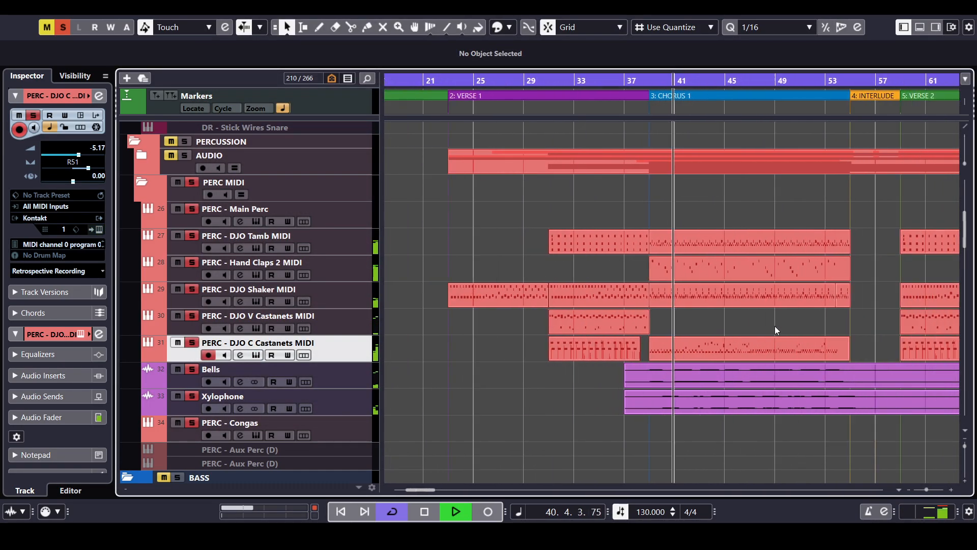
{"action": "left_click_drag", "start_coordinate": [774, 325], "coordinate": [627, 324]}
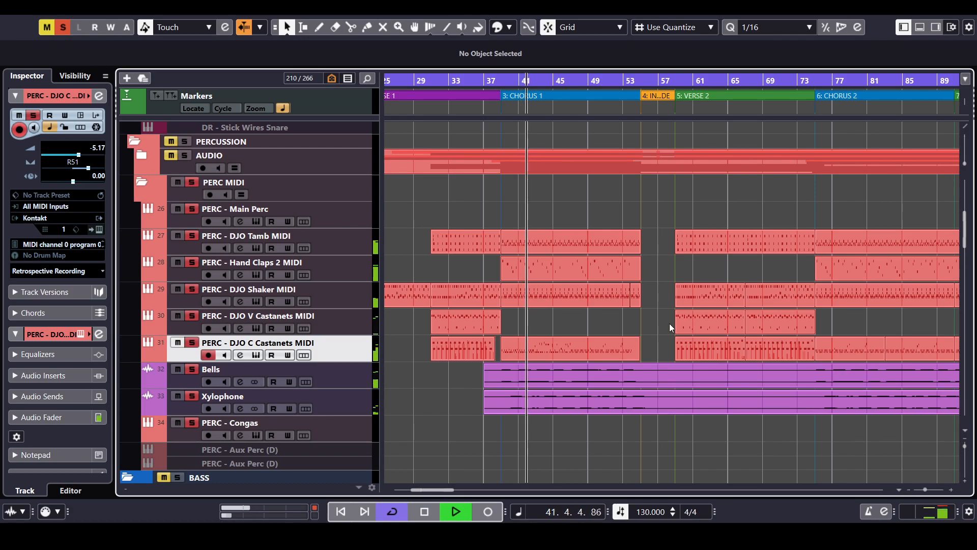
{"action": "key", "text": "h"}
{"action": "key", "text": "h"}
{"action": "key", "text": "h"}
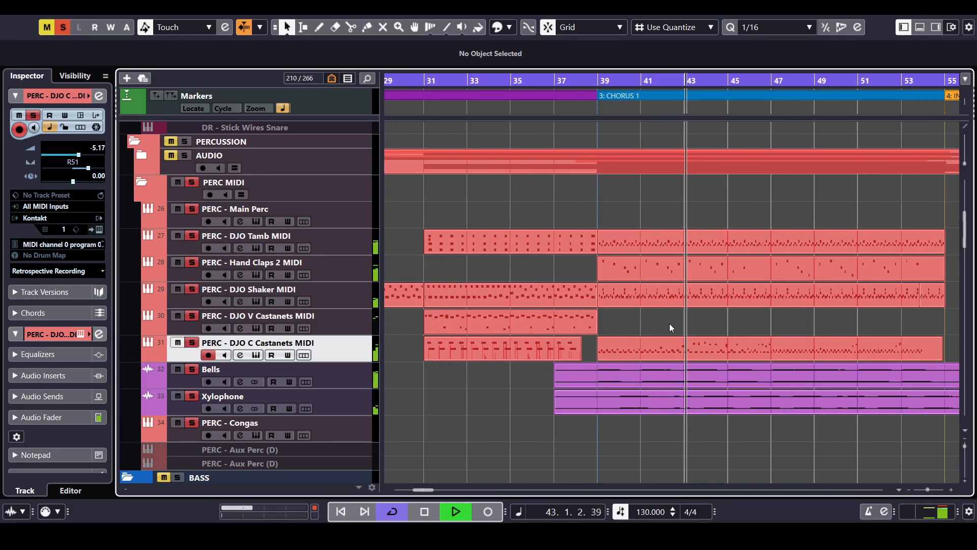
{"action": "key", "text": "g"}
{"action": "key", "text": "g"}
{"action": "left_click_drag", "start_coordinate": [730, 329], "coordinate": [626, 322]}
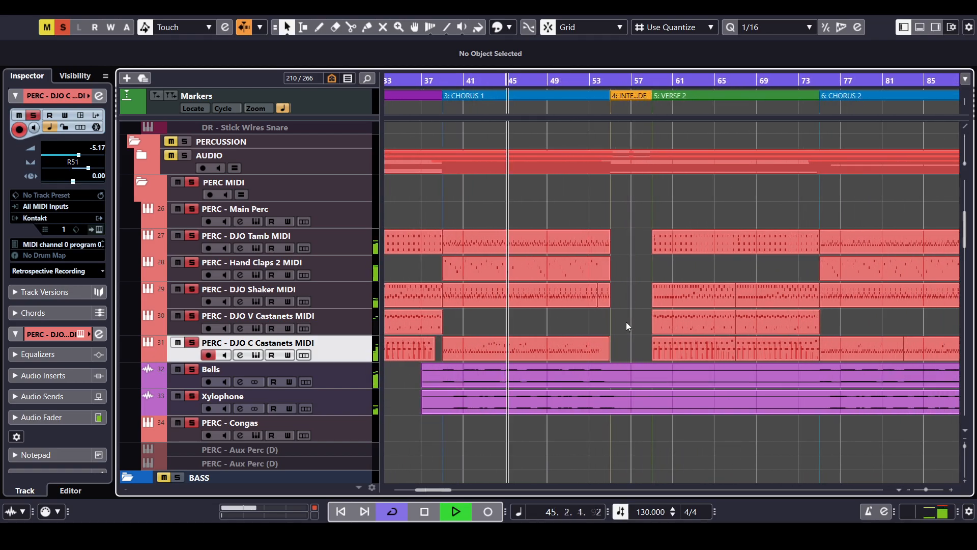
{"action": "left_click_drag", "start_coordinate": [474, 213], "coordinate": [539, 349]}
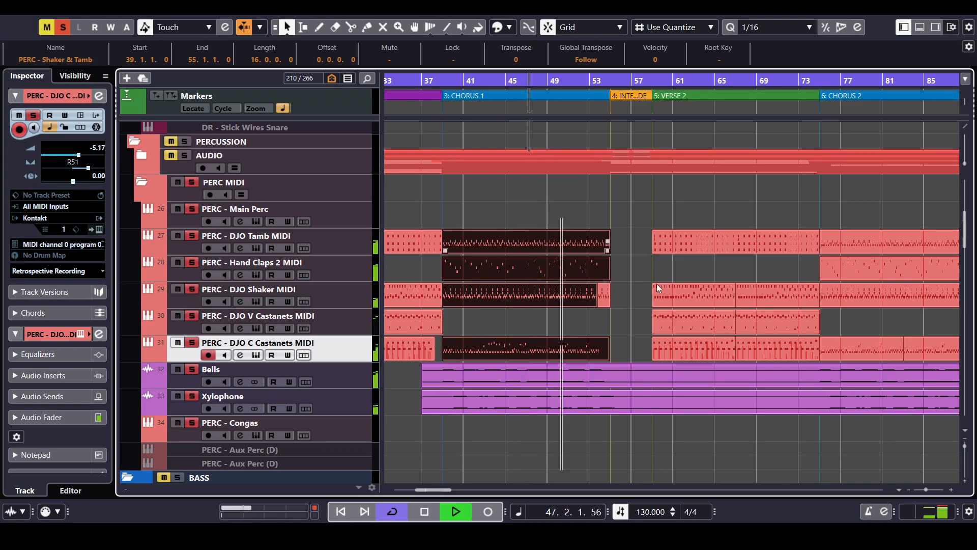
{"action": "double_click", "coordinate": [542, 244]}
Examine the notes and velocities of the Chorus 1 percussion parts up to their end and leave the Key Editor
{"action": "left_click", "coordinate": [911, 181]}
{"action": "scroll", "coordinate": [599, 244], "scroll_direction": "down", "scroll_amount": 3}
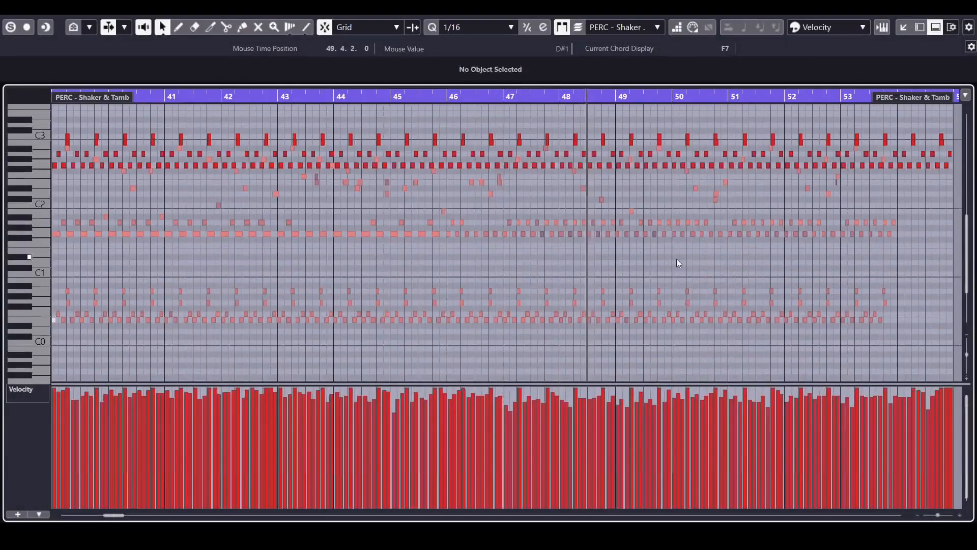
{"action": "left_click_drag", "start_coordinate": [762, 261], "coordinate": [557, 259]}
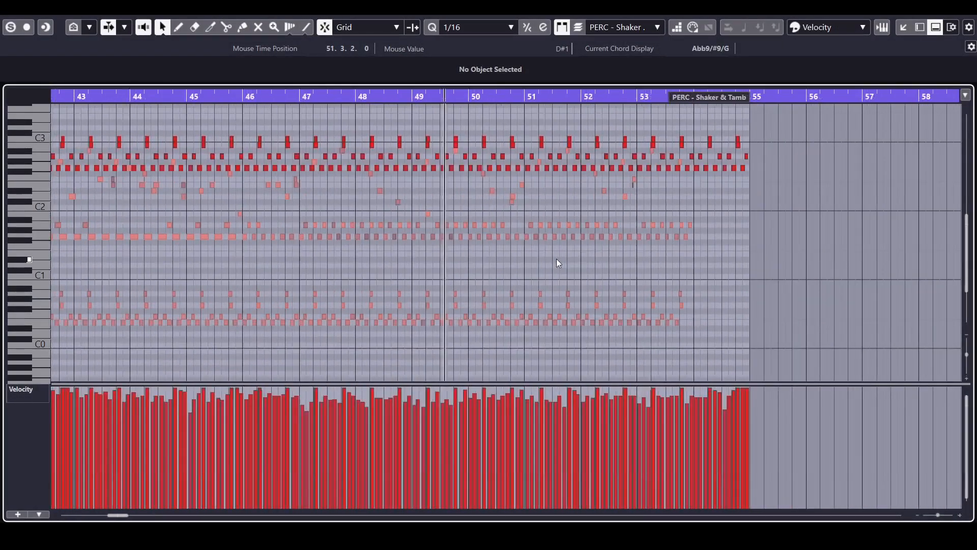
{"action": "left_click_drag", "start_coordinate": [757, 205], "coordinate": [760, 224]}
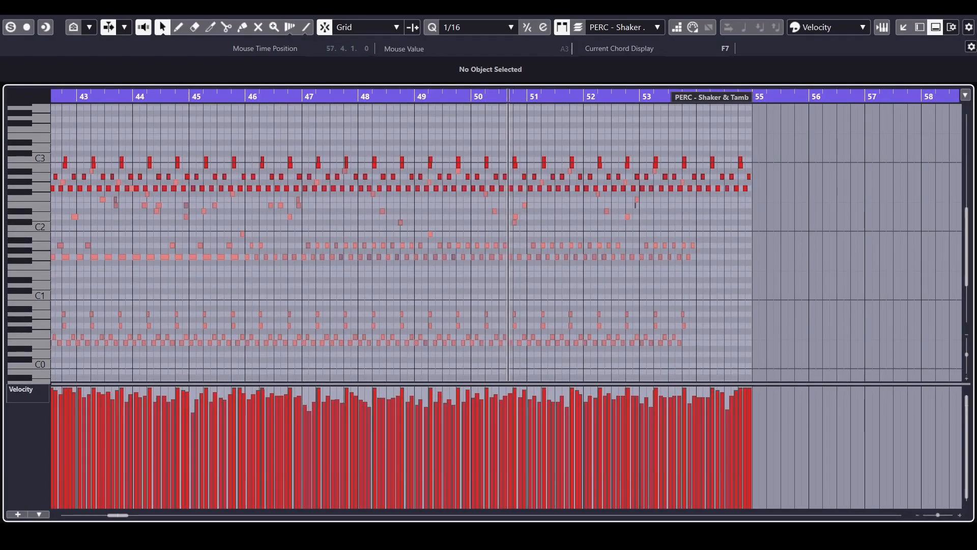
{"action": "left_click", "coordinate": [904, 28]}
{"action": "left_click", "coordinate": [920, 27]}
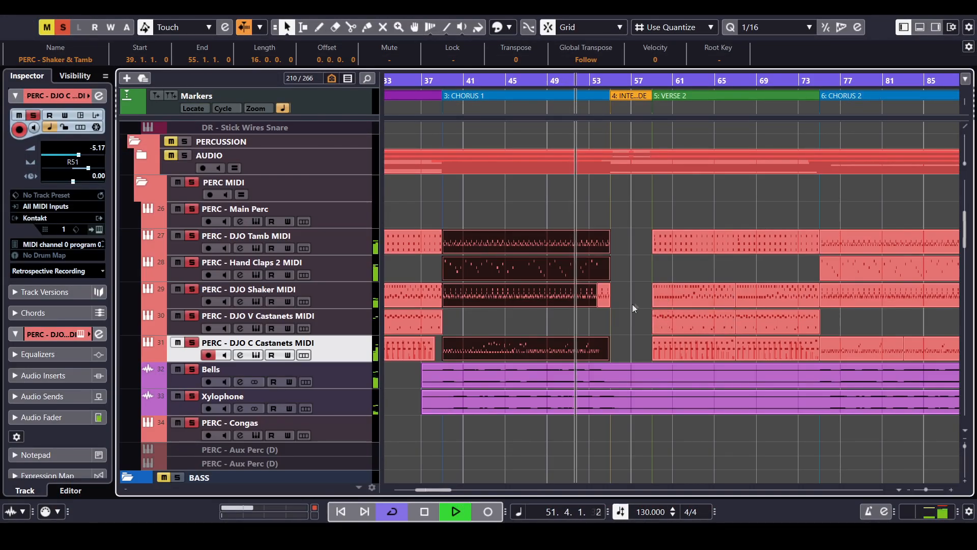
Follow the percussion playback through the end of Chorus 1 into the Interlude, and stop playback
{"action": "key", "text": "h"}
{"action": "key", "text": "h"}
{"action": "key", "text": "h"}
{"action": "key", "text": "h"}
{"action": "key", "text": "h"}
{"action": "key", "text": "h"}
{"action": "key", "text": "h"}
{"action": "left_click_drag", "start_coordinate": [804, 293], "coordinate": [646, 301]}
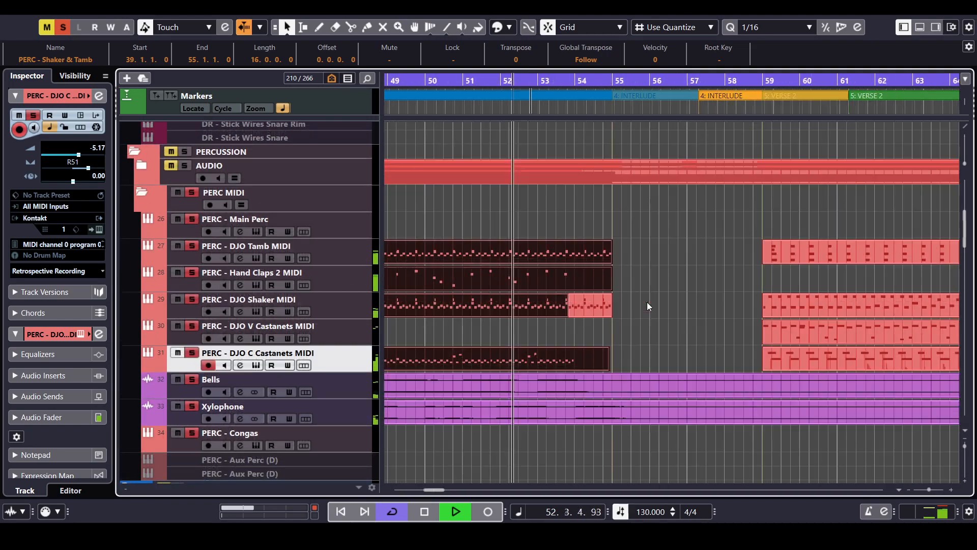
{"action": "key", "text": "h"}
{"action": "key", "text": "h"}
{"action": "left_click_drag", "start_coordinate": [833, 308], "coordinate": [575, 309]}
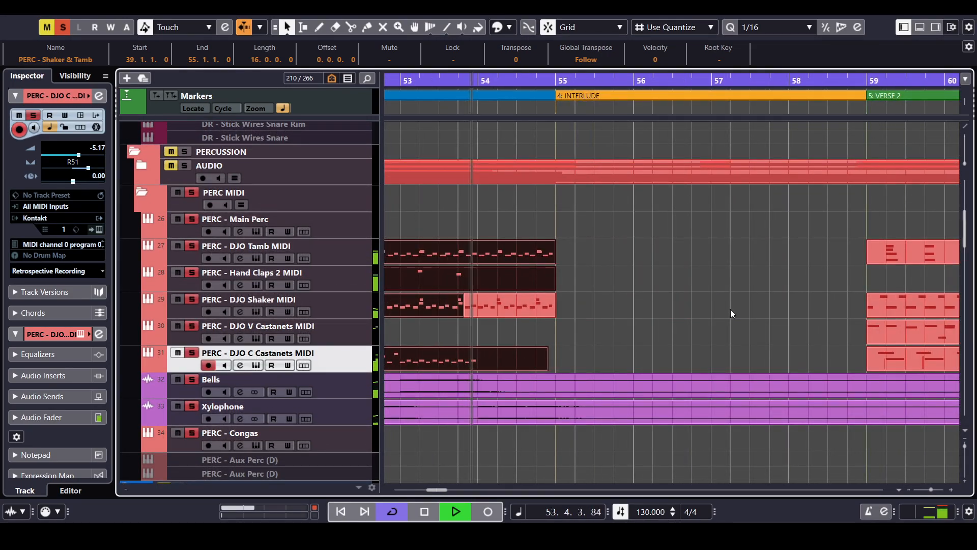
{"action": "key", "text": "g"}
{"action": "key", "text": "g"}
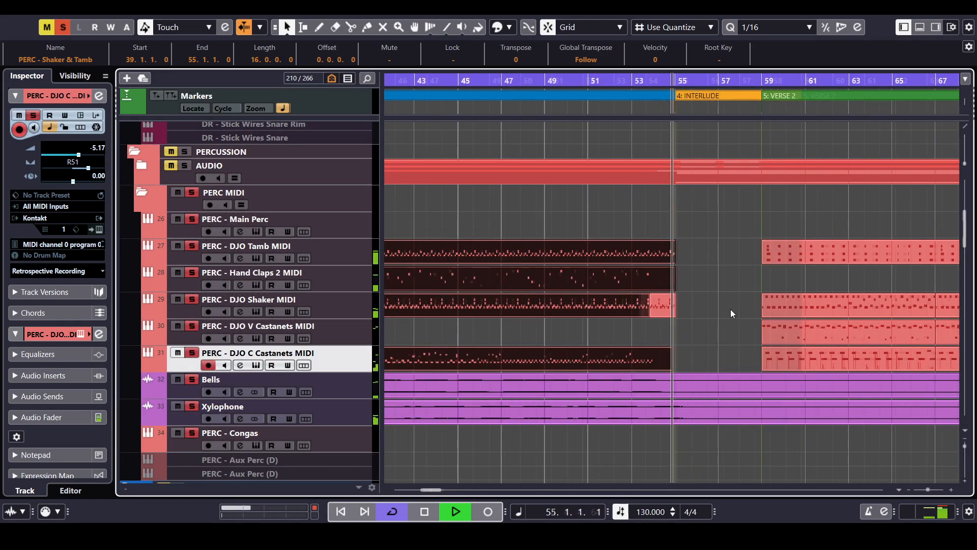
{"action": "key", "text": "space"}
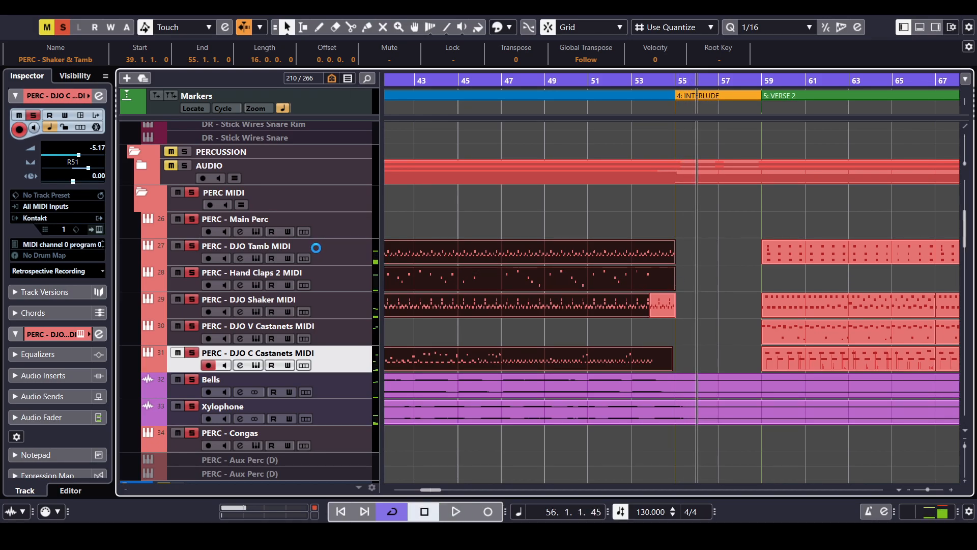
Open the Kontakt instrument of PERC - Hand Claps 2 MIDI, view its Body Percussion Ensemble patch, and close the window
{"action": "key", "text": "g"}
{"action": "key", "text": "g"}
{"action": "left_click", "coordinate": [352, 279]}
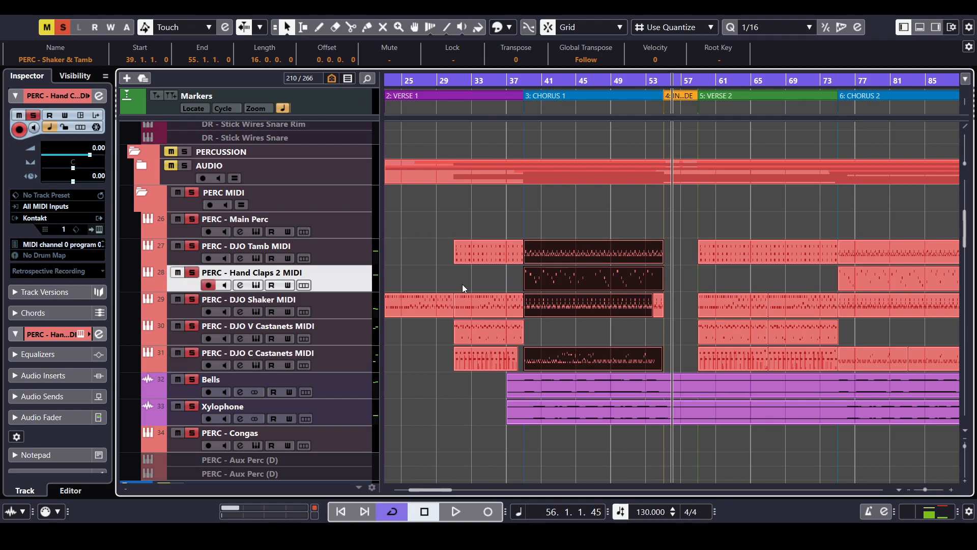
{"action": "left_click", "coordinate": [464, 289]}
{"action": "scroll", "coordinate": [448, 280], "scroll_direction": "left", "scroll_amount": 1}
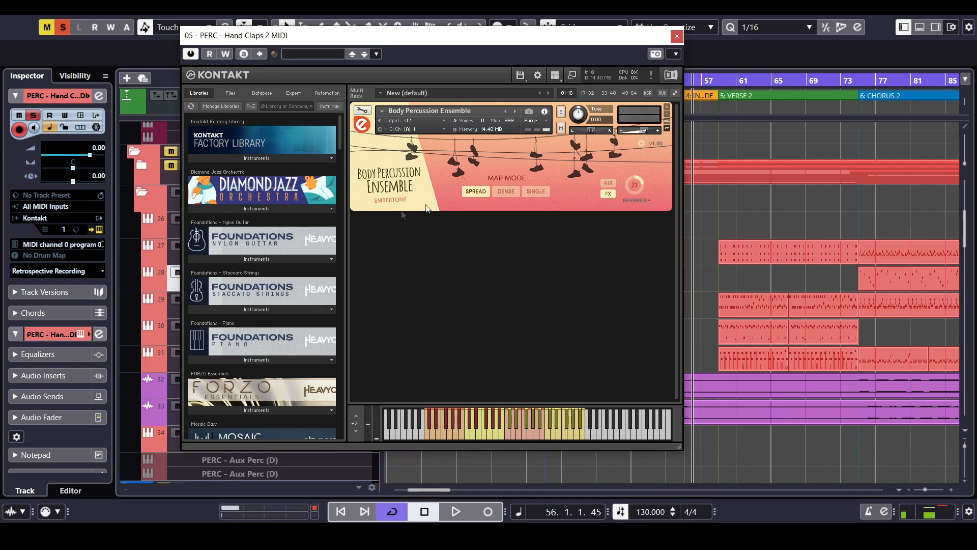
{"action": "left_click", "coordinate": [677, 36]}
{"action": "scroll", "coordinate": [685, 221], "scroll_direction": "right", "scroll_amount": 3}
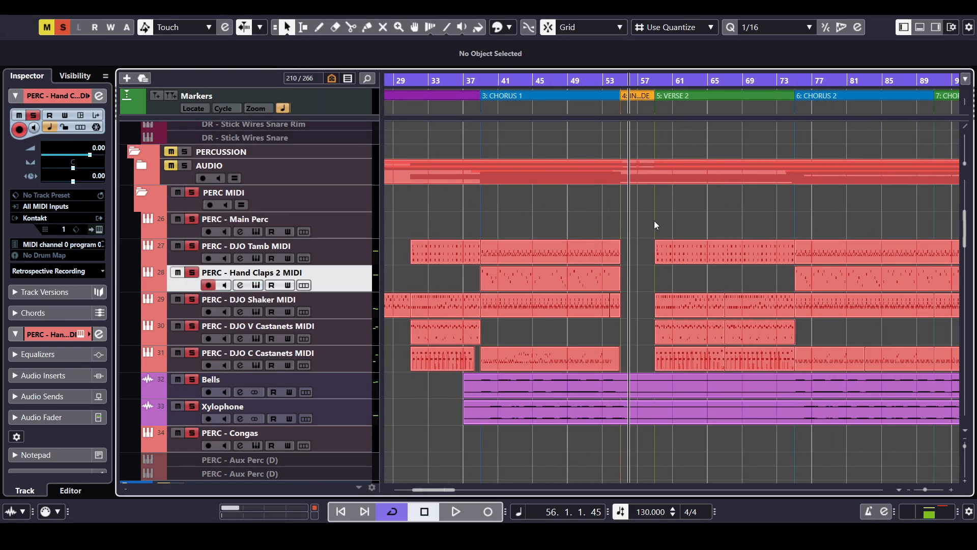
Expand the PERCUSSION group's AUDIO folder, look through its recorded percussion tracks, and collapse the folder again
{"action": "scroll", "coordinate": [651, 221], "scroll_direction": "left", "scroll_amount": 3}
{"action": "left_click", "coordinate": [142, 165]}
{"action": "scroll", "coordinate": [427, 253], "scroll_direction": "down", "scroll_amount": 2}
{"action": "scroll", "coordinate": [402, 295], "scroll_direction": "up", "scroll_amount": 3}
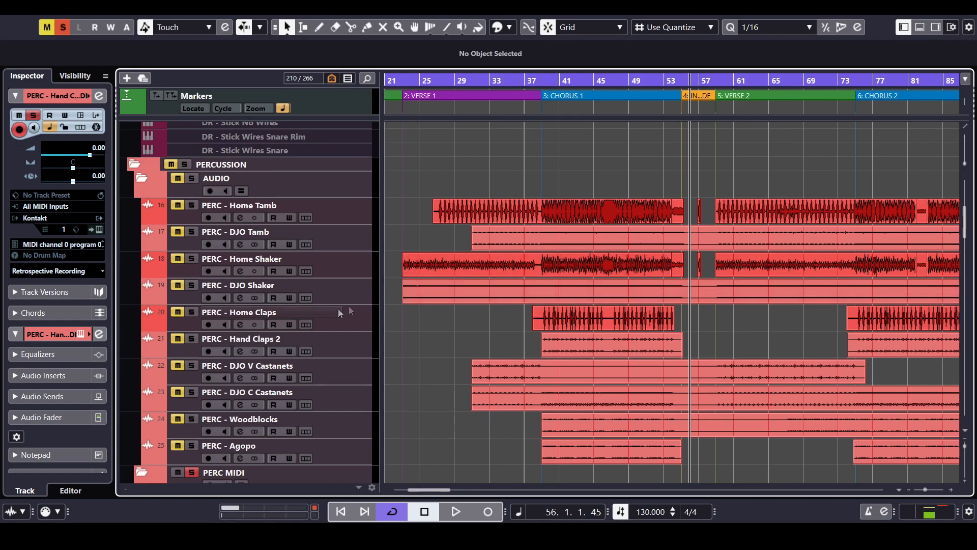
{"action": "scroll", "coordinate": [507, 351], "scroll_direction": "down", "scroll_amount": 3}
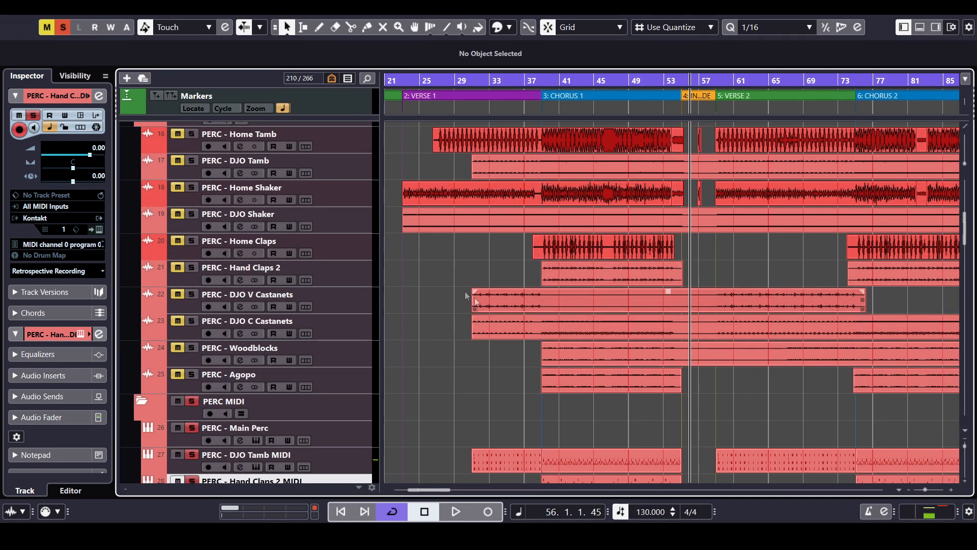
{"action": "scroll", "coordinate": [417, 308], "scroll_direction": "up", "scroll_amount": 6}
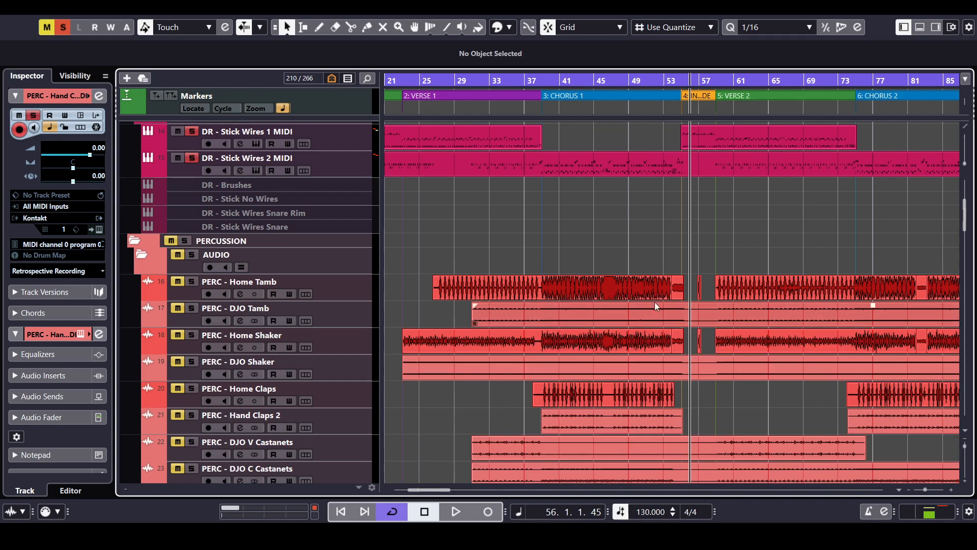
{"action": "left_click", "coordinate": [141, 258]}
{"action": "scroll", "coordinate": [468, 310], "scroll_direction": "down", "scroll_amount": 3}
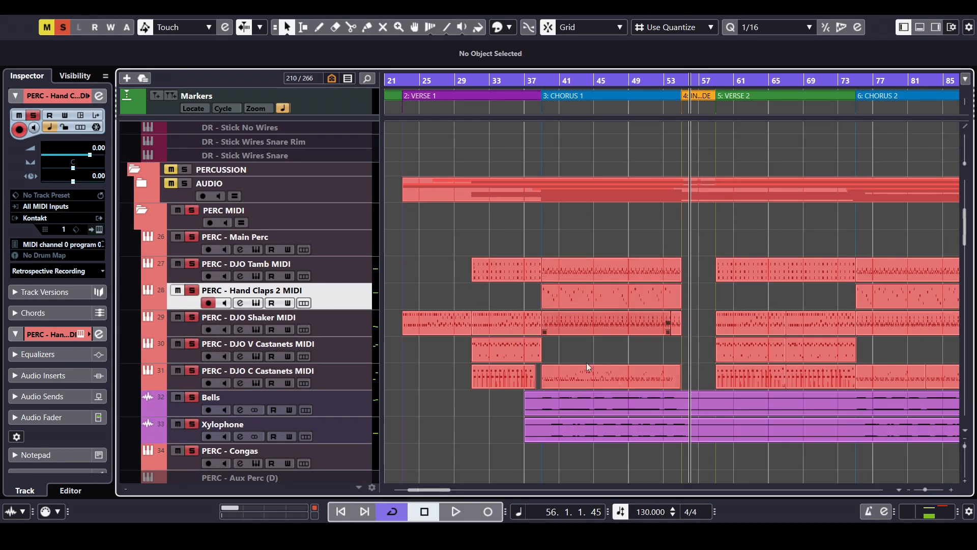
Select the Bells and Xylophone tracks in turn and look over their audio parts across the song
{"action": "scroll", "coordinate": [632, 389], "scroll_direction": "down", "scroll_amount": 3}
{"action": "scroll", "coordinate": [635, 326], "scroll_direction": "down", "scroll_amount": 2}
{"action": "left_click", "coordinate": [332, 363]}
{"action": "left_click", "coordinate": [350, 388]}
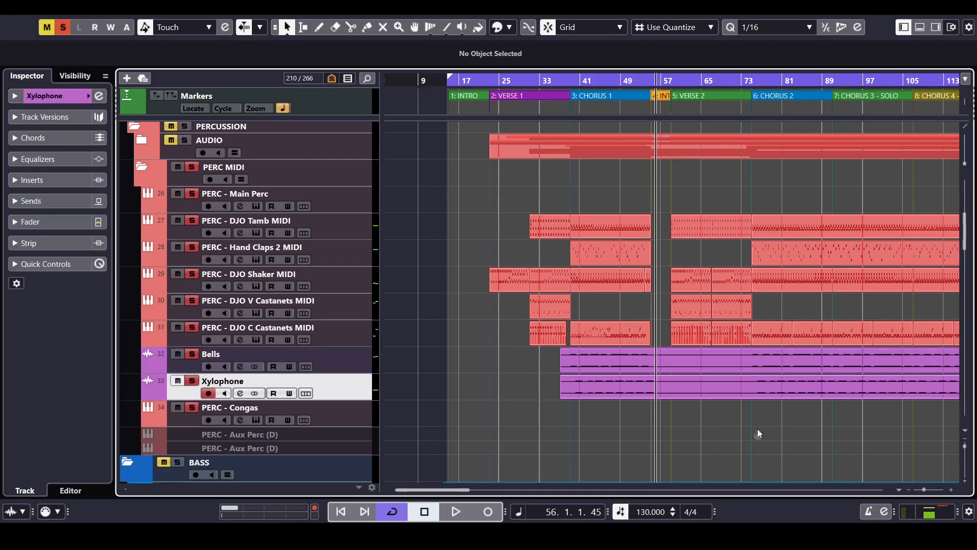
{"action": "left_click_drag", "start_coordinate": [758, 433], "coordinate": [656, 410]}
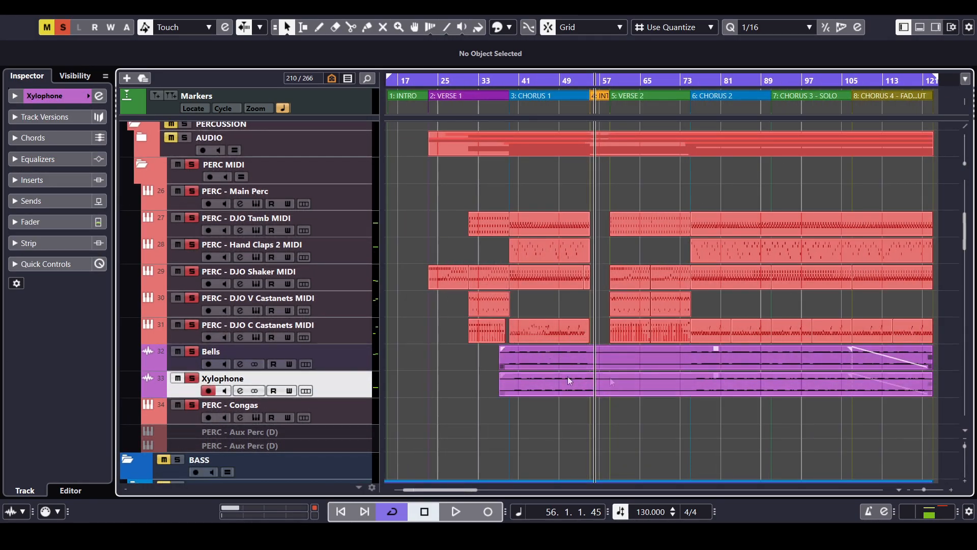
{"action": "left_click", "coordinate": [346, 359]}
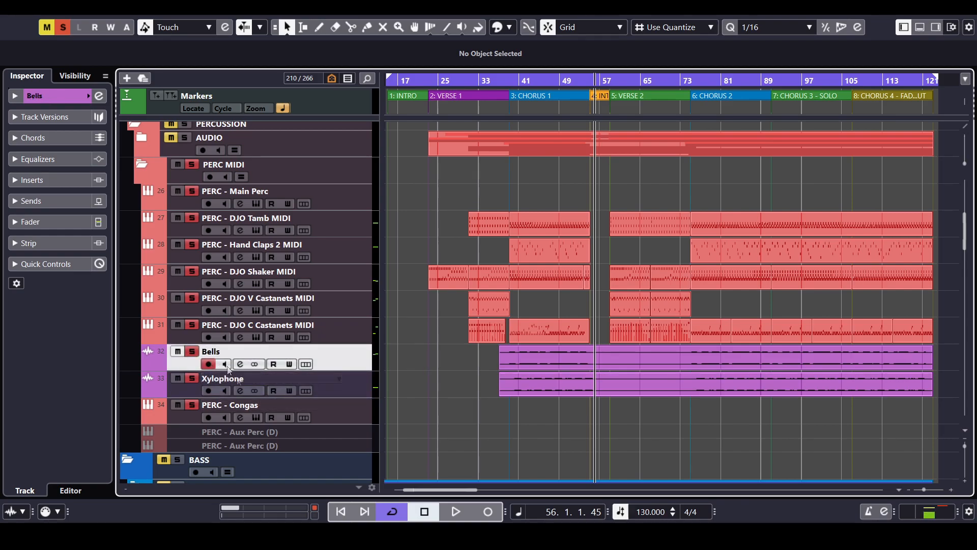
Look over the tracks between the MAIN DRUMS folder and the BASS folder
{"action": "scroll", "coordinate": [397, 350], "scroll_direction": "down", "scroll_amount": 5}
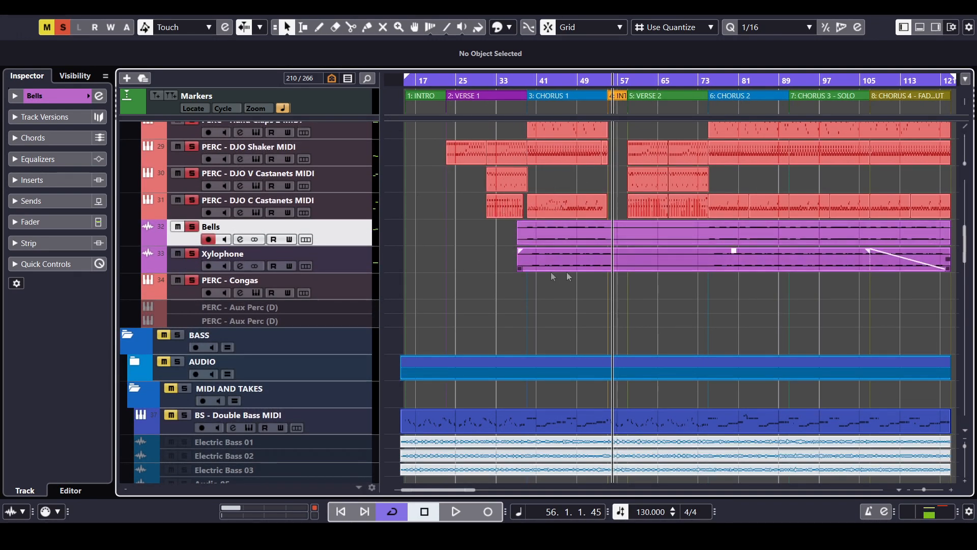
{"action": "scroll", "coordinate": [509, 270], "scroll_direction": "down", "scroll_amount": 1}
{"action": "scroll", "coordinate": [407, 272], "scroll_direction": "up", "scroll_amount": 11}
{"action": "scroll", "coordinate": [432, 283], "scroll_direction": "up", "scroll_amount": 2}
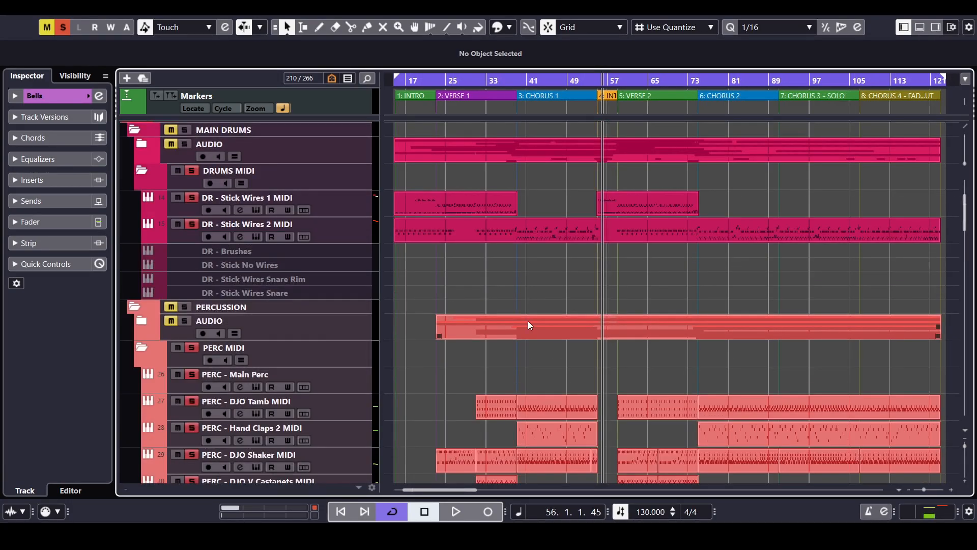
{"action": "scroll", "coordinate": [509, 316], "scroll_direction": "down", "scroll_amount": 3}
{"action": "scroll", "coordinate": [458, 285], "scroll_direction": "left", "scroll_amount": 1}
{"action": "scroll", "coordinate": [438, 265], "scroll_direction": "down", "scroll_amount": 8}
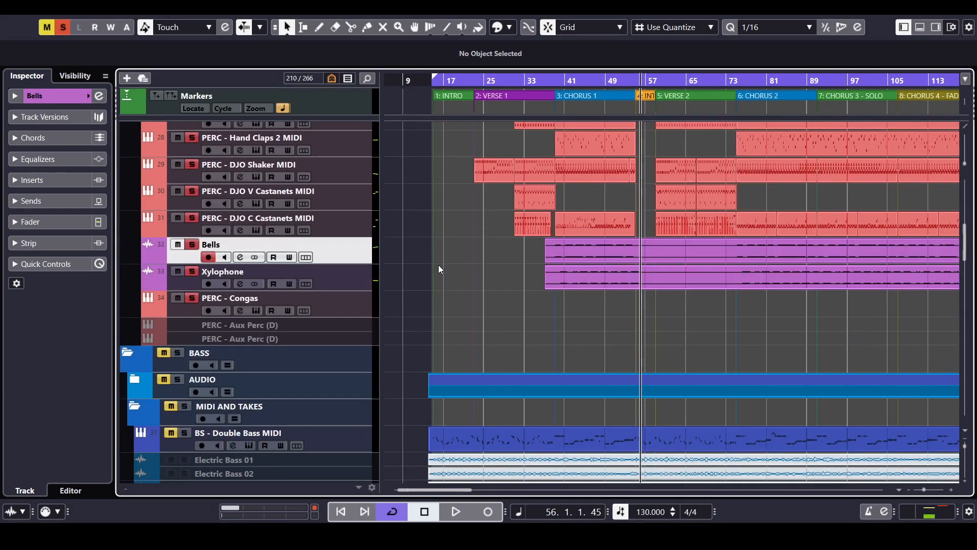
Move the playhead to just before the intro, view the Double Bass patch in the Kontakt instrument of BS - Double Bass MIDI, and close it
{"action": "scroll", "coordinate": [438, 264], "scroll_direction": "down", "scroll_amount": 4}
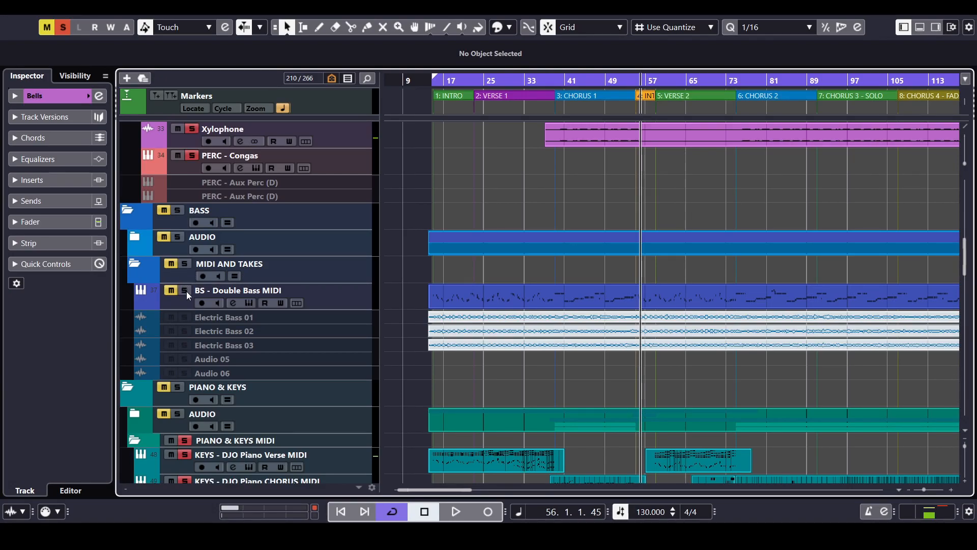
{"action": "left_click", "coordinate": [431, 81]}
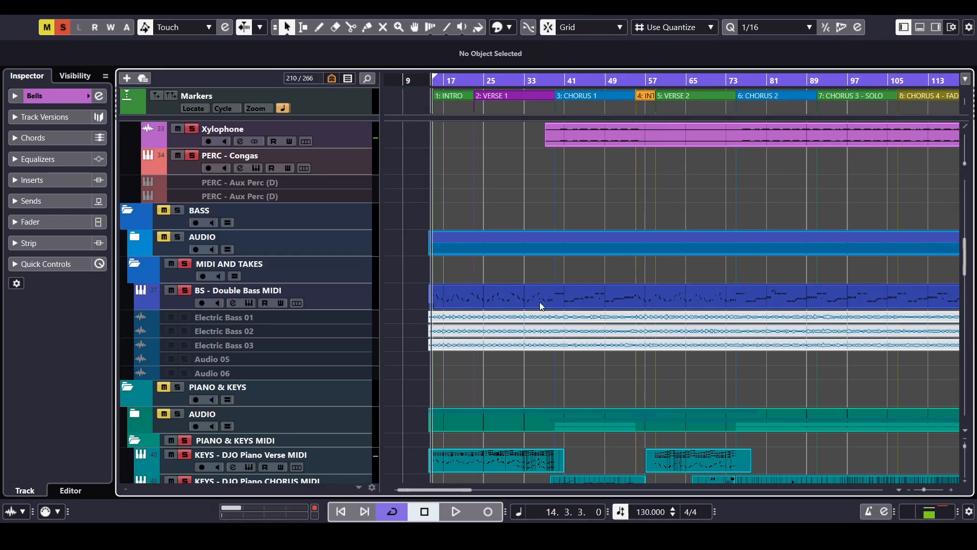
{"action": "left_click", "coordinate": [245, 302]}
{"action": "left_click_drag", "start_coordinate": [469, 24], "coordinate": [572, 56]}
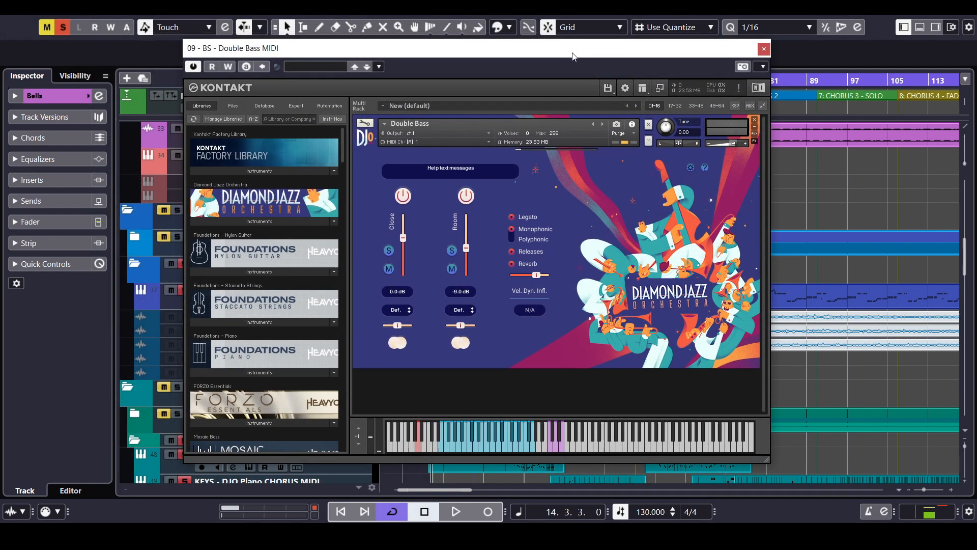
{"action": "left_click", "coordinate": [513, 231]}
{"action": "left_click", "coordinate": [764, 49]}
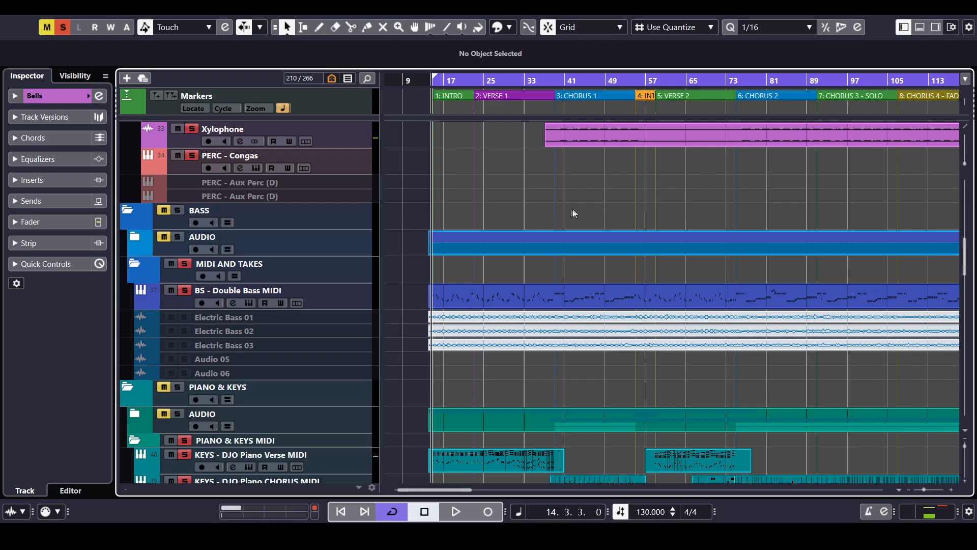
Select the BS - Double Bass MIDI track and set the playhead near the end of bar 14, just before the intro
{"action": "left_click_drag", "start_coordinate": [437, 82], "coordinate": [440, 113]}
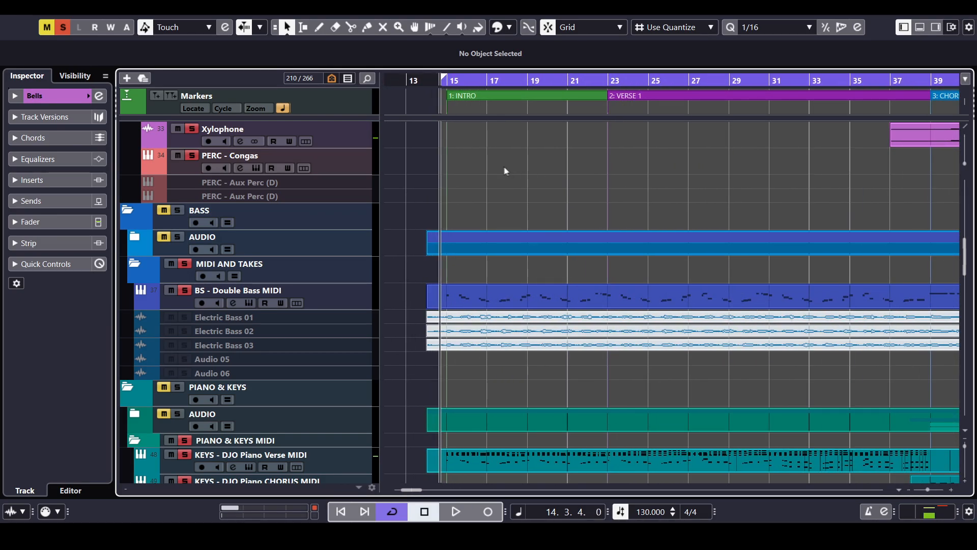
{"action": "left_click", "coordinate": [251, 302]}
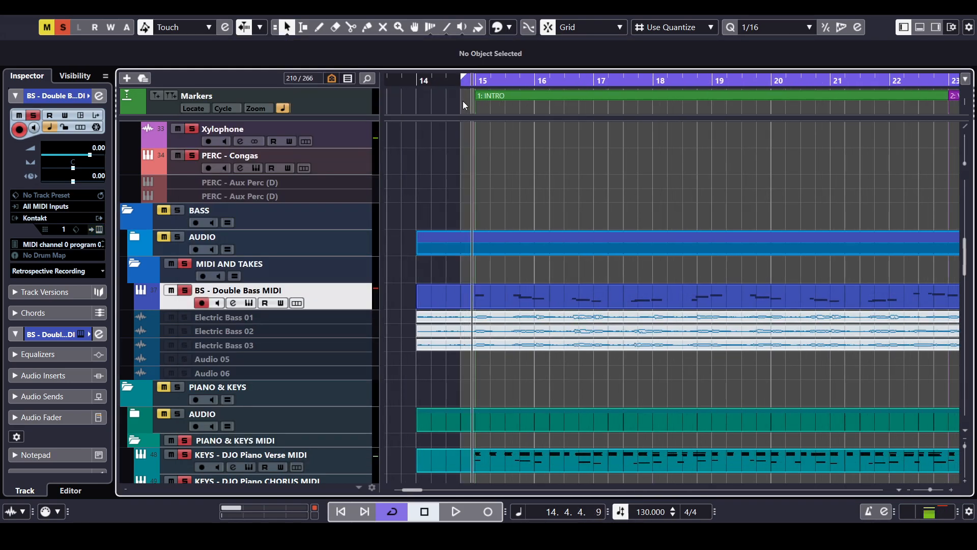
{"action": "left_click_drag", "start_coordinate": [463, 101], "coordinate": [465, 89]}
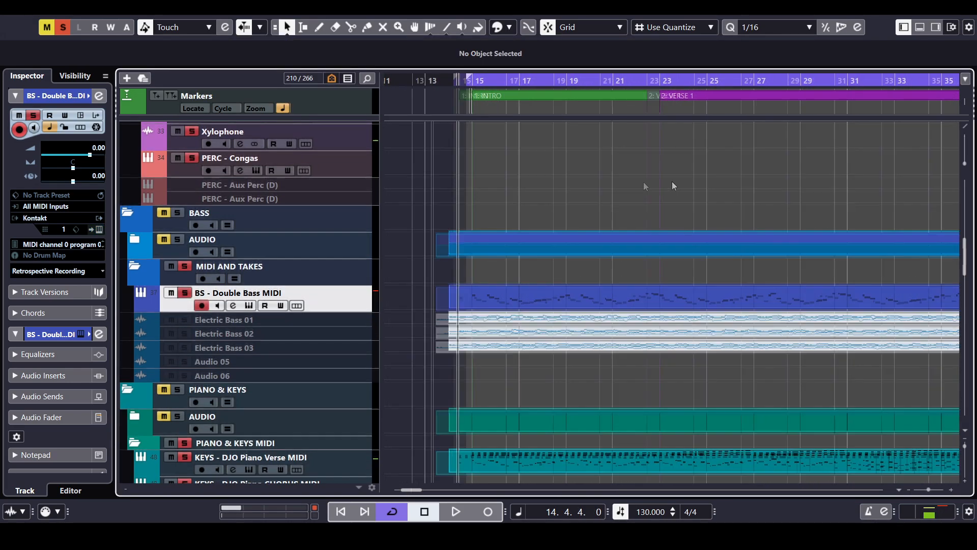
Look over the drum and percussion tracks, return to the BASS group, and start playback from just before the intro
{"action": "key", "text": "g"}
{"action": "key", "text": "g"}
{"action": "left_click_drag", "start_coordinate": [809, 197], "coordinate": [565, 203]}
{"action": "scroll", "coordinate": [599, 233], "scroll_direction": "up", "scroll_amount": 12}
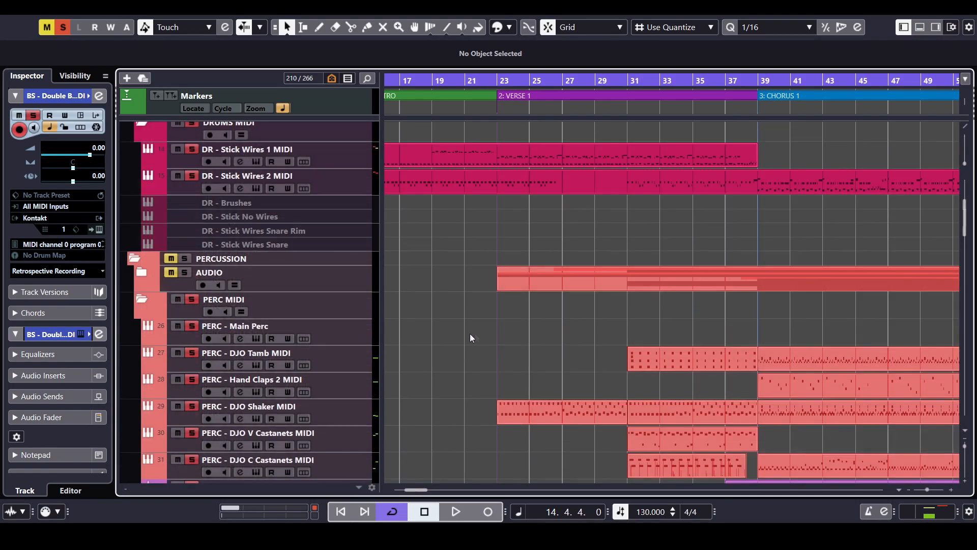
{"action": "scroll", "coordinate": [504, 307], "scroll_direction": "down", "scroll_amount": 15}
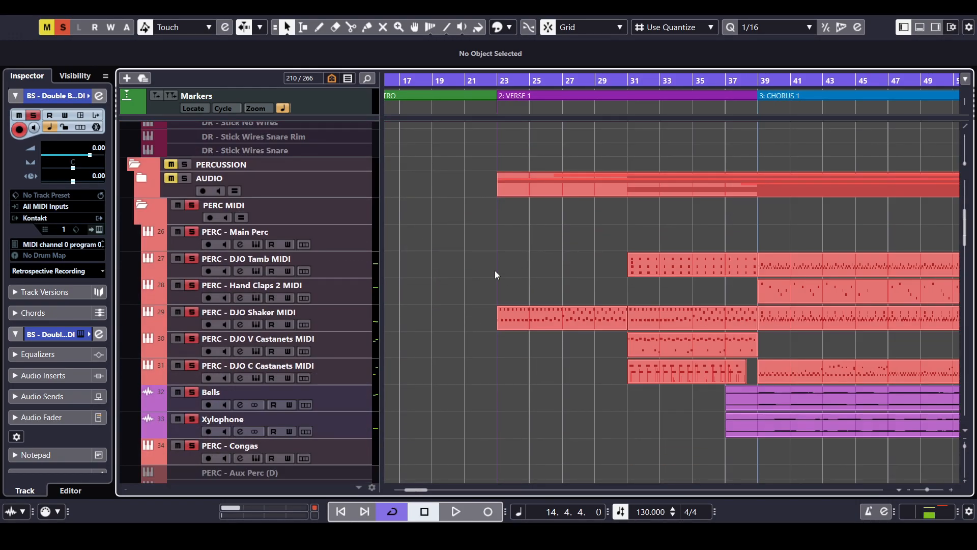
{"action": "scroll", "coordinate": [453, 316], "scroll_direction": "down", "scroll_amount": 8}
{"action": "scroll", "coordinate": [481, 346], "scroll_direction": "up", "scroll_amount": 8}
{"action": "scroll", "coordinate": [494, 239], "scroll_direction": "left", "scroll_amount": 8}
{"action": "key", "text": "space"}
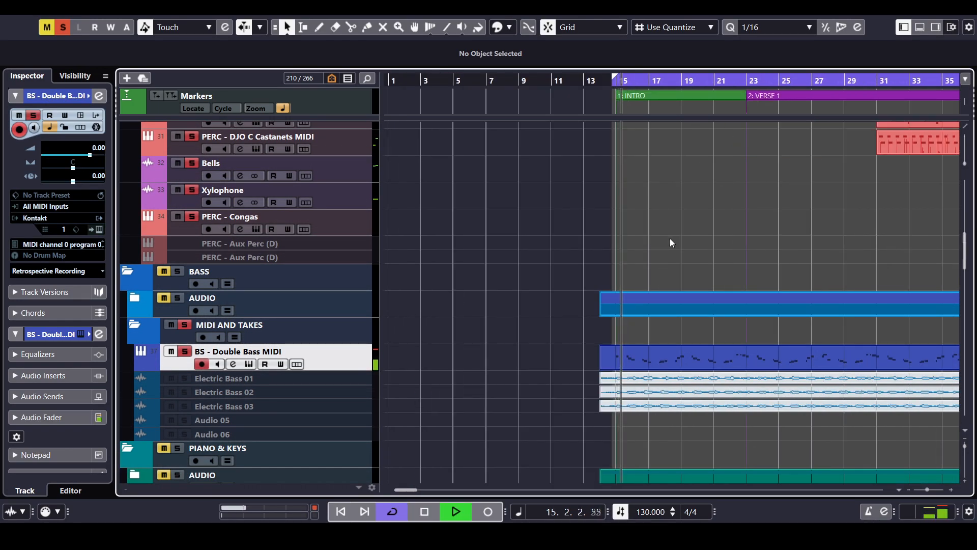
Reset the pre-gain of the BS - Double Bass MIDI channel to 0.0 dB and close its channel settings
{"action": "left_click", "coordinate": [235, 364]}
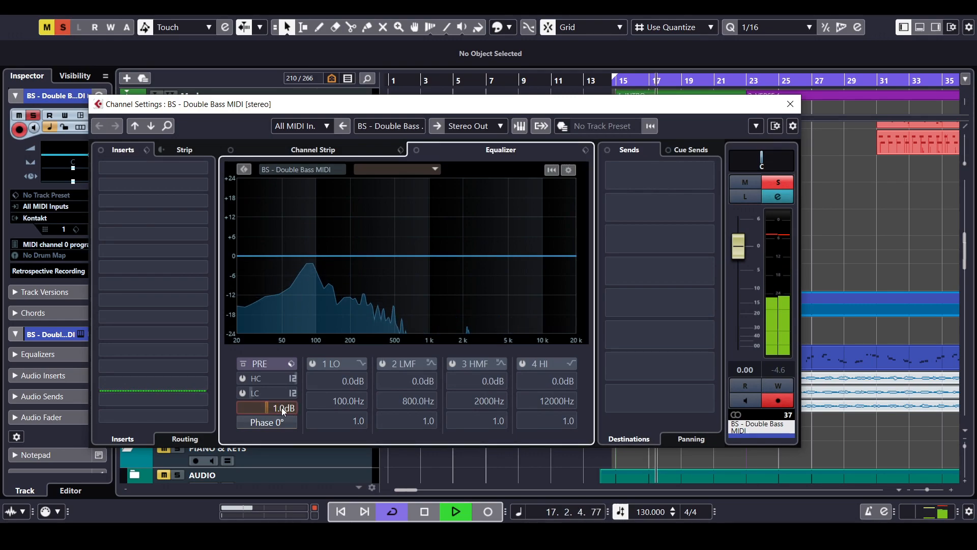
{"action": "left_click", "coordinate": [287, 408], "text": "ctrl"}
{"action": "left_click", "coordinate": [790, 104]}
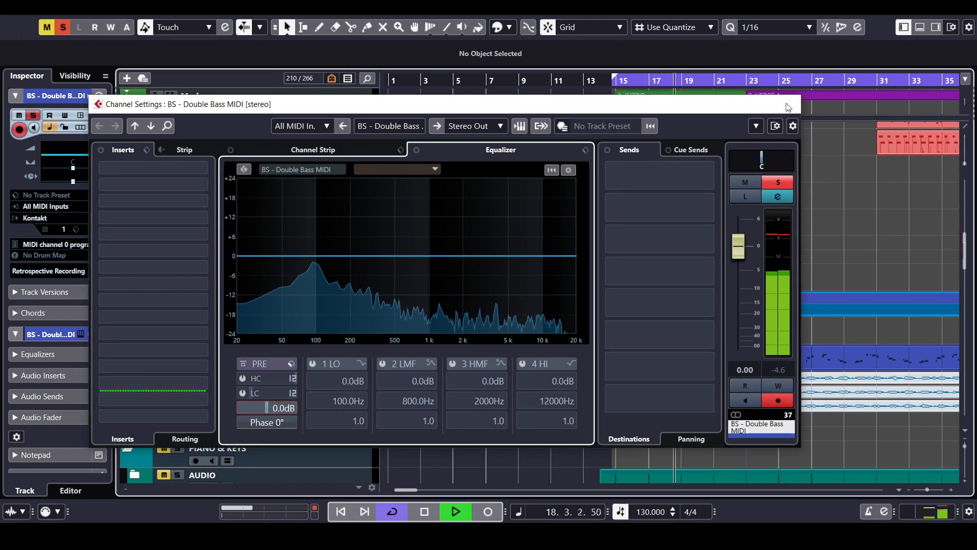
Look over the bass and piano and keys tracks across the whole song during playback
{"action": "key", "text": "g"}
{"action": "key", "text": "g"}
{"action": "key", "text": "g"}
{"action": "key", "text": "g"}
{"action": "key", "text": "g"}
{"action": "key", "text": "g"}
{"action": "key", "text": "g"}
{"action": "key", "text": "g"}
{"action": "key", "text": "g"}
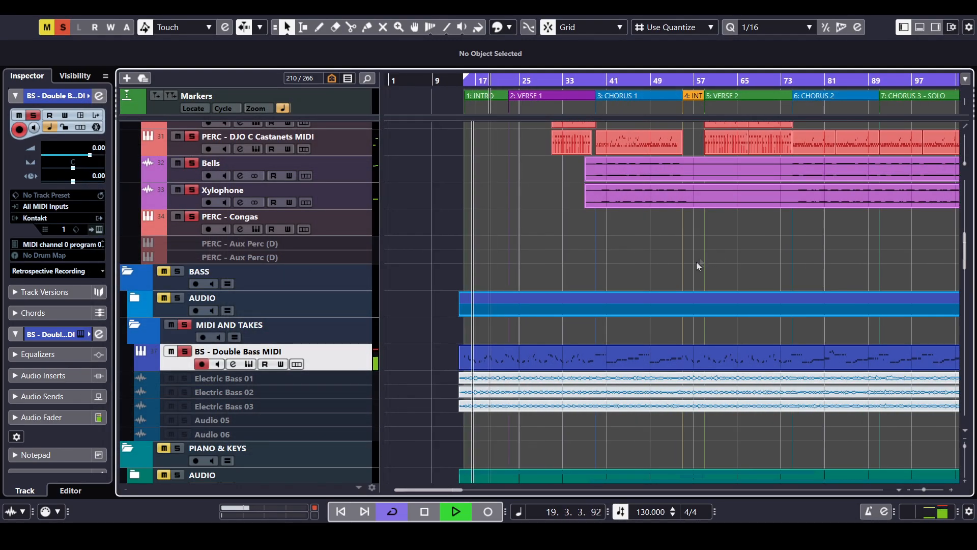
{"action": "scroll", "coordinate": [675, 264], "scroll_direction": "down", "scroll_amount": 5}
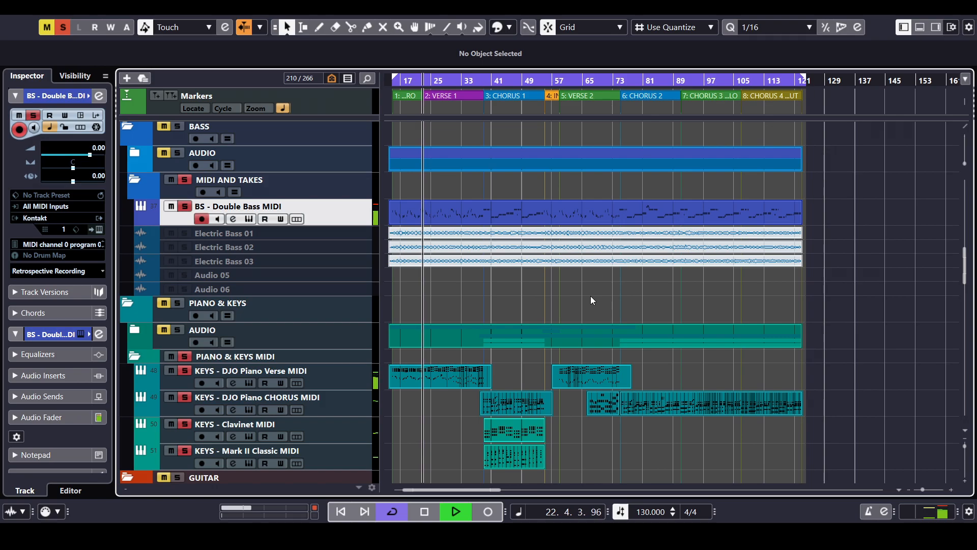
{"action": "scroll", "coordinate": [602, 302], "scroll_direction": "left", "scroll_amount": 3}
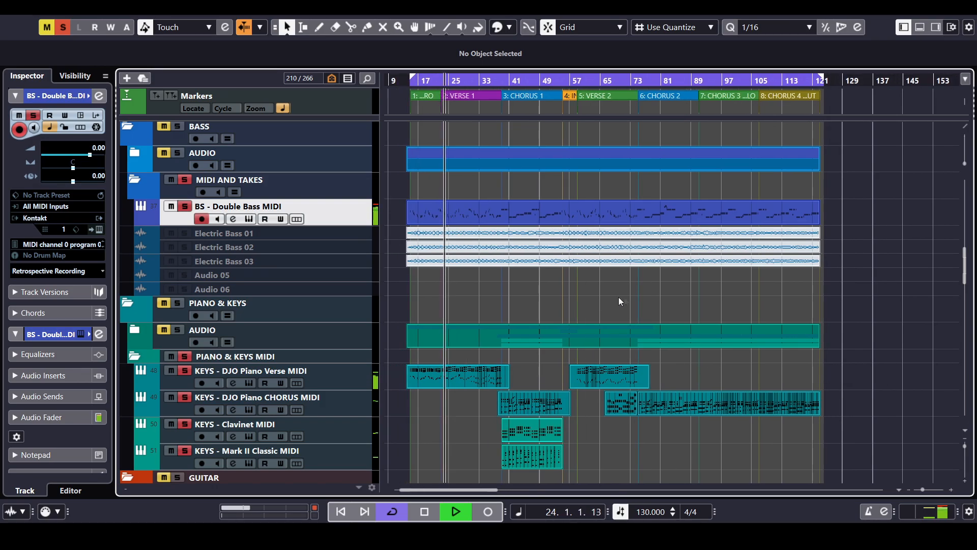
Examine the double bass and keys parts around VERSE 1 and CHORUS 1 in closer detail during playback
{"action": "key", "text": "h"}
{"action": "key", "text": "h"}
{"action": "key", "text": "h"}
{"action": "key", "text": "h"}
{"action": "key", "text": "h"}
{"action": "key", "text": "h"}
{"action": "key", "text": "h"}
{"action": "key", "text": "h"}
{"action": "left_click_drag", "start_coordinate": [827, 300], "coordinate": [679, 300]}
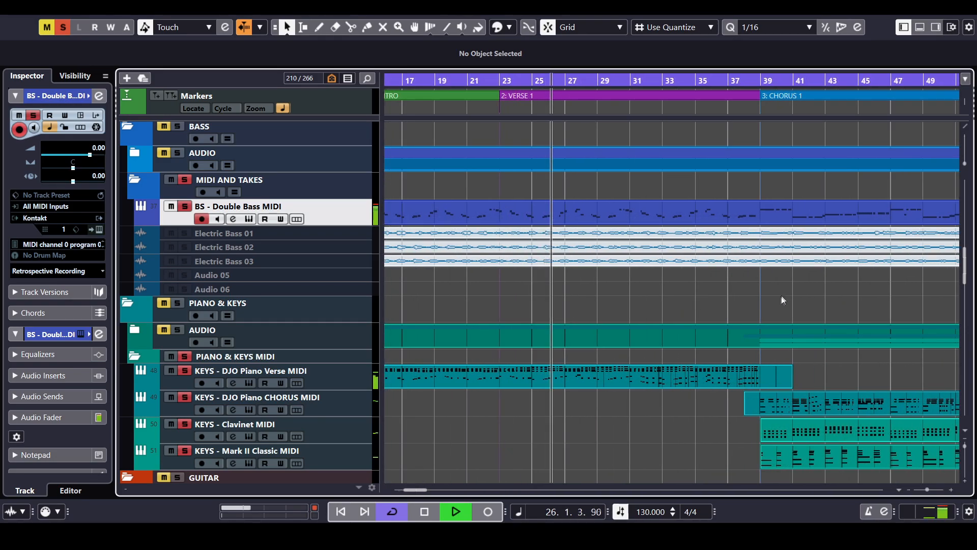
{"action": "left_click_drag", "start_coordinate": [779, 297], "coordinate": [670, 298]}
{"action": "scroll", "coordinate": [670, 298], "scroll_direction": "down", "scroll_amount": 2}
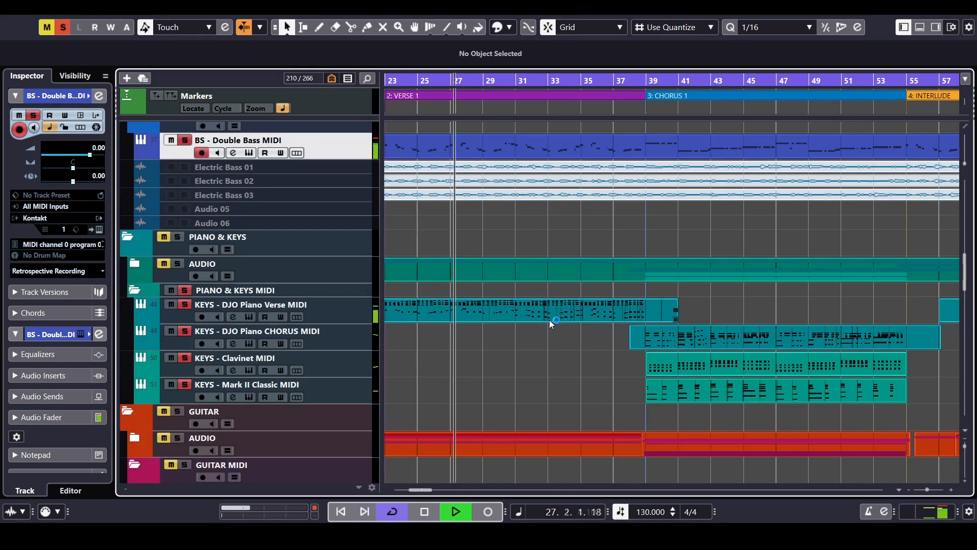
Open the first Piano Verse part in the full-size key editor, look through its notes to the part's end, and close the editor
{"action": "double_click", "coordinate": [560, 315]}
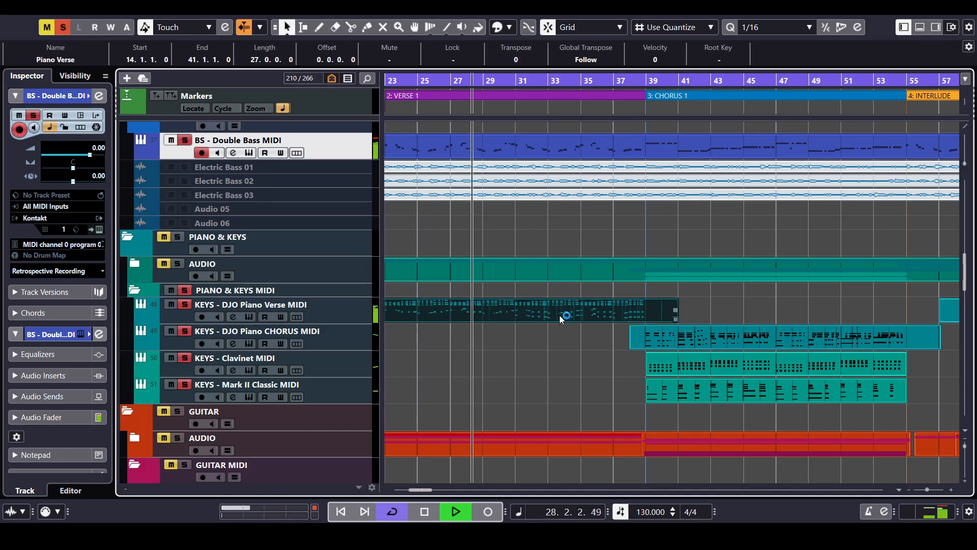
{"action": "left_click", "coordinate": [930, 181]}
{"action": "scroll", "coordinate": [794, 224], "scroll_direction": "down", "scroll_amount": 5}
{"action": "scroll", "coordinate": [668, 231], "scroll_direction": "up", "scroll_amount": 5}
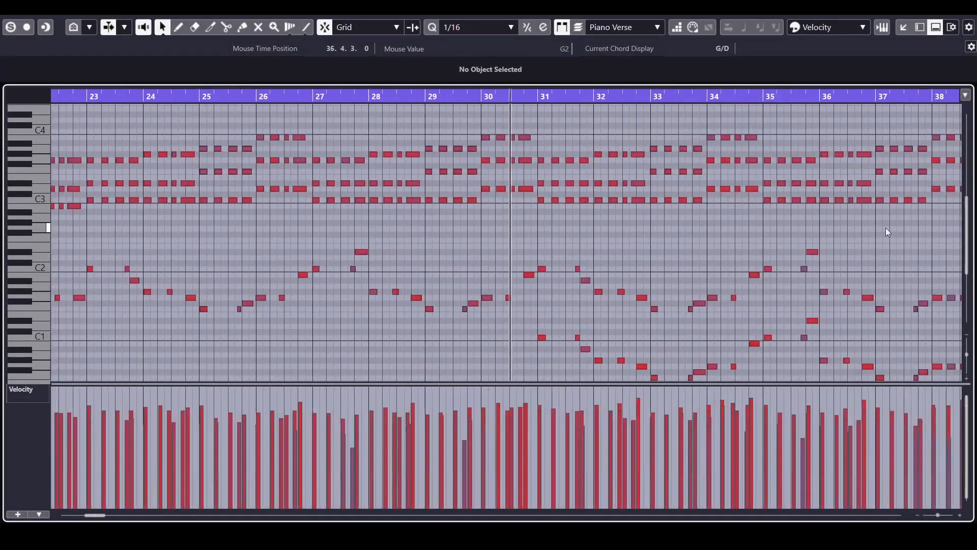
{"action": "scroll", "coordinate": [783, 224], "scroll_direction": "right", "scroll_amount": 2}
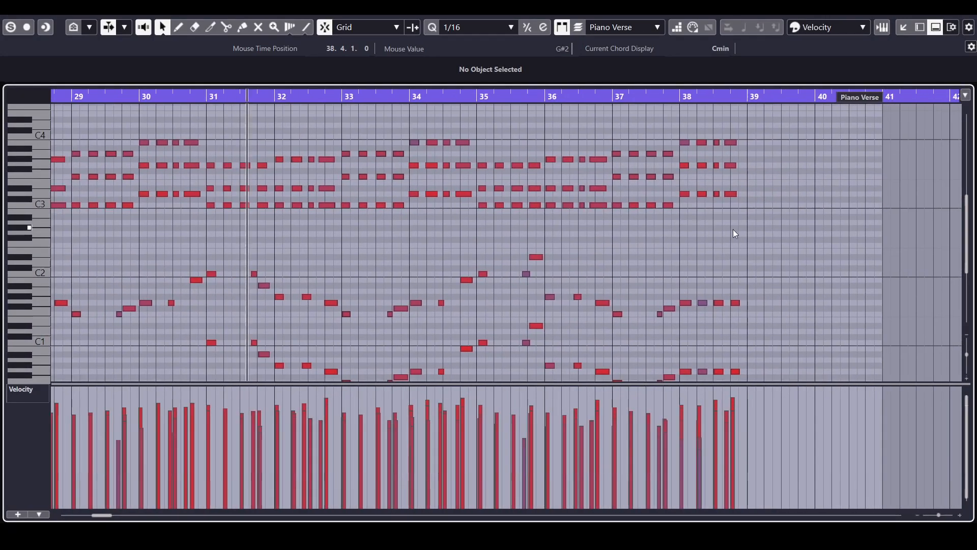
{"action": "scroll", "coordinate": [759, 228], "scroll_direction": "down", "scroll_amount": 2}
{"action": "left_click_drag", "start_coordinate": [776, 225], "coordinate": [764, 239]}
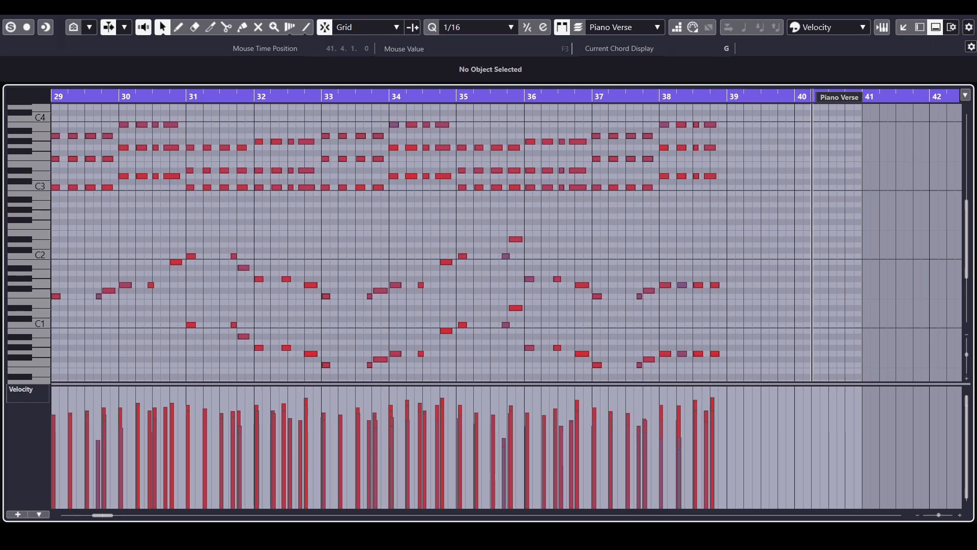
{"action": "left_click", "coordinate": [904, 27]}
{"action": "left_click", "coordinate": [919, 26]}
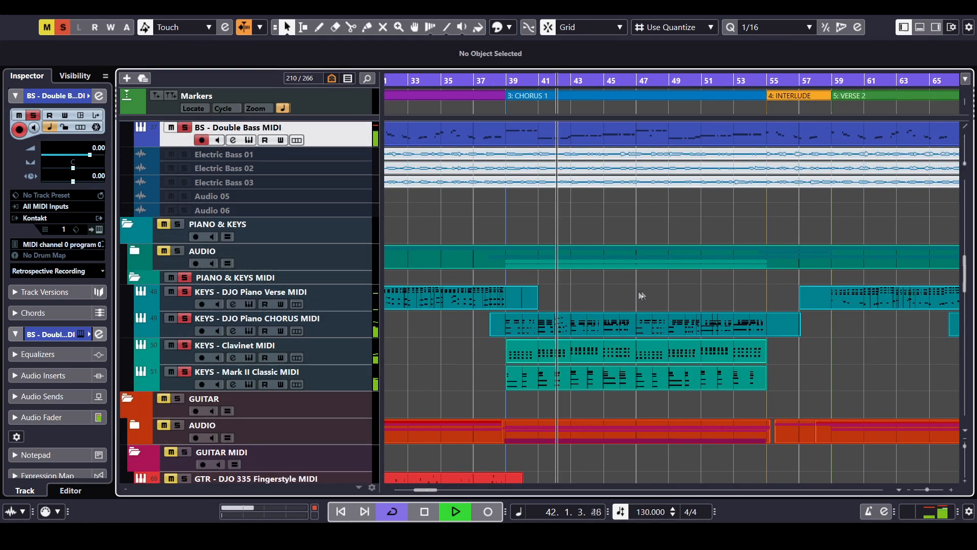
Open the CHORUS 1 piano, Clavinet and Mark II Classic parts together in the key editor, follow their notes, close the editor and stop playback
{"action": "left_click_drag", "start_coordinate": [602, 300], "coordinate": [626, 375]}
{"action": "double_click", "coordinate": [650, 357]}
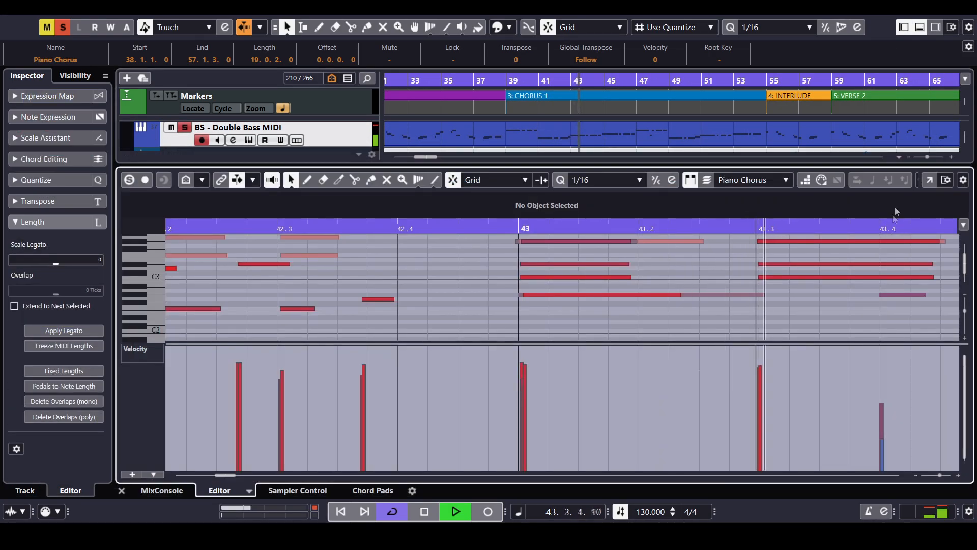
{"action": "left_click", "coordinate": [931, 179]}
{"action": "key", "text": "g"}
{"action": "left_click_drag", "start_coordinate": [703, 253], "coordinate": [556, 259]}
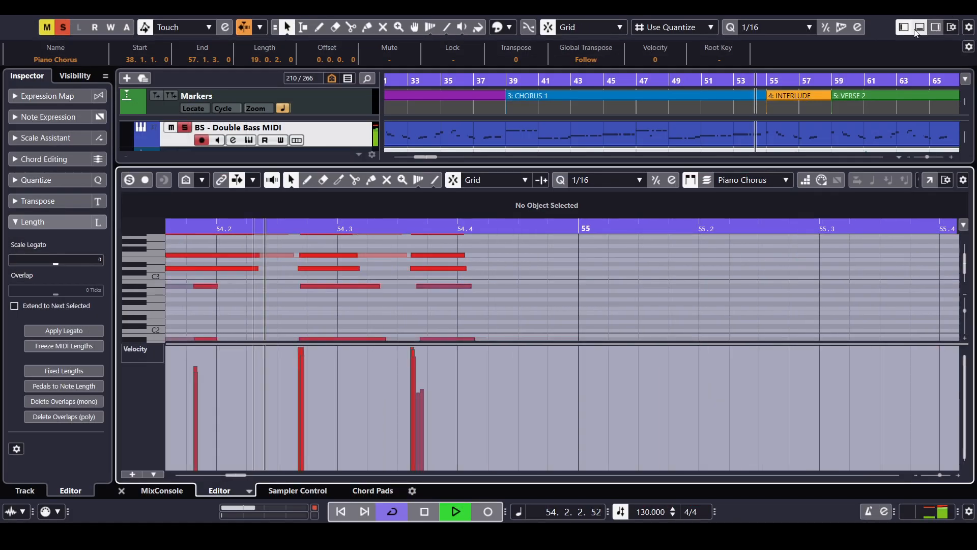
{"action": "key", "text": "Return"}
{"action": "key", "text": "space"}
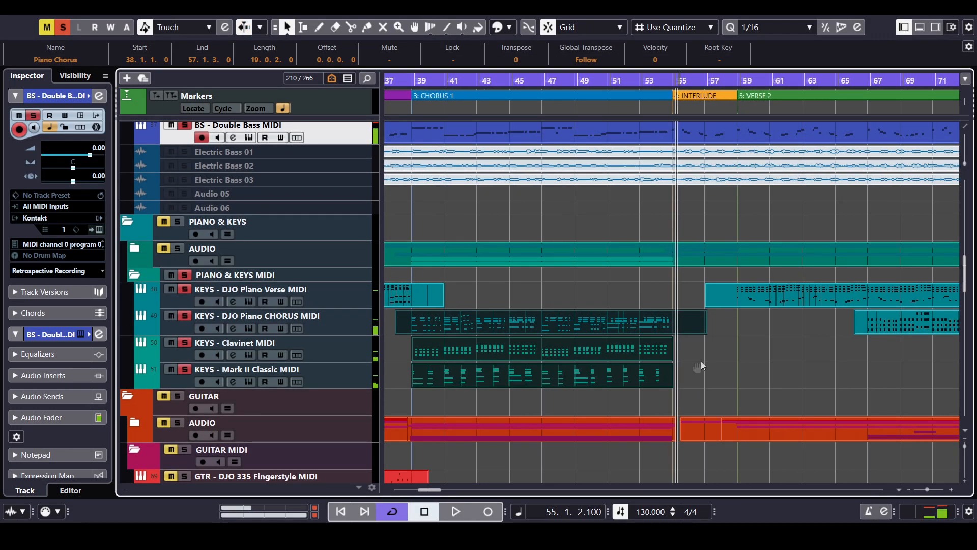
Expand the BASS group's AUDIO folder, mute BS - DJO Double Bass, and unmute BS - Electric Bass Take 4
{"action": "scroll", "coordinate": [712, 360], "scroll_direction": "left", "scroll_amount": 3}
{"action": "left_click", "coordinate": [784, 349]}
{"action": "scroll", "coordinate": [422, 327], "scroll_direction": "left", "scroll_amount": 2}
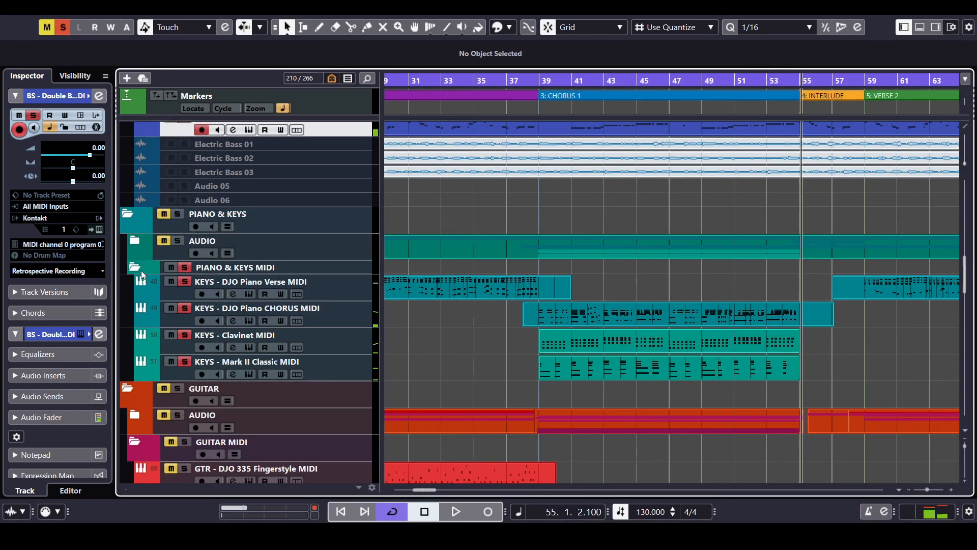
{"action": "scroll", "coordinate": [141, 275], "scroll_direction": "up", "scroll_amount": 5}
{"action": "scroll", "coordinate": [190, 302], "scroll_direction": "left", "scroll_amount": 2}
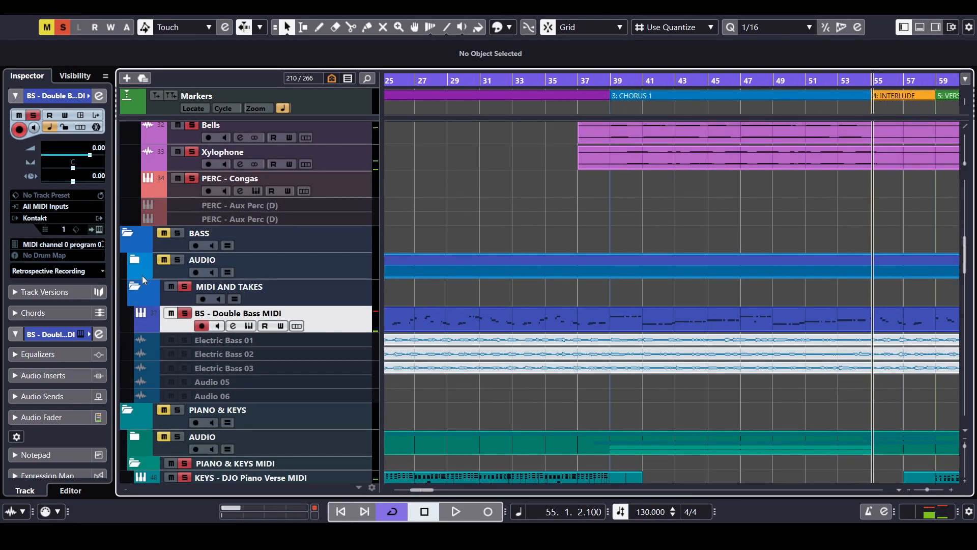
{"action": "left_click", "coordinate": [135, 259]}
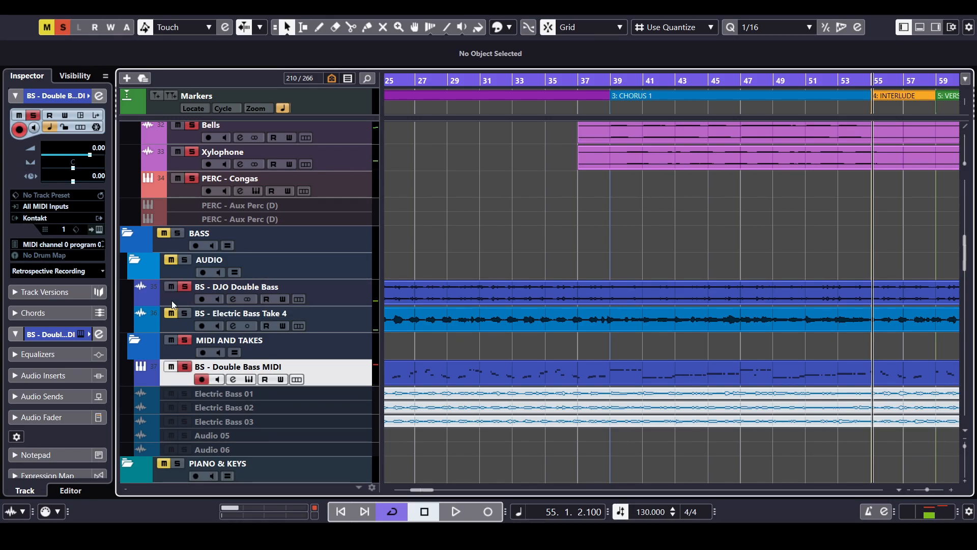
{"action": "left_click", "coordinate": [169, 290]}
{"action": "left_click", "coordinate": [169, 312]}
Place the playhead shortly before CHORUS 1 and start playback of the bass tracks from there
{"action": "left_click_drag", "start_coordinate": [422, 262], "coordinate": [512, 218]}
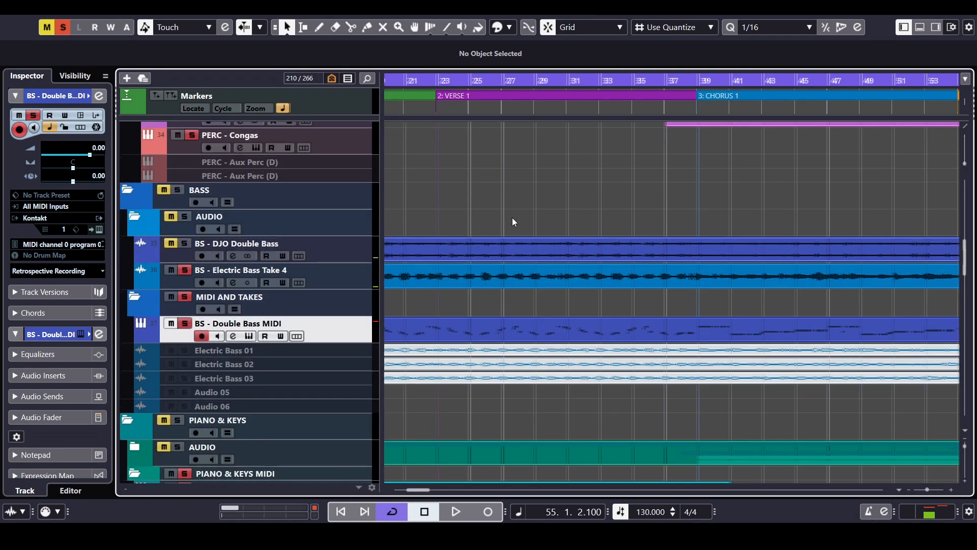
{"action": "scroll", "coordinate": [402, 184], "scroll_direction": "left", "scroll_amount": 3}
{"action": "left_click_drag", "start_coordinate": [525, 82], "coordinate": [808, 106]}
{"action": "left_click_drag", "start_coordinate": [926, 167], "coordinate": [552, 207]}
{"action": "left_click_drag", "start_coordinate": [559, 83], "coordinate": [555, 101]}
{"action": "key", "text": "space"}
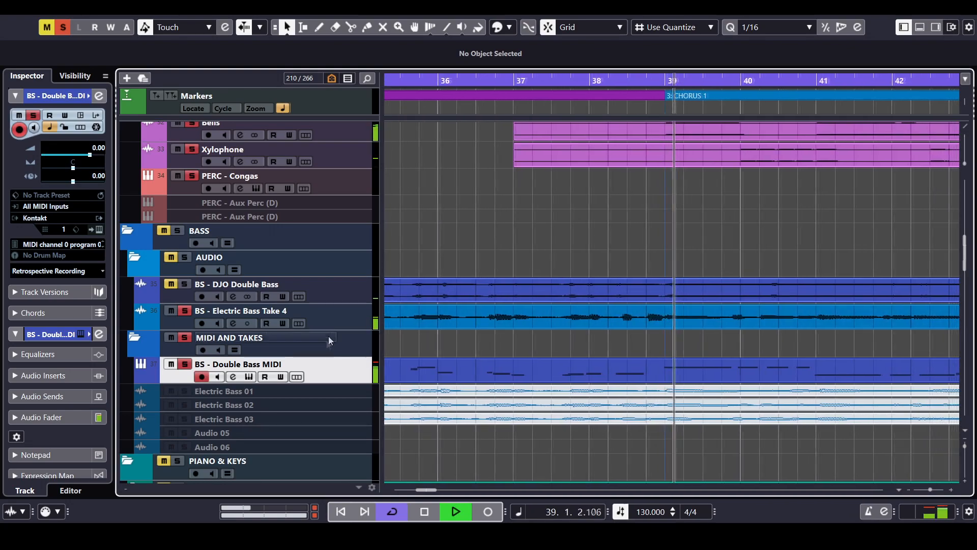
Set the pre-gain of the BS - Electric Bass Take 4 channel to -2.9 dB and close its channel settings
{"action": "left_click", "coordinate": [316, 317]}
{"action": "left_click", "coordinate": [233, 323]}
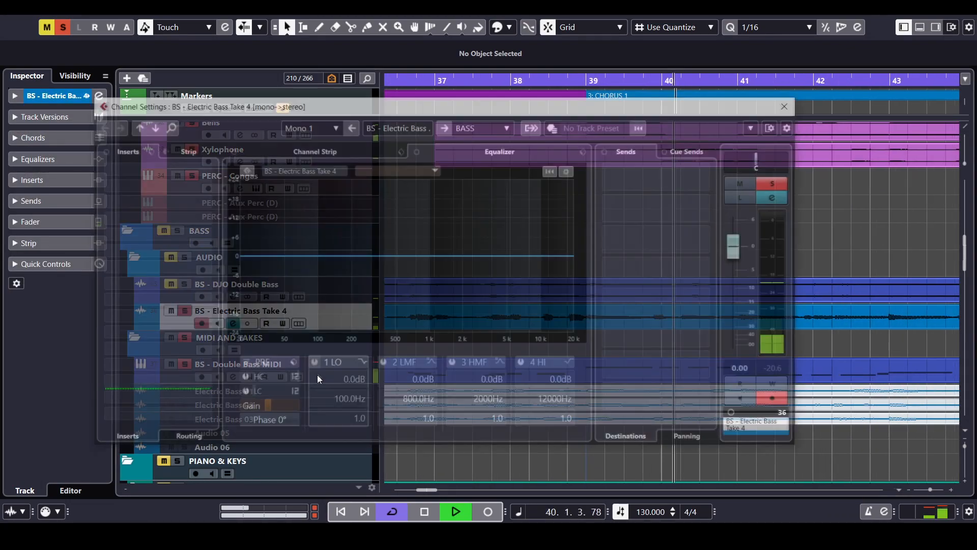
{"action": "scroll", "coordinate": [275, 408], "scroll_direction": "down", "scroll_amount": 4}
{"action": "scroll", "coordinate": [285, 407], "scroll_direction": "up", "scroll_amount": 3}
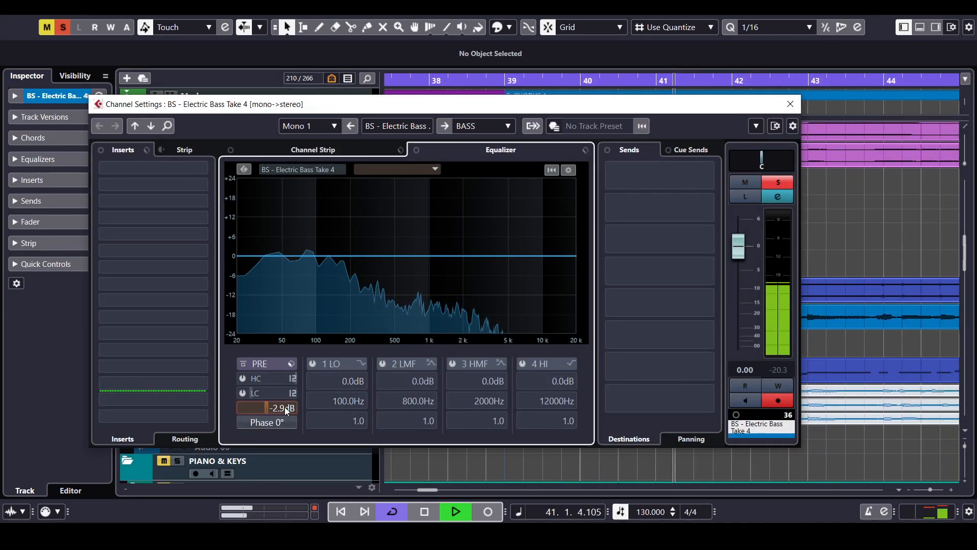
{"action": "left_click", "coordinate": [791, 104]}
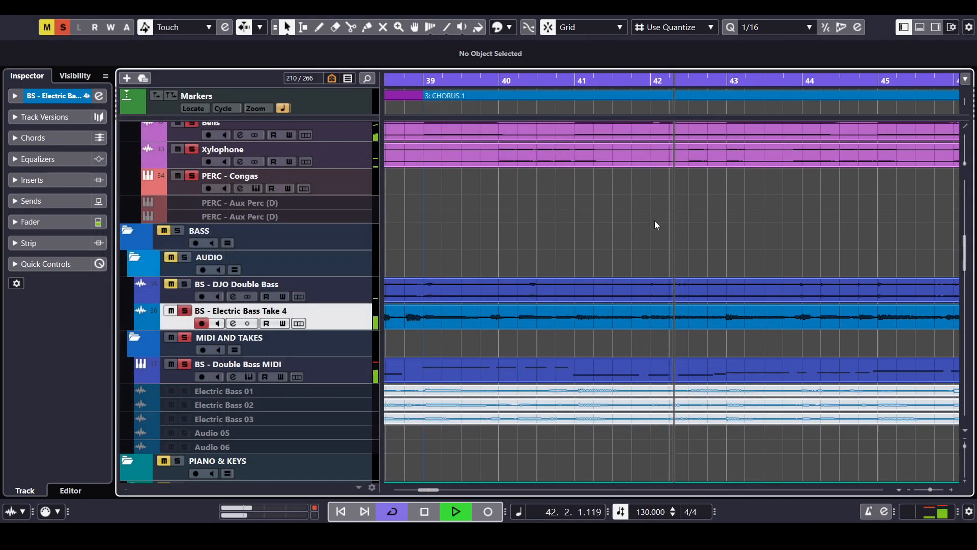
Look over the electric bass and double bass parts through CHORUS 1 during playback
{"action": "key", "text": "g"}
{"action": "key", "text": "g"}
{"action": "key", "text": "g"}
{"action": "key", "text": "g"}
{"action": "key", "text": "g"}
{"action": "key", "text": "g"}
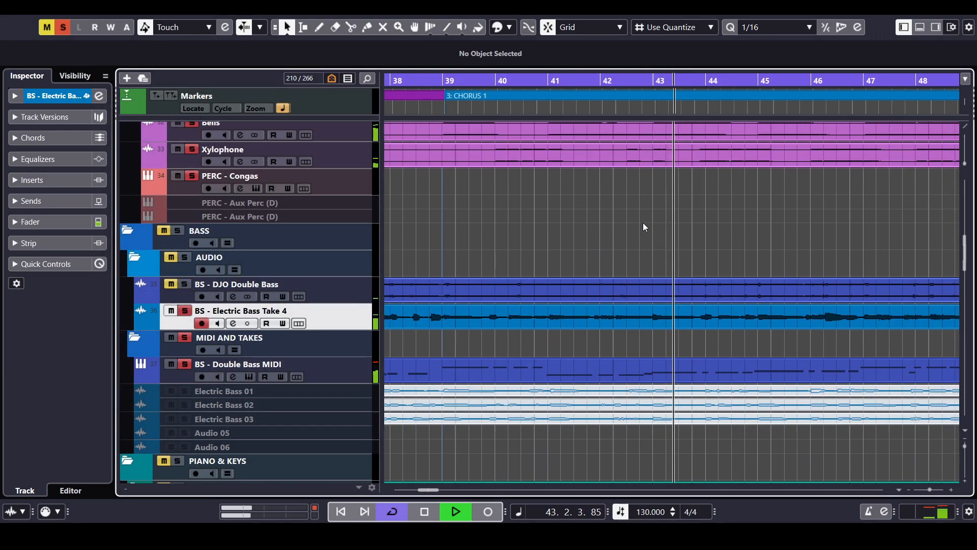
{"action": "key", "text": "h"}
{"action": "key", "text": "h"}
{"action": "key", "text": "h"}
{"action": "key", "text": "h"}
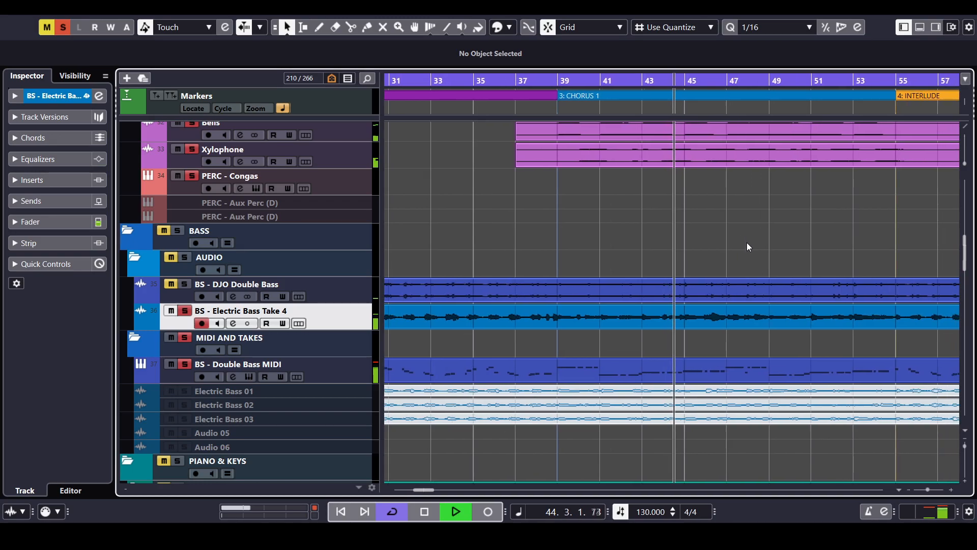
Follow the bass parts through the middle of CHORUS 1 at different levels of detail and stop playback
{"action": "key", "text": "g"}
{"action": "key", "text": "g"}
{"action": "key", "text": "g"}
{"action": "key", "text": "g"}
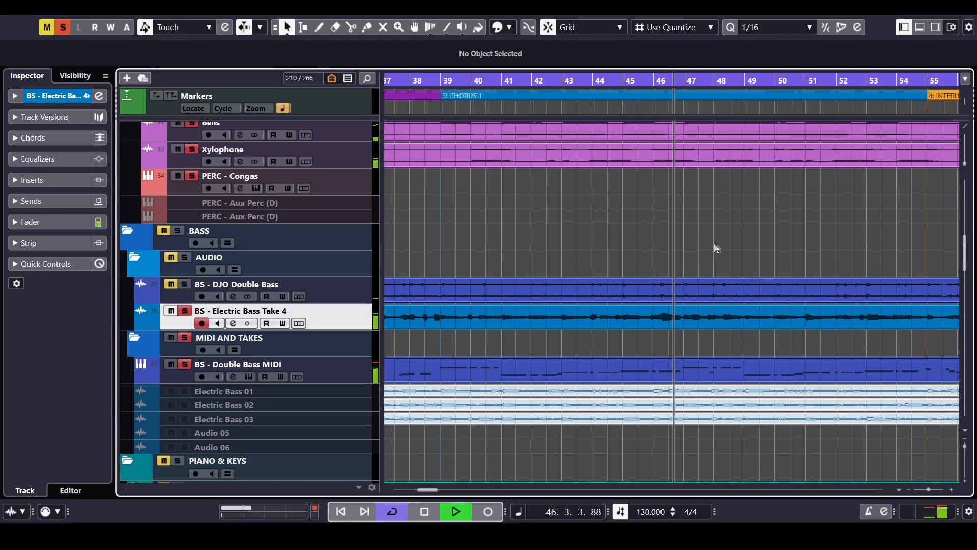
{"action": "key", "text": "g"}
{"action": "key", "text": "g"}
{"action": "key", "text": "g"}
{"action": "key", "text": "g"}
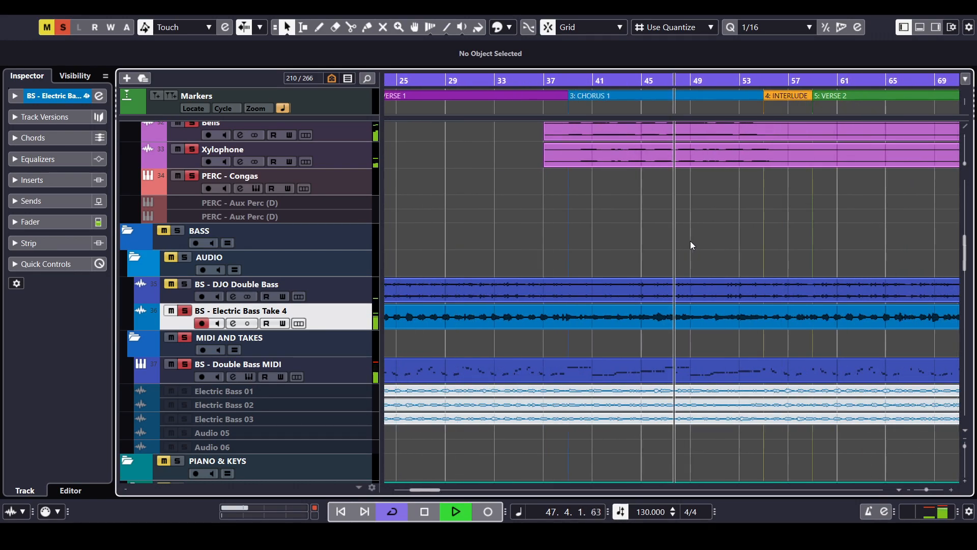
{"action": "key", "text": "space"}
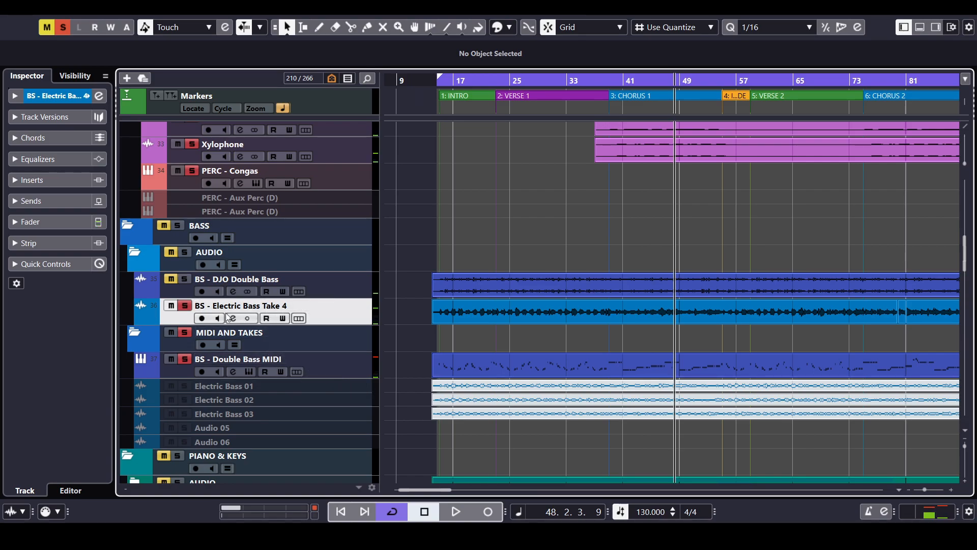
Examine the bass, piano and keys, and guitar tracks across the whole arrangement
{"action": "left_click_drag", "start_coordinate": [480, 255], "coordinate": [429, 256]}
{"action": "key", "text": "g"}
{"action": "key", "text": "g"}
{"action": "key", "text": "g"}
{"action": "left_click_drag", "start_coordinate": [755, 253], "coordinate": [749, 234]}
{"action": "scroll", "coordinate": [493, 235], "scroll_direction": "down", "scroll_amount": 10}
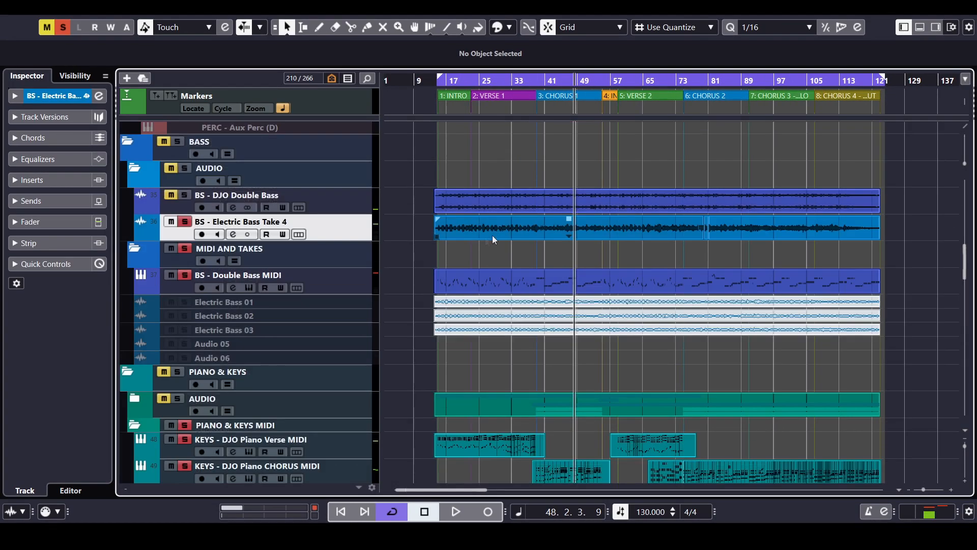
{"action": "scroll", "coordinate": [468, 230], "scroll_direction": "up", "scroll_amount": 5}
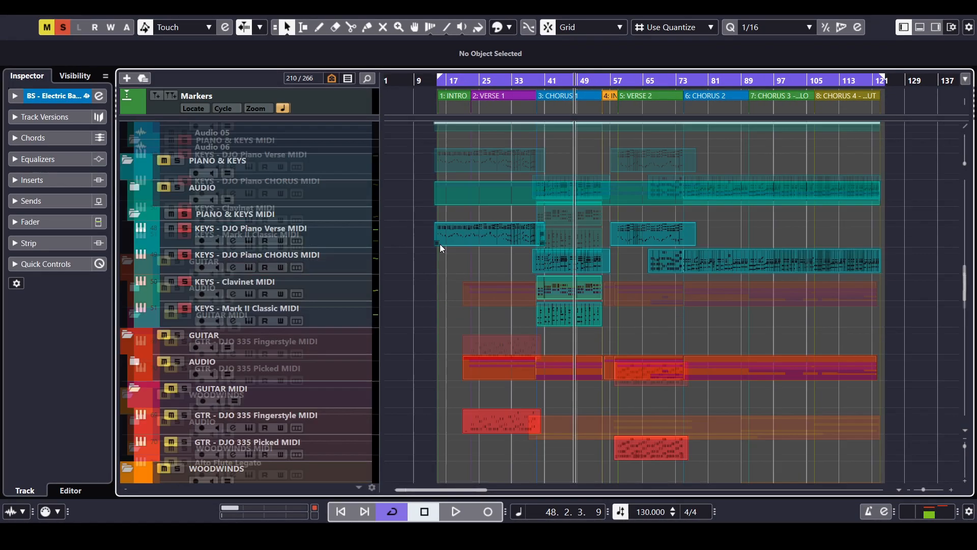
{"action": "scroll", "coordinate": [443, 234], "scroll_direction": "up", "scroll_amount": 10}
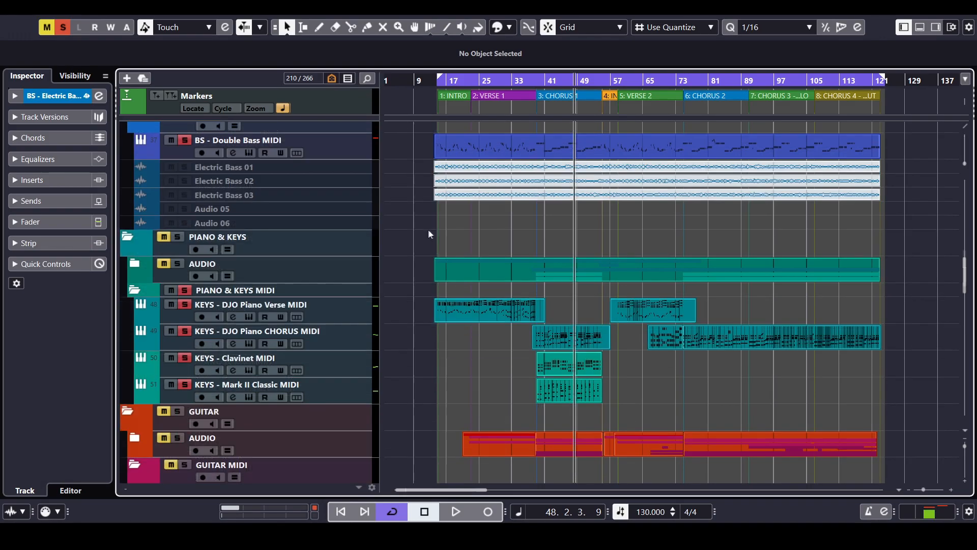
{"action": "scroll", "coordinate": [429, 233], "scroll_direction": "down", "scroll_amount": 10}
{"action": "scroll", "coordinate": [428, 200], "scroll_direction": "up", "scroll_amount": 3}
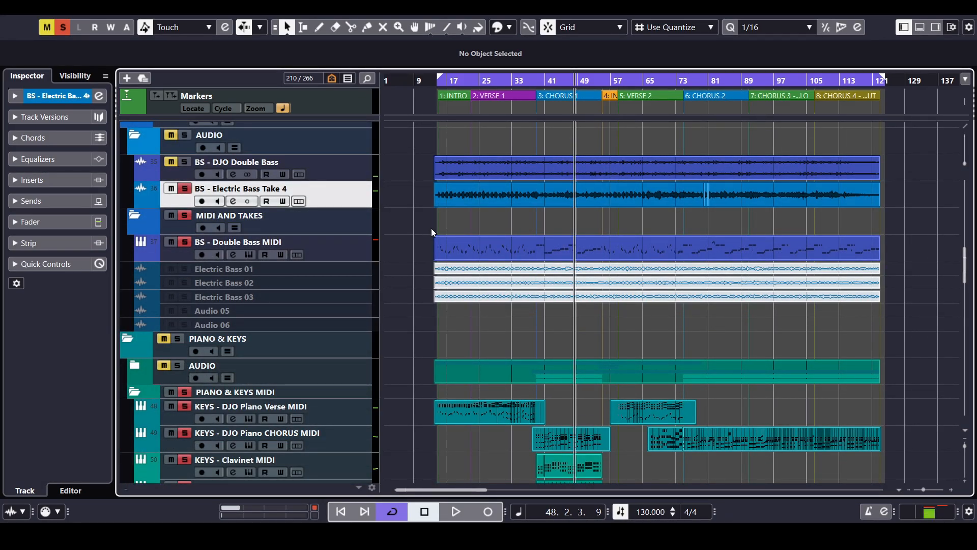
{"action": "scroll", "coordinate": [431, 230], "scroll_direction": "down", "scroll_amount": 5}
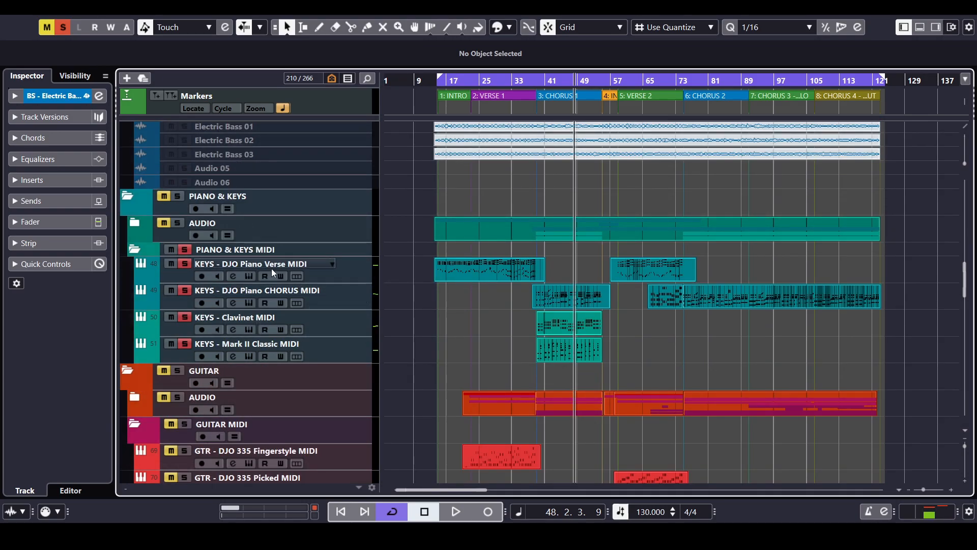
Unmute and solo the GUITAR MIDI folder, and open the instrument of the GTR - DJO 335 Fingerstyle MIDI track
{"action": "scroll", "coordinate": [397, 252], "scroll_direction": "down", "scroll_amount": 5}
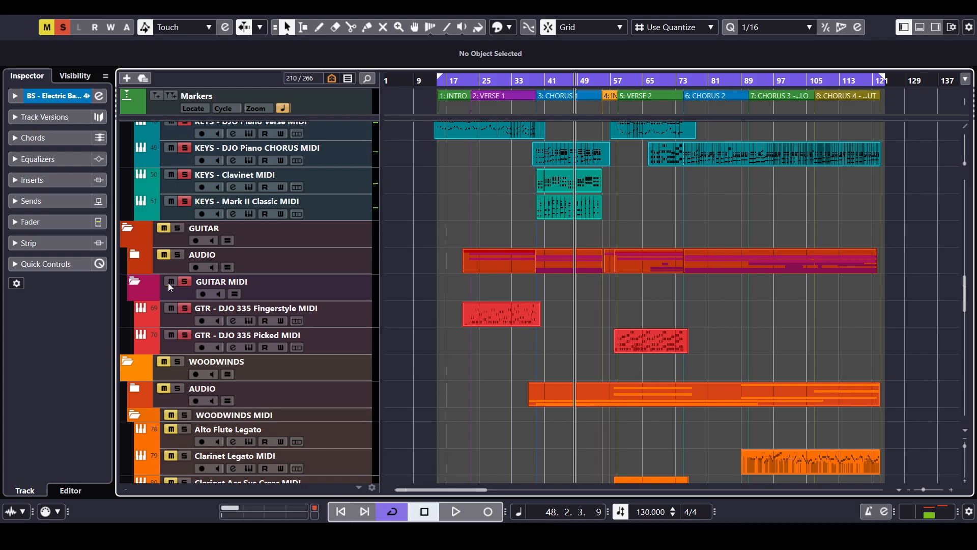
{"action": "left_click", "coordinate": [313, 319]}
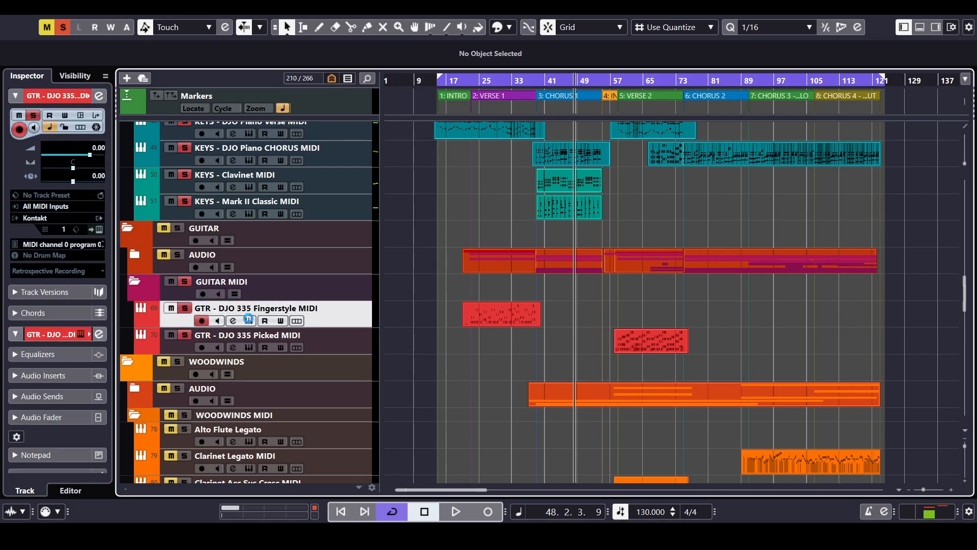
{"action": "left_click", "coordinate": [248, 319]}
Browse the Diamond Jazz Orchestra library to its Guitars folder and close the instrument window
{"action": "left_click", "coordinate": [241, 202]}
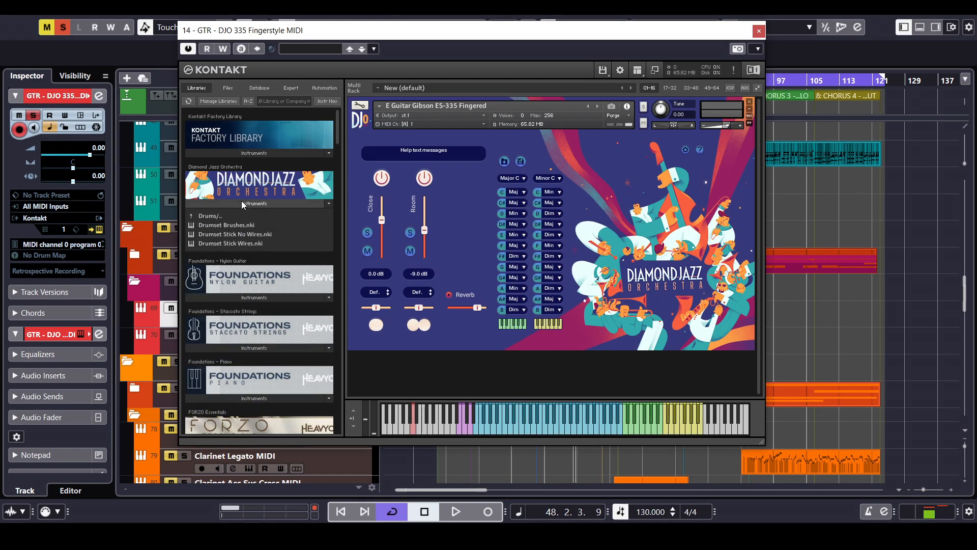
{"action": "left_click", "coordinate": [220, 216]}
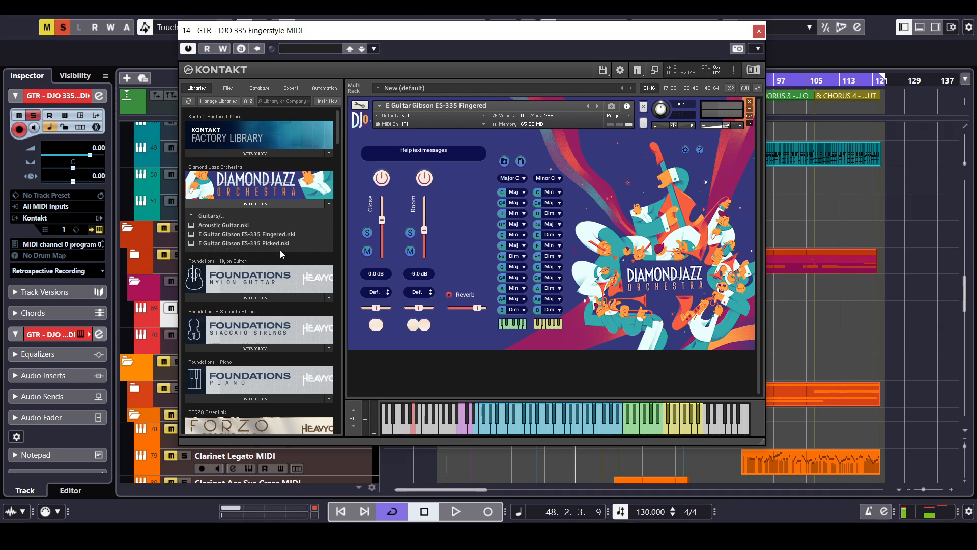
{"action": "left_click", "coordinate": [759, 31]}
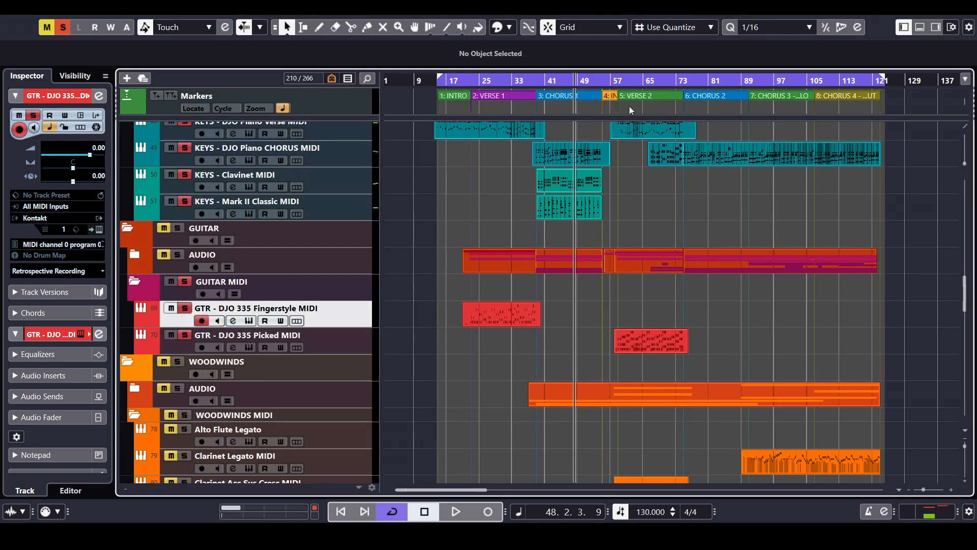
Start playback from shortly before VERSE 1 and set the pre-gain of the GTR - DJO 335 Fingerstyle MIDI channel to 6.7 dB
{"action": "left_click_drag", "start_coordinate": [465, 86], "coordinate": [509, 139]}
{"action": "key", "text": "space"}
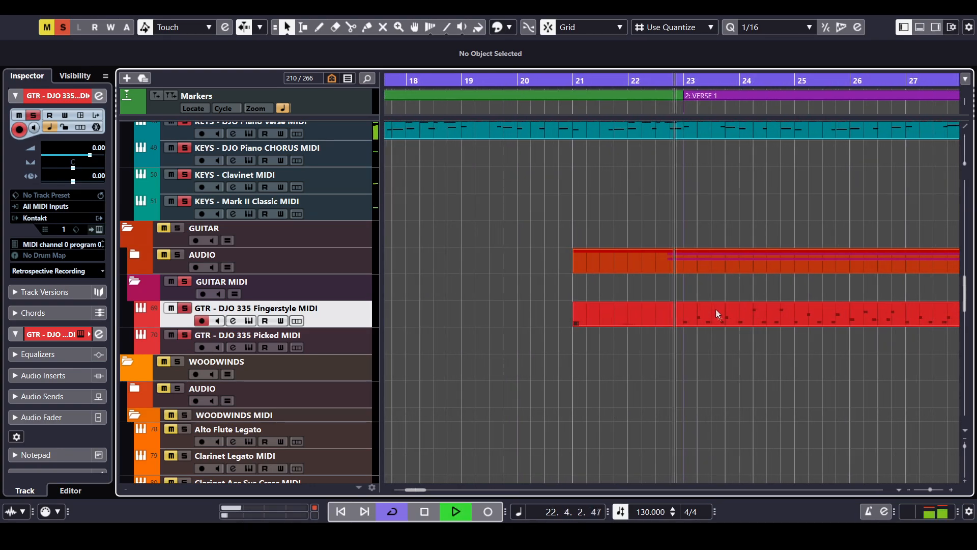
{"action": "left_click", "coordinate": [233, 321]}
{"action": "scroll", "coordinate": [280, 408], "scroll_direction": "up", "scroll_amount": 6}
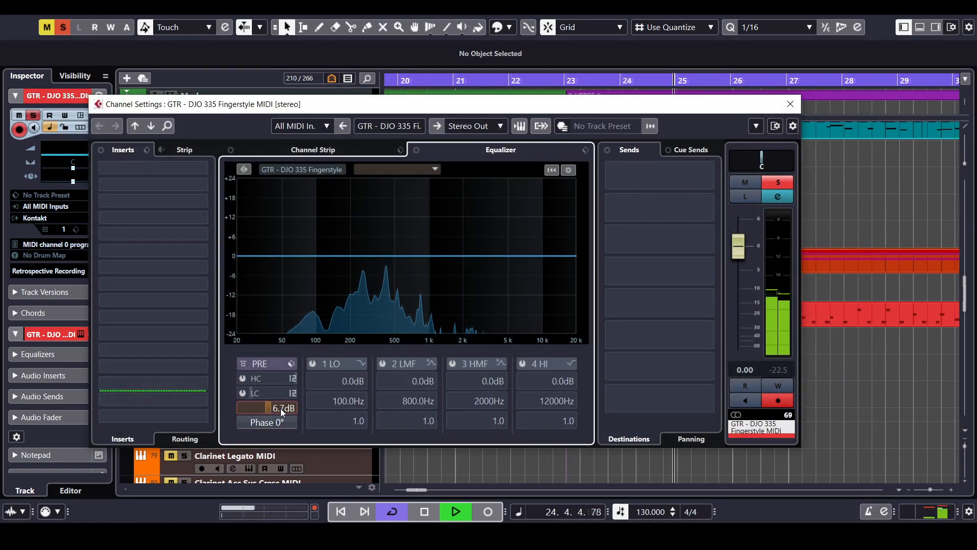
{"action": "left_click", "coordinate": [791, 104]}
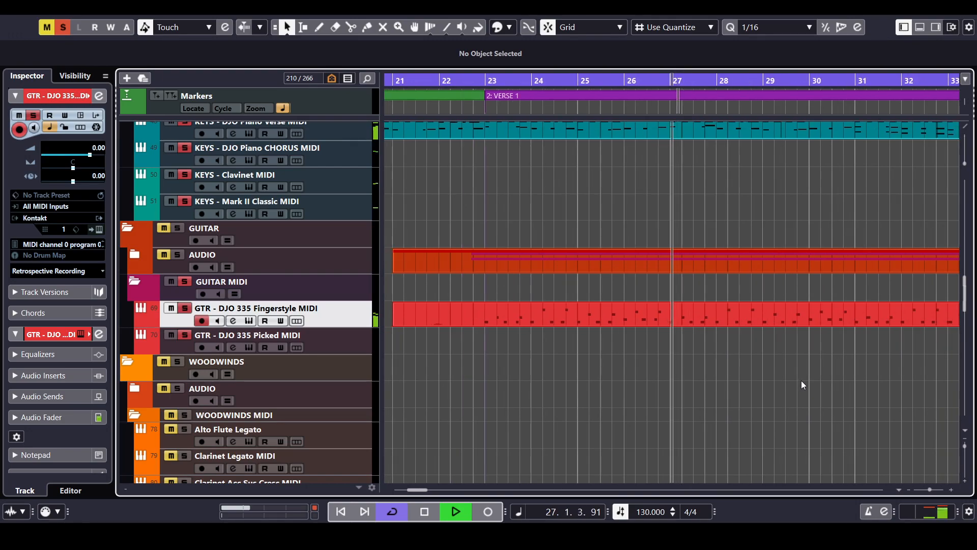
Follow the fingerstyle guitar part through VERSE 1 and stop playback
{"action": "key", "text": "g"}
{"action": "key", "text": "g"}
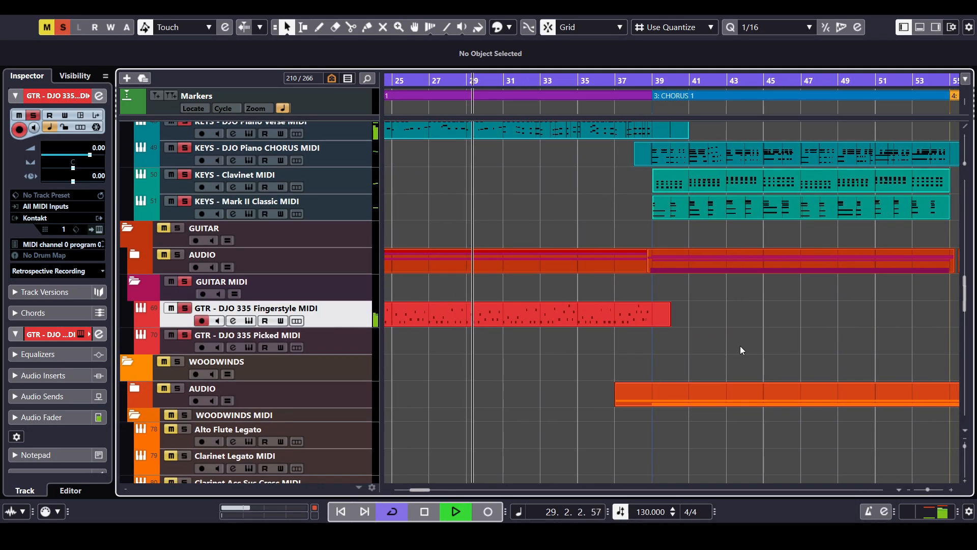
{"action": "key", "text": "space"}
Select the GTR - DJO 335 Picked MIDI track and start playback from shortly before VERSE 2
{"action": "left_click_drag", "start_coordinate": [740, 346], "coordinate": [502, 331]}
{"action": "left_click_drag", "start_coordinate": [774, 326], "coordinate": [494, 322]}
{"action": "left_click_drag", "start_coordinate": [755, 296], "coordinate": [646, 304]}
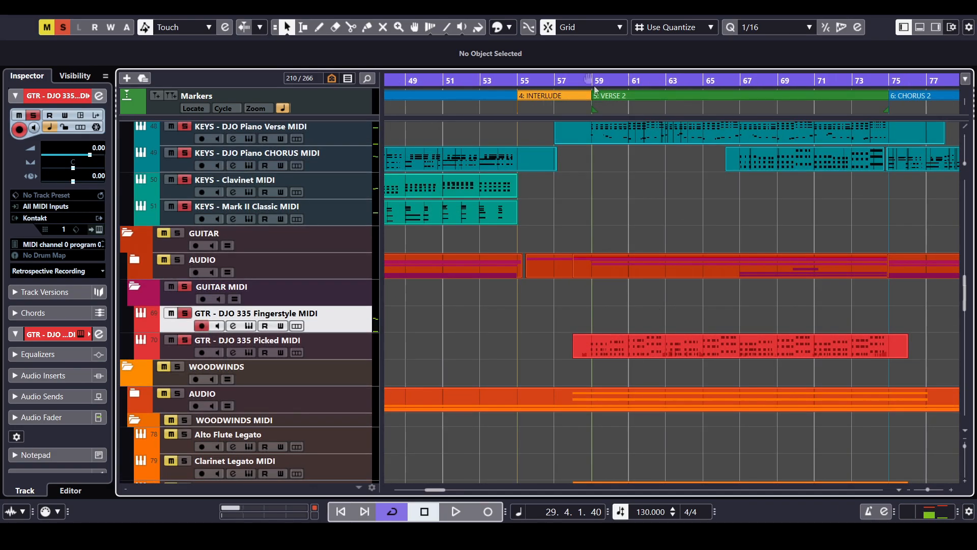
{"action": "left_click_drag", "start_coordinate": [591, 81], "coordinate": [581, 104]}
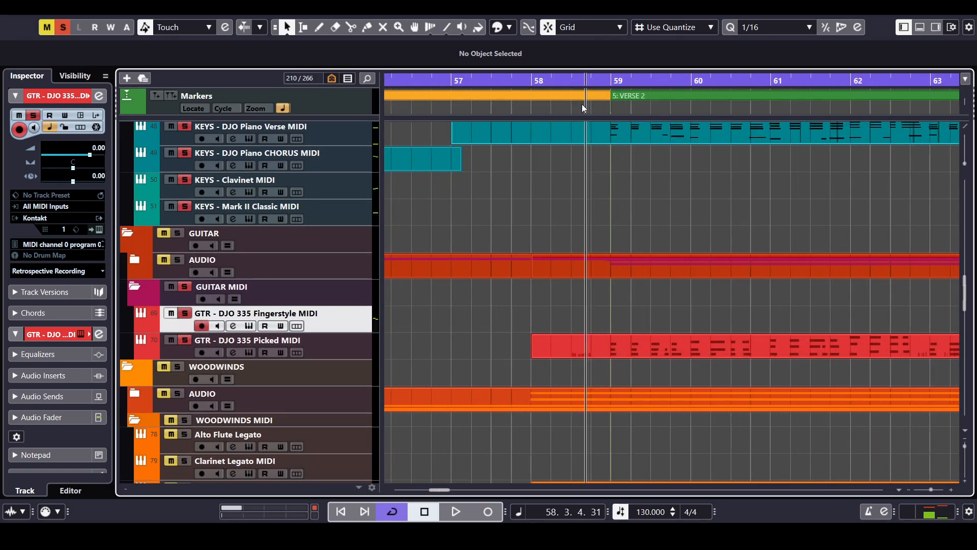
{"action": "left_click", "coordinate": [333, 346]}
{"action": "left_click_drag", "start_coordinate": [775, 302], "coordinate": [678, 317]}
{"action": "scroll", "coordinate": [584, 219], "scroll_direction": "up", "scroll_amount": 2}
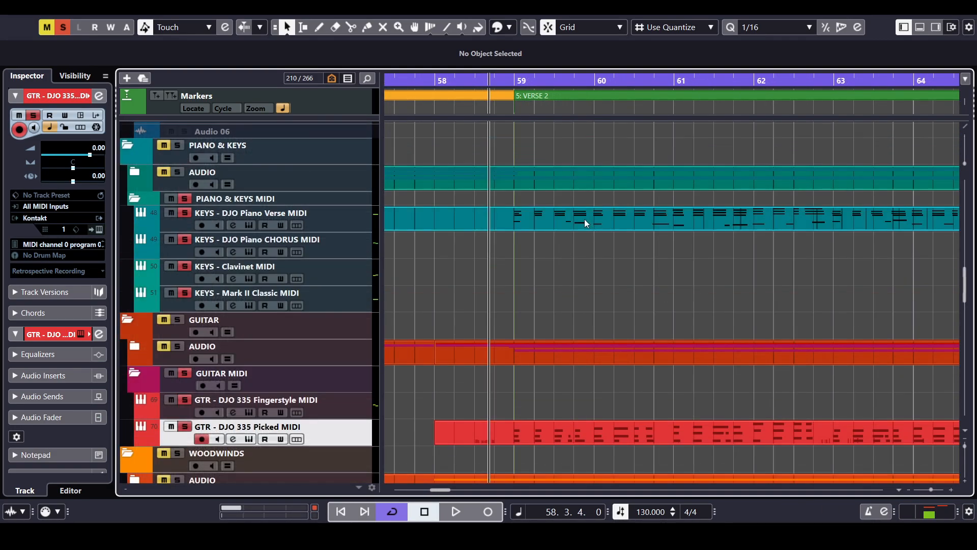
{"action": "scroll", "coordinate": [525, 215], "scroll_direction": "down", "scroll_amount": 2}
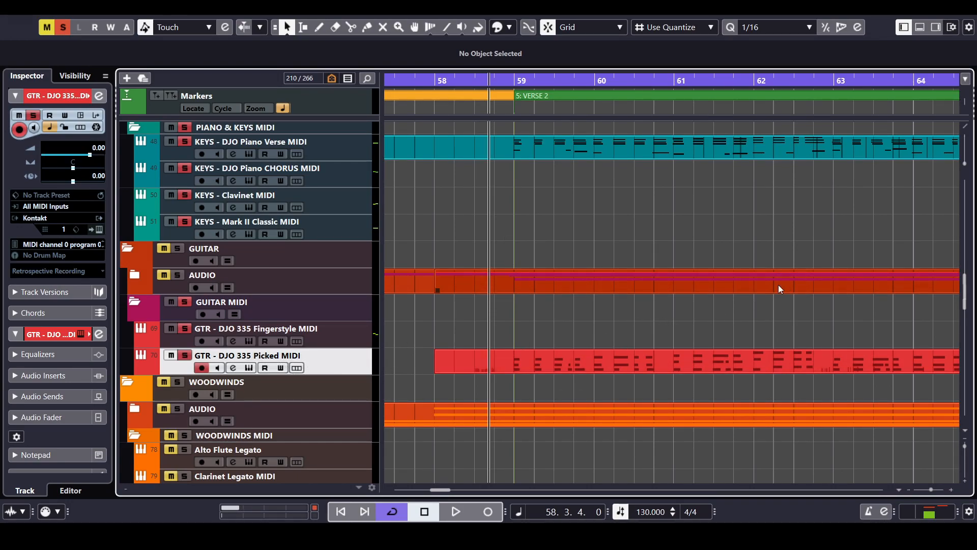
{"action": "key", "text": "space"}
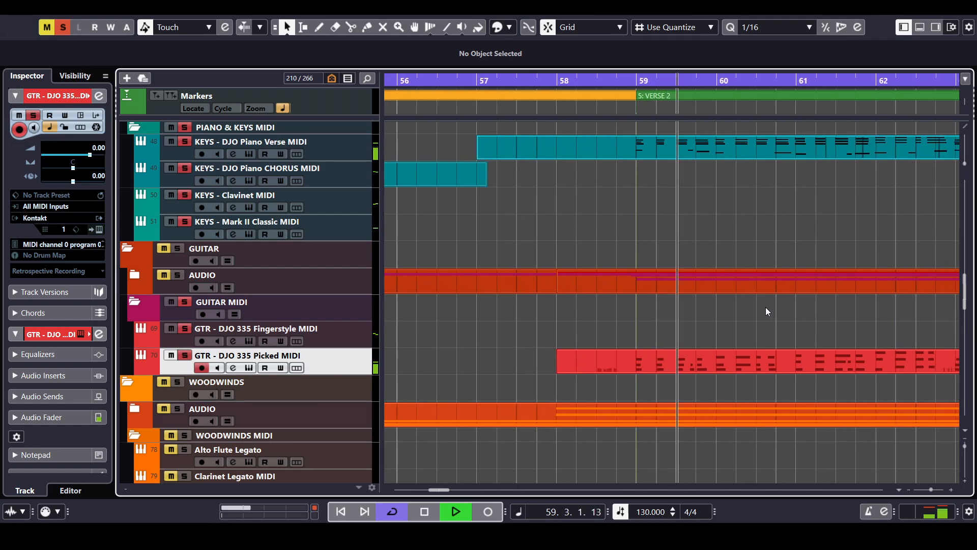
Look over the picked guitar part together with the piano parts through VERSE 2 during playback
{"action": "scroll", "coordinate": [783, 319], "scroll_direction": "down", "scroll_amount": 3}
{"action": "left_click_drag", "start_coordinate": [801, 319], "coordinate": [695, 323]}
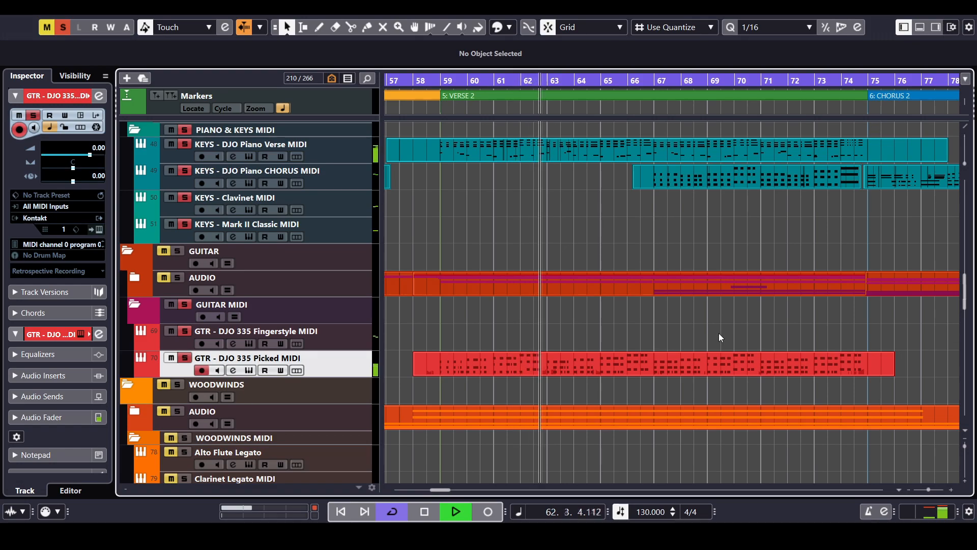
{"action": "left_click_drag", "start_coordinate": [748, 325], "coordinate": [679, 324]}
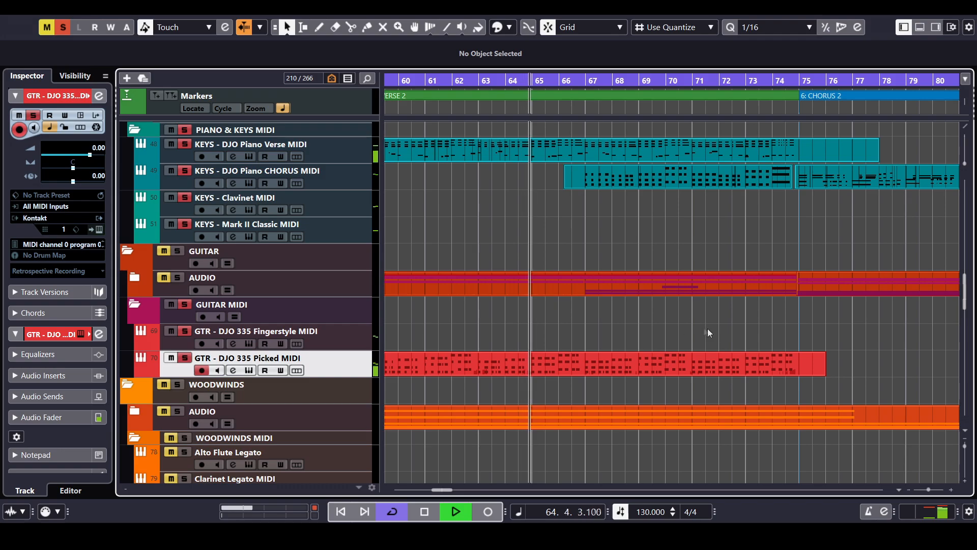
{"action": "left_click_drag", "start_coordinate": [710, 330], "coordinate": [685, 329]}
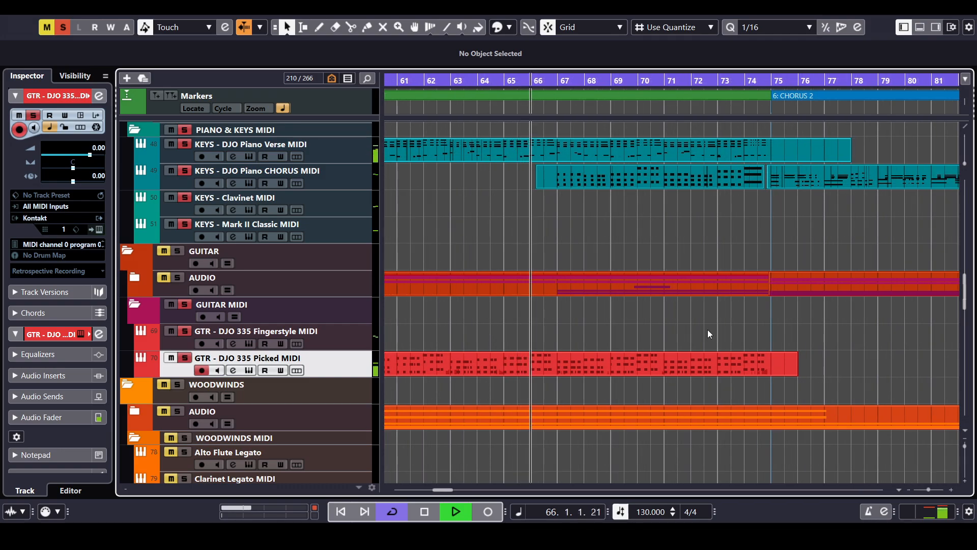
{"action": "left_click_drag", "start_coordinate": [718, 336], "coordinate": [674, 330]}
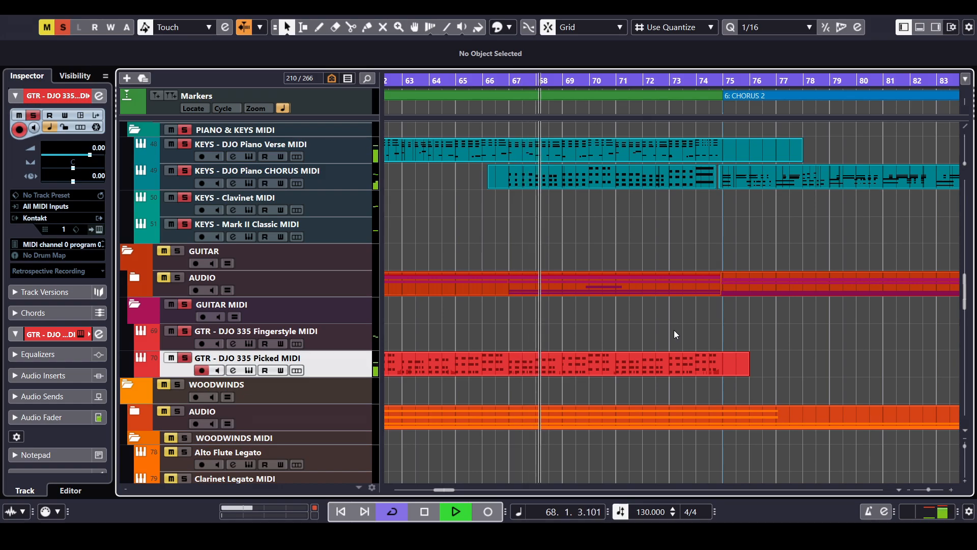
Set the pre-gain of the KEYS - DJO Piano CHORUS MIDI channel to -5.8 dB and close its channel settings
{"action": "left_click", "coordinate": [237, 185]}
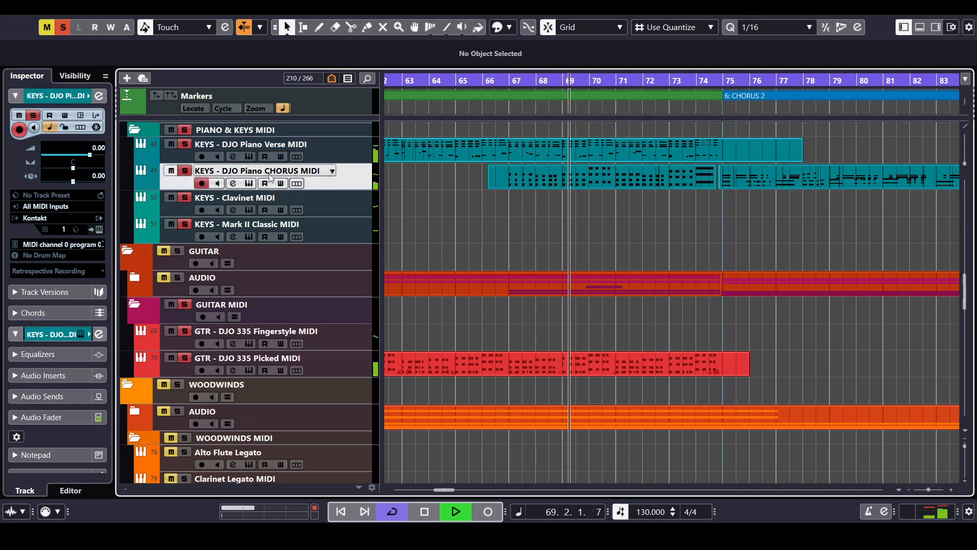
{"action": "left_click", "coordinate": [234, 184]}
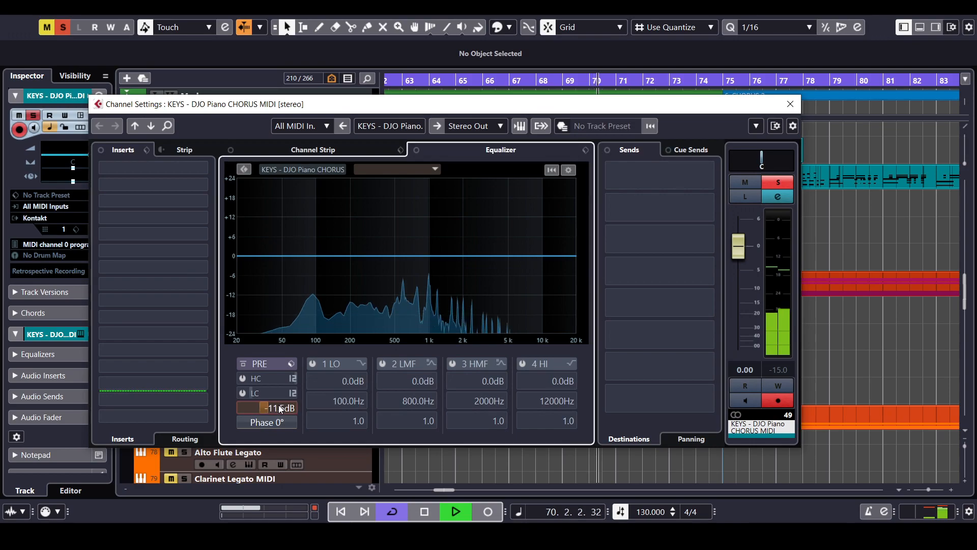
{"action": "scroll", "coordinate": [281, 409], "scroll_direction": "up", "scroll_amount": 3}
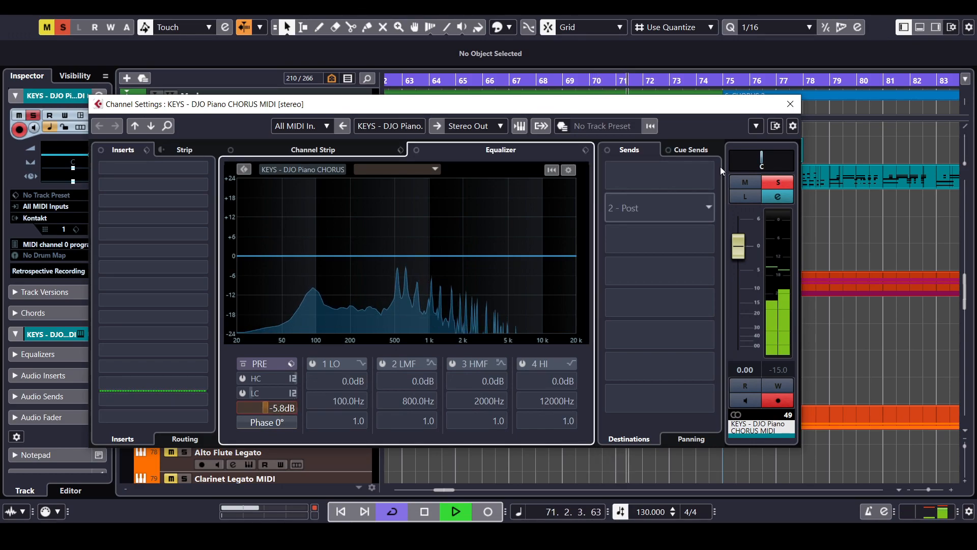
{"action": "left_click", "coordinate": [791, 105]}
Examine the piano and picked guitar parts leading into CHORUS 2 at different levels of detail and stop playback
{"action": "key", "text": "g"}
{"action": "key", "text": "g"}
{"action": "key", "text": "g"}
{"action": "key", "text": "g"}
{"action": "key", "text": "h"}
{"action": "key", "text": "h"}
{"action": "key", "text": "h"}
{"action": "key", "text": "h"}
{"action": "key", "text": "h"}
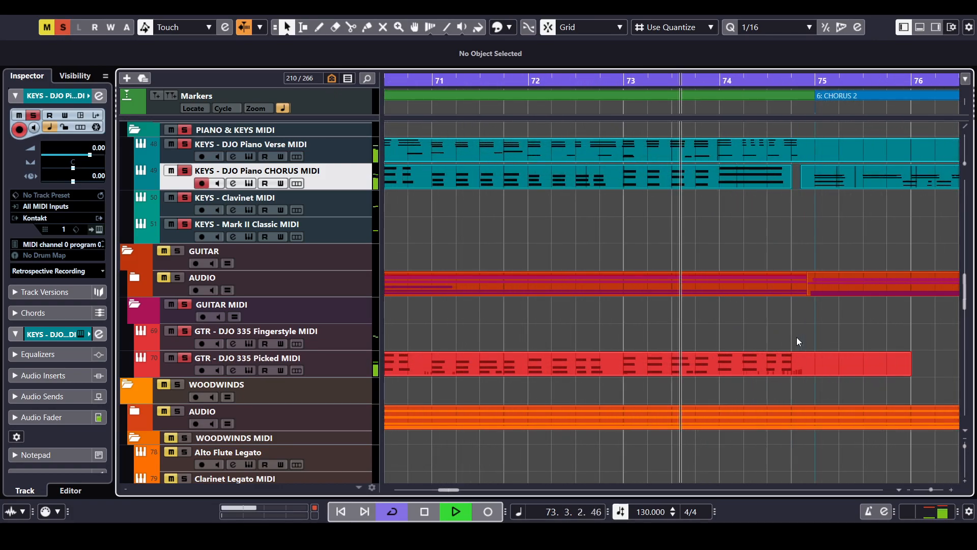
{"action": "key", "text": "g"}
{"action": "key", "text": "g"}
{"action": "key", "text": "g"}
{"action": "scroll", "coordinate": [648, 320], "scroll_direction": "up", "scroll_amount": 3}
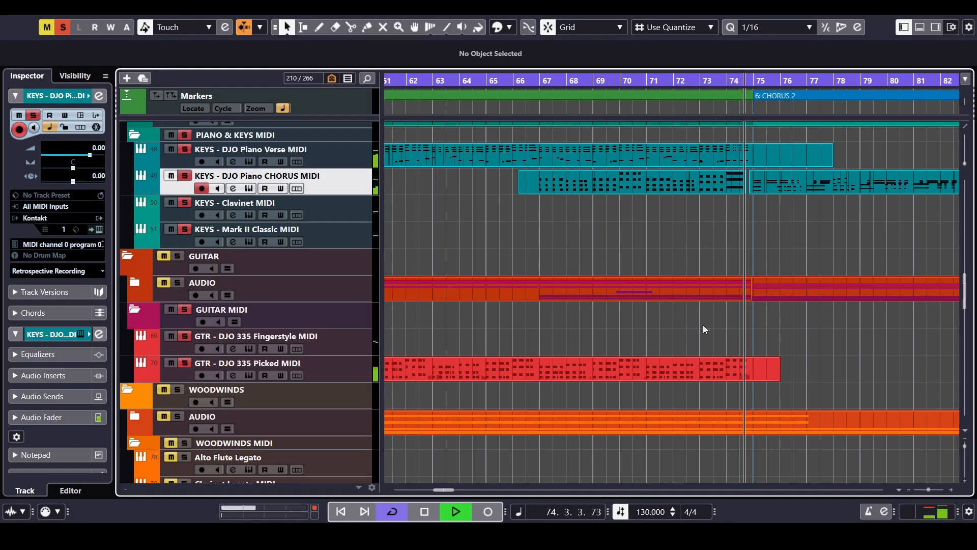
{"action": "key", "text": "space"}
Compare the piano and picked guitar clips from the INTERLUDE to the end of VERSE 2
{"action": "scroll", "coordinate": [675, 319], "scroll_direction": "left", "scroll_amount": 3}
{"action": "scroll", "coordinate": [524, 295], "scroll_direction": "down", "scroll_amount": 1}
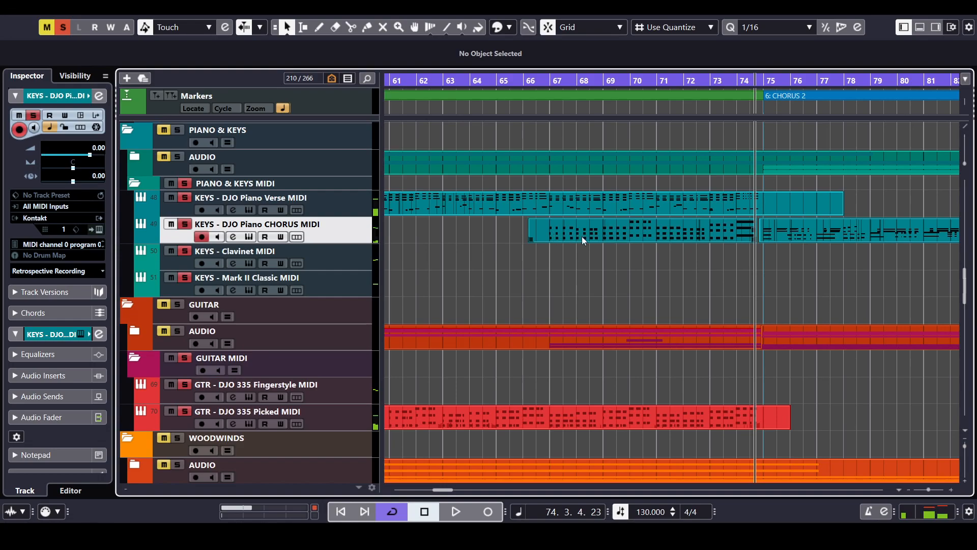
{"action": "scroll", "coordinate": [601, 265], "scroll_direction": "down", "scroll_amount": 1}
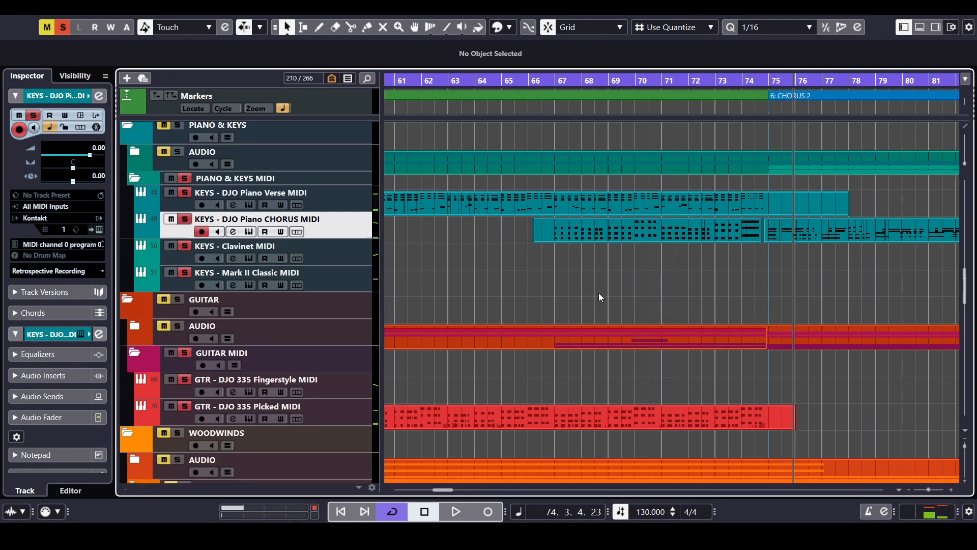
{"action": "scroll", "coordinate": [599, 293], "scroll_direction": "left", "scroll_amount": 2}
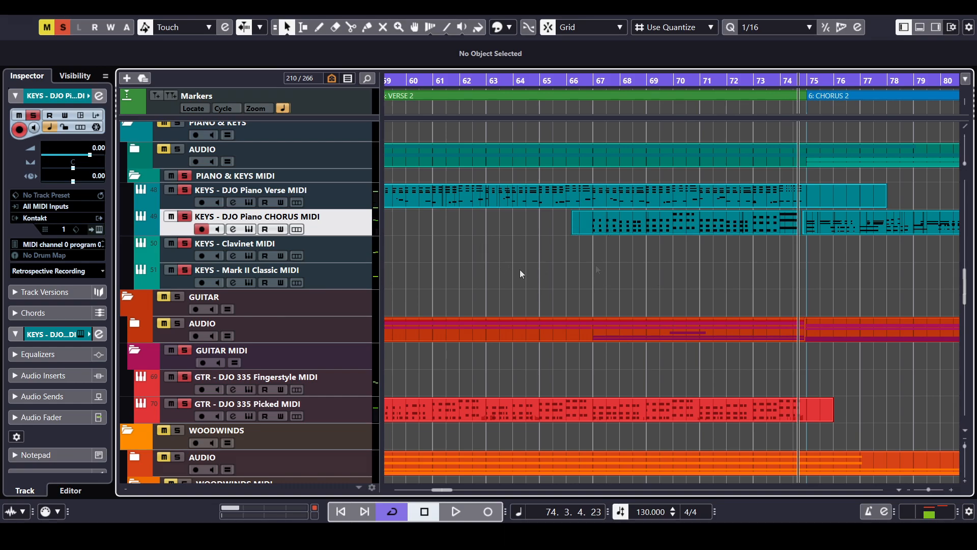
{"action": "left_click_drag", "start_coordinate": [596, 268], "coordinate": [707, 252]}
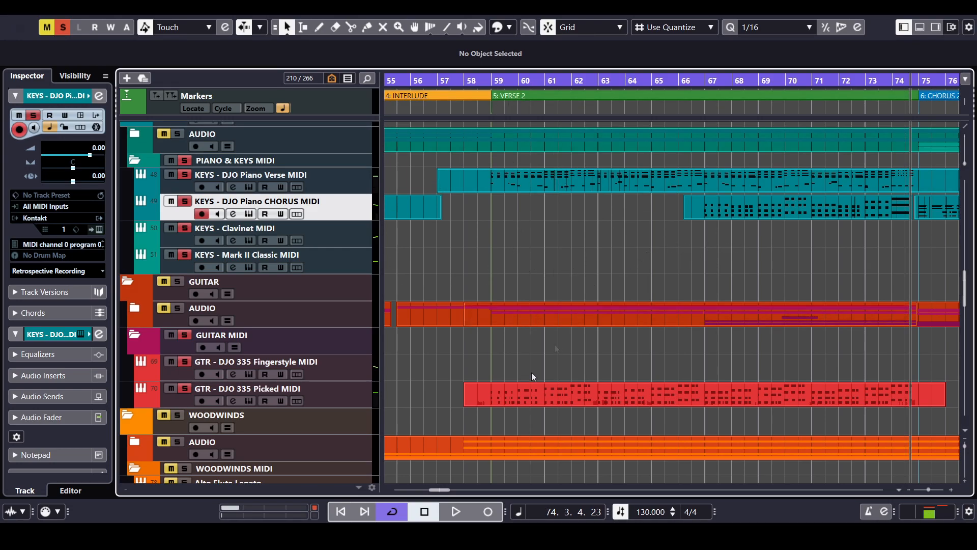
Expand the AUDIO folder of the GUITAR group to show its individual guitar tracks
{"action": "key", "text": "g"}
{"action": "key", "text": "g"}
{"action": "key", "text": "g"}
{"action": "key", "text": "g"}
{"action": "key", "text": "g"}
{"action": "left_click_drag", "start_coordinate": [480, 367], "coordinate": [646, 312]}
{"action": "key", "text": "g"}
{"action": "key", "text": "g"}
{"action": "left_click_drag", "start_coordinate": [566, 320], "coordinate": [631, 310]}
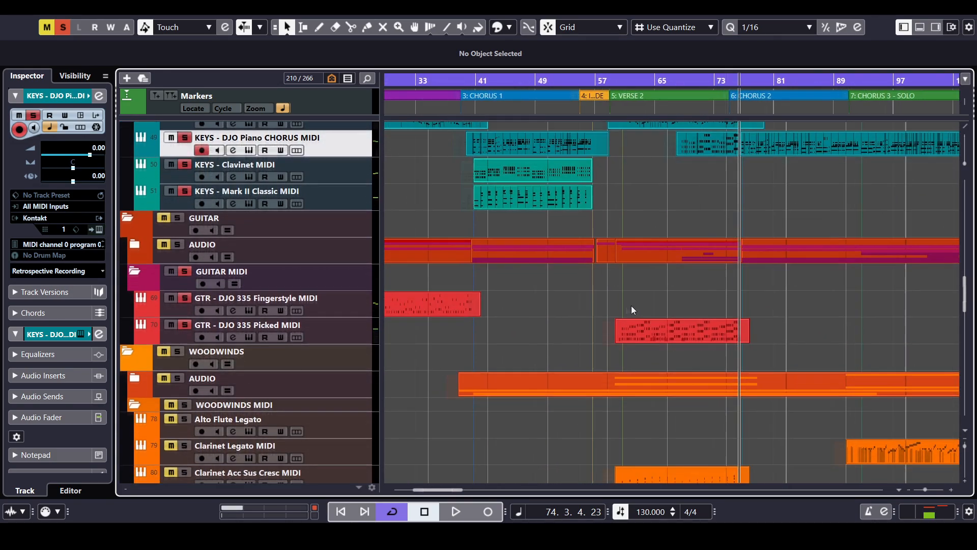
{"action": "left_click_drag", "start_coordinate": [392, 312], "coordinate": [477, 304]}
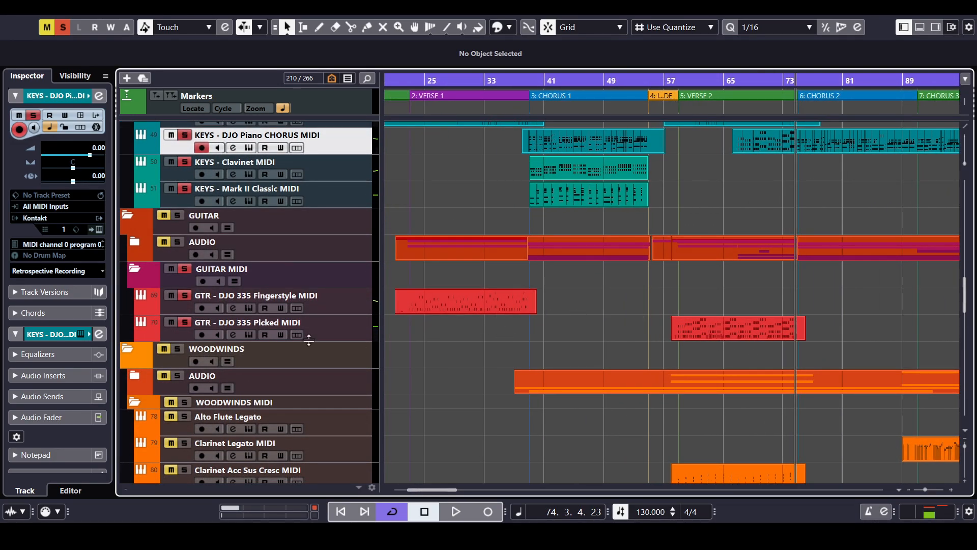
{"action": "left_click", "coordinate": [134, 242]}
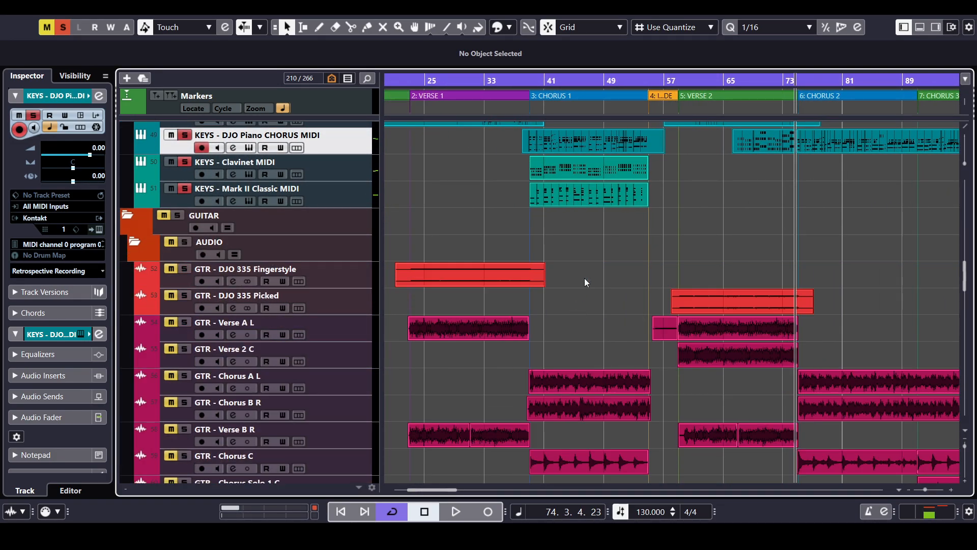
Solo the GTR - Chorus A L and GTR - Chorus B R audio tracks and start playback just before CHORUS 2
{"action": "scroll", "coordinate": [509, 290], "scroll_direction": "down", "scroll_amount": 10}
{"action": "scroll", "coordinate": [428, 318], "scroll_direction": "up", "scroll_amount": 8}
{"action": "left_click_drag", "start_coordinate": [804, 270], "coordinate": [756, 243]}
{"action": "key", "text": "g"}
{"action": "mouse_move", "coordinate": [486, 278]}
{"action": "left_mouse_down"}
{"action": "mouse_move", "coordinate": [449, 264]}
{"action": "mouse_move", "coordinate": [473, 275]}
{"action": "left_mouse_up"}
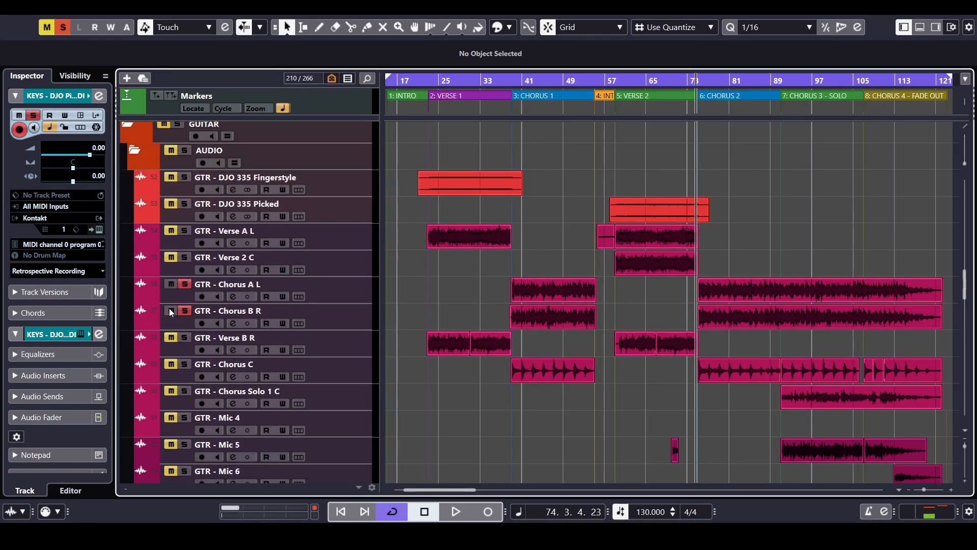
{"action": "left_click_drag", "start_coordinate": [716, 82], "coordinate": [655, 156]}
{"action": "key", "text": "space"}
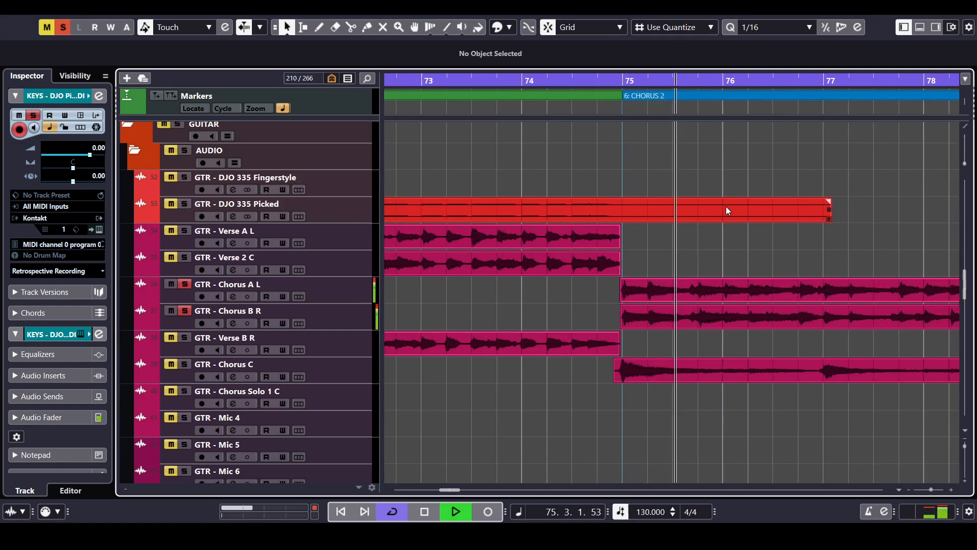
Set the pre-gain of the GTR - Chorus A L channel to 6.7 dB and close its channel settings
{"action": "left_click", "coordinate": [317, 292]}
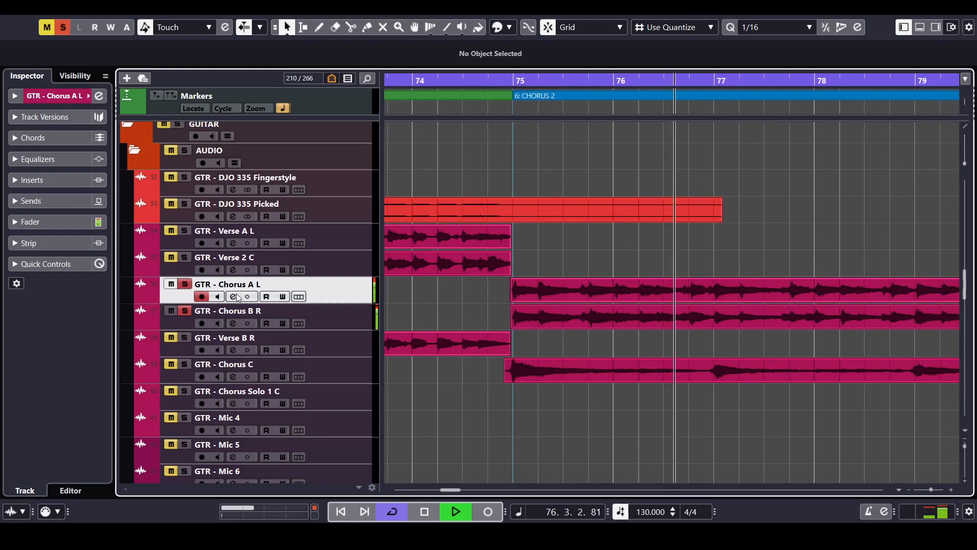
{"action": "left_click", "coordinate": [234, 297]}
{"action": "left_click_drag", "start_coordinate": [283, 407], "coordinate": [286, 408]}
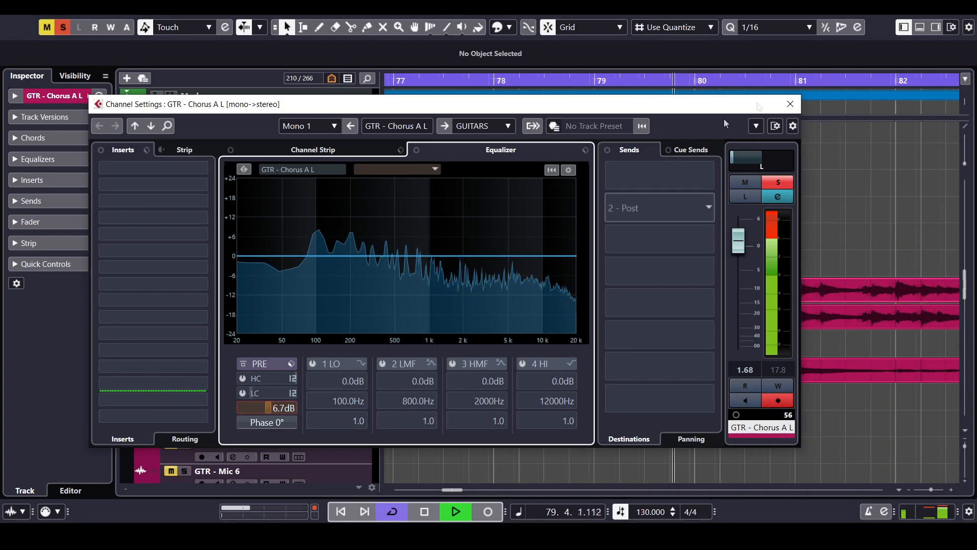
{"action": "left_click", "coordinate": [790, 104]}
Set the pre-gain of the GTR - Chorus B R channel to 2.9 dB and close its channel settings
{"action": "left_click", "coordinate": [323, 317]}
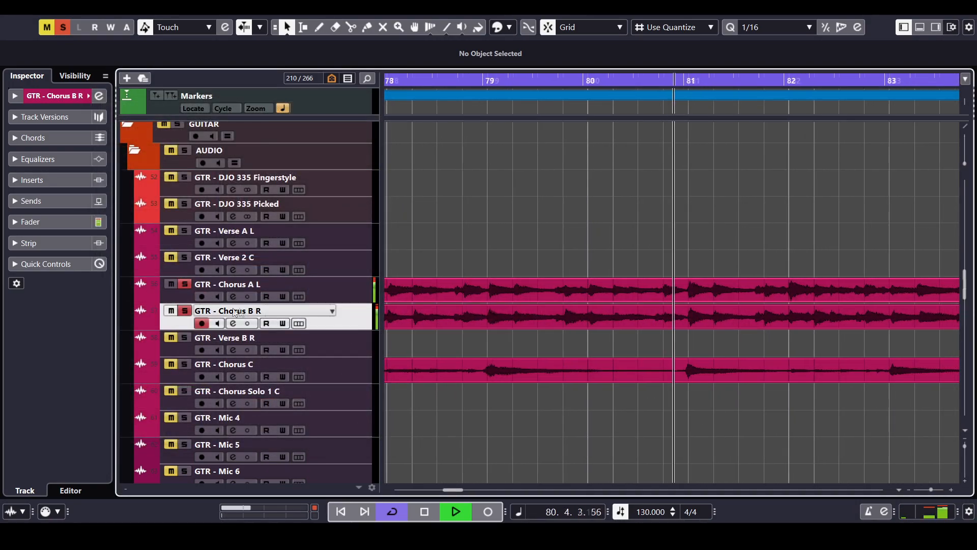
{"action": "left_click", "coordinate": [233, 323]}
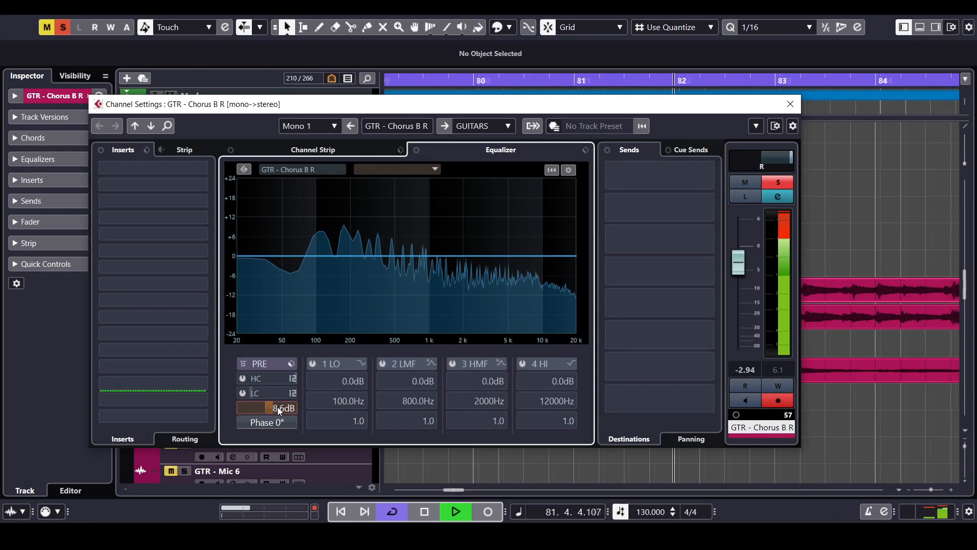
{"action": "scroll", "coordinate": [282, 408], "scroll_direction": "down", "scroll_amount": 4}
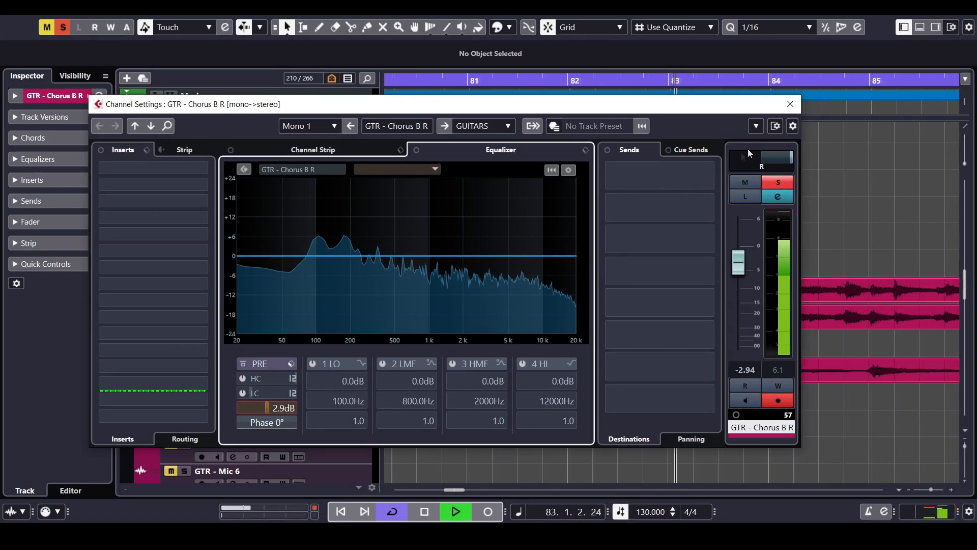
{"action": "left_click", "coordinate": [790, 105]}
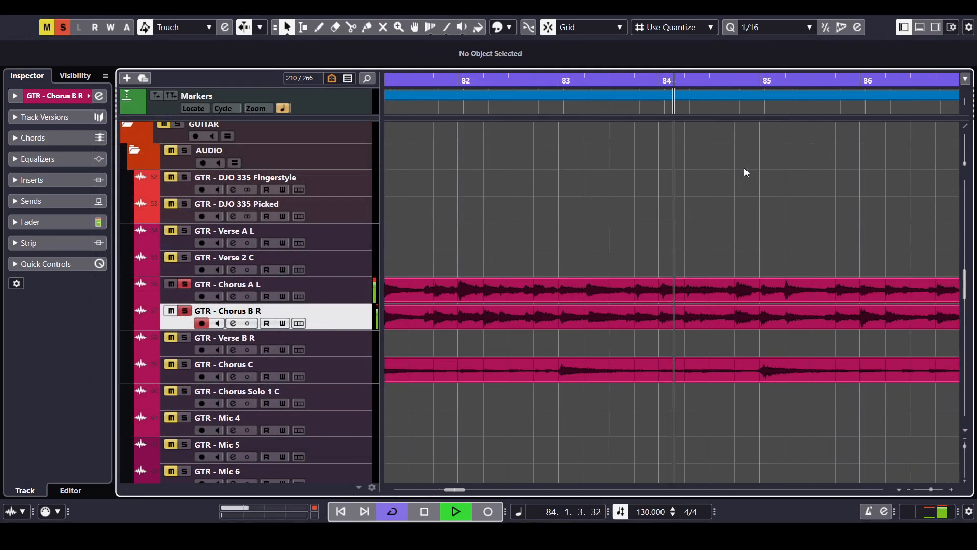
Solo the GTR - Chorus C track together with the two chorus guitars during CHORUS 2 playback
{"action": "key", "text": "g"}
{"action": "key", "text": "g"}
{"action": "key", "text": "g"}
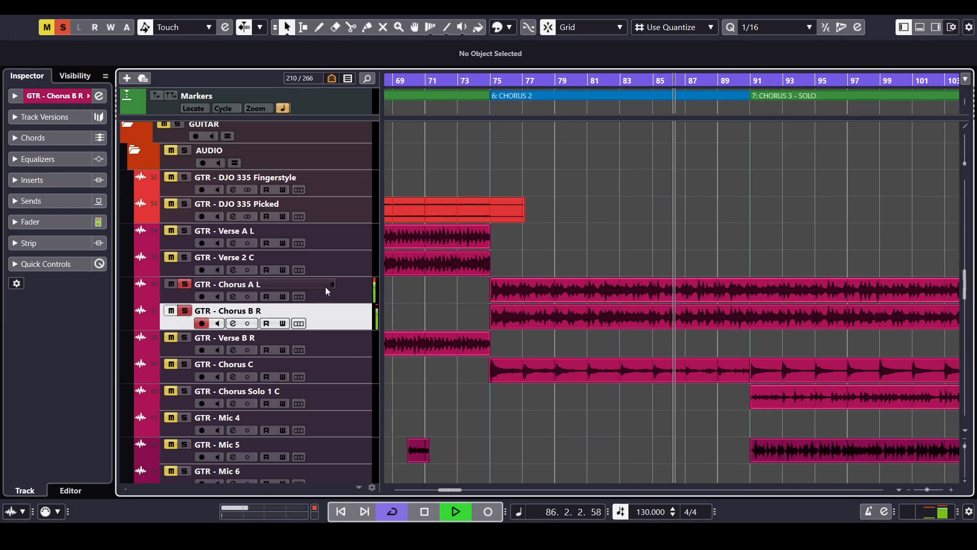
{"action": "left_click", "coordinate": [185, 364]}
{"action": "key", "text": "h"}
{"action": "key", "text": "h"}
{"action": "key", "text": "h"}
{"action": "key", "text": "h"}
{"action": "key", "text": "h"}
{"action": "key", "text": "h"}
{"action": "key", "text": "h"}
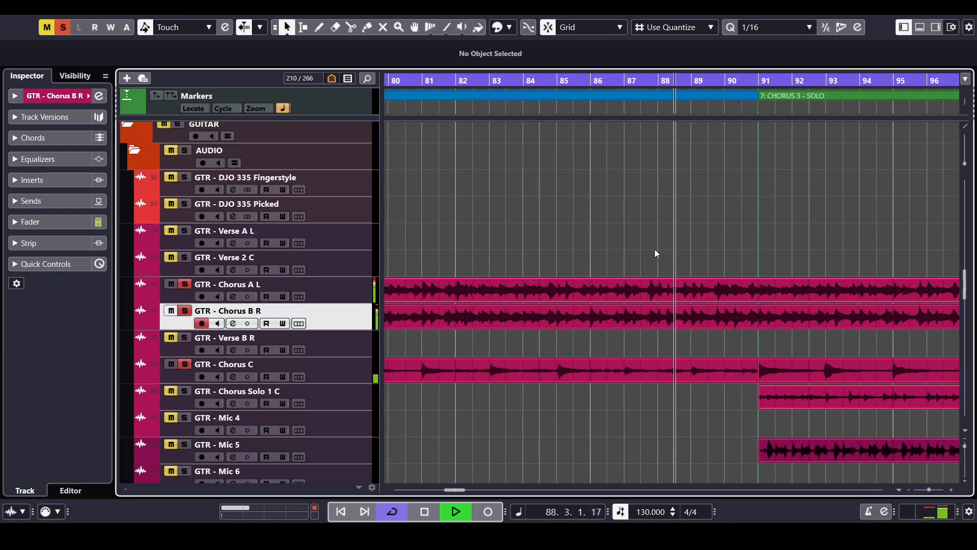
Stop playback ahead of CHORUS 2 and check the pan settings of GTR - Chorus A L, Chorus B R and Chorus C
{"action": "key", "text": "g"}
{"action": "key", "text": "g"}
{"action": "key", "text": "g"}
{"action": "key", "text": "g"}
{"action": "key", "text": "g"}
{"action": "key", "text": "g"}
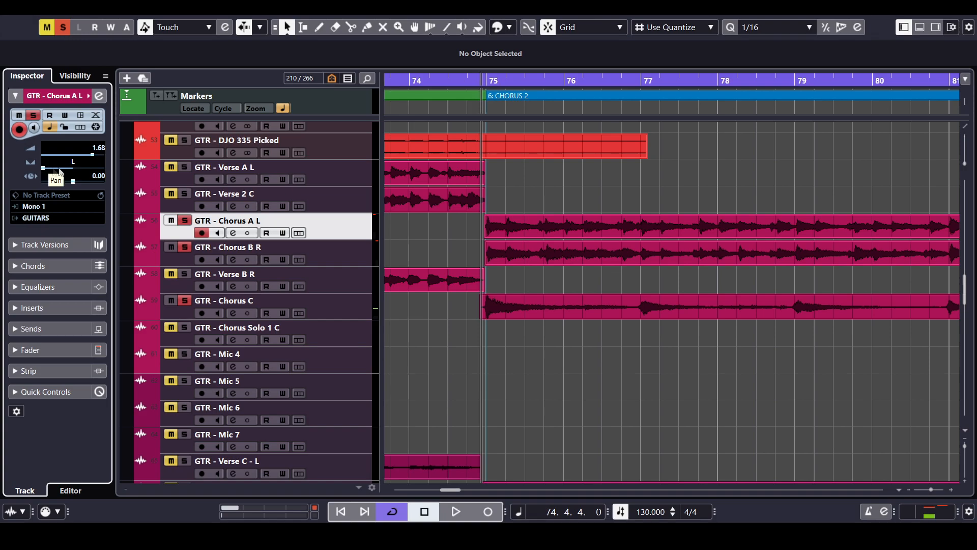
{"action": "left_click", "coordinate": [338, 256]}
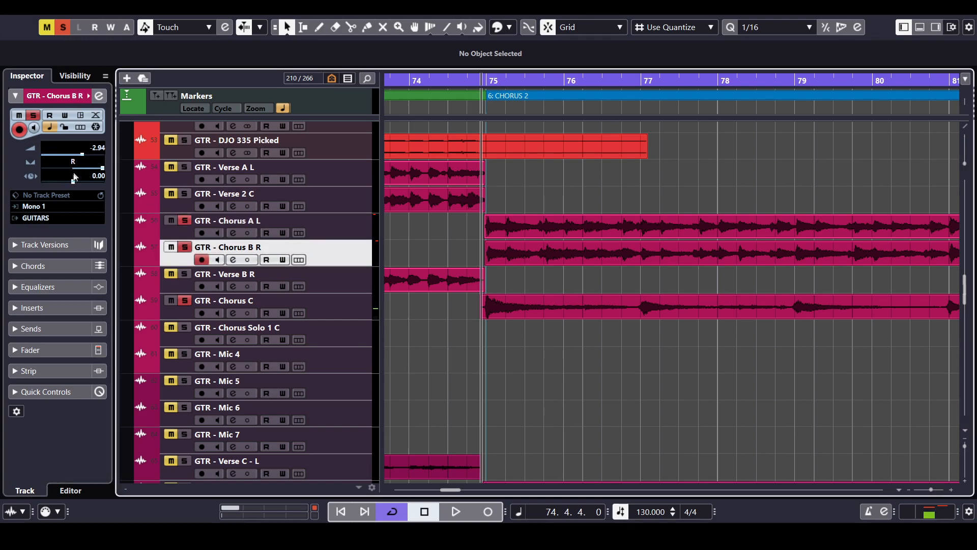
{"action": "left_click", "coordinate": [355, 309]}
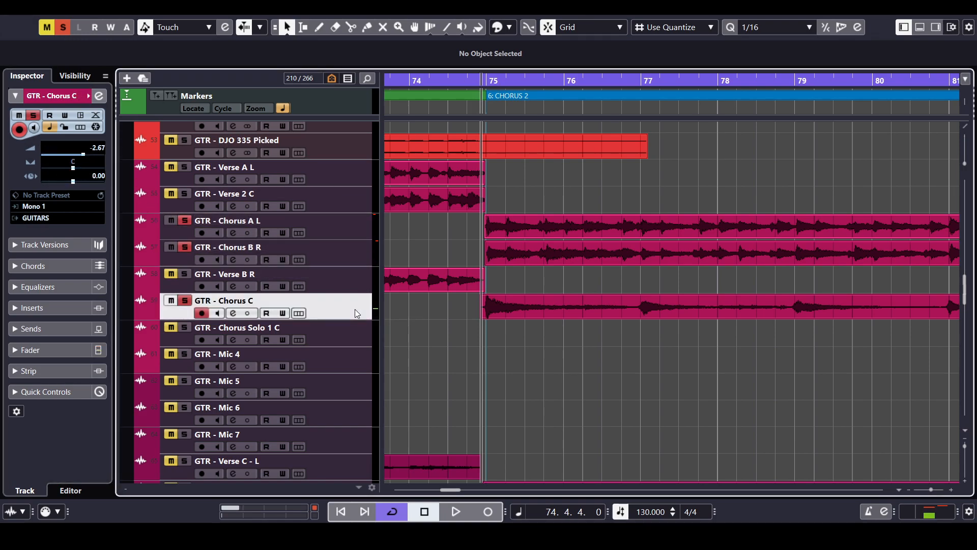
Check the channel settings of GTR - Chorus C, close them and play the guitars into CHORUS 2
{"action": "left_click", "coordinate": [233, 313]}
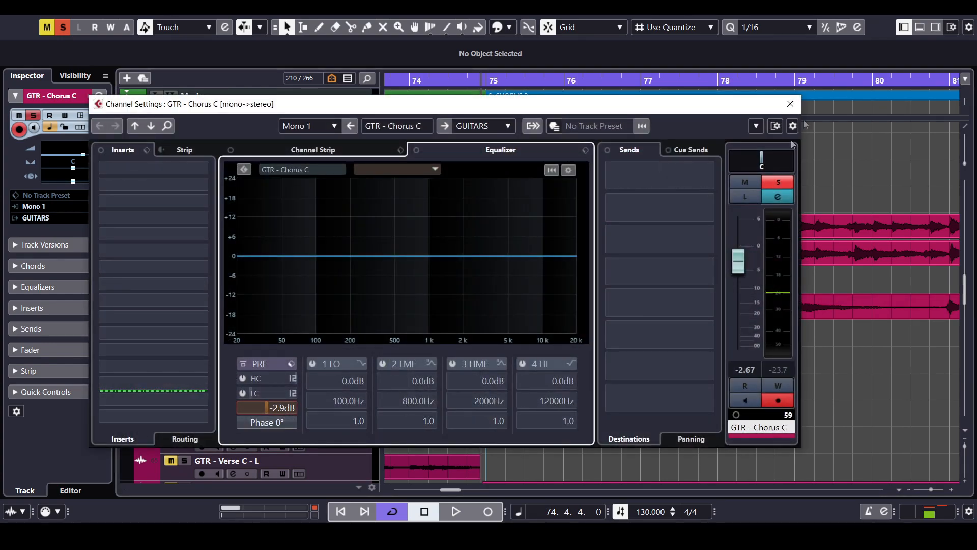
{"action": "left_click", "coordinate": [792, 104]}
{"action": "key", "text": "space"}
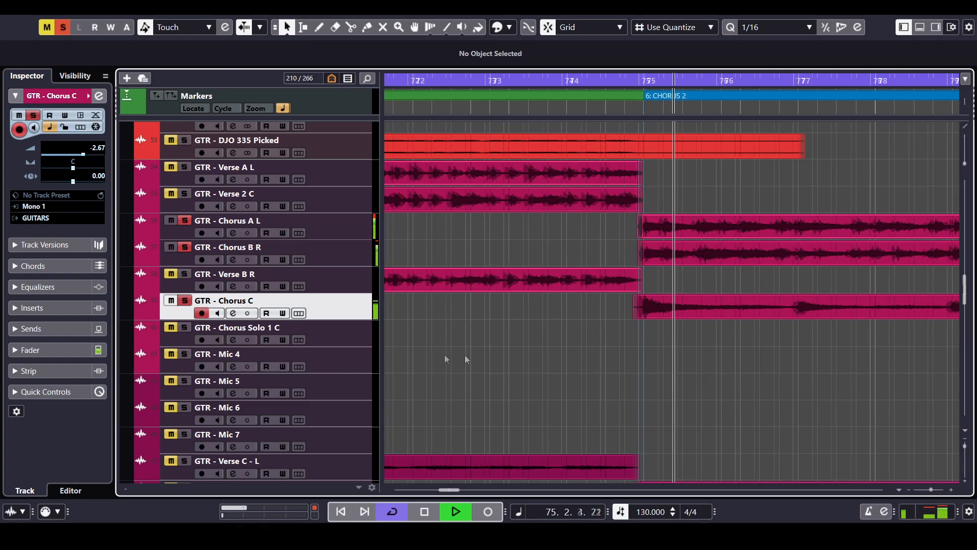
Solo GTR - Chorus C - L and GTR - Chorus D - R and check their panning and clips during CHORUS 2 playback
{"action": "scroll", "coordinate": [670, 321], "scroll_direction": "down", "scroll_amount": 5}
{"action": "scroll", "coordinate": [574, 278], "scroll_direction": "up", "scroll_amount": 3}
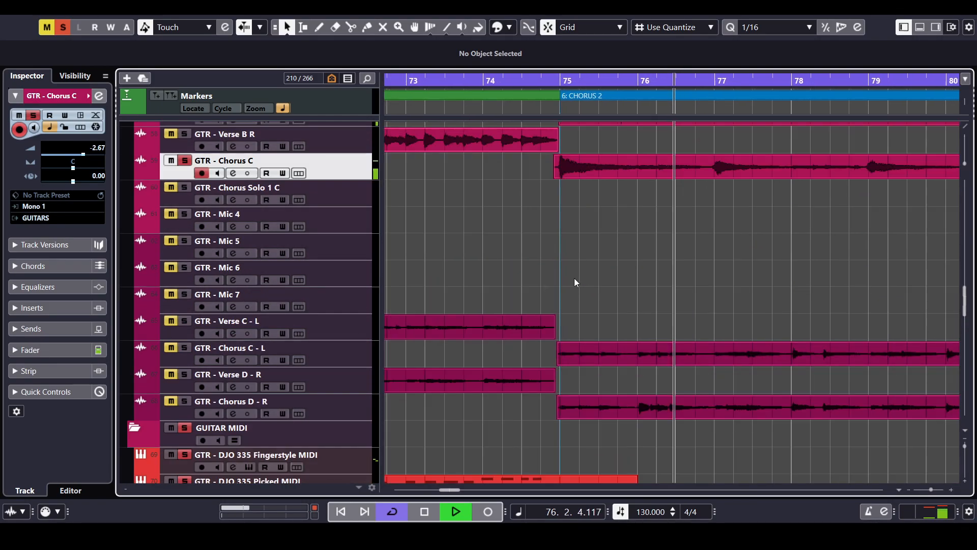
{"action": "left_click", "coordinate": [345, 353]}
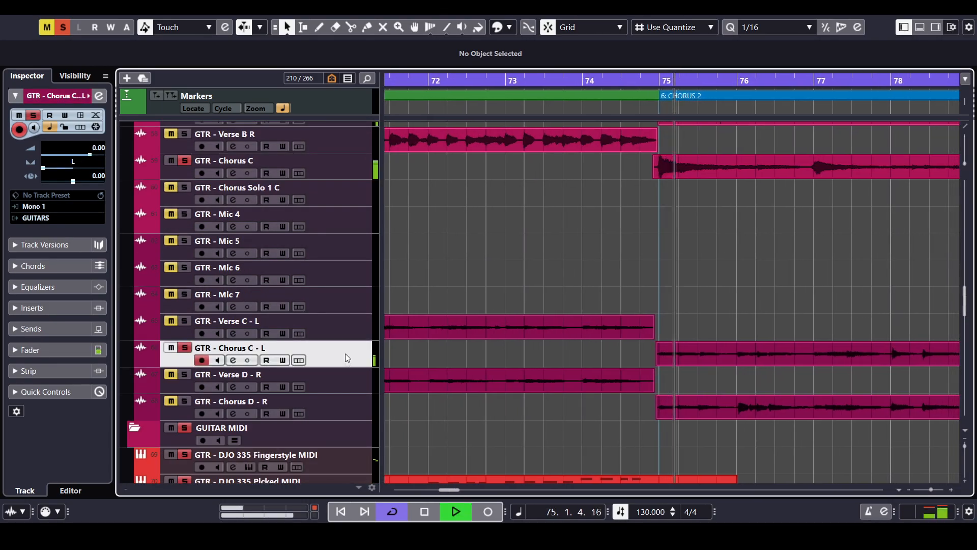
{"action": "left_click", "coordinate": [348, 409]}
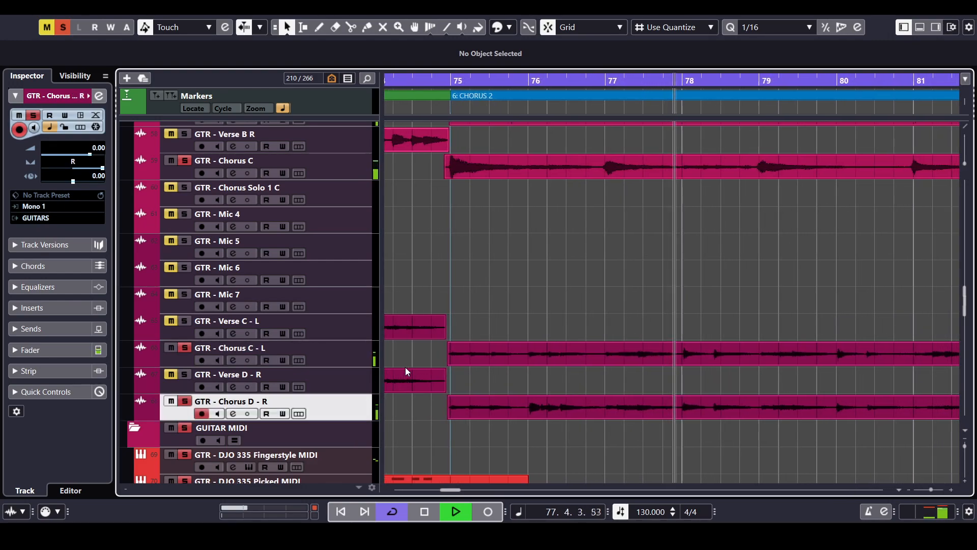
{"action": "scroll", "coordinate": [803, 304], "scroll_direction": "down", "scroll_amount": 8}
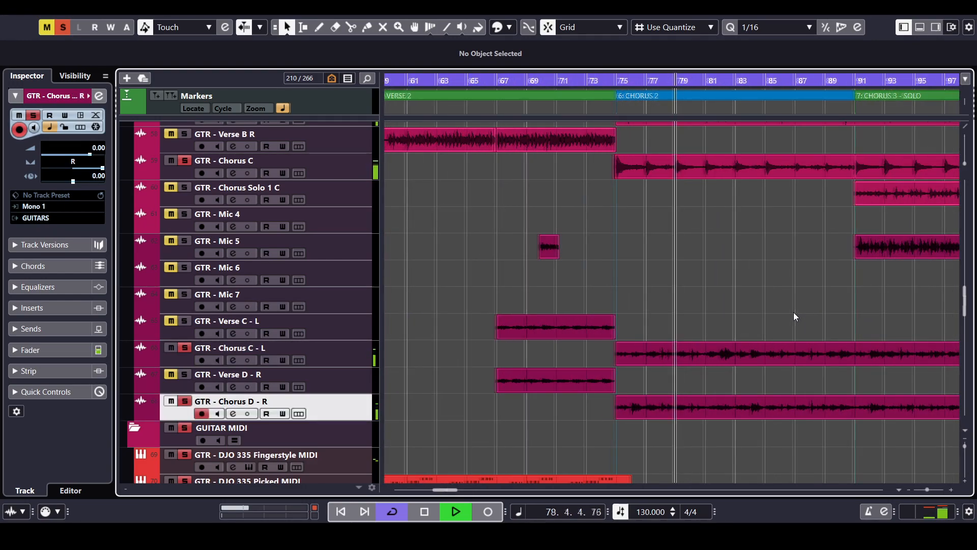
Review the guitar audio parts from Verse 2 to the fade-out during playback, and stop the playback
{"action": "scroll", "coordinate": [784, 311], "scroll_direction": "down", "scroll_amount": 1}
{"action": "scroll", "coordinate": [655, 299], "scroll_direction": "right", "scroll_amount": 3}
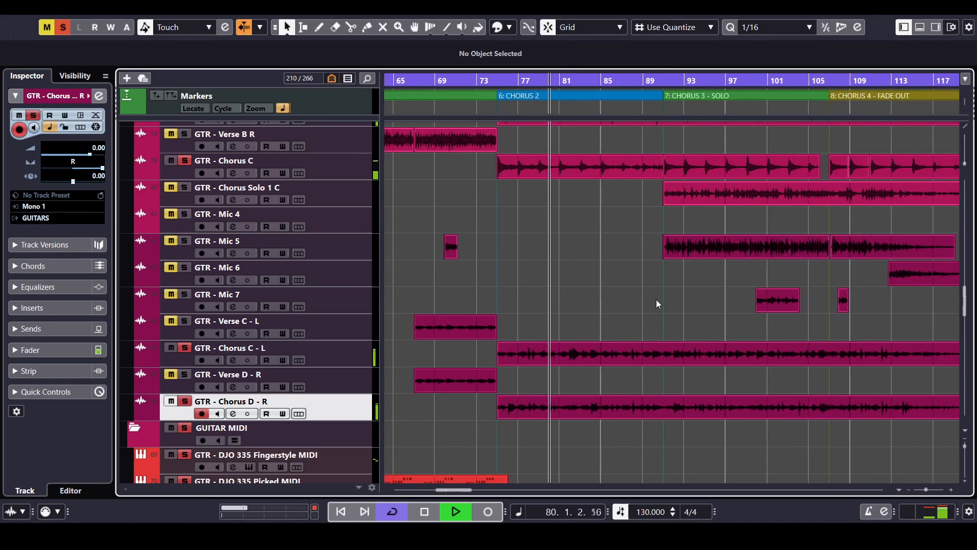
{"action": "scroll", "coordinate": [723, 303], "scroll_direction": "up", "scroll_amount": 1}
{"action": "scroll", "coordinate": [730, 303], "scroll_direction": "up", "scroll_amount": 3}
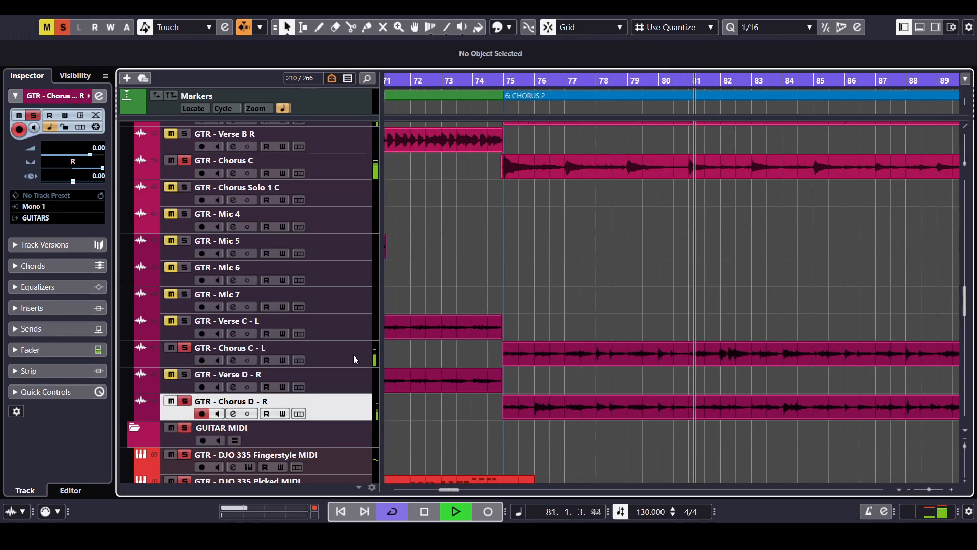
{"action": "scroll", "coordinate": [651, 304], "scroll_direction": "down", "scroll_amount": 6}
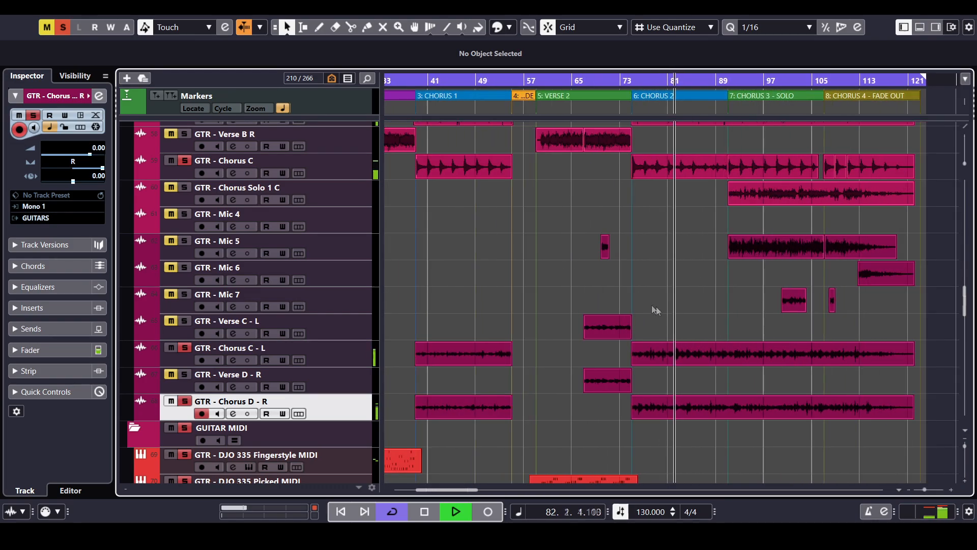
{"action": "key", "text": "space"}
Unsolo the guitar AUDIO folder and collapse it
{"action": "scroll", "coordinate": [461, 288], "scroll_direction": "up", "scroll_amount": 5}
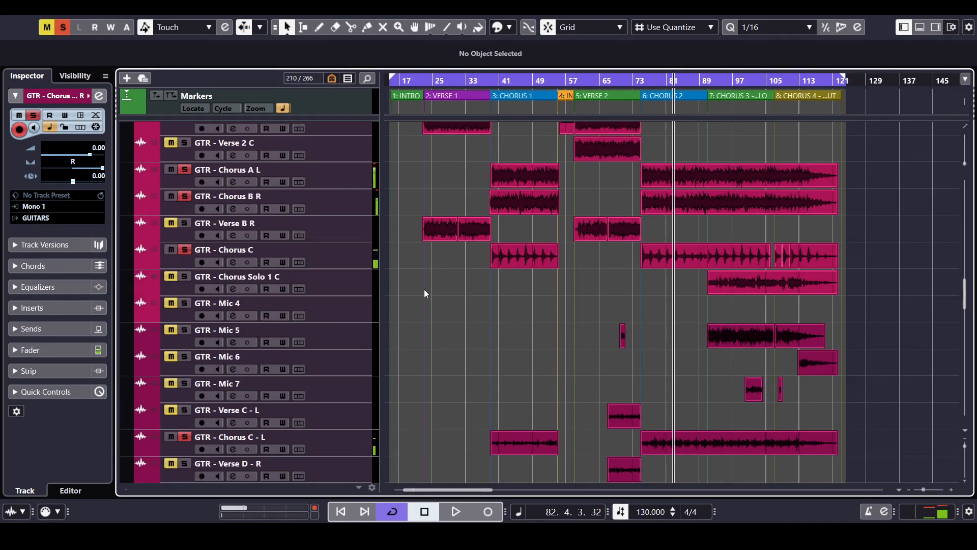
{"action": "scroll", "coordinate": [427, 294], "scroll_direction": "left", "scroll_amount": 1}
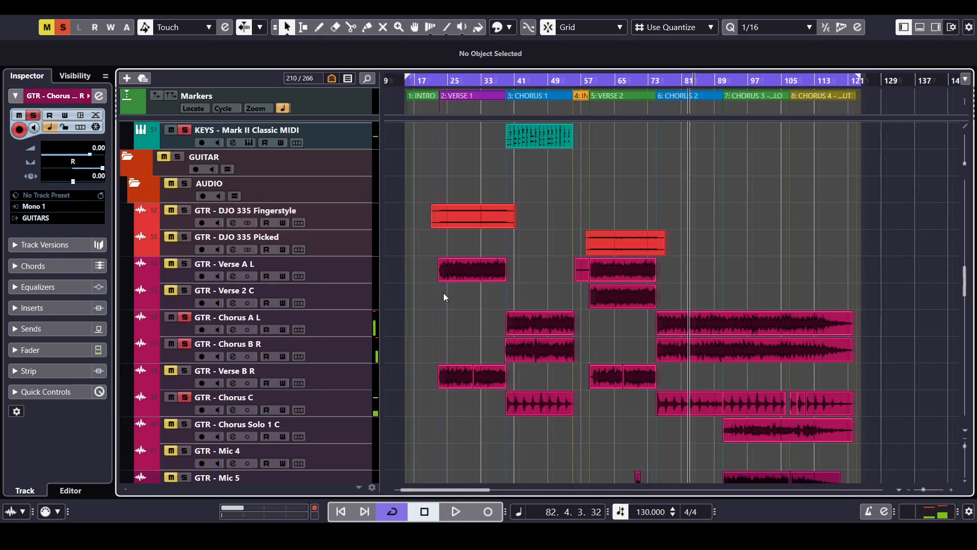
{"action": "left_click", "coordinate": [170, 194]}
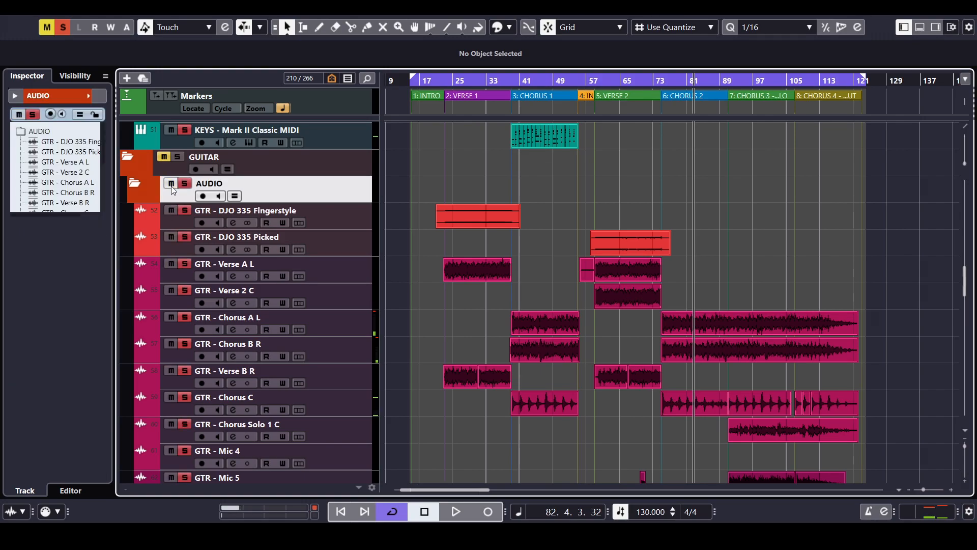
{"action": "left_click", "coordinate": [135, 184]}
{"action": "scroll", "coordinate": [654, 227], "scroll_direction": "right", "scroll_amount": 1}
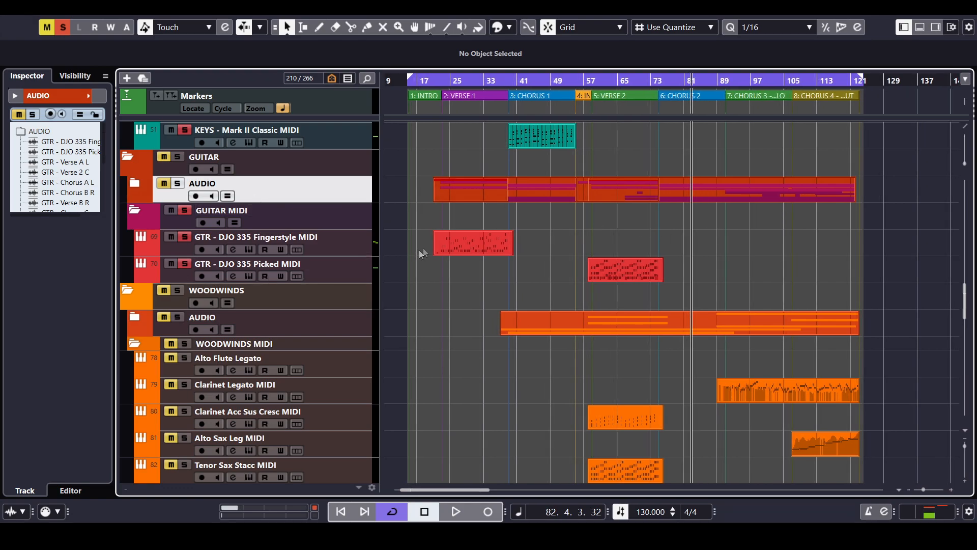
Solo the WOODWINDS MIDI folder and inspect the Kontakt instrument of the Alto Flute Legato track
{"action": "scroll", "coordinate": [392, 246], "scroll_direction": "down", "scroll_amount": 5}
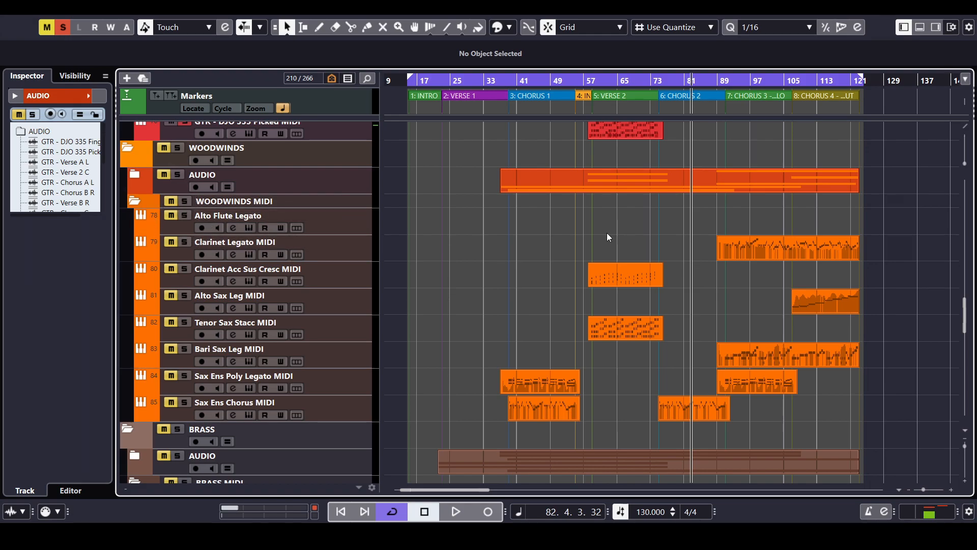
{"action": "left_click", "coordinate": [186, 202]}
{"action": "left_click", "coordinate": [349, 230]}
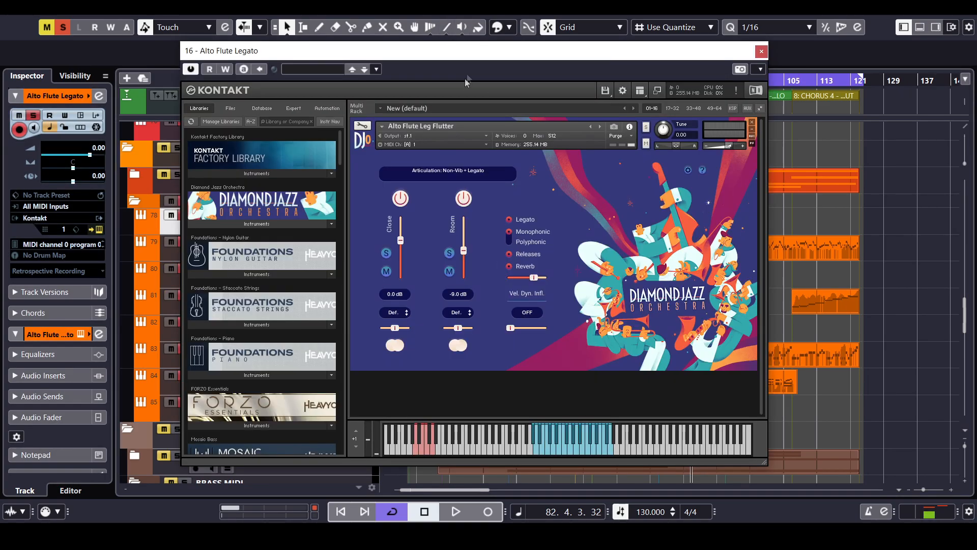
{"action": "left_click_drag", "start_coordinate": [466, 52], "coordinate": [514, 53]}
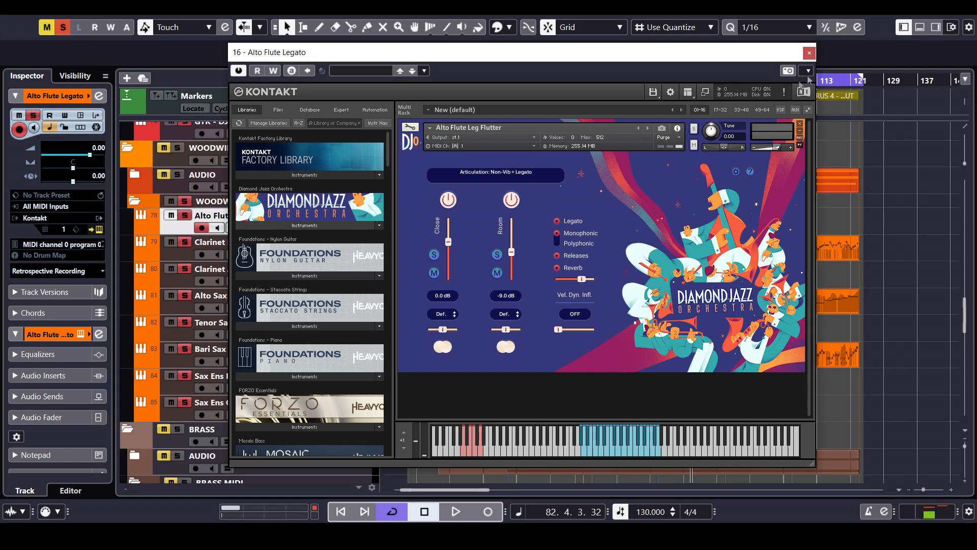
{"action": "left_click", "coordinate": [809, 53]}
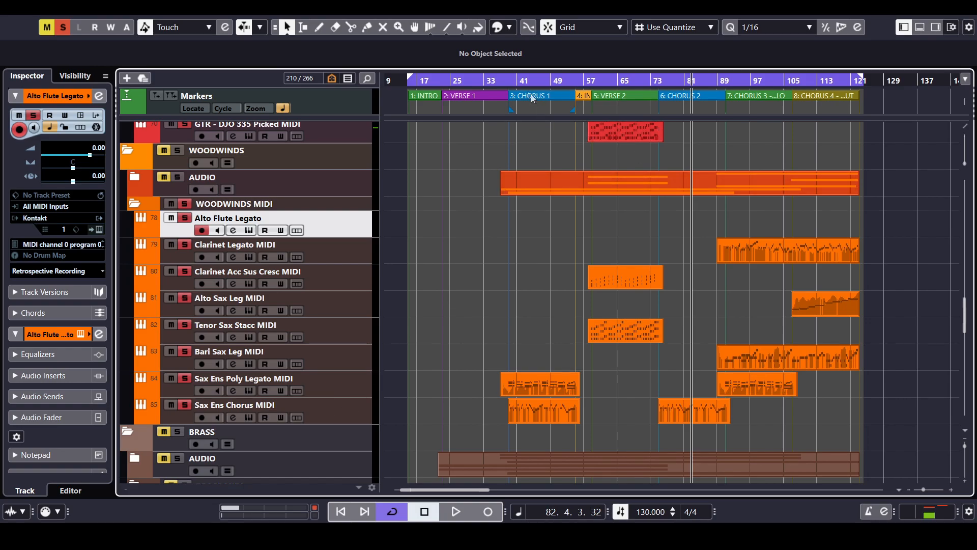
Mute the Sax Ens Poly Legato MIDI track and play the woodwinds from the start of Chorus 1
{"action": "left_click_drag", "start_coordinate": [522, 83], "coordinate": [506, 312]}
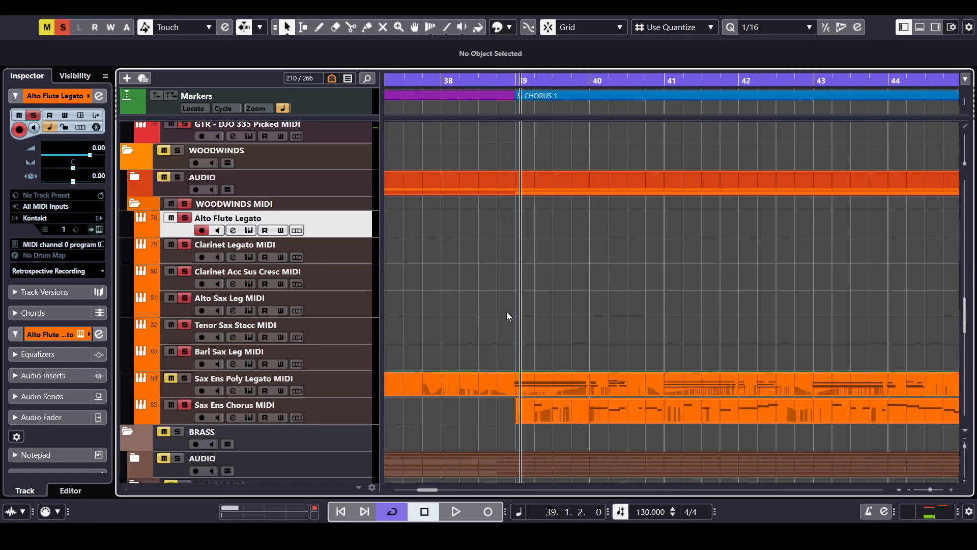
{"action": "key", "text": "space"}
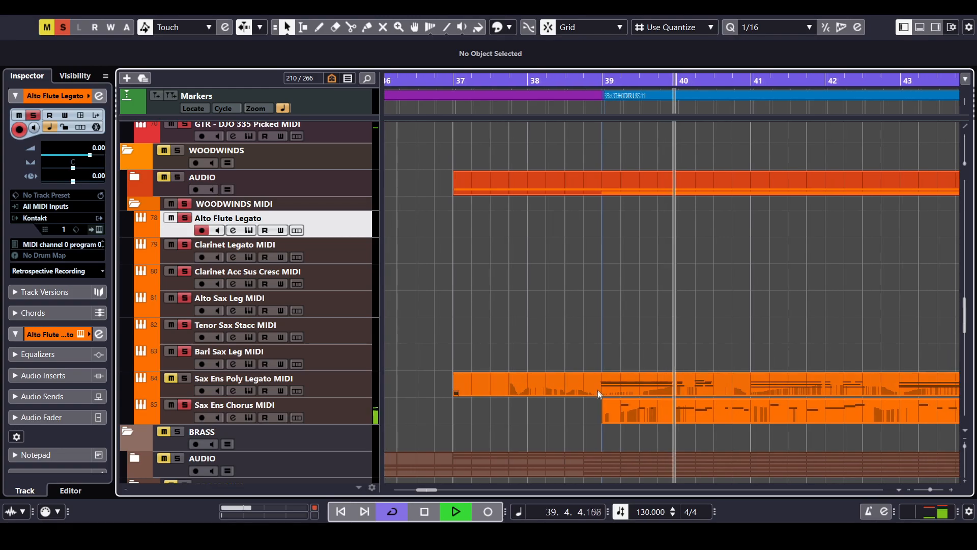
{"action": "scroll", "coordinate": [720, 414], "scroll_direction": "down", "scroll_amount": 3}
{"action": "scroll", "coordinate": [653, 340], "scroll_direction": "right", "scroll_amount": 3}
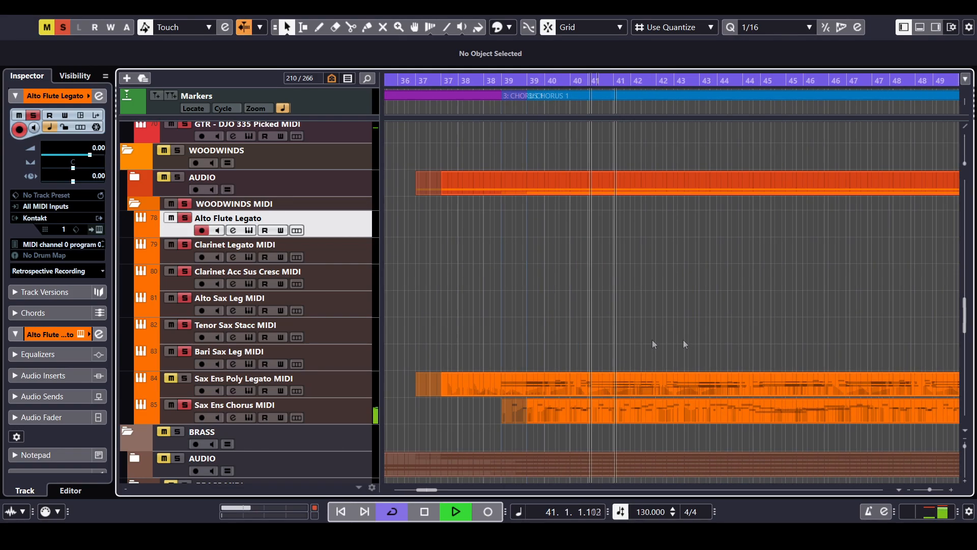
{"action": "key", "text": "g"}
{"action": "key", "text": "g"}
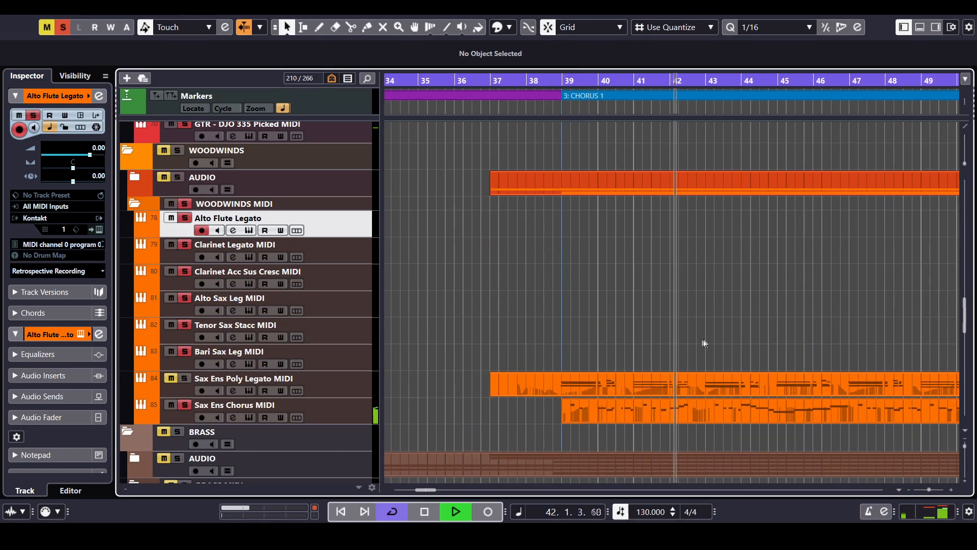
{"action": "left_click_drag", "start_coordinate": [726, 335], "coordinate": [600, 324]}
Examine the Sax Ens Chorus part's Chorus 1 notes in an enlarged Key Editor, and close the editor
{"action": "double_click", "coordinate": [644, 403]}
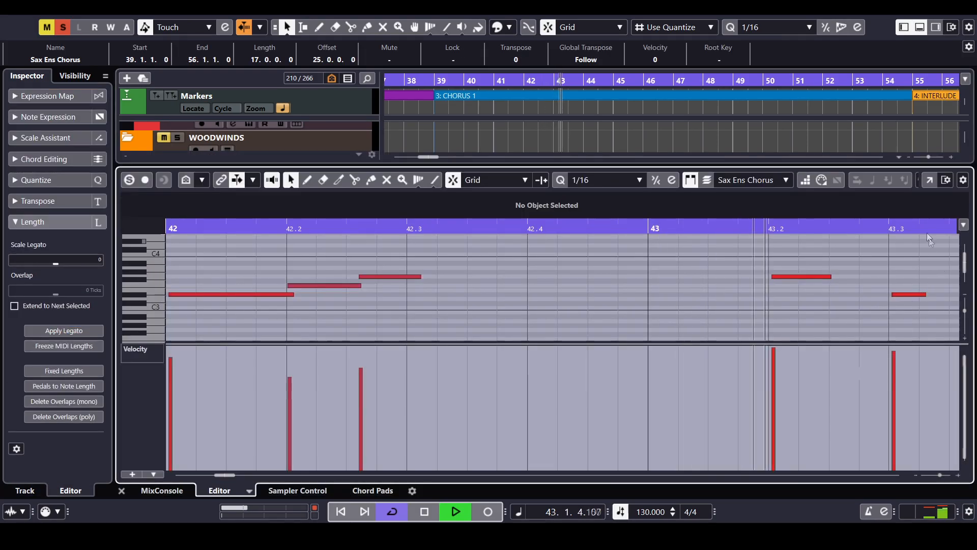
{"action": "left_click", "coordinate": [927, 182]}
{"action": "key", "text": "h"}
{"action": "key", "text": "h"}
{"action": "key", "text": "h"}
{"action": "key", "text": "h"}
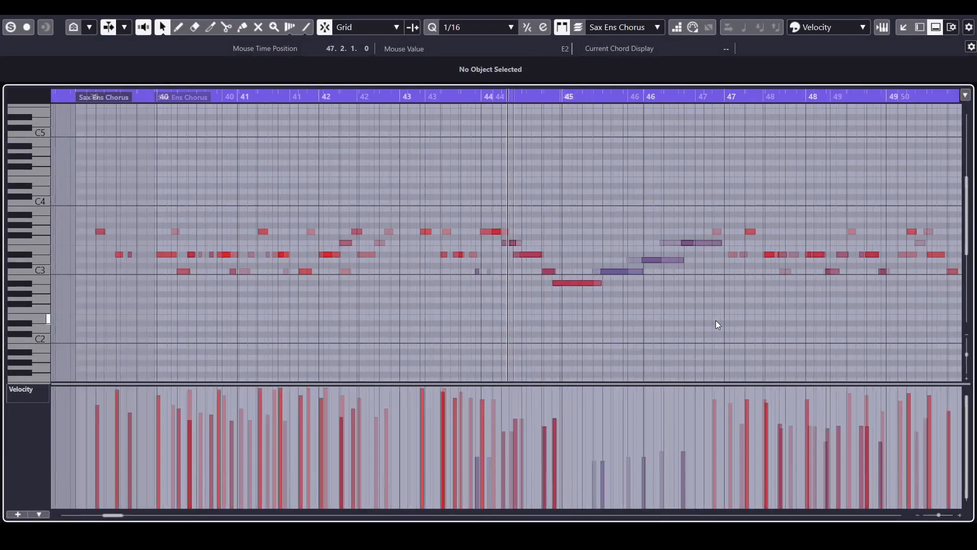
{"action": "key", "text": "g"}
{"action": "key", "text": "g"}
{"action": "key", "text": "g"}
{"action": "key", "text": "g"}
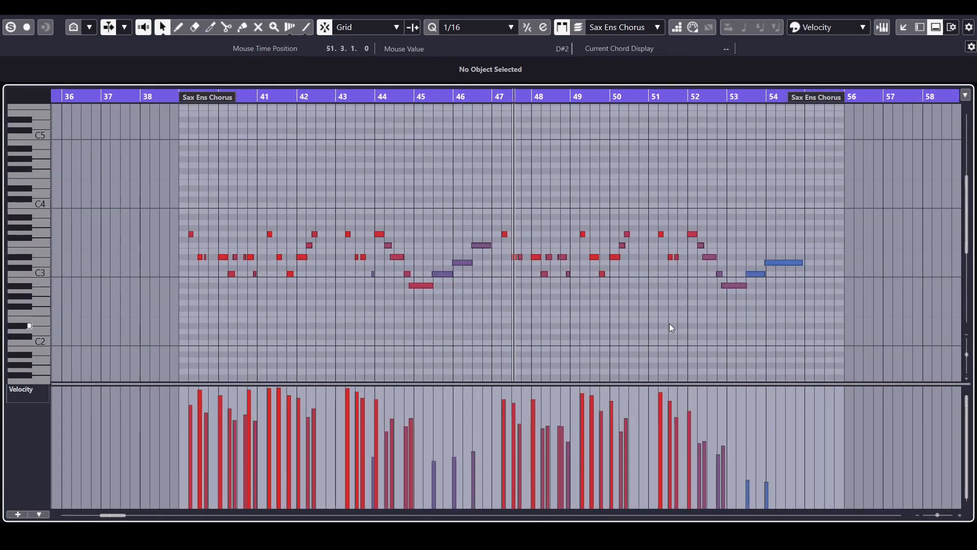
{"action": "left_click", "coordinate": [920, 28]}
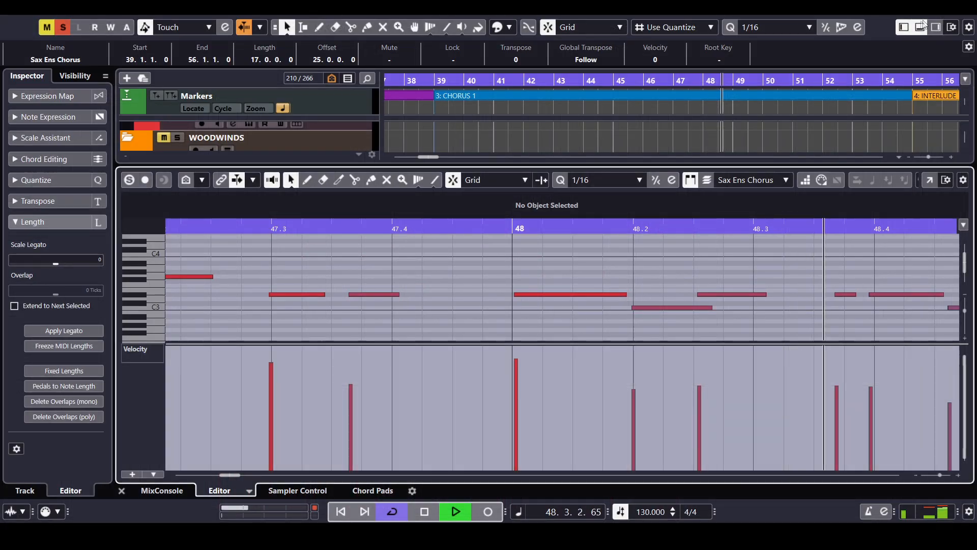
{"action": "left_click", "coordinate": [921, 28]}
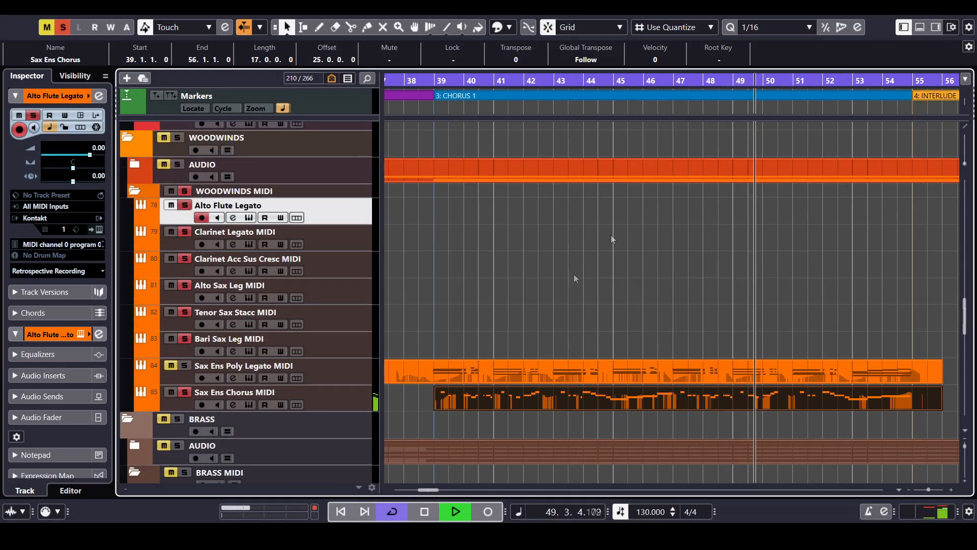
Inspect the Kontakt instrument of the Sax Ens Chorus MIDI track and close its window
{"action": "left_click", "coordinate": [328, 402]}
{"action": "key", "text": "F11"}
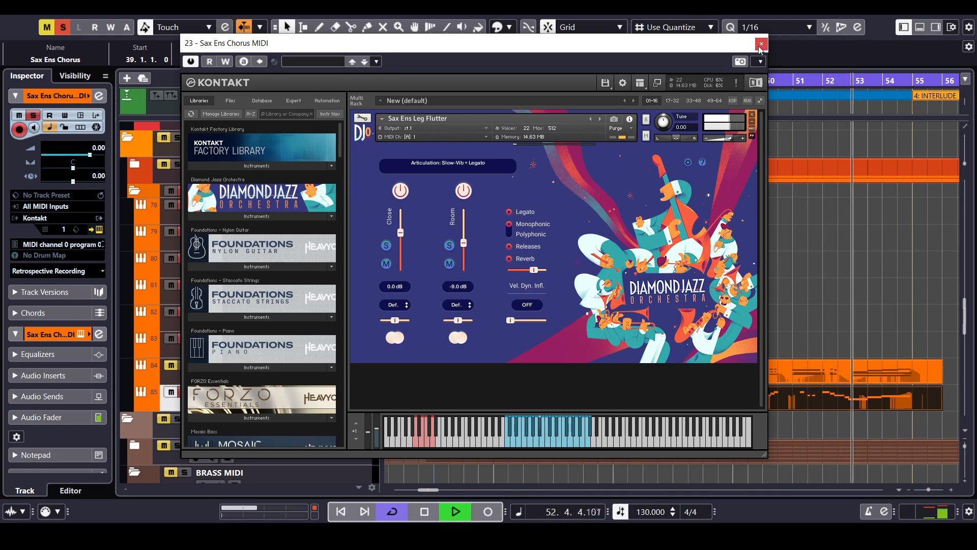
{"action": "key", "text": "F11"}
Review the woodwind MIDI parts around the end of Chorus 1 and stop the playback
{"action": "key", "text": "h"}
{"action": "key", "text": "h"}
{"action": "key", "text": "g"}
{"action": "key", "text": "g"}
{"action": "key", "text": "g"}
{"action": "scroll", "coordinate": [599, 330], "scroll_direction": "left", "scroll_amount": 4}
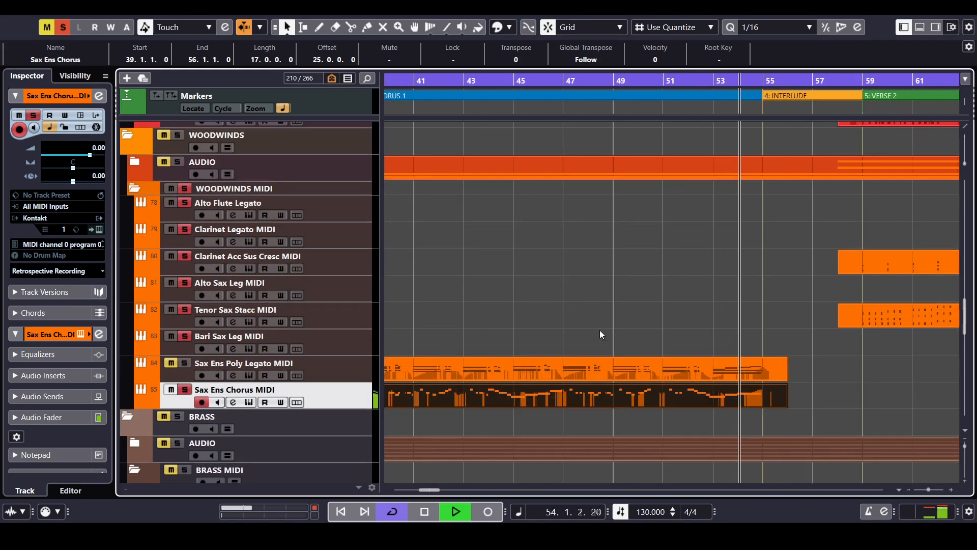
{"action": "scroll", "coordinate": [579, 333], "scroll_direction": "up", "scroll_amount": 3}
{"action": "key", "text": "g"}
{"action": "key", "text": "g"}
{"action": "scroll", "coordinate": [618, 280], "scroll_direction": "down", "scroll_amount": 3}
{"action": "scroll", "coordinate": [618, 279], "scroll_direction": "left", "scroll_amount": 2}
{"action": "key", "text": "space"}
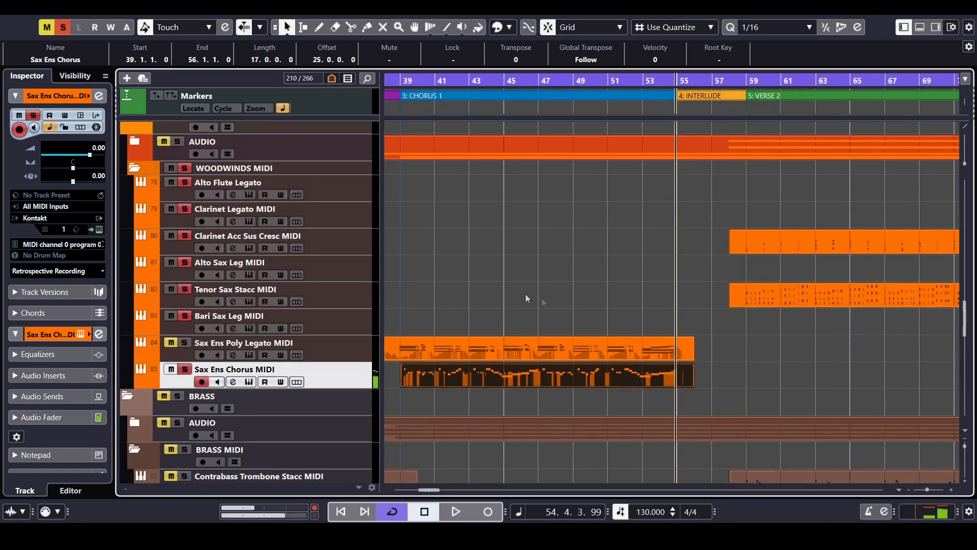
Unmute the Sax Ens Poly Legato MIDI track, select both sax ensemble parts, and play them from the start of Chorus 1
{"action": "scroll", "coordinate": [542, 298], "scroll_direction": "left", "scroll_amount": 1}
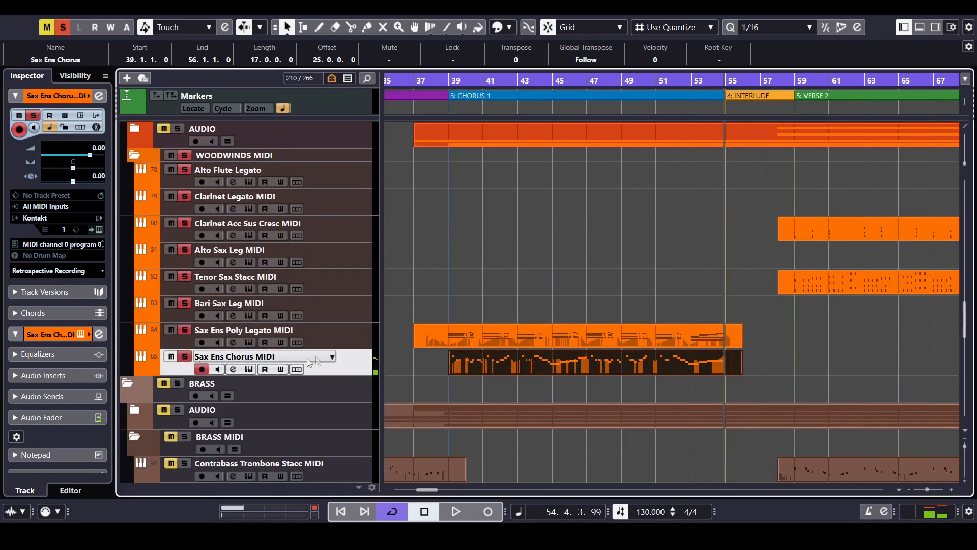
{"action": "left_click", "coordinate": [329, 345]}
{"action": "left_click", "coordinate": [466, 96]}
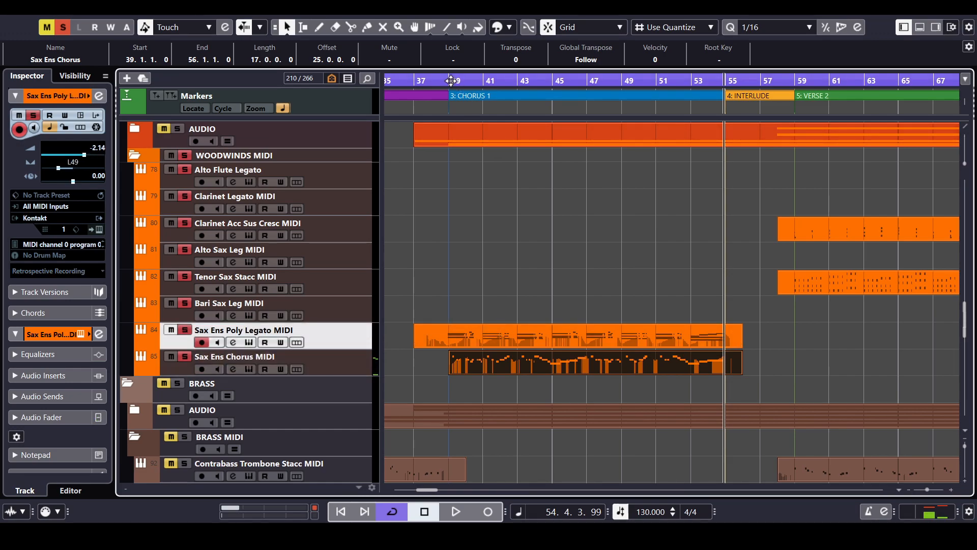
{"action": "left_click", "coordinate": [558, 344], "text": "shift"}
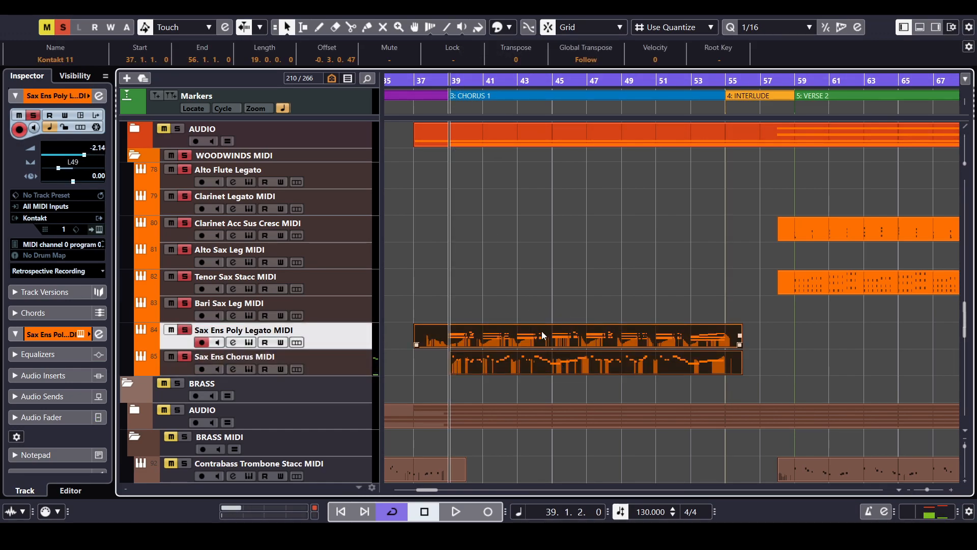
{"action": "key", "text": "space"}
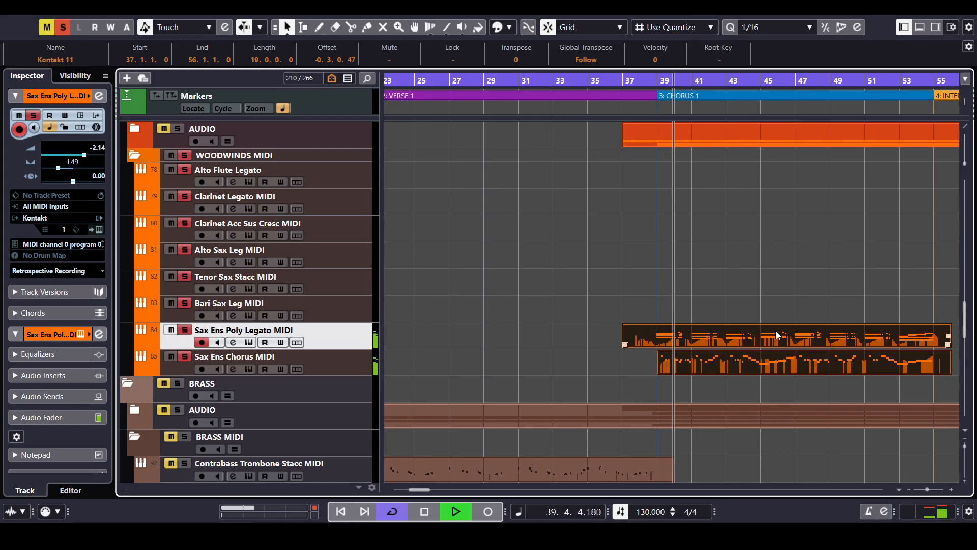
Open both selected sax ensemble parts together in an enlarged Key Editor and examine their Chorus 1 notes
{"action": "key", "text": "ctrl+e"}
{"action": "left_click", "coordinate": [929, 182]}
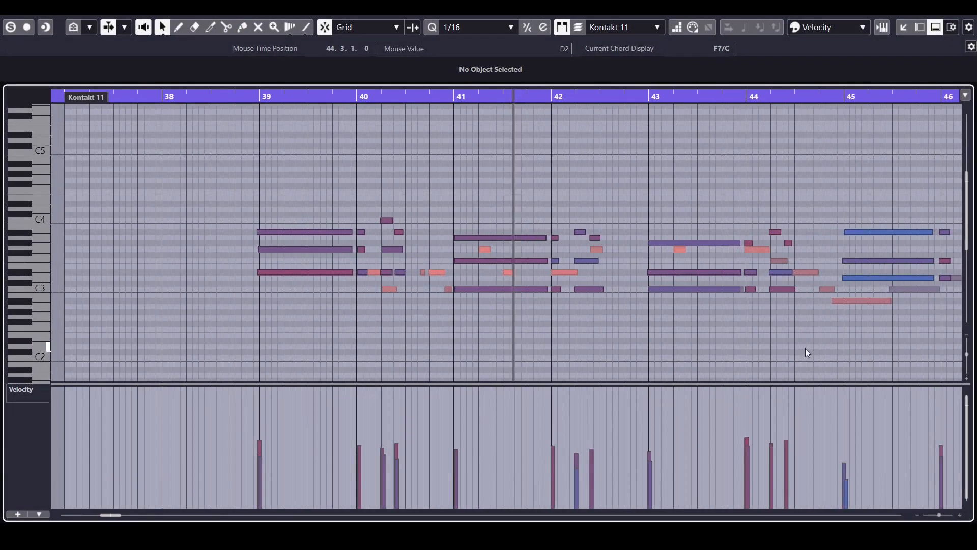
{"action": "left_click_drag", "start_coordinate": [805, 348], "coordinate": [674, 351]}
{"action": "key", "text": "g"}
{"action": "key", "text": "g"}
{"action": "key", "text": "g"}
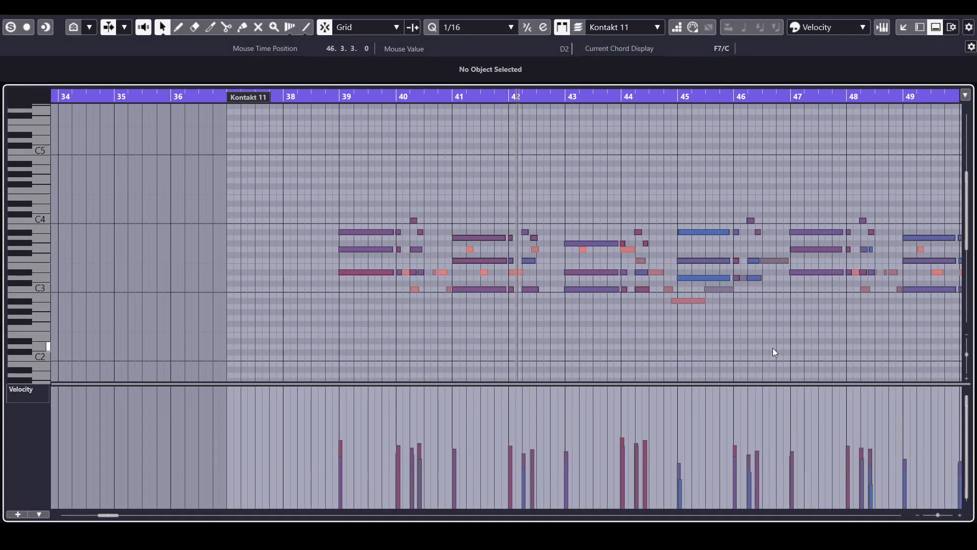
{"action": "left_click_drag", "start_coordinate": [772, 347], "coordinate": [592, 347]}
{"action": "key", "text": "g"}
{"action": "key", "text": "g"}
Inspect the Kontakt instrument of the Sax Ens Poly Legato MIDI track and close its window
{"action": "left_click_drag", "start_coordinate": [834, 218], "coordinate": [738, 214]}
{"action": "key", "text": "e"}
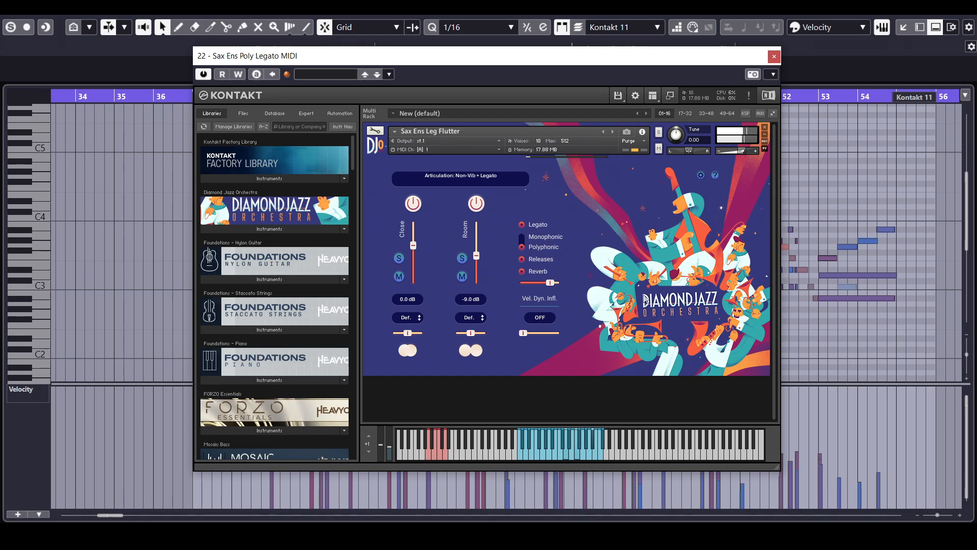
{"action": "left_click", "coordinate": [774, 58]}
Follow the combined sax ensemble chords and melody up to the end of Chorus 1 during playback
{"action": "left_click_drag", "start_coordinate": [771, 162], "coordinate": [663, 163]}
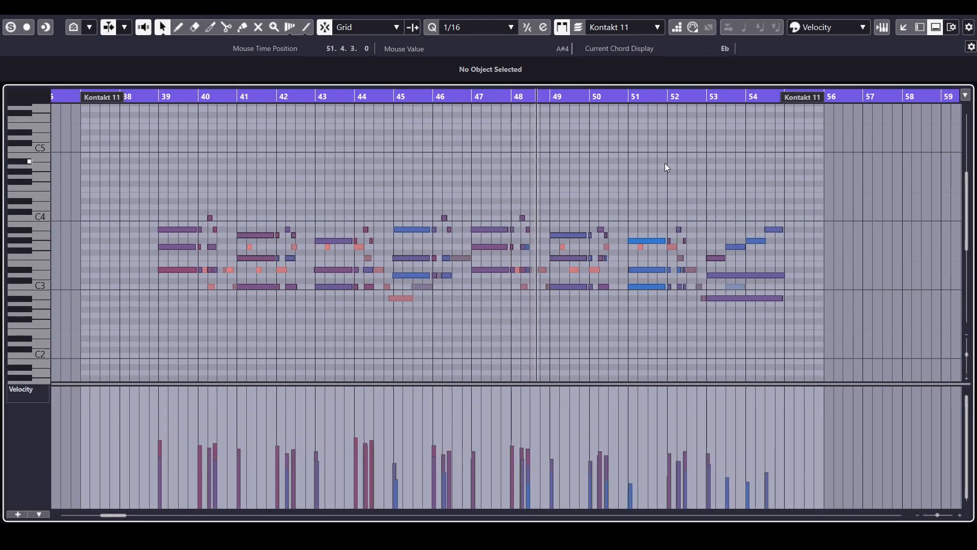
{"action": "left_click_drag", "start_coordinate": [652, 176], "coordinate": [679, 173]}
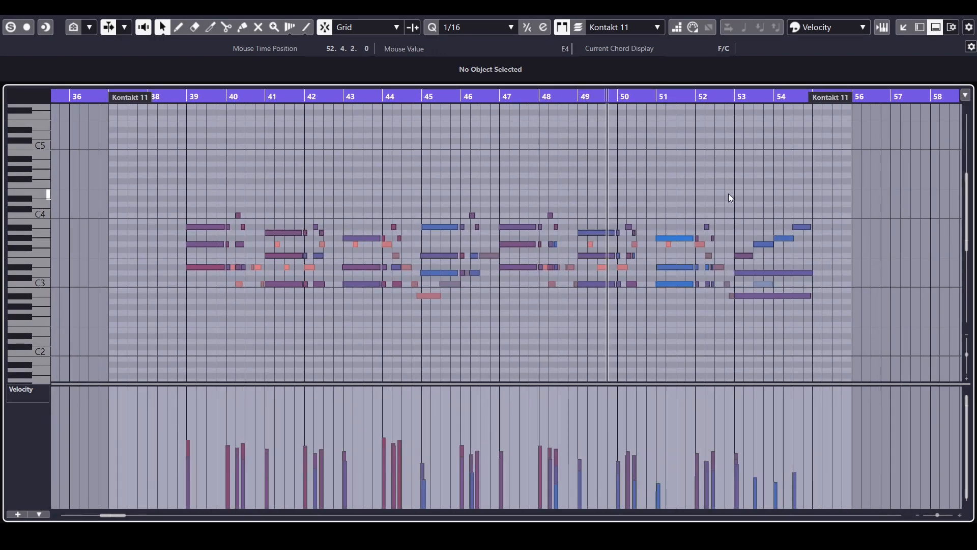
{"action": "left_click_drag", "start_coordinate": [728, 193], "coordinate": [644, 181]}
{"action": "scroll", "coordinate": [644, 181], "scroll_direction": "up", "scroll_amount": 5}
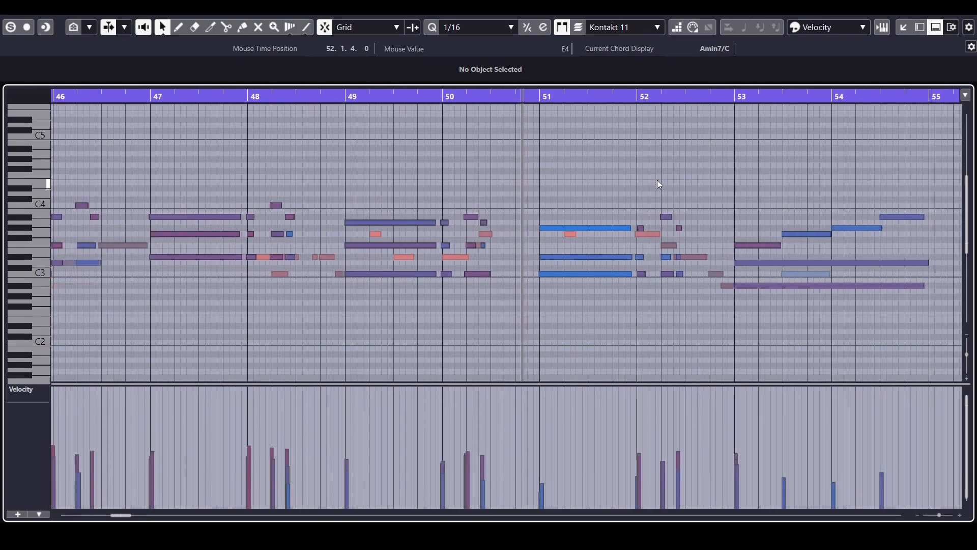
{"action": "scroll", "coordinate": [657, 179], "scroll_direction": "down", "scroll_amount": 8}
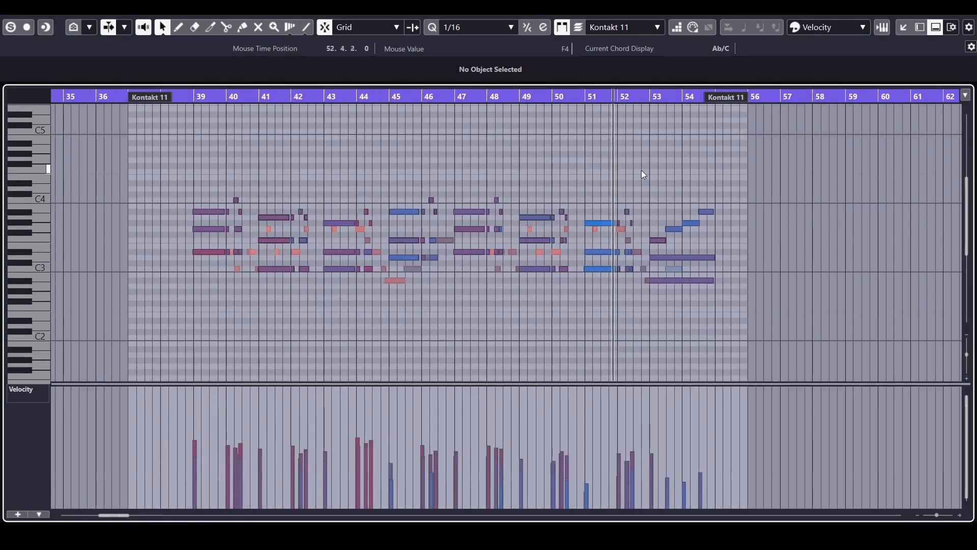
{"action": "left_click_drag", "start_coordinate": [641, 170], "coordinate": [664, 174]}
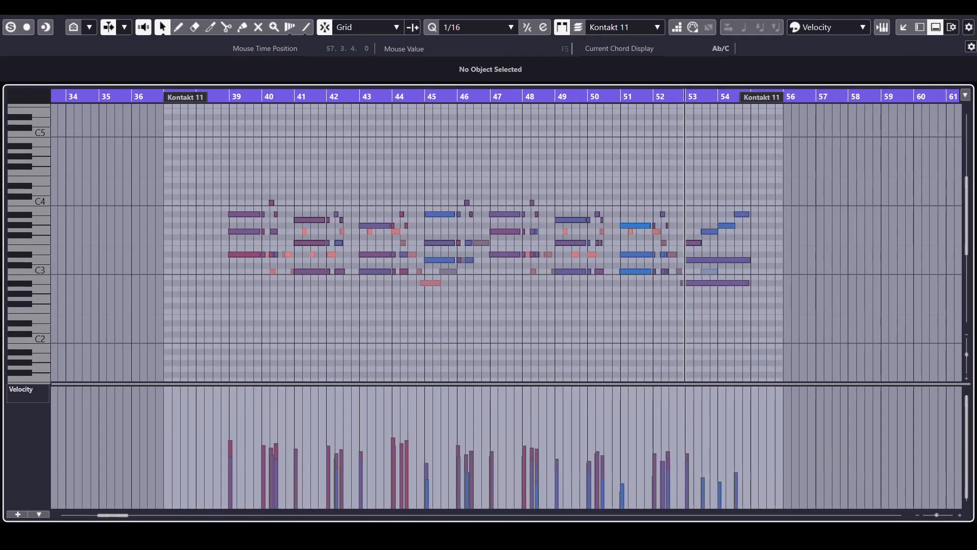
Close the enlarged Key Editor of the sax ensemble parts, return to the arrangement, and stop playback after Chorus 1
{"action": "left_click", "coordinate": [965, 7]}
{"action": "left_click", "coordinate": [919, 27]}
{"action": "key", "text": "g"}
{"action": "key", "text": "g"}
{"action": "key", "text": "g"}
{"action": "key", "text": "g"}
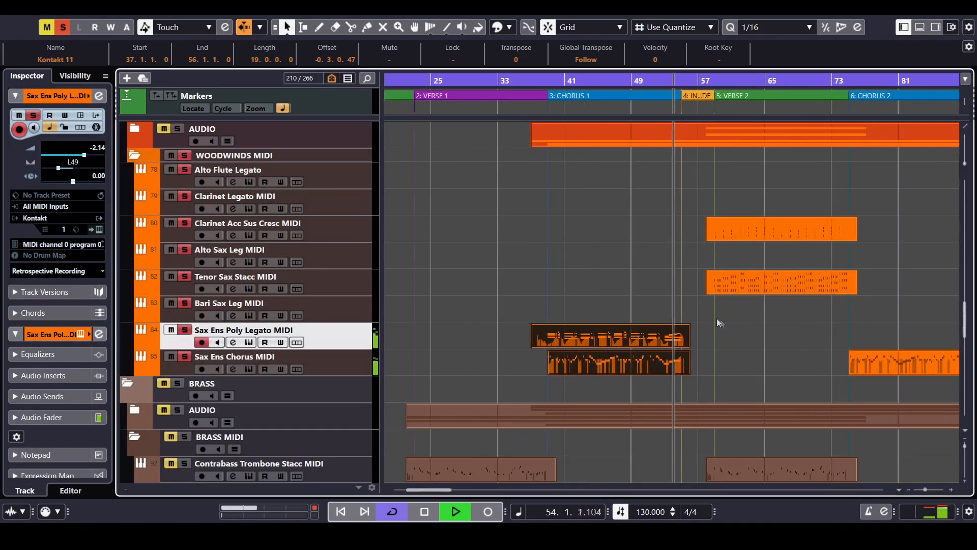
{"action": "scroll", "coordinate": [717, 322], "scroll_direction": "down", "scroll_amount": 4}
{"action": "key", "text": "h"}
{"action": "key", "text": "h"}
{"action": "key", "text": "g"}
{"action": "key", "text": "g"}
{"action": "left_click_drag", "start_coordinate": [789, 240], "coordinate": [696, 270]}
{"action": "key", "text": "space"}
Unmute the BRASS MIDI folder so that its tracks sound with the saxes
{"action": "scroll", "coordinate": [643, 204], "scroll_direction": "down", "scroll_amount": 2}
{"action": "scroll", "coordinate": [509, 244], "scroll_direction": "left", "scroll_amount": 1}
{"action": "scroll", "coordinate": [451, 251], "scroll_direction": "down", "scroll_amount": 3}
{"action": "scroll", "coordinate": [447, 251], "scroll_direction": "left", "scroll_amount": 2}
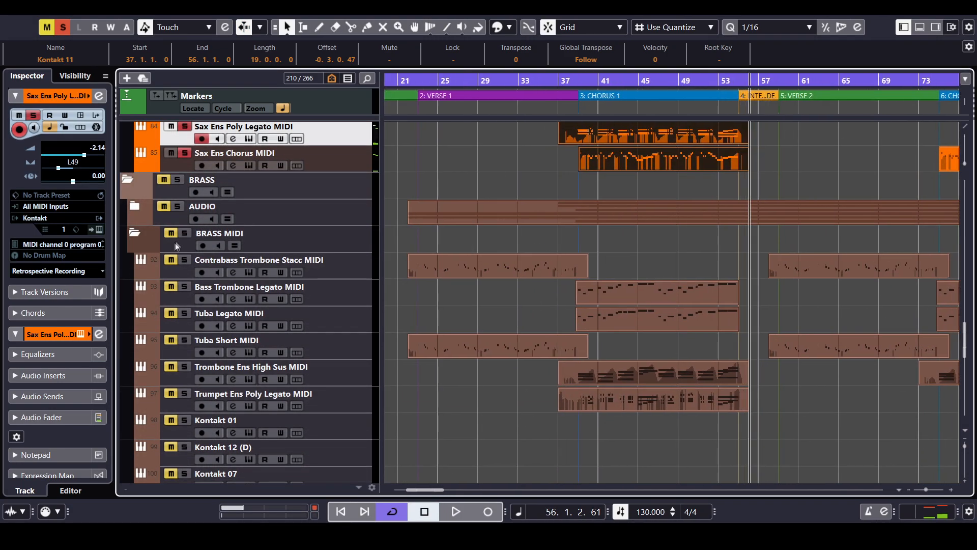
{"action": "left_click", "coordinate": [172, 233]}
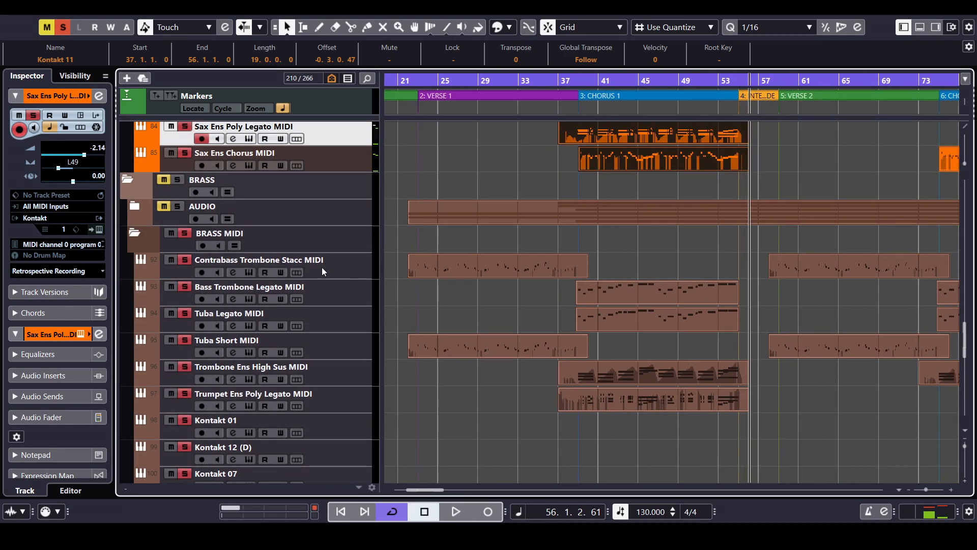
Open the Kontakt 01 track's instrument and list the Brass Solos instruments of the Diamond Jazz Orchestra library
{"action": "scroll", "coordinate": [353, 282], "scroll_direction": "down", "scroll_amount": 3}
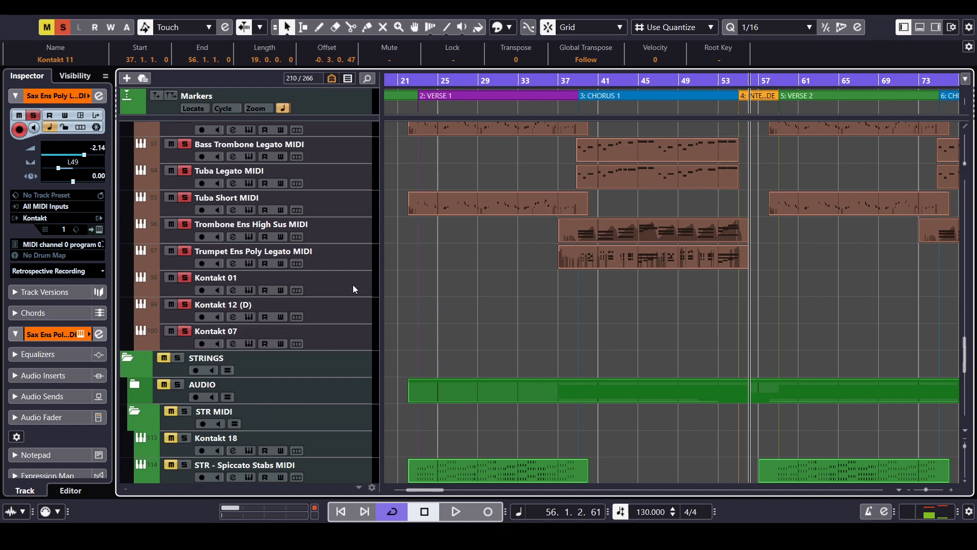
{"action": "left_click", "coordinate": [352, 285]}
{"action": "left_click", "coordinate": [249, 291]}
{"action": "left_click", "coordinate": [373, 230]}
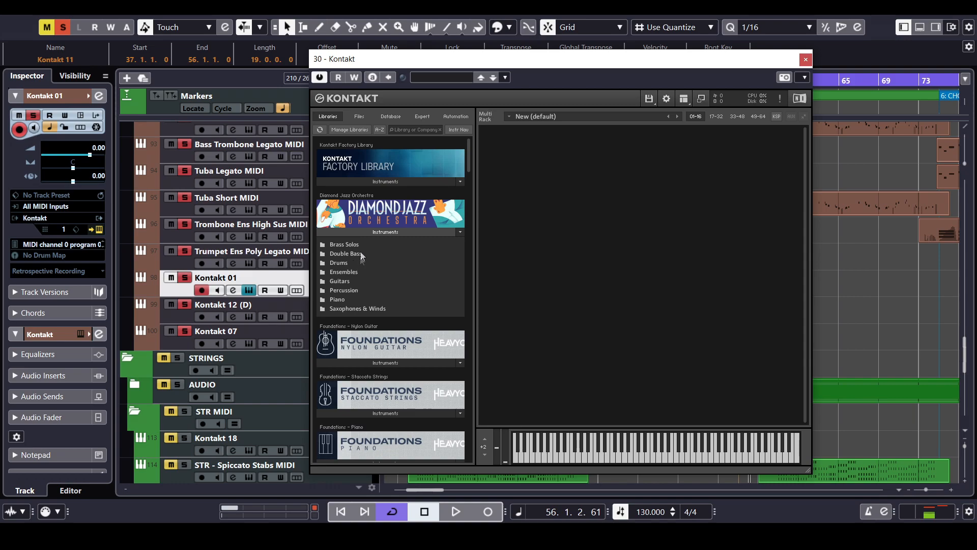
{"action": "left_click", "coordinate": [362, 244]}
{"action": "left_click", "coordinate": [386, 234]}
{"action": "left_click", "coordinate": [385, 234]}
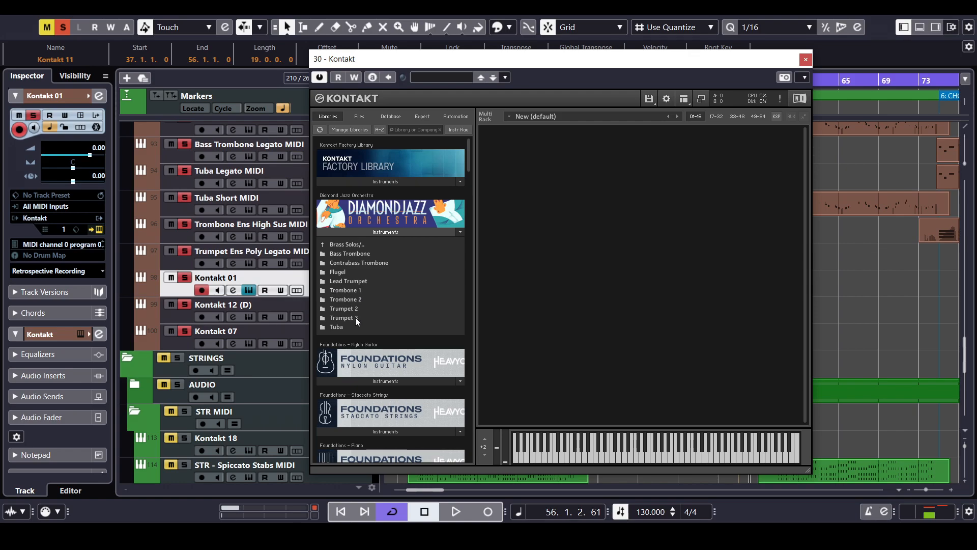
Browse the library's Bass Trombone and Ensembles folders in Kontakt, and close the instrument window
{"action": "left_click", "coordinate": [360, 244]}
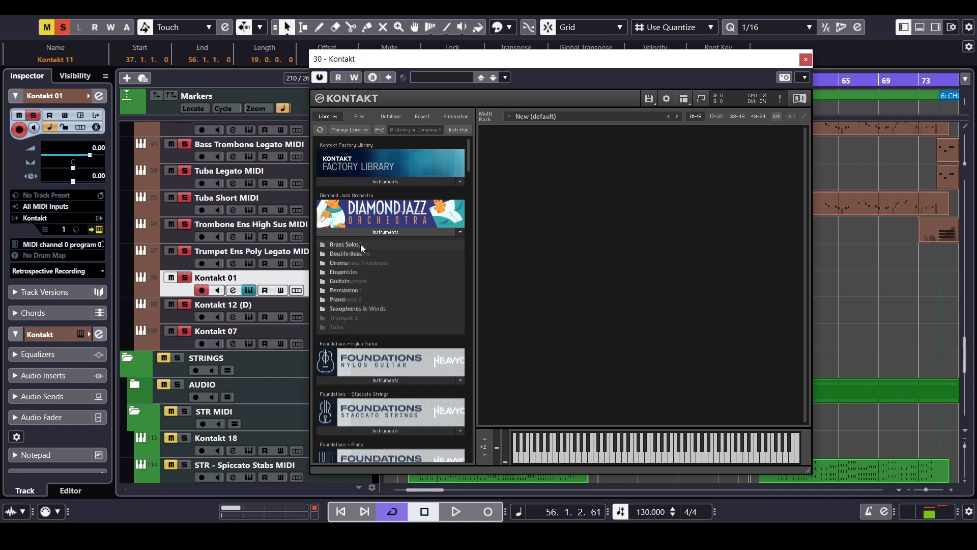
{"action": "left_click", "coordinate": [359, 246]}
{"action": "left_click", "coordinate": [365, 254]}
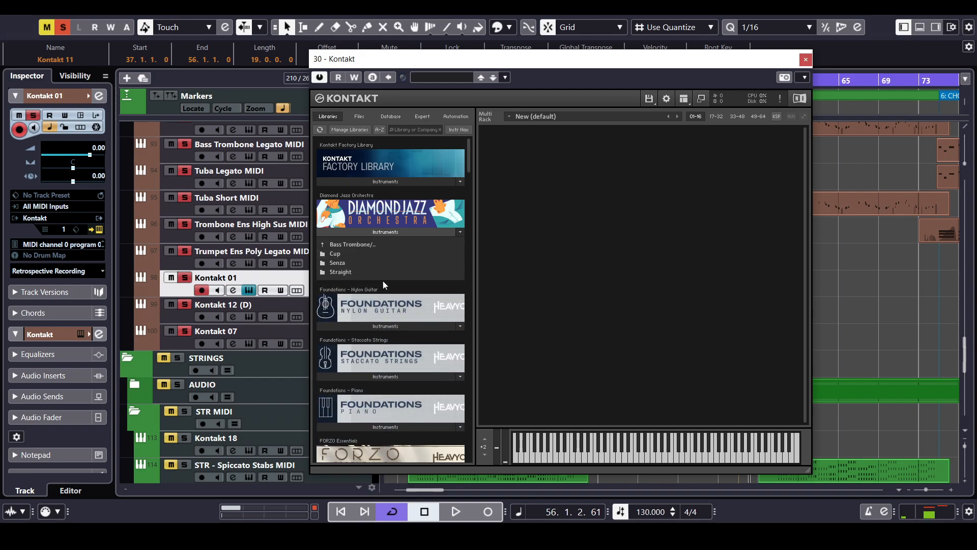
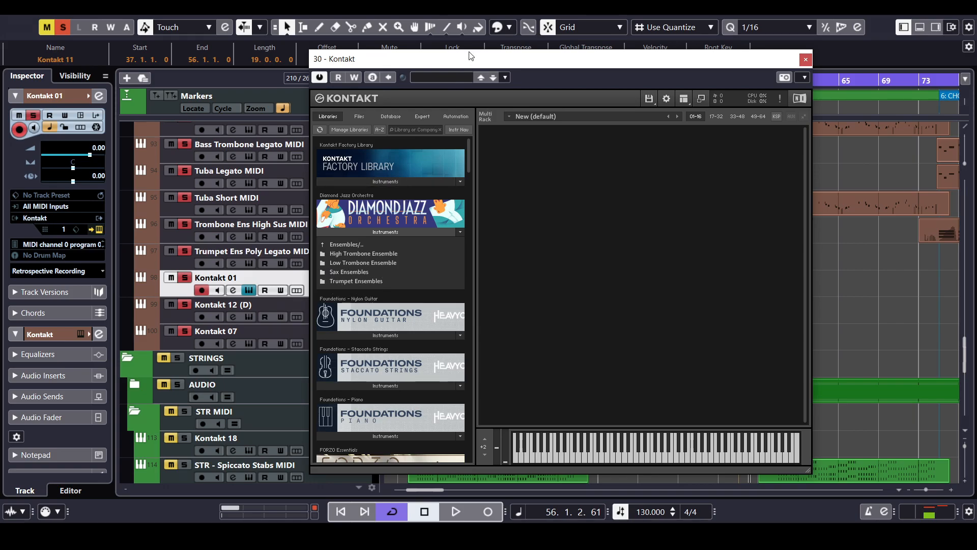
{"action": "left_click_drag", "start_coordinate": [471, 56], "coordinate": [408, 60]}
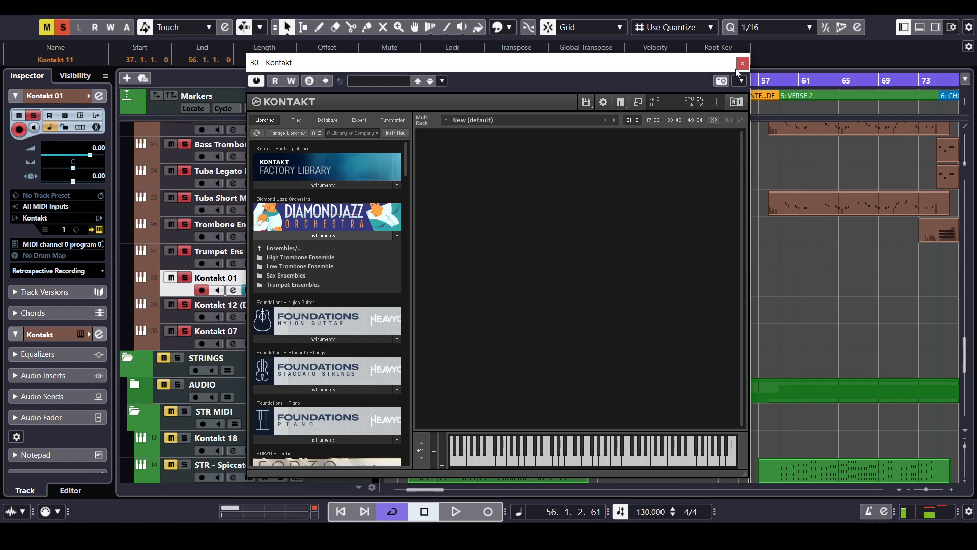
{"action": "left_click", "coordinate": [743, 63]}
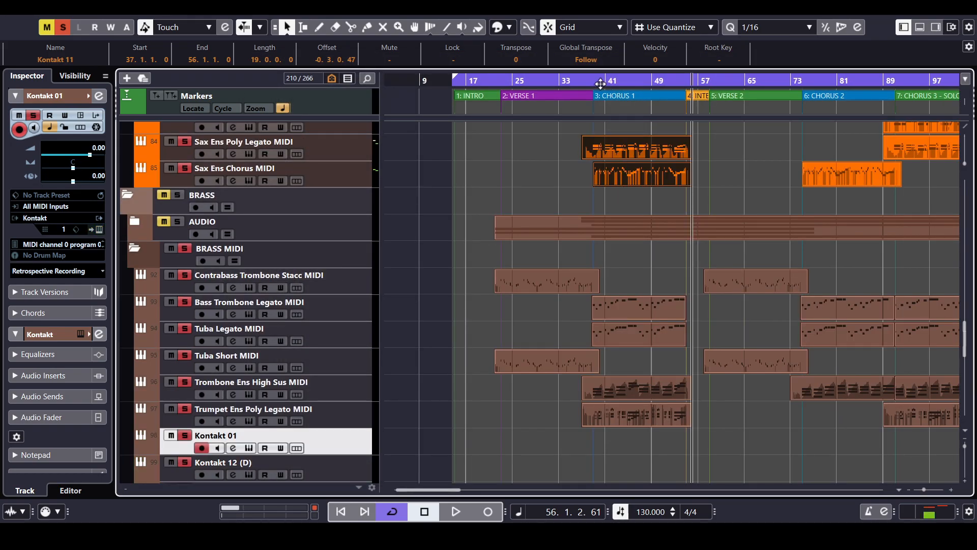
Play the brass and sax MIDI tracks from the start of Chorus 1
{"action": "left_click_drag", "start_coordinate": [601, 84], "coordinate": [655, 84]}
{"action": "key", "text": "space"}
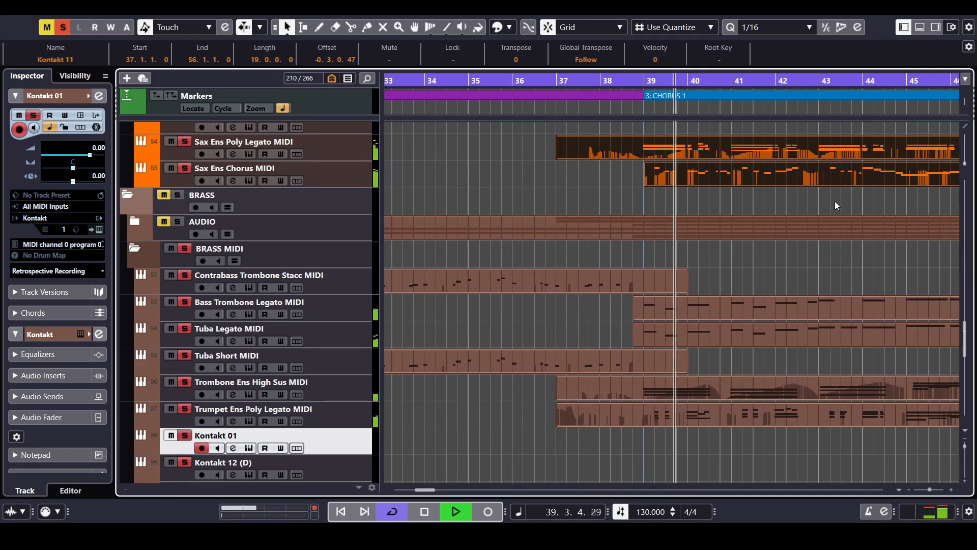
{"action": "key", "text": "g"}
{"action": "key", "text": "g"}
{"action": "key", "text": "g"}
{"action": "key", "text": "g"}
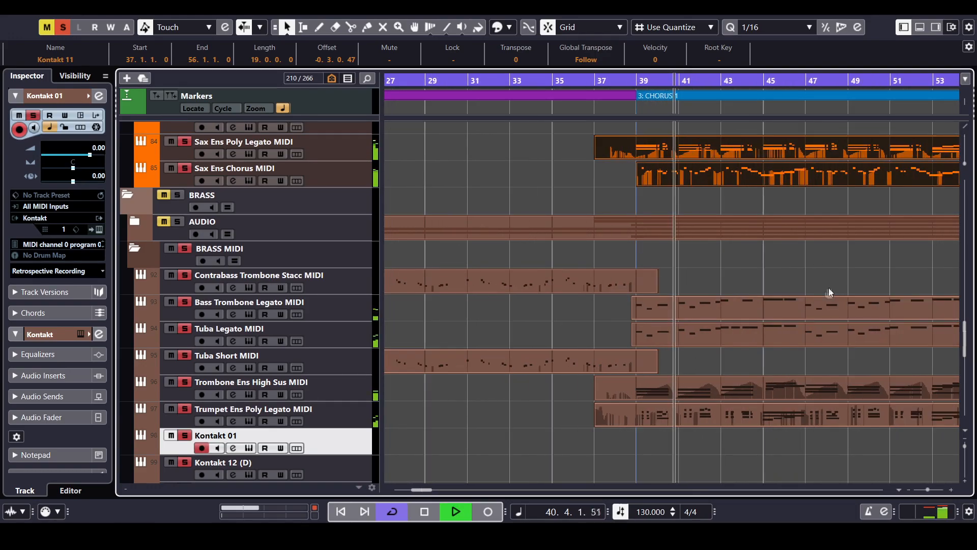
Select the Chorus 1 parts of the Bass Trombone, Tuba Legato, Trombone Ens and Trumpet Ens tracks, and open them together in an enlarged Key Editor
{"action": "left_click_drag", "start_coordinate": [829, 288], "coordinate": [667, 253]}
{"action": "left_click_drag", "start_coordinate": [598, 245], "coordinate": [633, 379]}
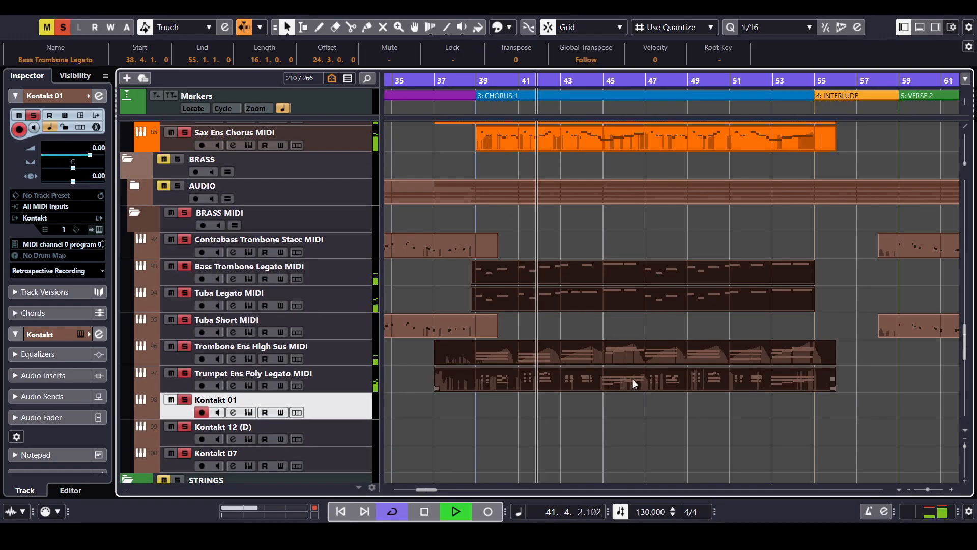
{"action": "double_click", "coordinate": [634, 379]}
{"action": "left_click", "coordinate": [930, 180]}
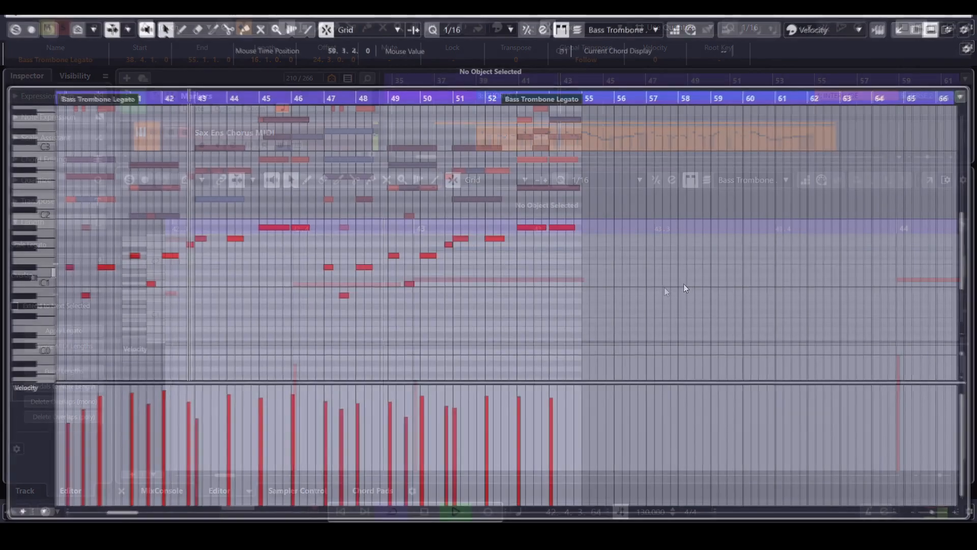
Examine the bass trombone line and the combined brass chords in the first half of Chorus 1 during playback
{"action": "scroll", "coordinate": [546, 315], "scroll_direction": "left", "scroll_amount": 2}
{"action": "key", "text": "h"}
{"action": "key", "text": "h"}
{"action": "key", "text": "h"}
{"action": "key", "text": "h"}
{"action": "key", "text": "h"}
{"action": "key", "text": "h"}
{"action": "left_click_drag", "start_coordinate": [808, 302], "coordinate": [594, 389]}
{"action": "key", "text": "g"}
{"action": "key", "text": "g"}
{"action": "left_click_drag", "start_coordinate": [649, 289], "coordinate": [512, 293]}
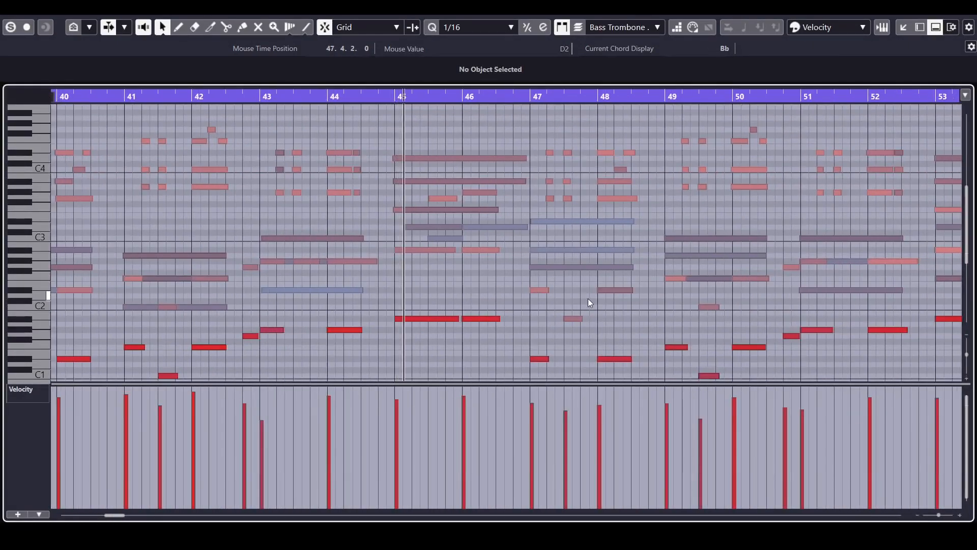
Follow the brass notes to the end of Chorus 1, shrinking the velocity lane to enlarge the note display
{"action": "left_click_drag", "start_coordinate": [588, 298], "coordinate": [483, 298]}
{"action": "left_click_drag", "start_coordinate": [553, 319], "coordinate": [465, 294]}
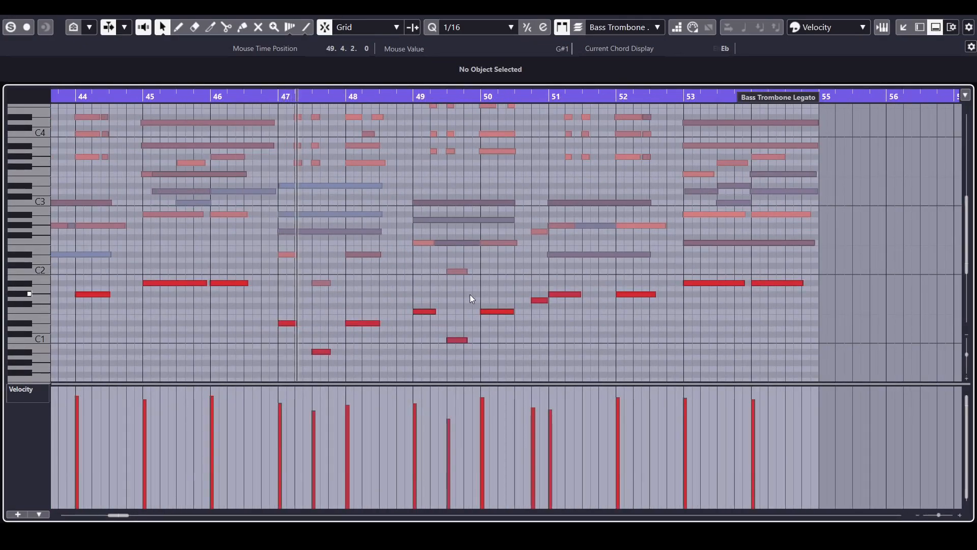
{"action": "scroll", "coordinate": [469, 295], "scroll_direction": "up", "scroll_amount": 4}
{"action": "scroll", "coordinate": [487, 299], "scroll_direction": "down", "scroll_amount": 4}
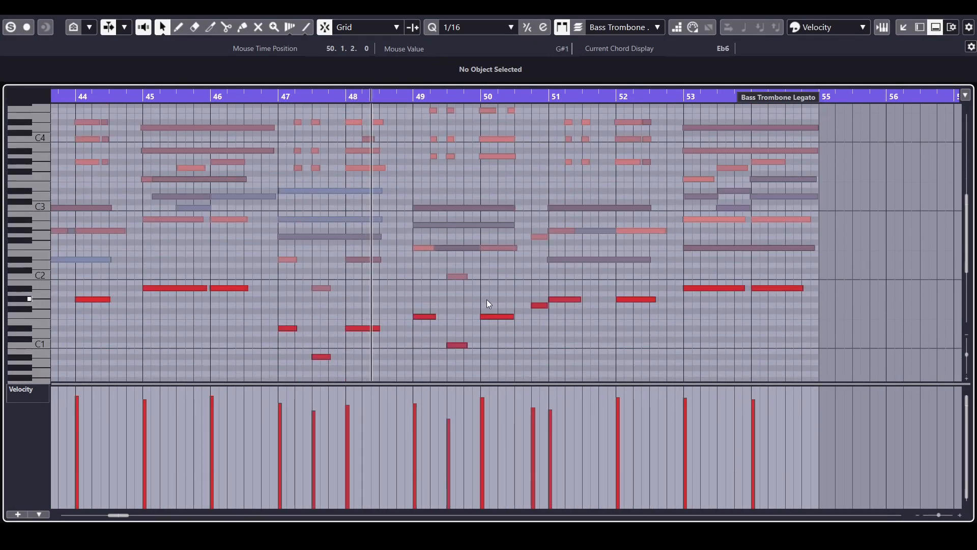
{"action": "left_click_drag", "start_coordinate": [534, 302], "coordinate": [407, 311]}
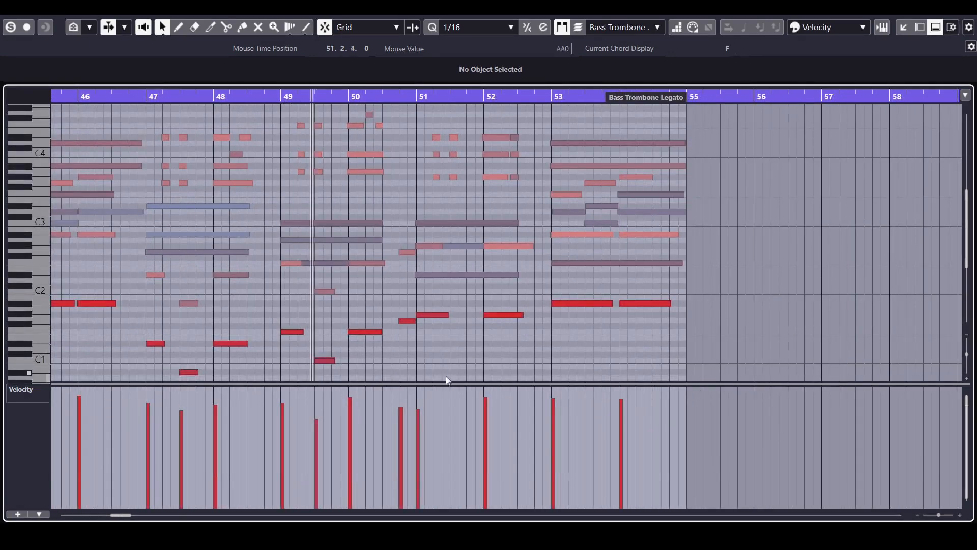
{"action": "left_click_drag", "start_coordinate": [442, 384], "coordinate": [448, 451]}
{"action": "scroll", "coordinate": [544, 351], "scroll_direction": "up", "scroll_amount": 4}
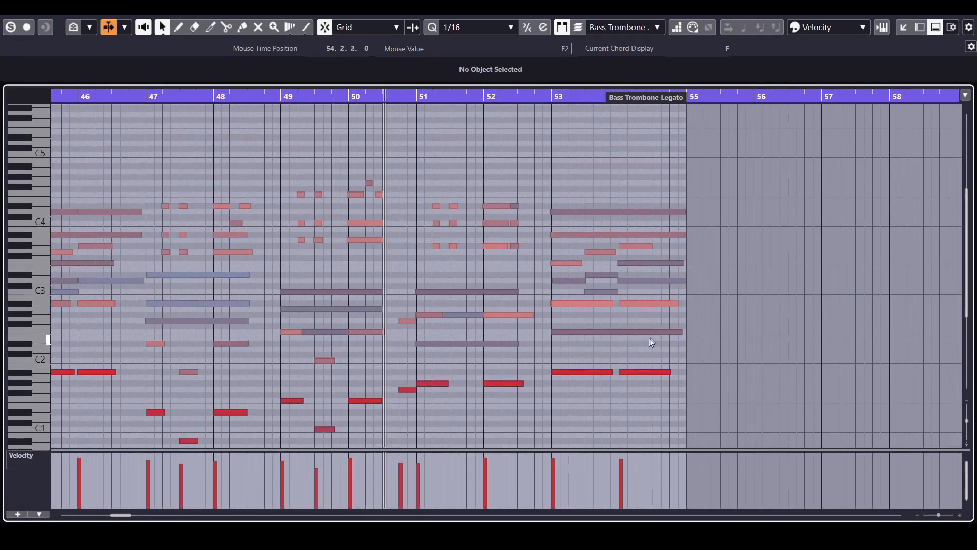
{"action": "left_click_drag", "start_coordinate": [656, 331], "coordinate": [605, 313]}
Close the brass parts' Key Editor, stop playback near the end of Chorus 1, and deselect the parts
{"action": "left_click", "coordinate": [904, 27]}
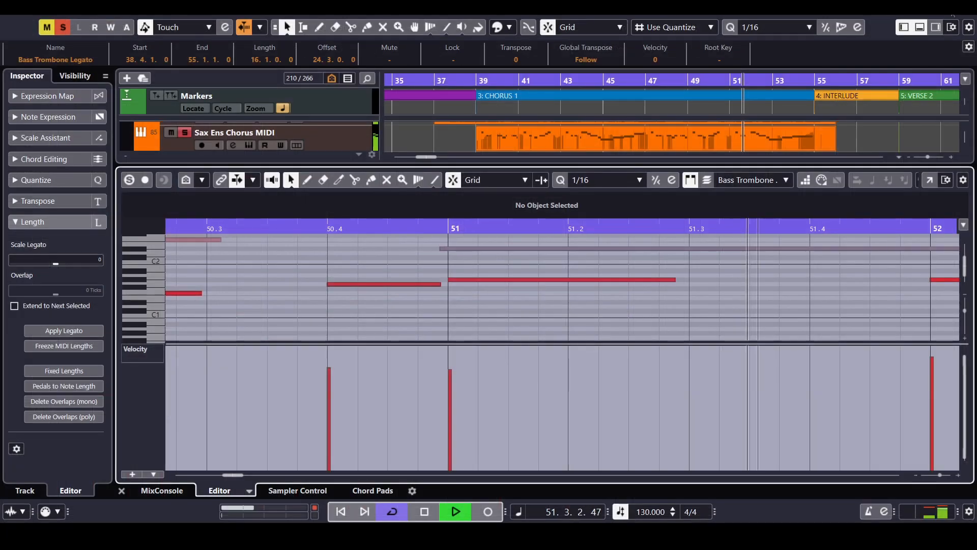
{"action": "left_click", "coordinate": [920, 28]}
{"action": "key", "text": "g"}
{"action": "key", "text": "g"}
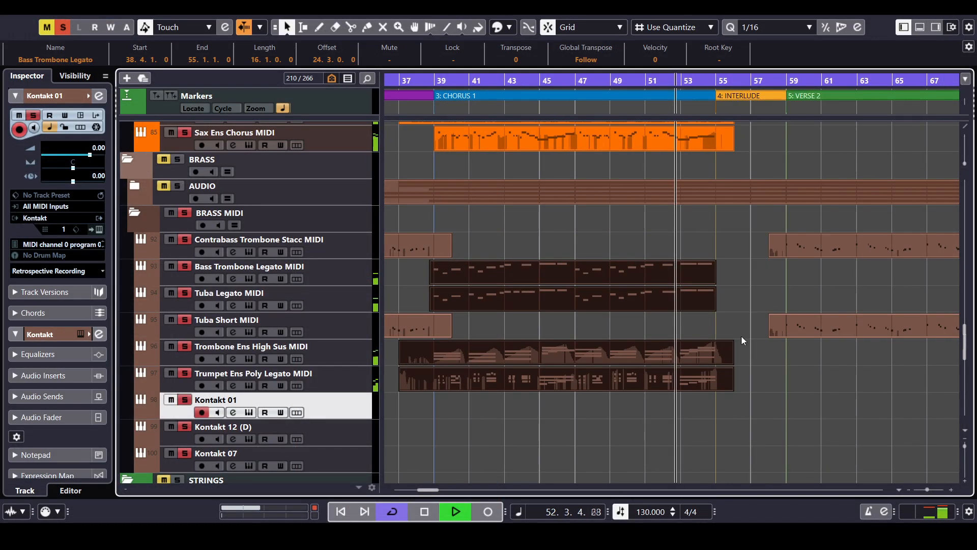
{"action": "key", "text": "h"}
{"action": "key", "text": "h"}
{"action": "key", "text": "h"}
{"action": "key", "text": "g"}
{"action": "key", "text": "g"}
{"action": "left_click_drag", "start_coordinate": [606, 334], "coordinate": [651, 324]}
{"action": "key", "text": "space"}
{"action": "left_click", "coordinate": [651, 324]}
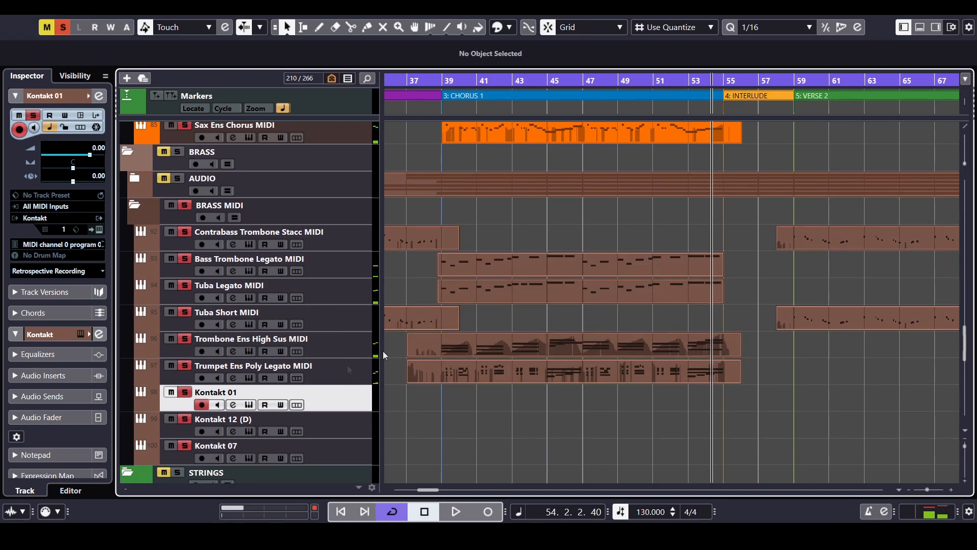
Select the Trumpet Ens Poly Legato MIDI track, and switch to the Trombone Ens High Sus MIDI track
{"action": "left_click", "coordinate": [346, 379]}
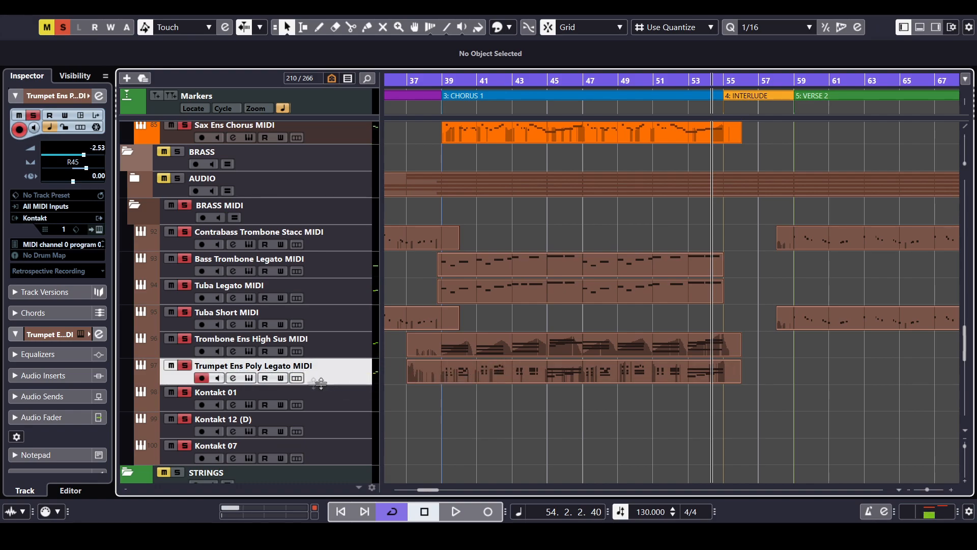
{"action": "left_click", "coordinate": [341, 357]}
{"action": "scroll", "coordinate": [511, 333], "scroll_direction": "up", "scroll_amount": 1}
{"action": "scroll", "coordinate": [511, 333], "scroll_direction": "left", "scroll_amount": 1}
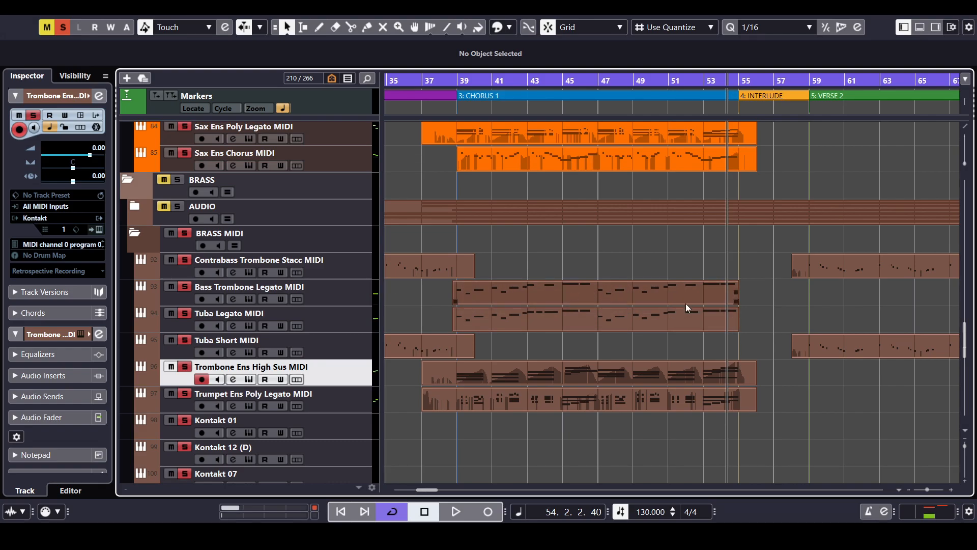
Point out the Contrabass Trombone Stacc and Tuba Short MIDI tracks and play their parts from bar 22, just before Verse 1
{"action": "scroll", "coordinate": [746, 273], "scroll_direction": "left", "scroll_amount": 3}
{"action": "scroll", "coordinate": [746, 273], "scroll_direction": "down", "scroll_amount": 1}
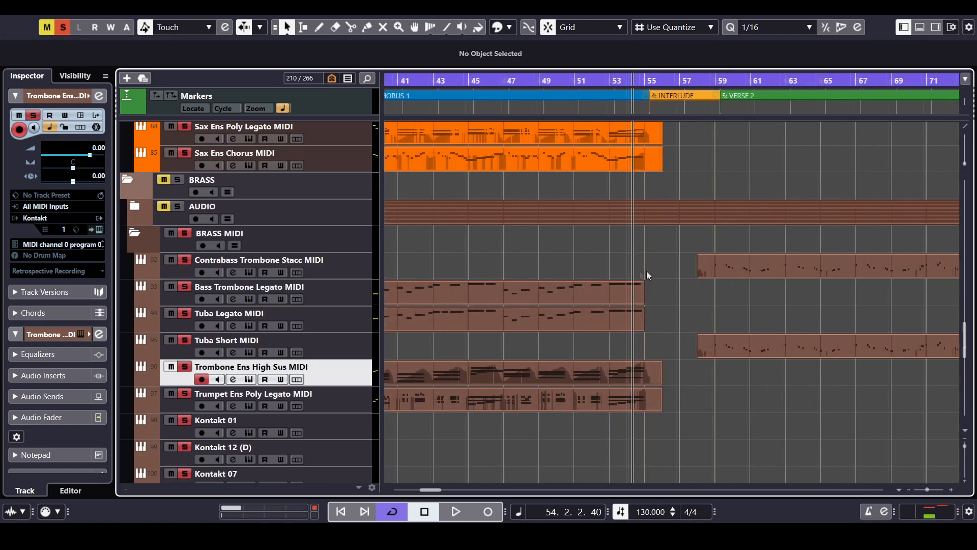
{"action": "scroll", "coordinate": [567, 283], "scroll_direction": "left", "scroll_amount": 2}
{"action": "scroll", "coordinate": [487, 282], "scroll_direction": "left", "scroll_amount": 2}
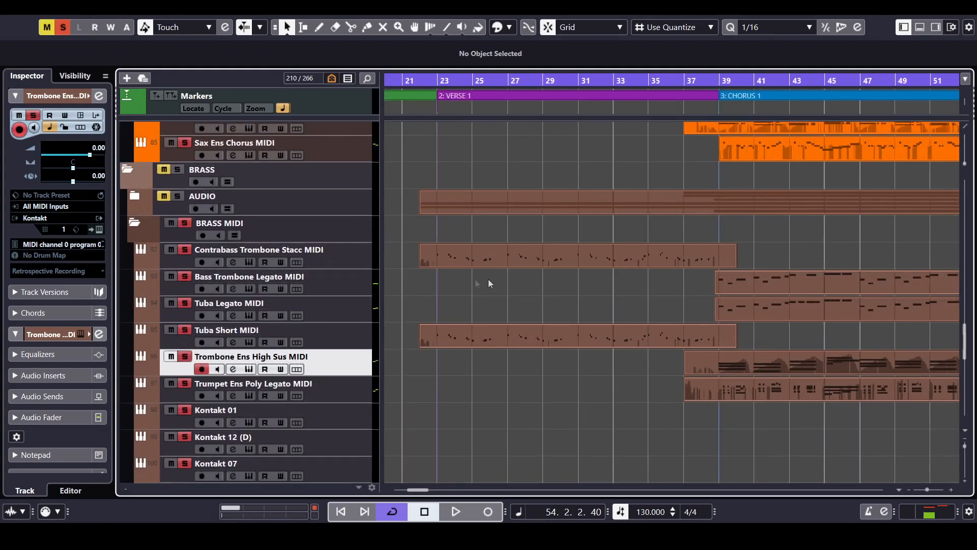
{"action": "left_click", "coordinate": [345, 261]}
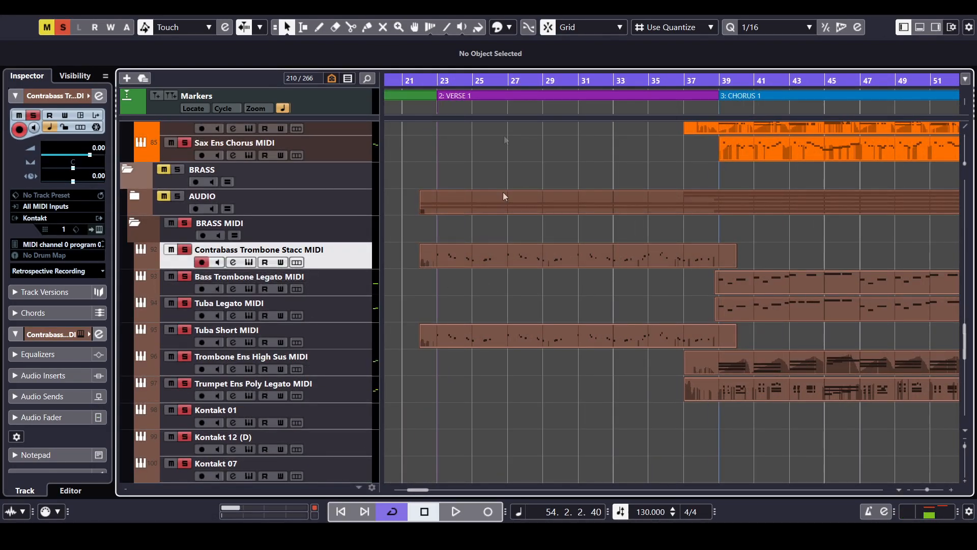
{"action": "left_click", "coordinate": [427, 82]}
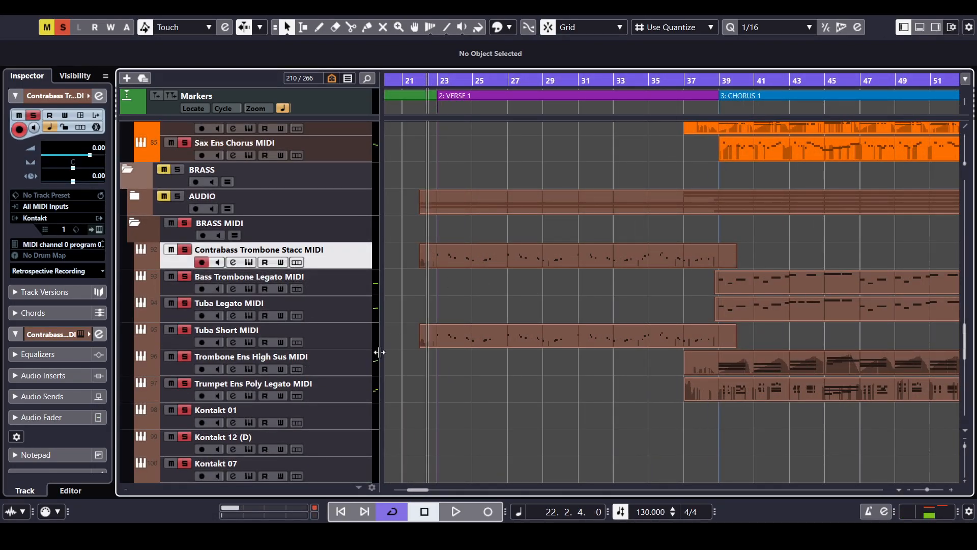
{"action": "left_click", "coordinate": [360, 343]}
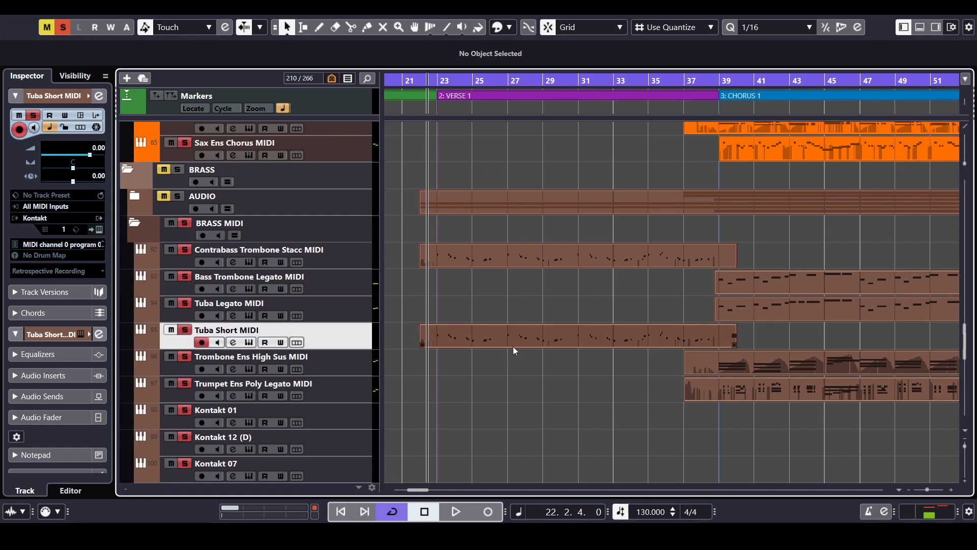
{"action": "key", "text": "space"}
Compare the low brass parts in Verse 1 with the GTR - DJO 335 Fingerstyle MIDI part during playback
{"action": "scroll", "coordinate": [579, 322], "scroll_direction": "left", "scroll_amount": 5}
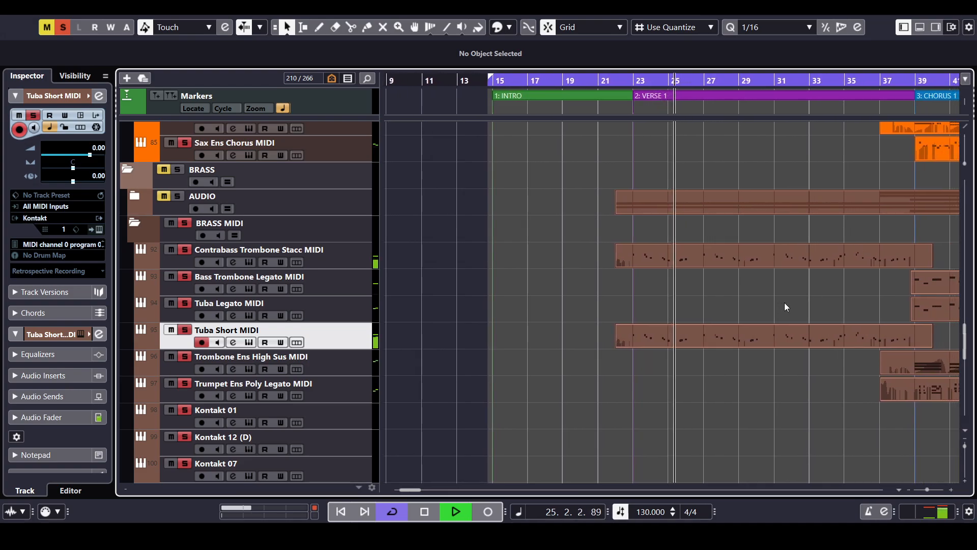
{"action": "scroll", "coordinate": [771, 304], "scroll_direction": "right", "scroll_amount": 5}
{"action": "scroll", "coordinate": [612, 340], "scroll_direction": "up", "scroll_amount": 12}
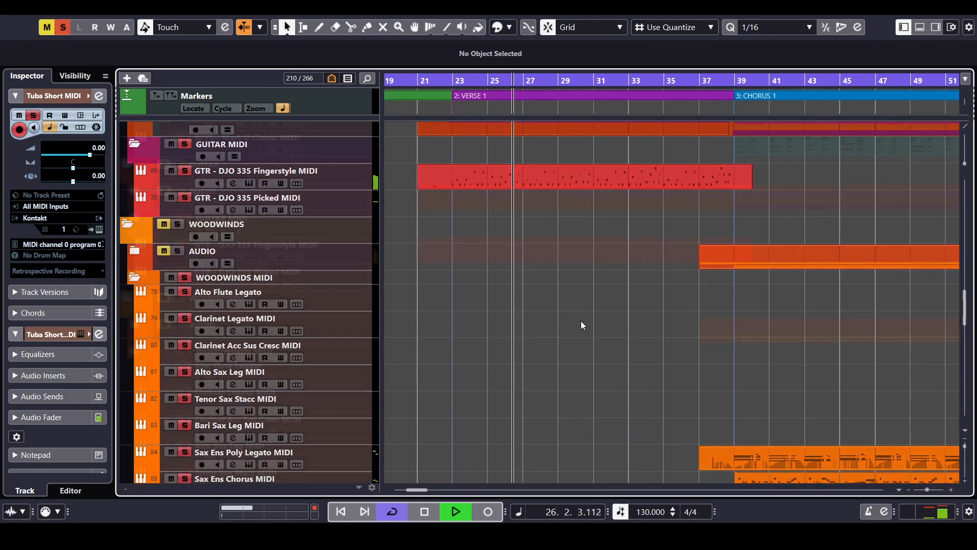
{"action": "scroll", "coordinate": [581, 320], "scroll_direction": "down", "scroll_amount": 10}
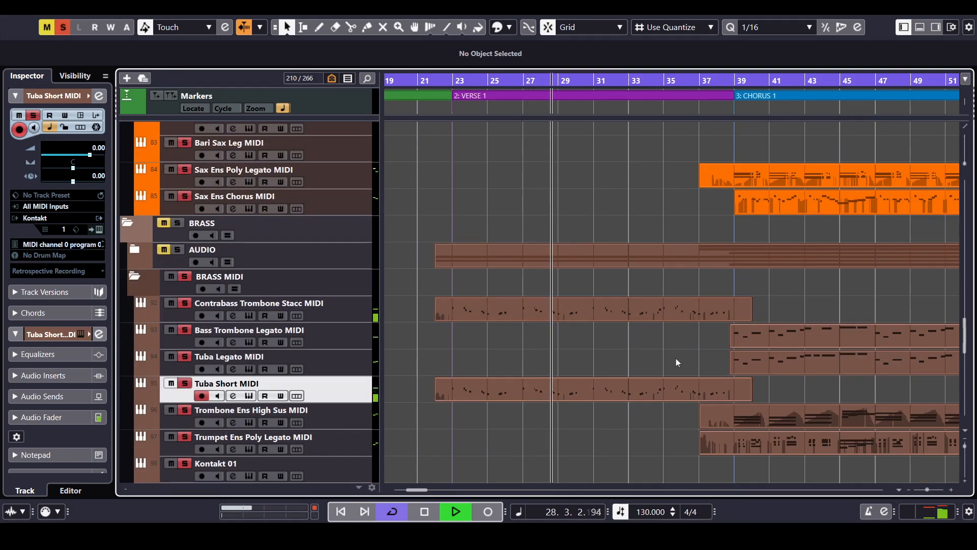
Examine the matching Contrabass Trombone Stacc and Tuba Short note patterns up close and across Verse 1 during playback
{"action": "key", "text": "h"}
{"action": "key", "text": "h"}
{"action": "key", "text": "h"}
{"action": "key", "text": "h"}
{"action": "key", "text": "h"}
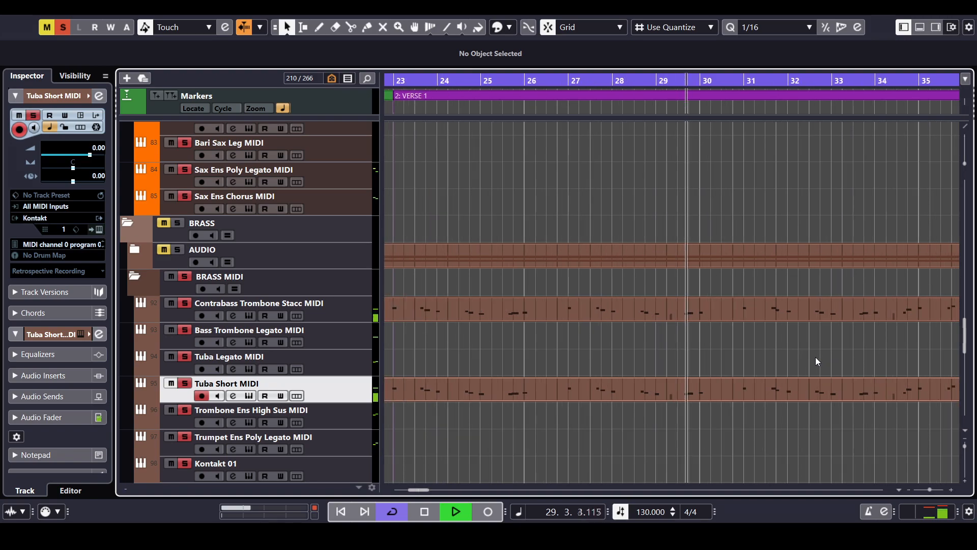
{"action": "key", "text": "g"}
{"action": "key", "text": "g"}
{"action": "key", "text": "g"}
{"action": "key", "text": "g"}
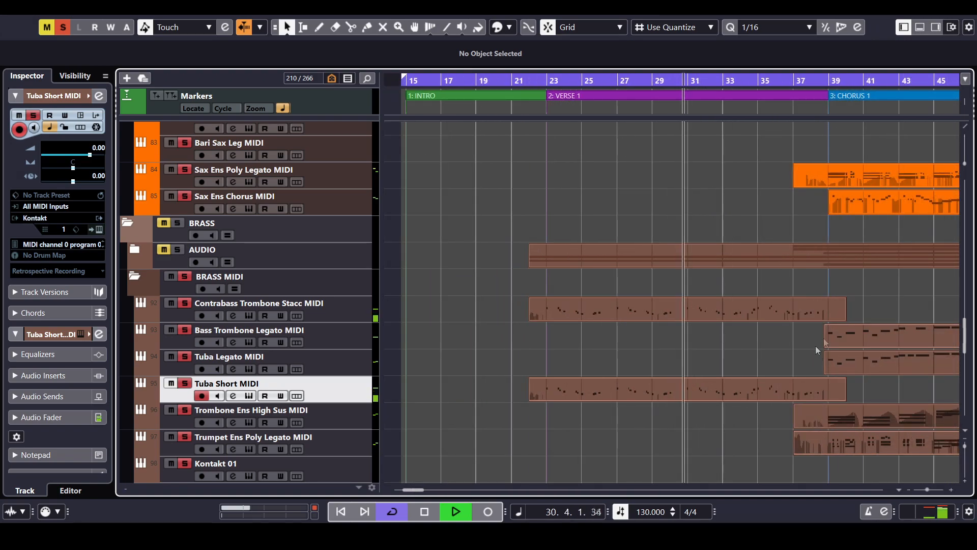
Stop playback in Verse 1 and examine the brass MIDI parts in Verse 2
{"action": "left_click_drag", "start_coordinate": [875, 309], "coordinate": [580, 315]}
{"action": "key", "text": "space"}
{"action": "left_click_drag", "start_coordinate": [885, 333], "coordinate": [650, 308]}
{"action": "key", "text": "g"}
{"action": "key", "text": "g"}
{"action": "key", "text": "g"}
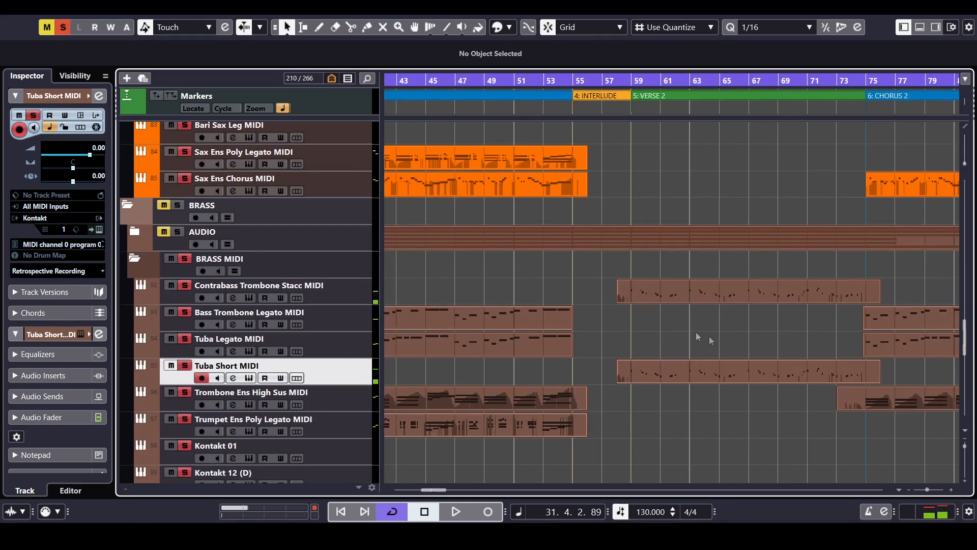
{"action": "mouse_move", "coordinate": [709, 337]}
{"action": "left_mouse_down"}
{"action": "mouse_move", "coordinate": [539, 333]}
{"action": "mouse_move", "coordinate": [582, 331]}
{"action": "left_mouse_up"}
{"action": "scroll", "coordinate": [582, 332], "scroll_direction": "down", "scroll_amount": 1}
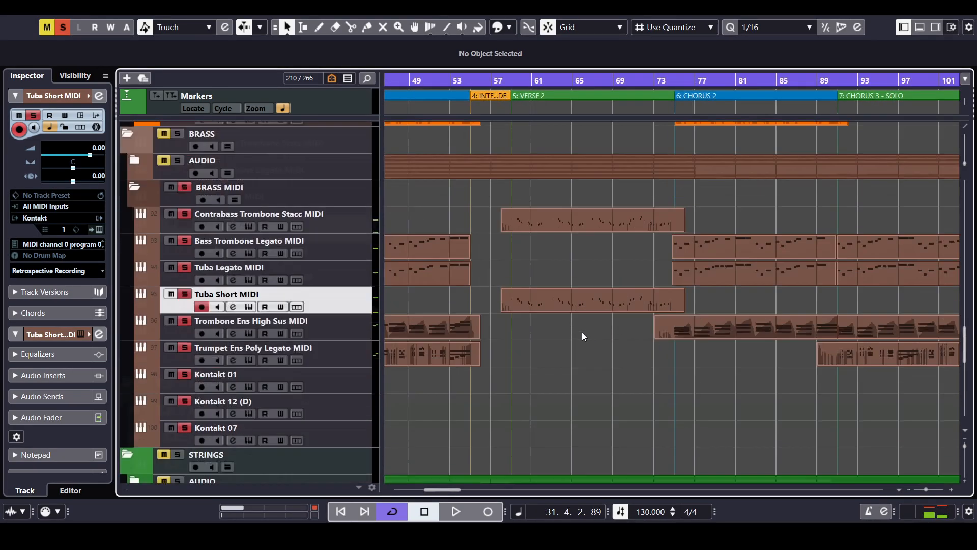
Compare the Verse 2 parts across the piano, guitar, woodwind and brass MIDI tracks
{"action": "scroll", "coordinate": [581, 332], "scroll_direction": "up", "scroll_amount": 5}
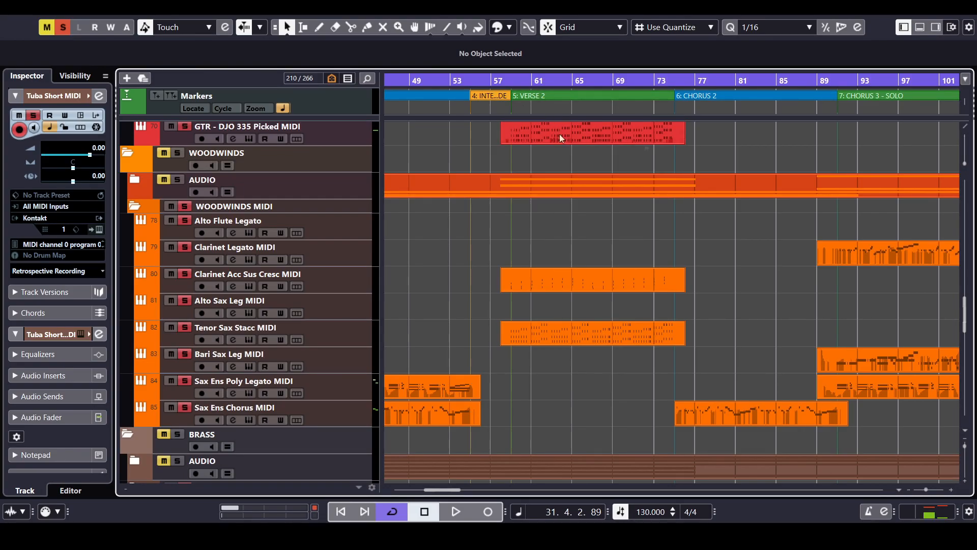
{"action": "scroll", "coordinate": [676, 296], "scroll_direction": "up", "scroll_amount": 3}
{"action": "scroll", "coordinate": [557, 231], "scroll_direction": "down", "scroll_amount": 3}
{"action": "scroll", "coordinate": [677, 308], "scroll_direction": "up", "scroll_amount": 3}
{"action": "scroll", "coordinate": [601, 315], "scroll_direction": "down", "scroll_amount": 3}
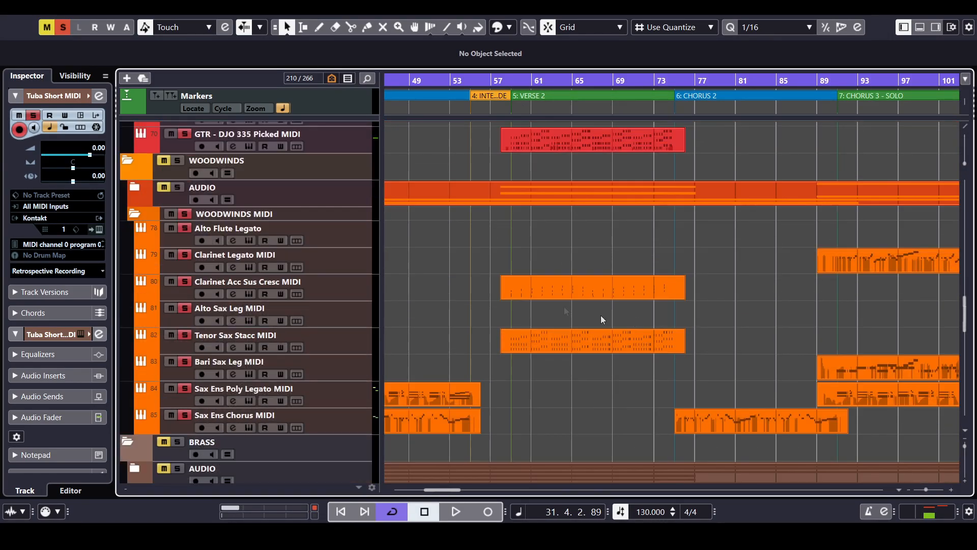
{"action": "scroll", "coordinate": [610, 323], "scroll_direction": "down", "scroll_amount": 3}
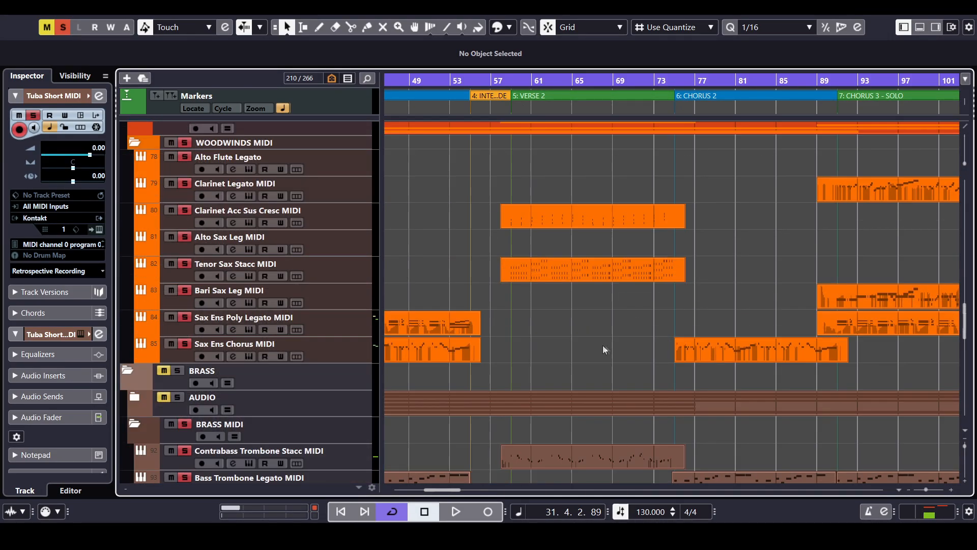
{"action": "scroll", "coordinate": [626, 305], "scroll_direction": "down", "scroll_amount": 3}
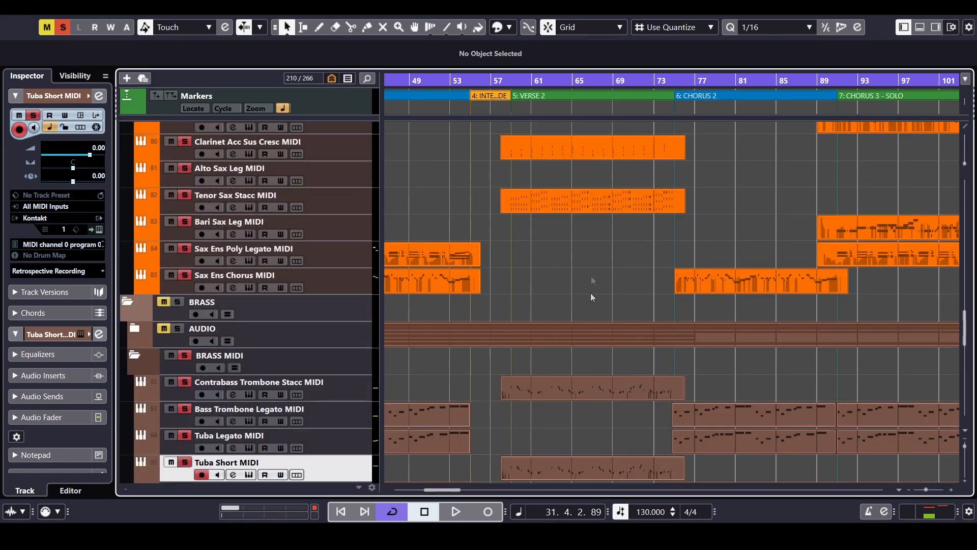
{"action": "scroll", "coordinate": [591, 306], "scroll_direction": "up", "scroll_amount": 20}
{"action": "scroll", "coordinate": [639, 277], "scroll_direction": "down", "scroll_amount": 6}
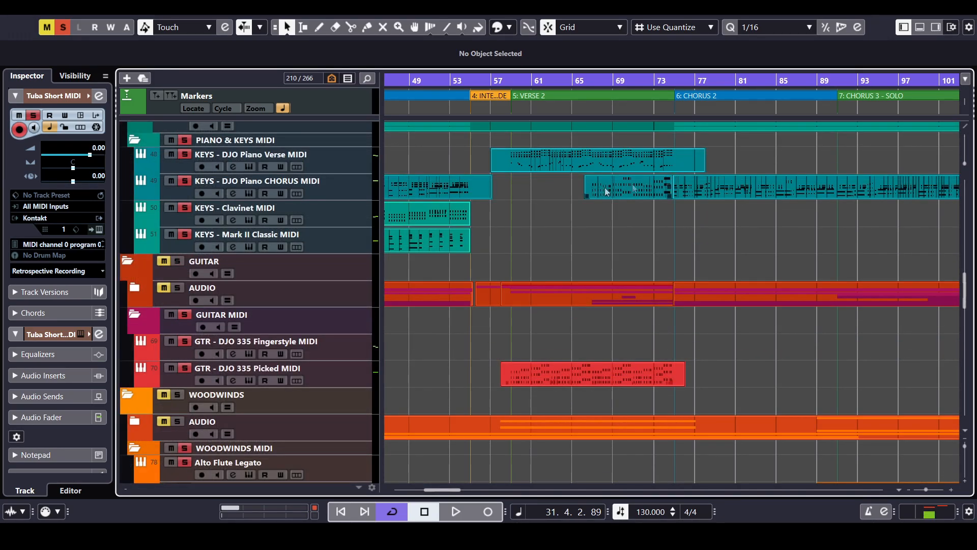
{"action": "scroll", "coordinate": [606, 190], "scroll_direction": "down", "scroll_amount": 12}
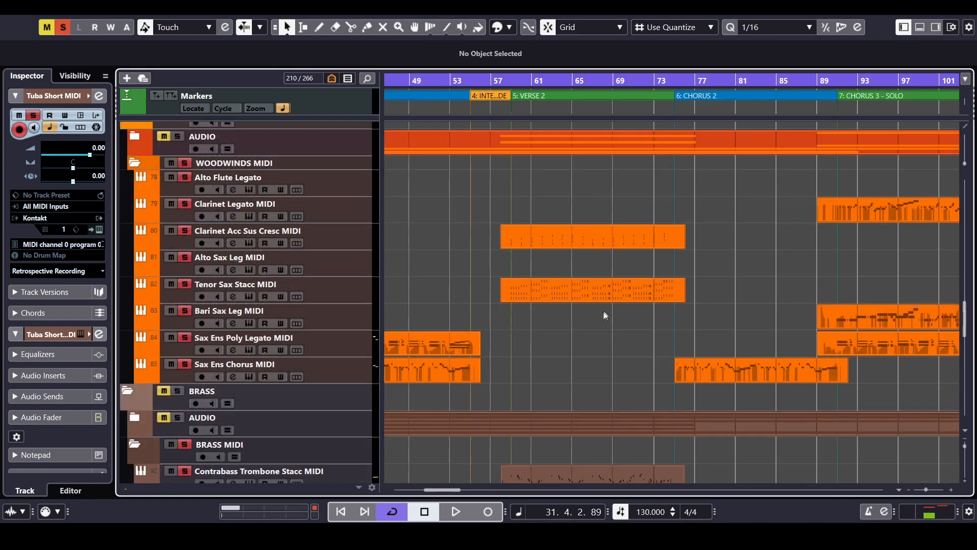
Play the Clarinet Acc Sus Cresc and Tenor Sax Stacc MIDI parts from just before Verse 2
{"action": "key", "text": "h"}
{"action": "scroll", "coordinate": [560, 328], "scroll_direction": "left", "scroll_amount": 3}
{"action": "key", "text": "h"}
{"action": "key", "text": "h"}
{"action": "key", "text": "h"}
{"action": "key", "text": "h"}
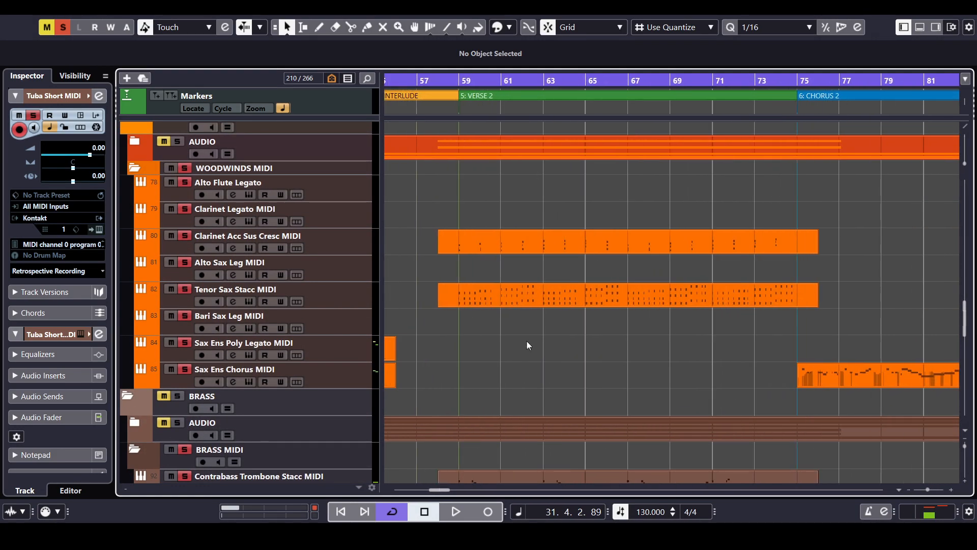
{"action": "scroll", "coordinate": [457, 223], "scroll_direction": "left", "scroll_amount": 1}
{"action": "left_click", "coordinate": [422, 86]}
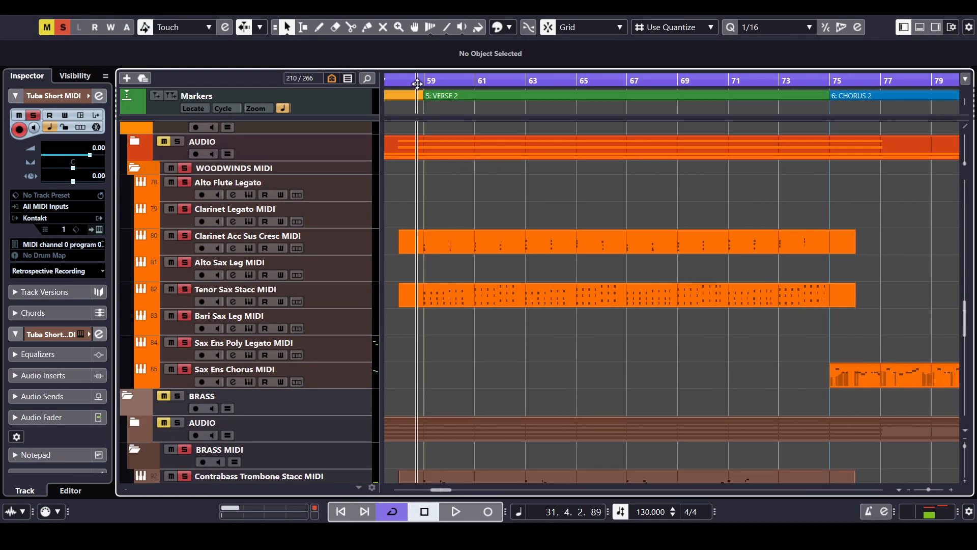
{"action": "key", "text": "space"}
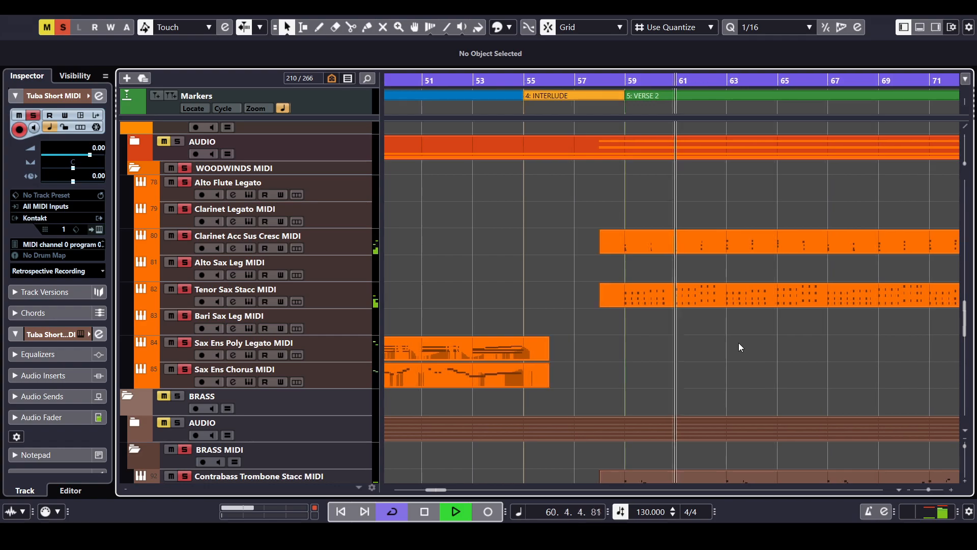
{"action": "key", "text": "g"}
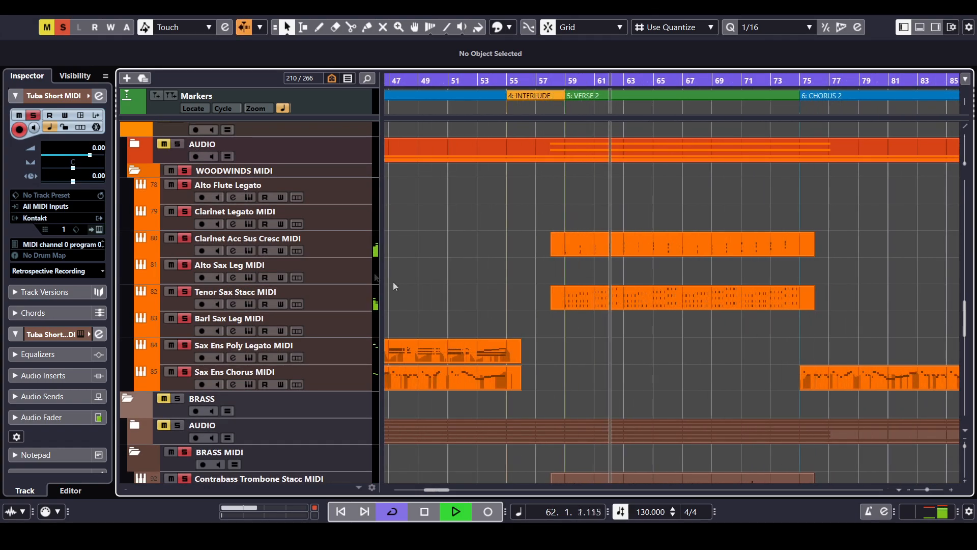
View the Clarinet Acc Sus Cresc MIDI track's Kontakt instrument during playback, and close it
{"action": "left_click", "coordinate": [251, 249]}
{"action": "left_click", "coordinate": [250, 250]}
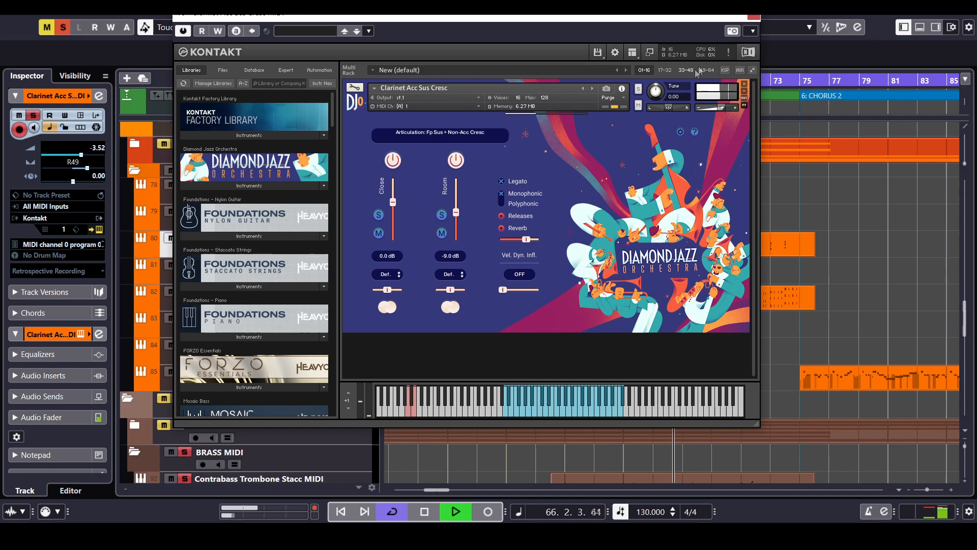
{"action": "left_click", "coordinate": [754, 18]}
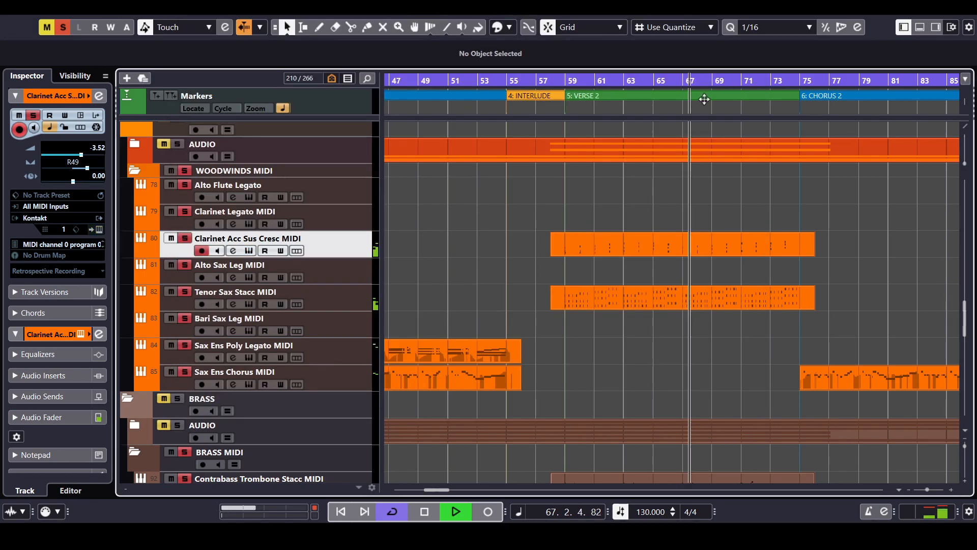
View the Tenor Sax Stacc MIDI track's Kontakt instrument during playback, and close it
{"action": "left_click", "coordinate": [350, 304]}
{"action": "left_click", "coordinate": [249, 304]}
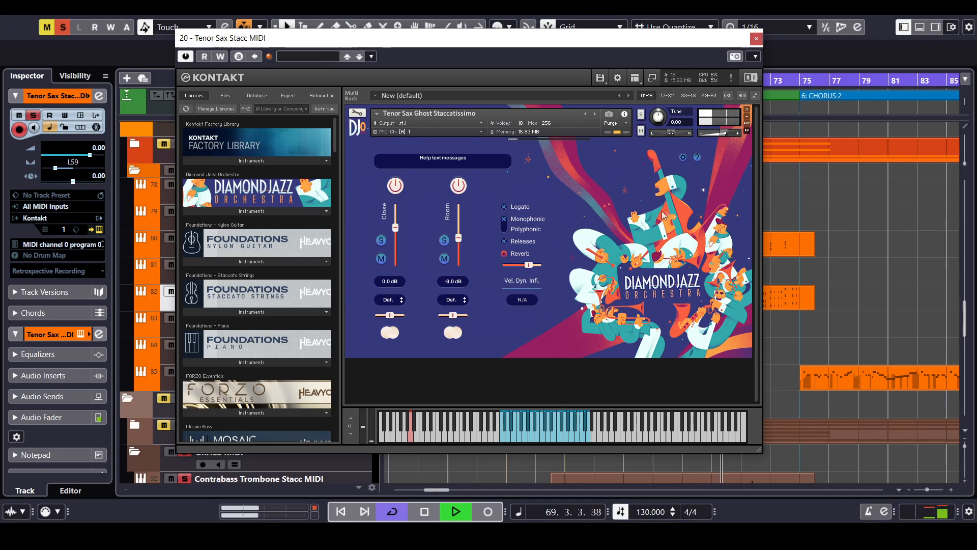
{"action": "left_click", "coordinate": [756, 39]}
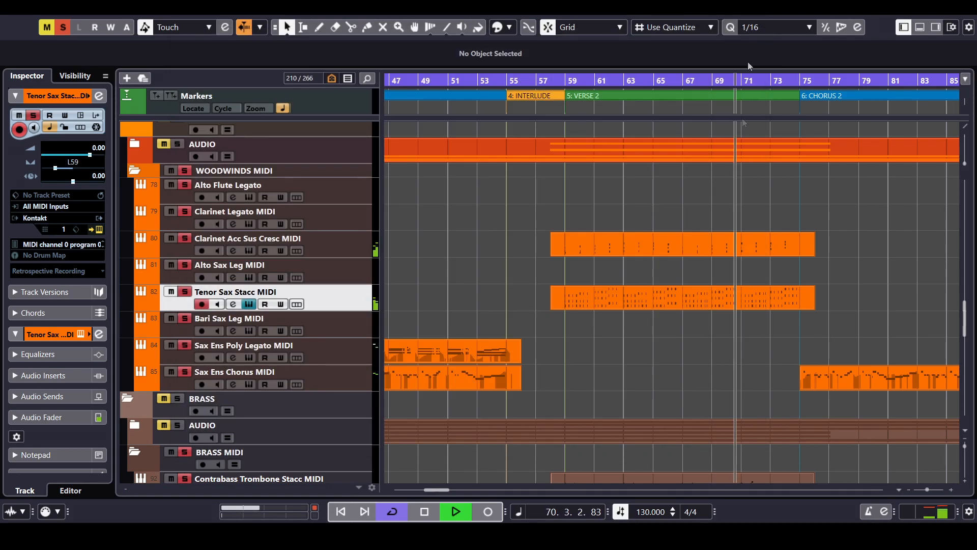
Examine the clarinet and tenor sax note patterns up close and across Verse 2, stopping playback just before Chorus 2
{"action": "left_click", "coordinate": [695, 386]}
{"action": "key", "text": "h"}
{"action": "key", "text": "h"}
{"action": "key", "text": "h"}
{"action": "key", "text": "h"}
{"action": "key", "text": "h"}
{"action": "key", "text": "h"}
{"action": "key", "text": "h"}
{"action": "key", "text": "g"}
{"action": "key", "text": "g"}
{"action": "key", "text": "g"}
{"action": "key", "text": "g"}
{"action": "key", "text": "g"}
{"action": "key", "text": "g"}
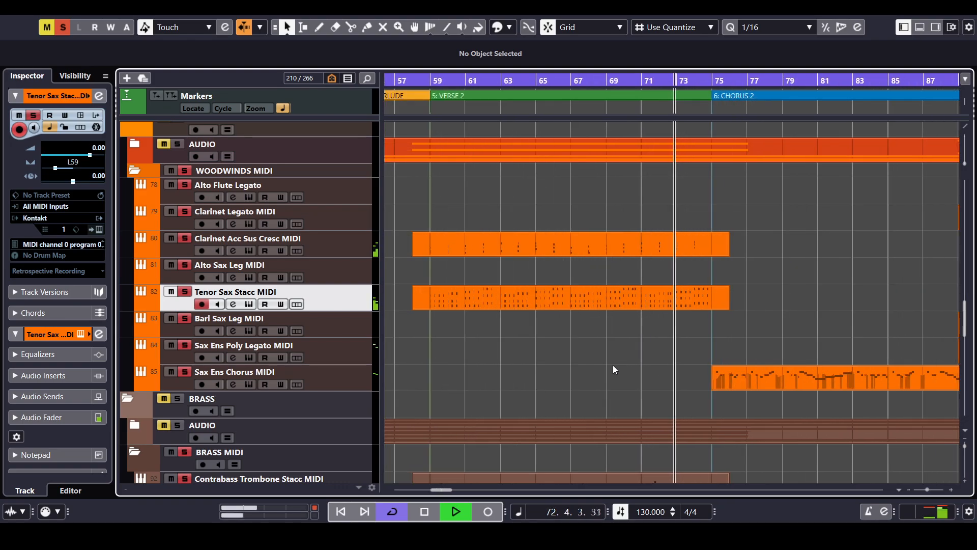
{"action": "key", "text": "h"}
{"action": "key", "text": "h"}
{"action": "key", "text": "h"}
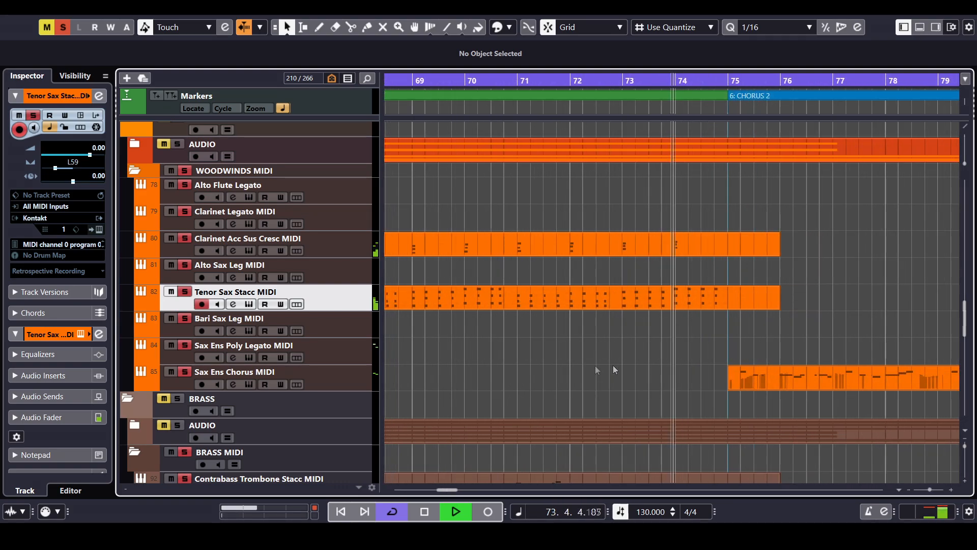
{"action": "key", "text": "g"}
{"action": "key", "text": "g"}
{"action": "left_click_drag", "start_coordinate": [572, 365], "coordinate": [660, 353]}
{"action": "key", "text": "space"}
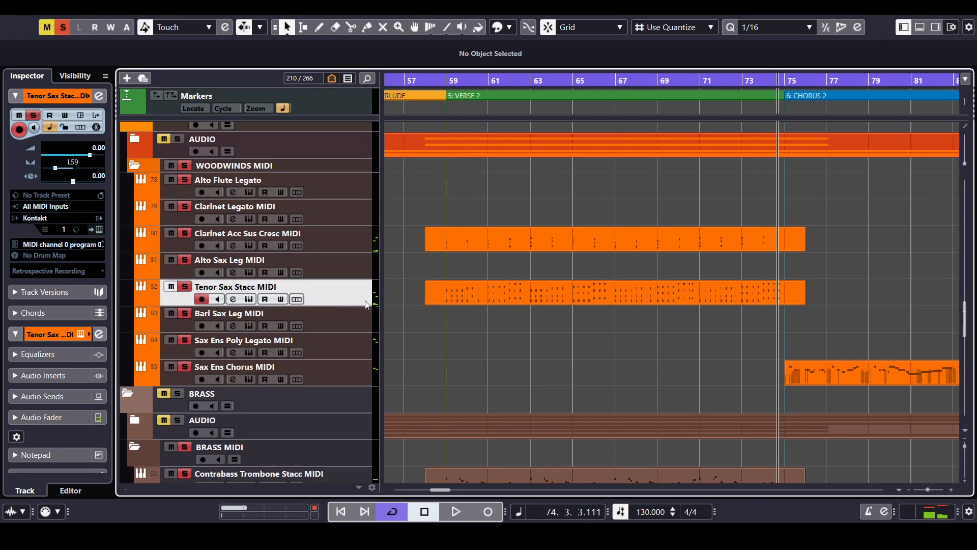
Compare the GTR - DJO 335 Picked MIDI part with the clarinet and tenor sax parts in Verse 2
{"action": "scroll", "coordinate": [521, 335], "scroll_direction": "up", "scroll_amount": 5}
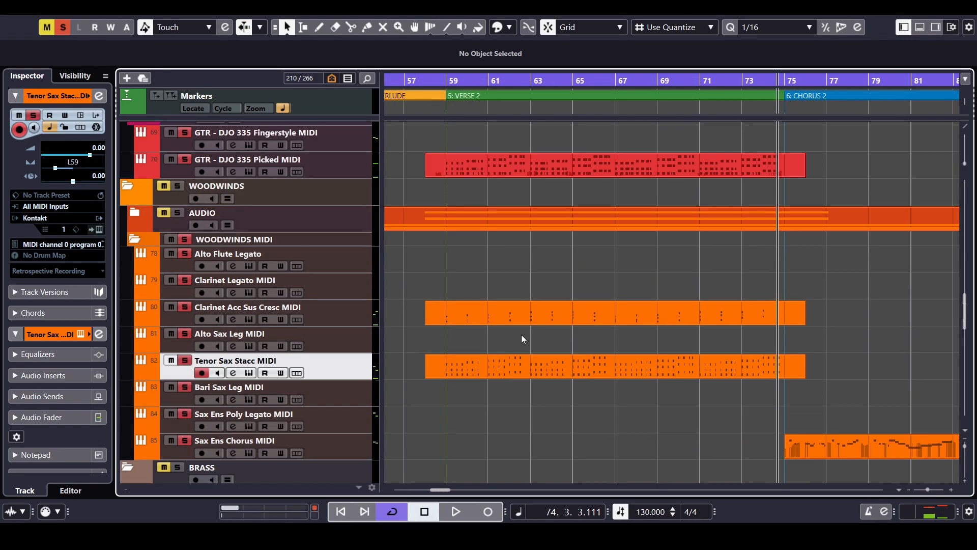
{"action": "scroll", "coordinate": [483, 326], "scroll_direction": "up", "scroll_amount": 3}
{"action": "scroll", "coordinate": [504, 302], "scroll_direction": "down", "scroll_amount": 5}
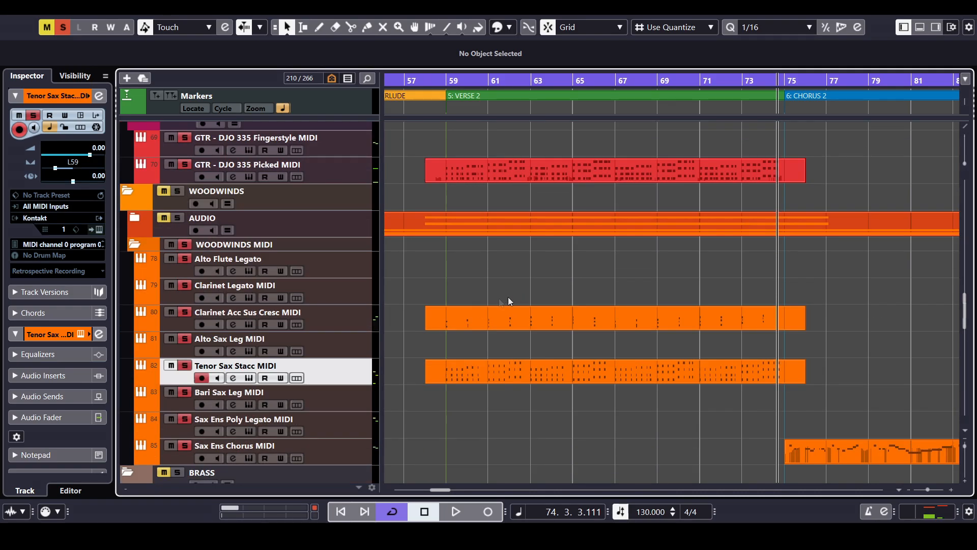
Select the Clarinet Acc Sus Cresc MIDI track and review its Kontakt instrument's articulation and settings with playback stopped
{"action": "left_click", "coordinate": [350, 327]}
{"action": "scroll", "coordinate": [420, 300], "scroll_direction": "left", "scroll_amount": 1}
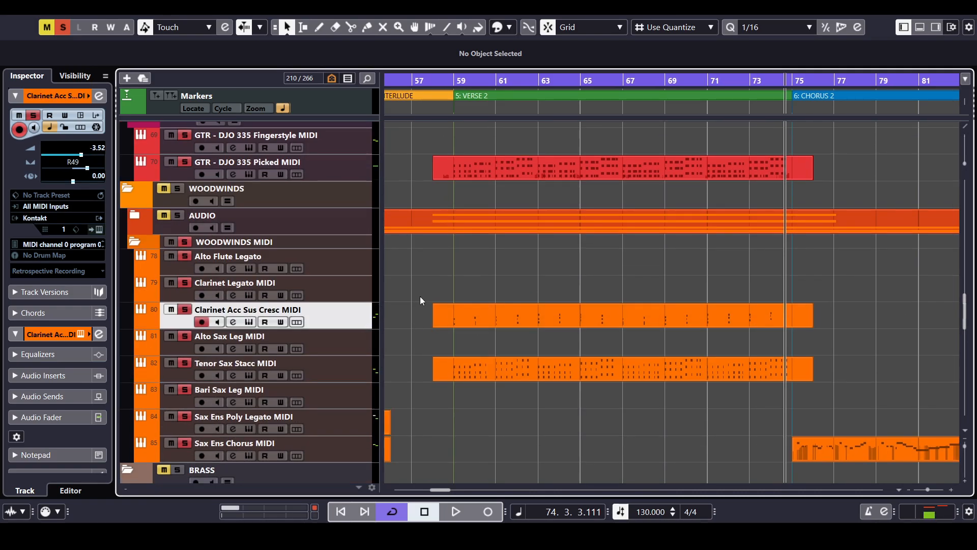
{"action": "left_click", "coordinate": [249, 322]}
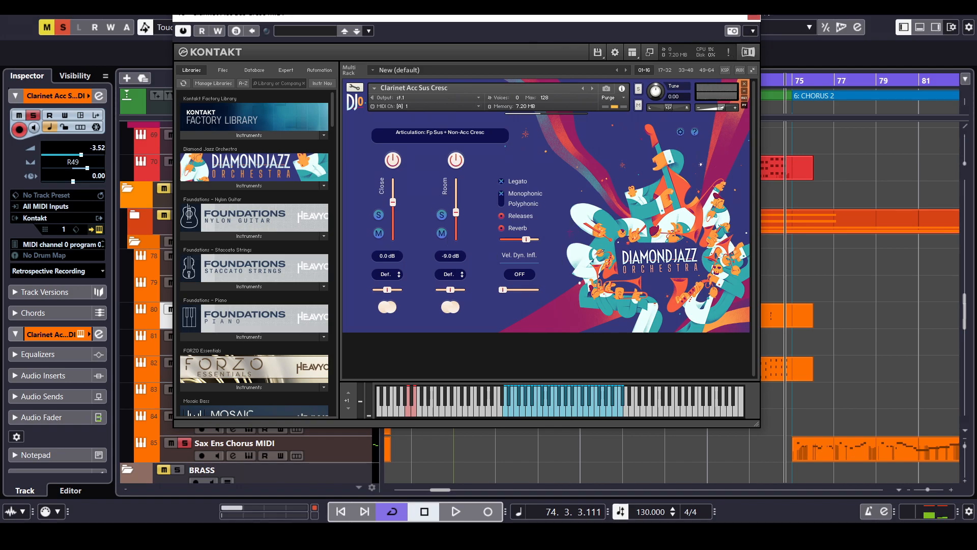
{"action": "left_click", "coordinate": [752, 17]}
Examine how the guitar and woodwind MIDI parts are laid out from Verse 2 through Chorus 3 - Solo
{"action": "key", "text": "g"}
{"action": "key", "text": "g"}
{"action": "key", "text": "g"}
{"action": "key", "text": "g"}
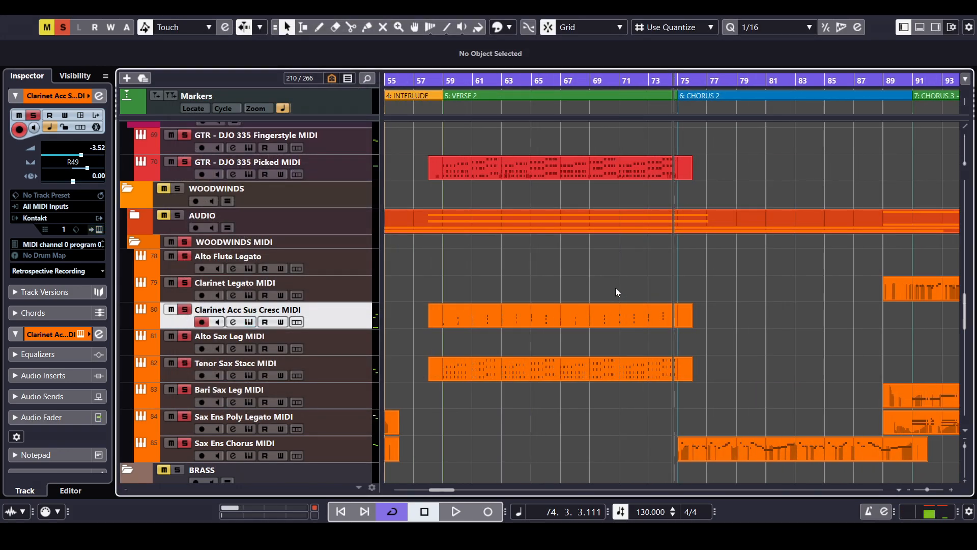
{"action": "left_click_drag", "start_coordinate": [647, 279], "coordinate": [503, 237]}
{"action": "scroll", "coordinate": [509, 275], "scroll_direction": "down", "scroll_amount": 2}
{"action": "scroll", "coordinate": [602, 293], "scroll_direction": "up", "scroll_amount": 2}
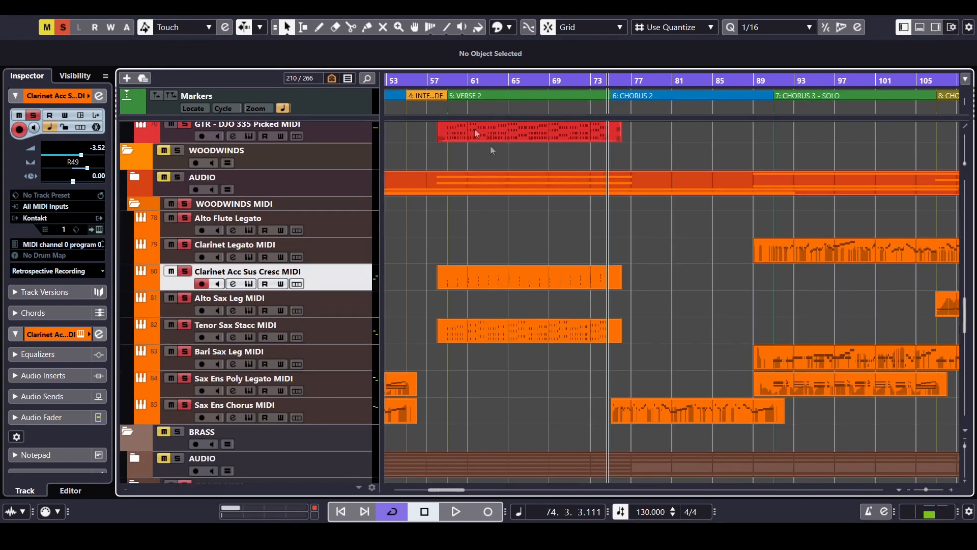
{"action": "left_click_drag", "start_coordinate": [688, 308], "coordinate": [531, 292]}
Select the Clarinet Legato MIDI track and play the woodwind parts from just before Chorus 3 - Solo
{"action": "left_click_drag", "start_coordinate": [546, 85], "coordinate": [618, 301]}
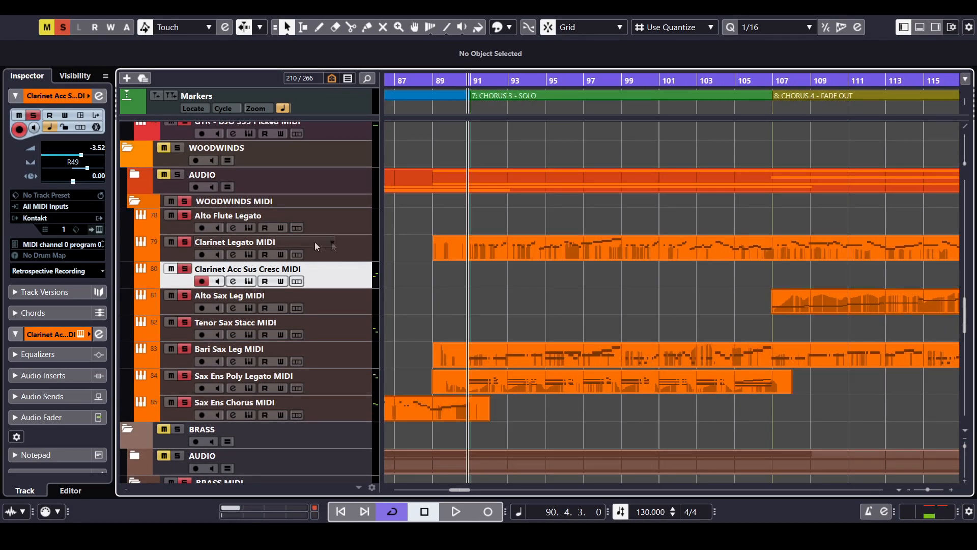
{"action": "left_click", "coordinate": [328, 257]}
{"action": "key", "text": "h"}
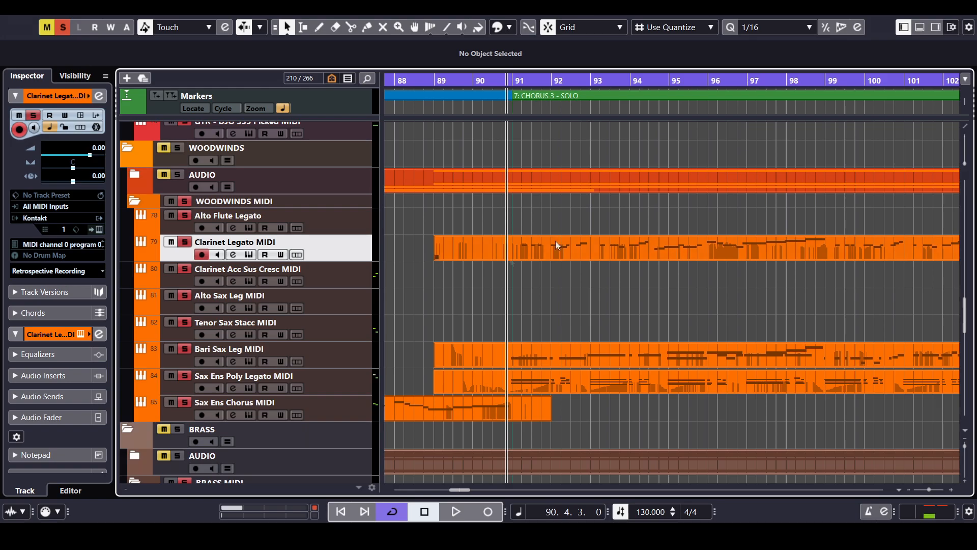
{"action": "key", "text": "space"}
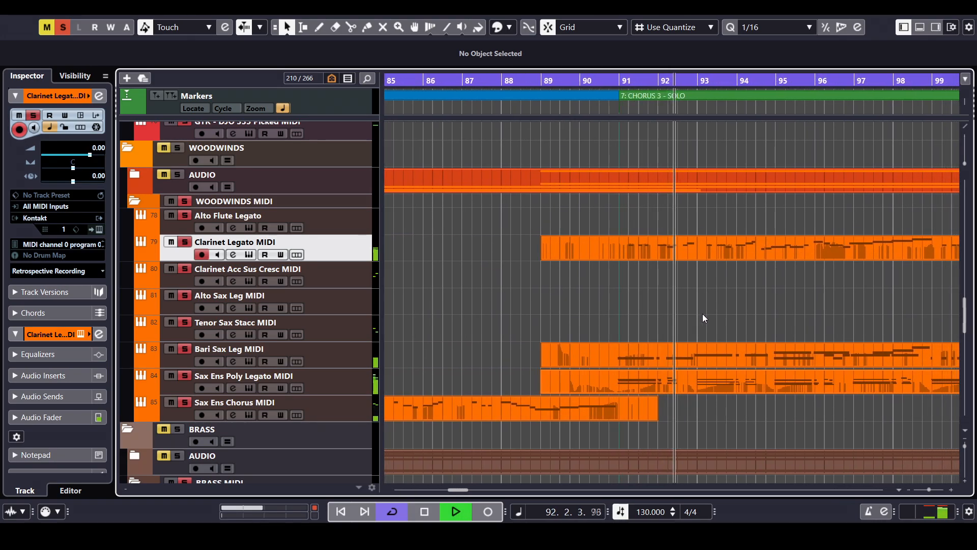
{"action": "key", "text": "g"}
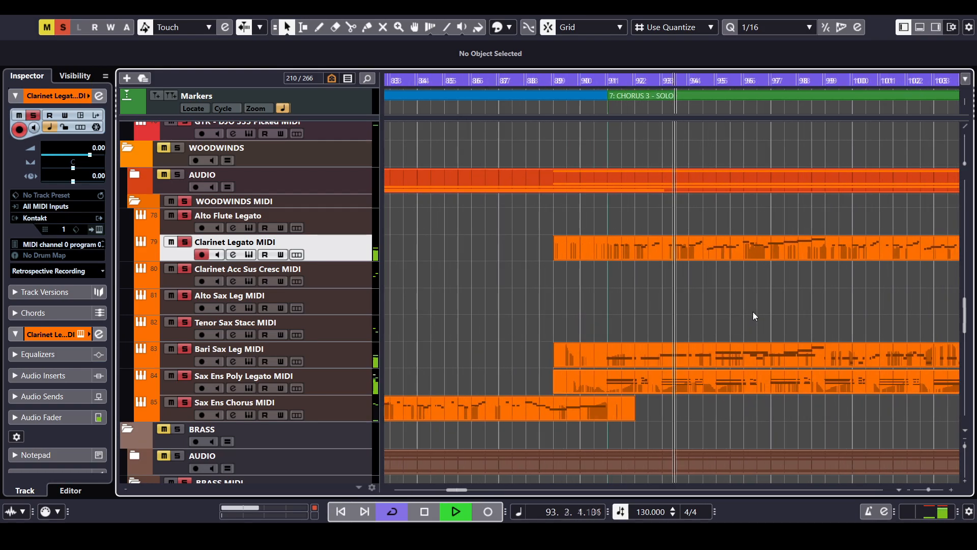
Examine the clarinet, bari sax and sax ensemble parts across Chorus 3 - Solo, and stop playback
{"action": "left_click_drag", "start_coordinate": [768, 313], "coordinate": [608, 323]}
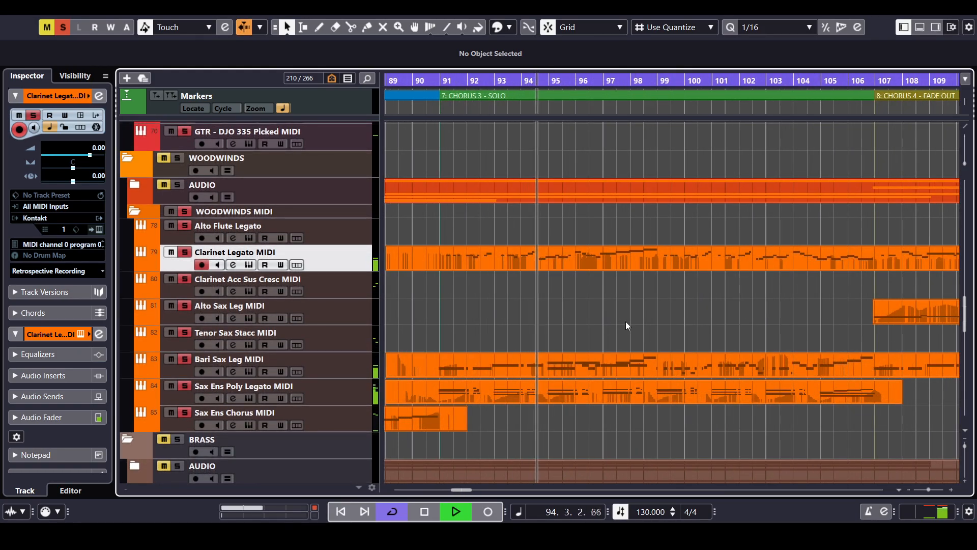
{"action": "key", "text": "g"}
{"action": "key", "text": "g"}
{"action": "left_click_drag", "start_coordinate": [770, 316], "coordinate": [562, 319]}
{"action": "key", "text": "g"}
{"action": "key", "text": "g"}
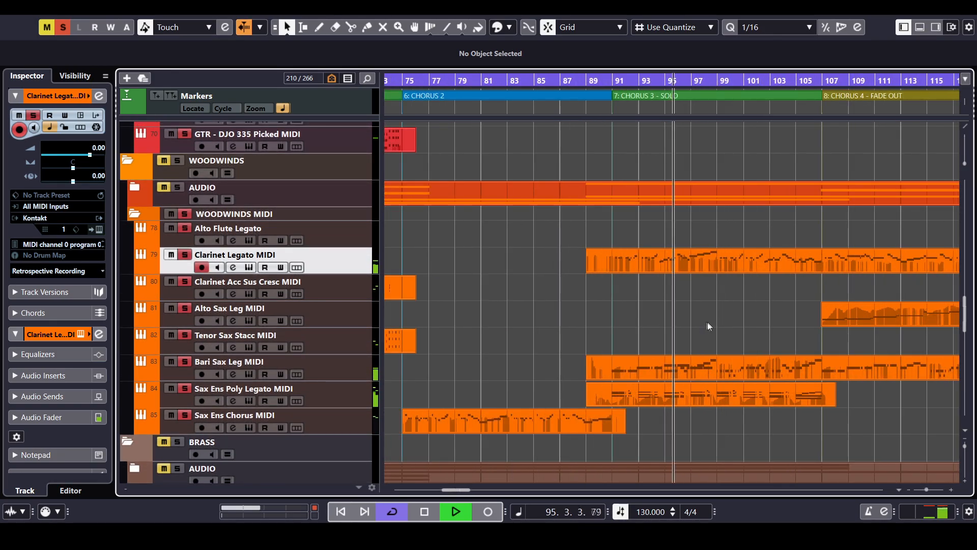
{"action": "key", "text": "space"}
Select the Bari Sax Leg MIDI track, and open the Clarinet Legato, Bari Sax Leg and Sax Ens Poly Legato parts together in the Key Editor
{"action": "key", "text": "h"}
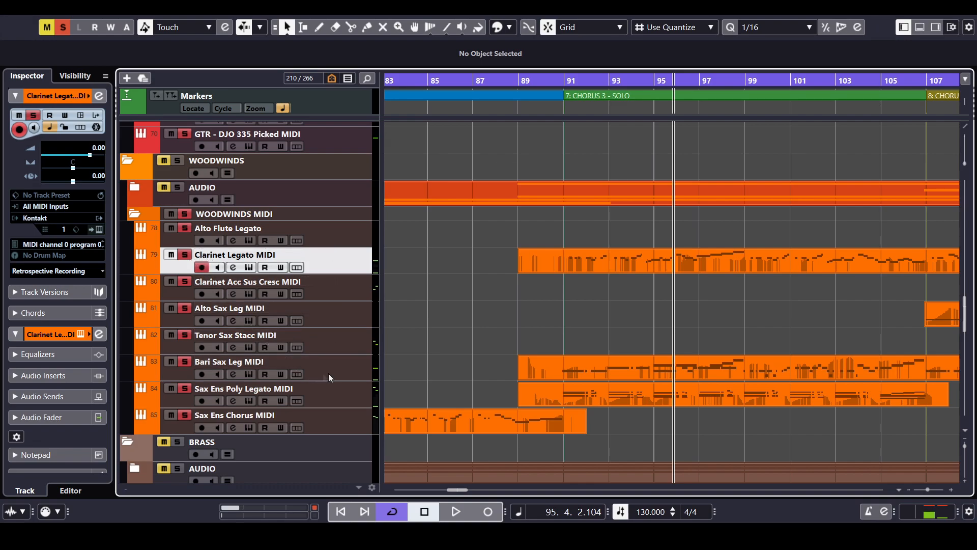
{"action": "left_click", "coordinate": [344, 371]}
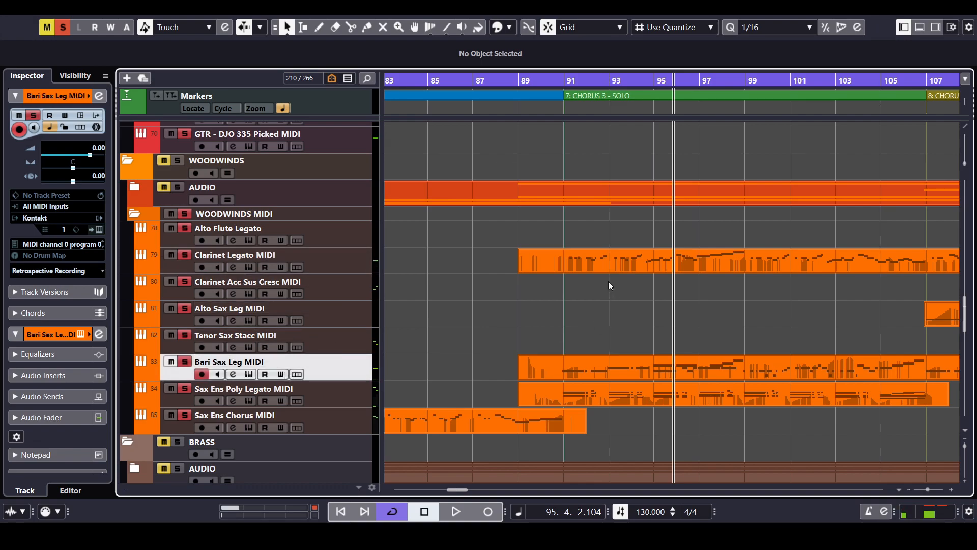
{"action": "left_click_drag", "start_coordinate": [574, 283], "coordinate": [687, 402]}
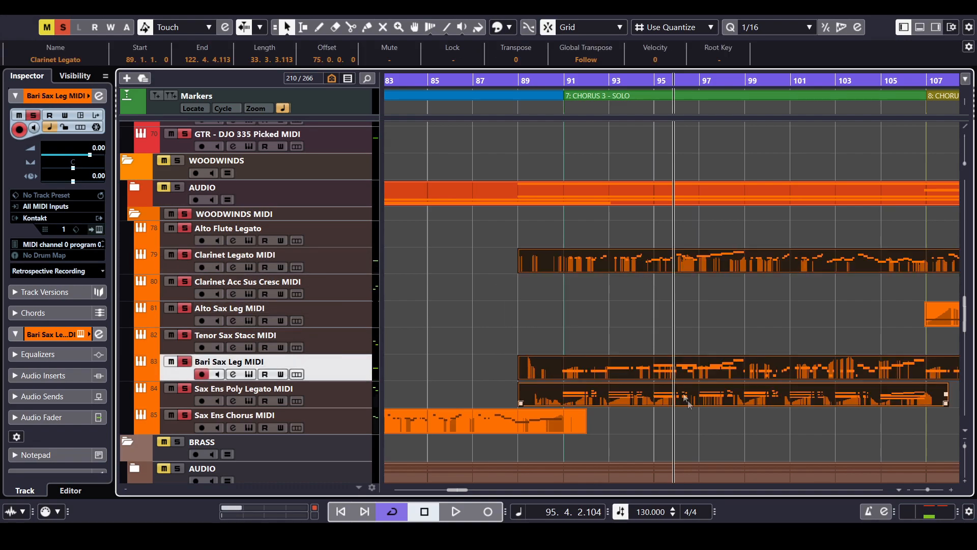
{"action": "double_click", "coordinate": [599, 265]}
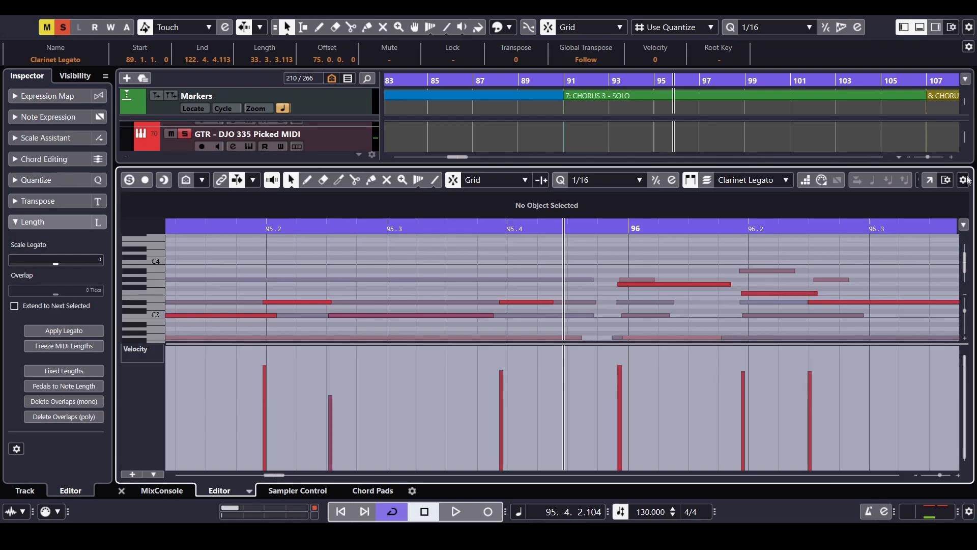
Move the Key Editor into its own window and play the parts from around the start of Chorus 3 - Solo
{"action": "left_click", "coordinate": [931, 181]}
{"action": "left_click", "coordinate": [201, 101]}
{"action": "key", "text": "space"}
Examine the Clarinet Legato notes against the other woodwind parts from bar 91 through bar 108
{"action": "key", "text": "h"}
{"action": "key", "text": "h"}
{"action": "key", "text": "g"}
{"action": "key", "text": "g"}
{"action": "key", "text": "g"}
{"action": "key", "text": "g"}
{"action": "key", "text": "g"}
{"action": "key", "text": "g"}
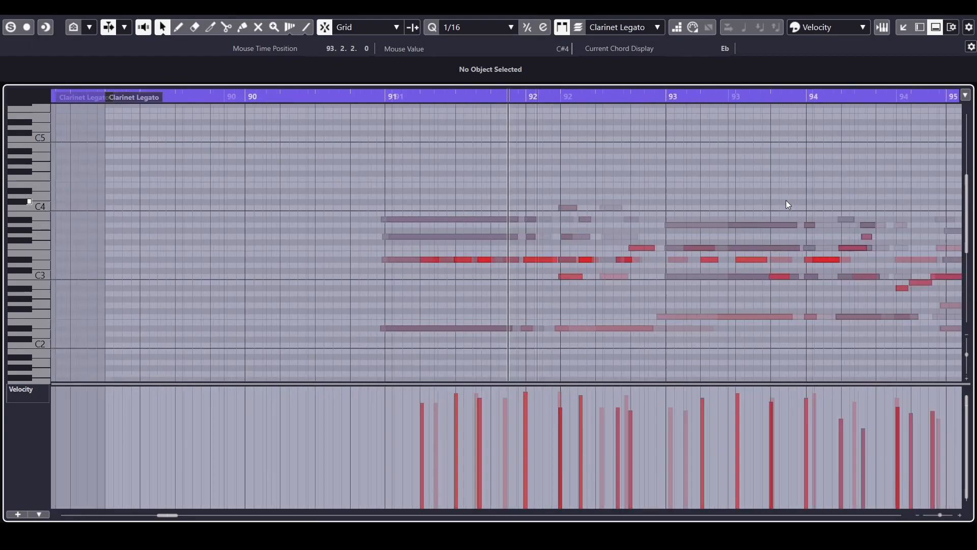
{"action": "key", "text": "g"}
{"action": "left_click_drag", "start_coordinate": [753, 174], "coordinate": [454, 178]}
{"action": "scroll", "coordinate": [488, 181], "scroll_direction": "down", "scroll_amount": 3}
{"action": "scroll", "coordinate": [491, 304], "scroll_direction": "up", "scroll_amount": 3}
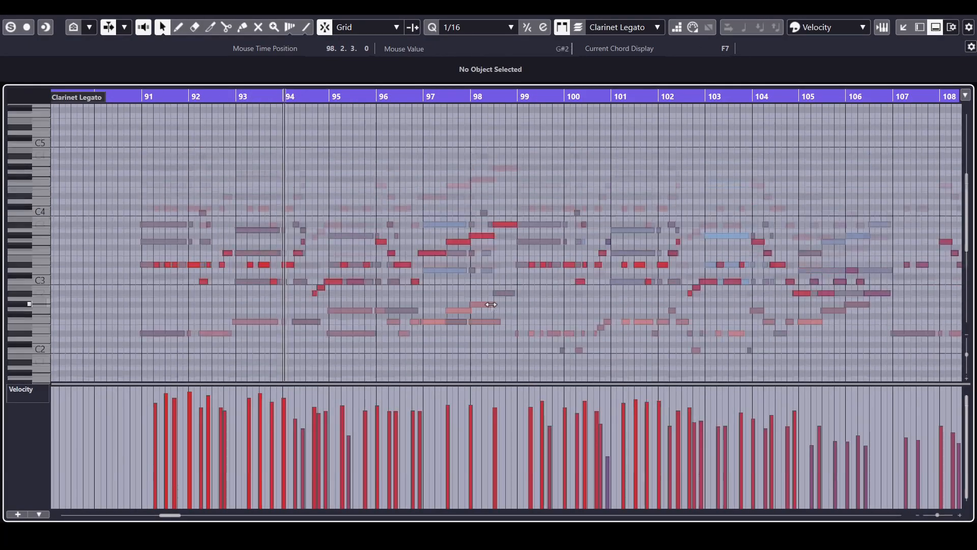
{"action": "left_click_drag", "start_coordinate": [586, 197], "coordinate": [544, 173]}
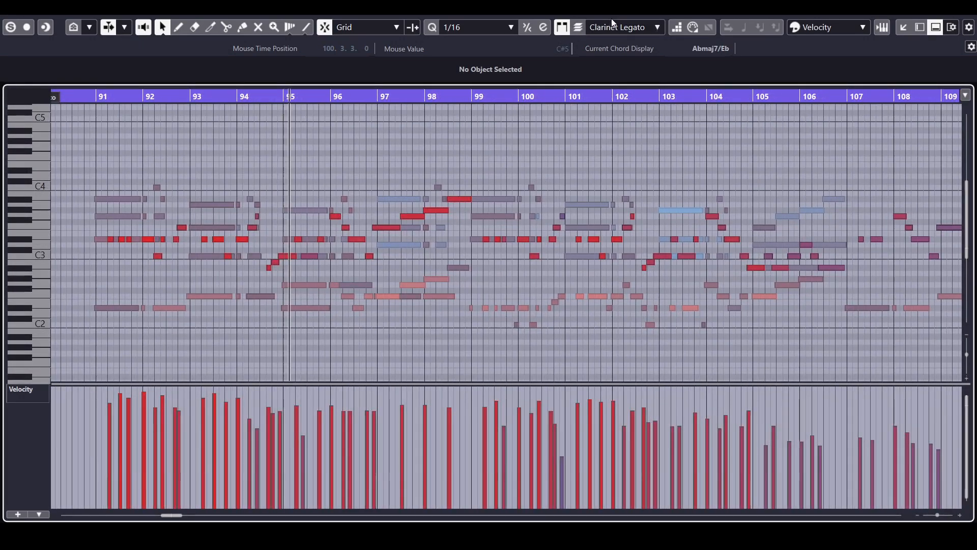
Make Bari Sax Legato the active part in the Key Editor and examine its notes across the solo chorus
{"action": "left_click", "coordinate": [621, 27]}
{"action": "left_click", "coordinate": [619, 57]}
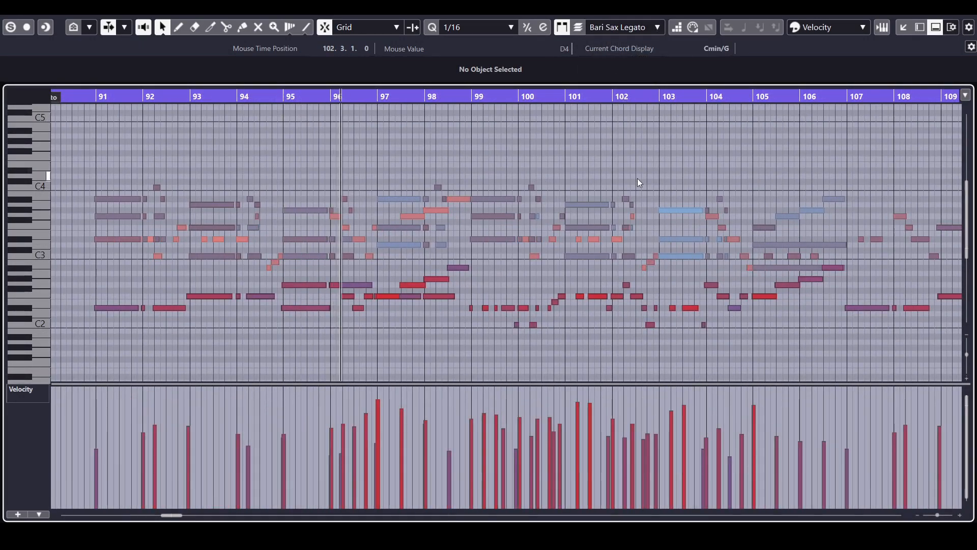
{"action": "left_click_drag", "start_coordinate": [652, 151], "coordinate": [601, 144]}
{"action": "key", "text": "h"}
{"action": "key", "text": "h"}
{"action": "key", "text": "h"}
{"action": "key", "text": "g"}
{"action": "key", "text": "g"}
{"action": "left_click_drag", "start_coordinate": [802, 163], "coordinate": [595, 181]}
Make Kontakt 11 the active part and examine its chord notes up to the end of the part
{"action": "left_click", "coordinate": [621, 27]}
{"action": "left_click", "coordinate": [615, 70]}
{"action": "key", "text": "h"}
{"action": "key", "text": "h"}
{"action": "key", "text": "h"}
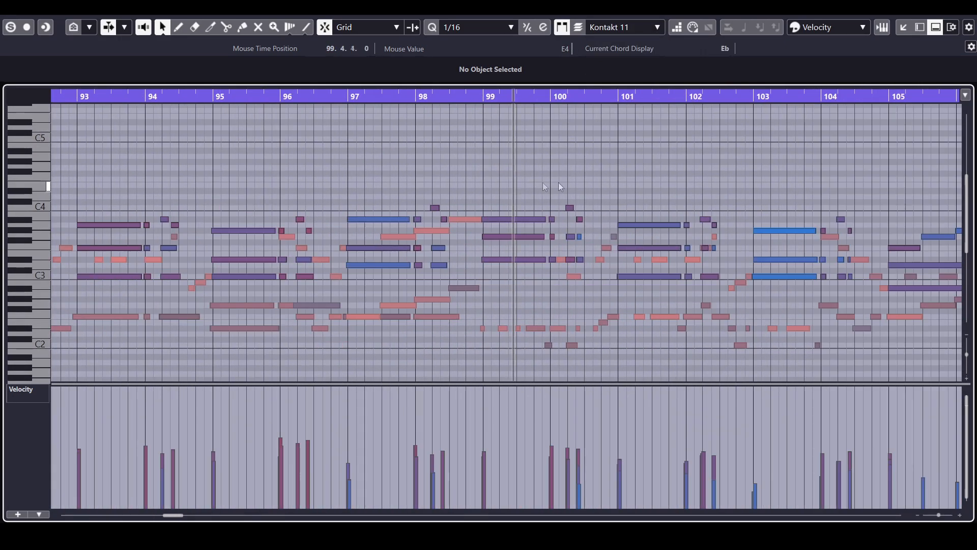
{"action": "key", "text": "g"}
{"action": "key", "text": "g"}
{"action": "key", "text": "g"}
{"action": "left_click_drag", "start_coordinate": [711, 193], "coordinate": [530, 188]}
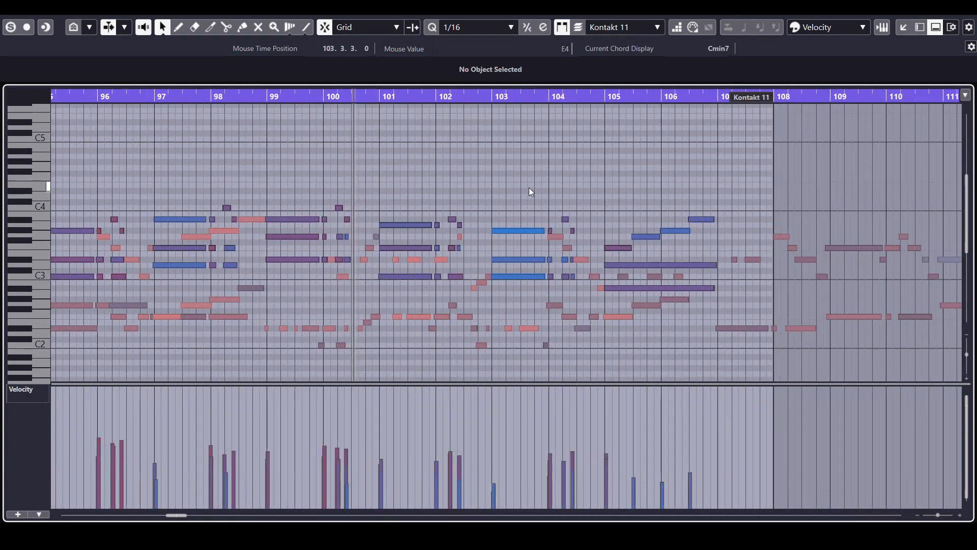
Switch the active part back to Bari Sax Legato and examine its notes from bar 97 to bar 115
{"action": "left_click", "coordinate": [637, 27]}
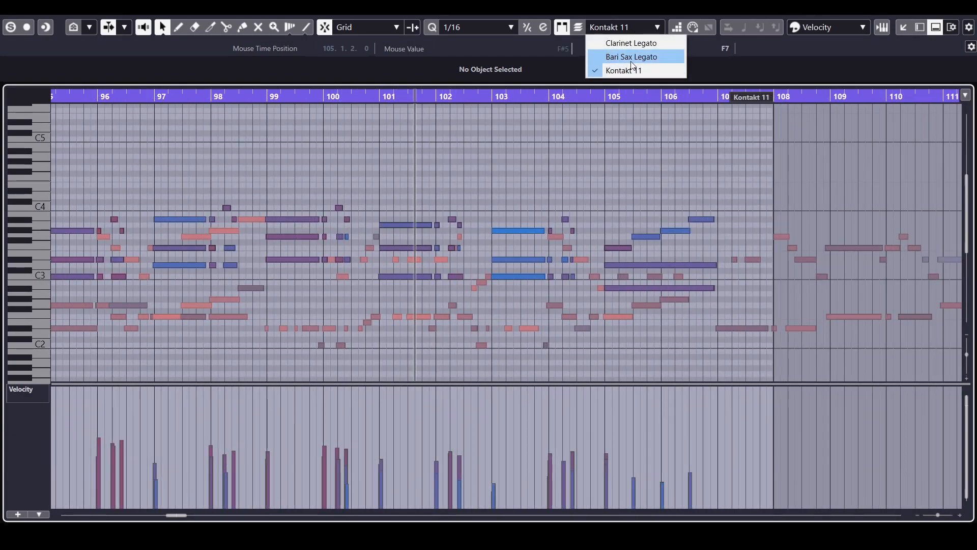
{"action": "left_click", "coordinate": [631, 55]}
{"action": "key", "text": "h"}
{"action": "left_click_drag", "start_coordinate": [742, 194], "coordinate": [489, 173]}
{"action": "key", "text": "g"}
{"action": "key", "text": "g"}
{"action": "key", "text": "g"}
{"action": "left_click_drag", "start_coordinate": [692, 172], "coordinate": [521, 160]}
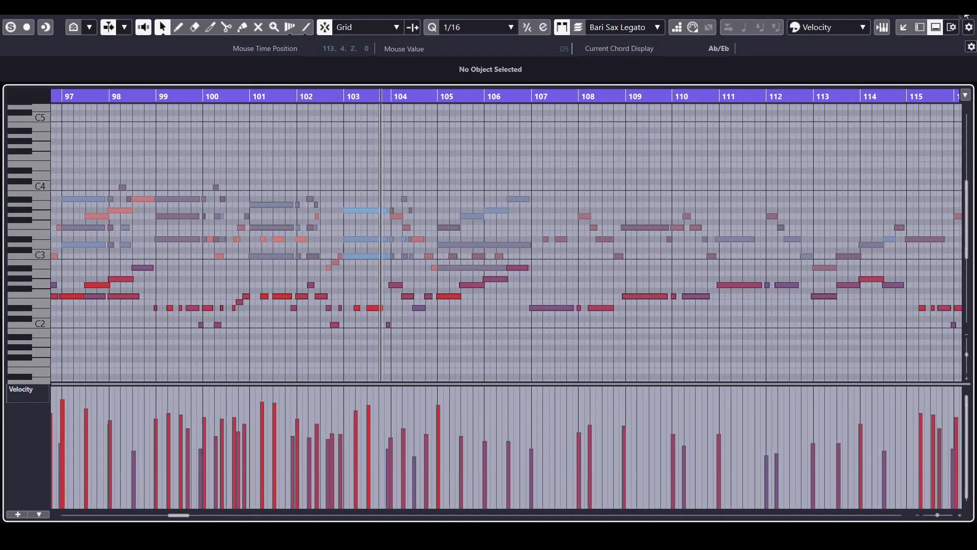
Dock and hide the Key Editor, look over the woodwind and brass tracks across the whole song, and stop playback
{"action": "left_click", "coordinate": [904, 27]}
{"action": "left_click", "coordinate": [920, 27]}
{"action": "key", "text": "g"}
{"action": "key", "text": "g"}
{"action": "key", "text": "g"}
{"action": "key", "text": "g"}
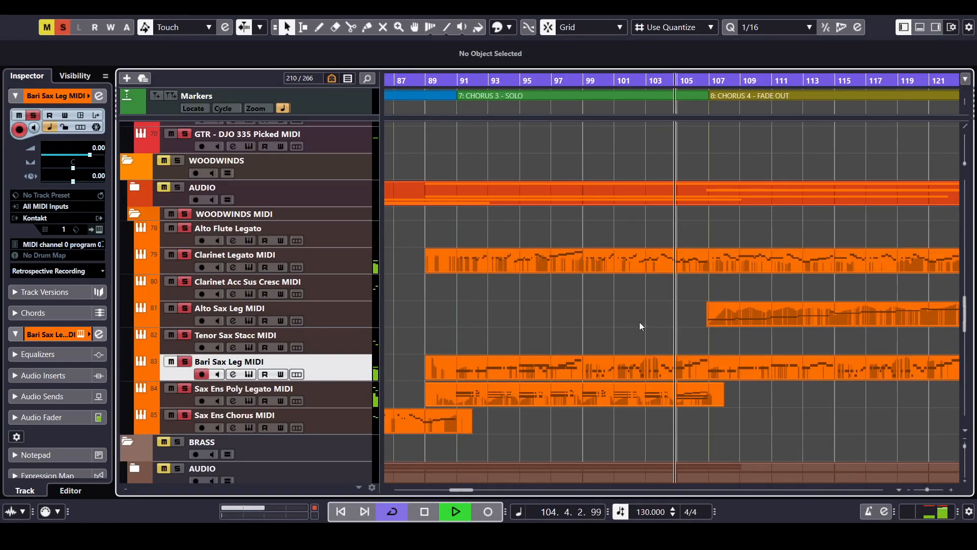
{"action": "key", "text": "g"}
{"action": "left_click_drag", "start_coordinate": [571, 331], "coordinate": [692, 251]}
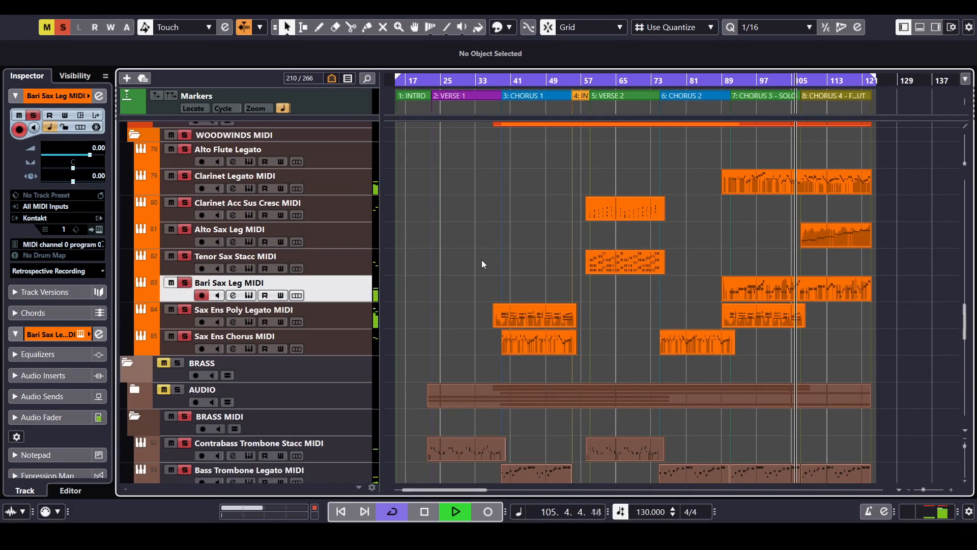
{"action": "key", "text": "g"}
{"action": "left_click_drag", "start_coordinate": [498, 253], "coordinate": [571, 197]}
{"action": "scroll", "coordinate": [569, 201], "scroll_direction": "down", "scroll_amount": 7}
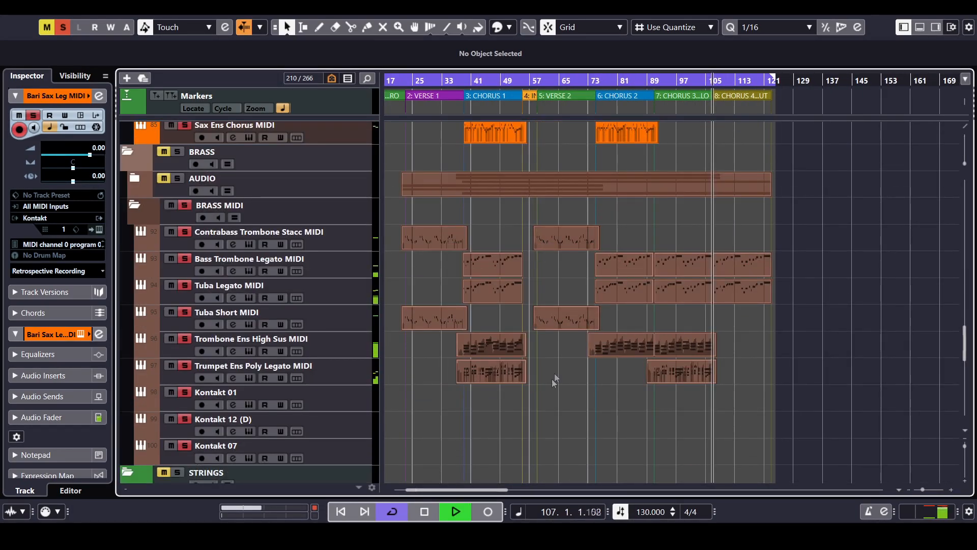
{"action": "key", "text": "space"}
Unmute the STR MIDI folder track in the STRINGS group
{"action": "left_click_drag", "start_coordinate": [541, 398], "coordinate": [595, 377]}
{"action": "key", "text": "h"}
{"action": "left_click_drag", "start_coordinate": [471, 413], "coordinate": [593, 353]}
{"action": "scroll", "coordinate": [434, 288], "scroll_direction": "down", "scroll_amount": 10}
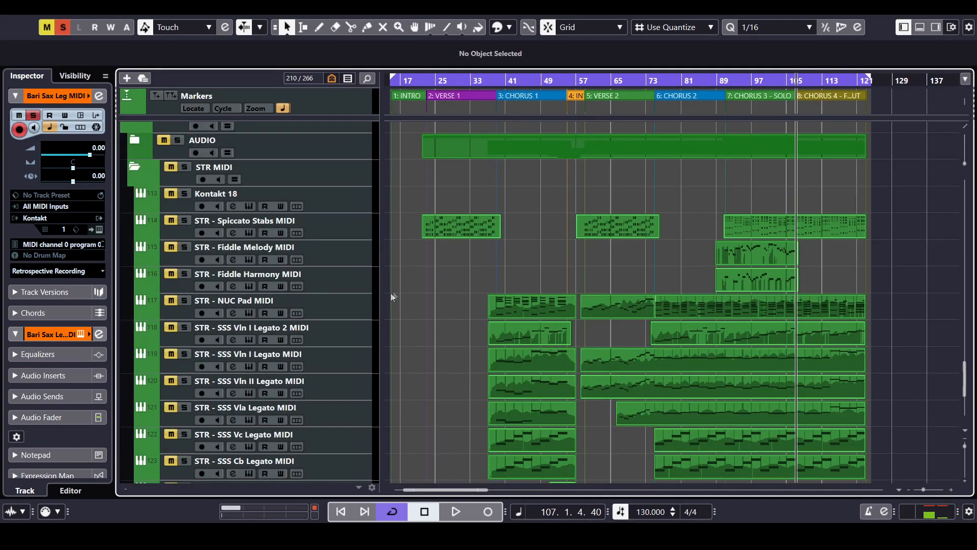
{"action": "scroll", "coordinate": [396, 302], "scroll_direction": "up", "scroll_amount": 5}
{"action": "scroll", "coordinate": [395, 298], "scroll_direction": "up", "scroll_amount": 2}
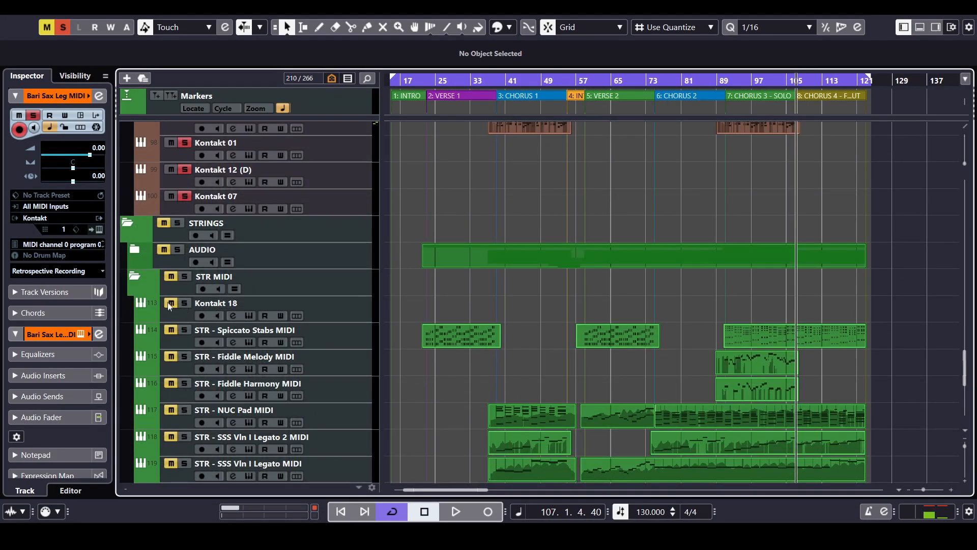
{"action": "left_click", "coordinate": [170, 275]}
{"action": "scroll", "coordinate": [456, 201], "scroll_direction": "up", "scroll_amount": 2}
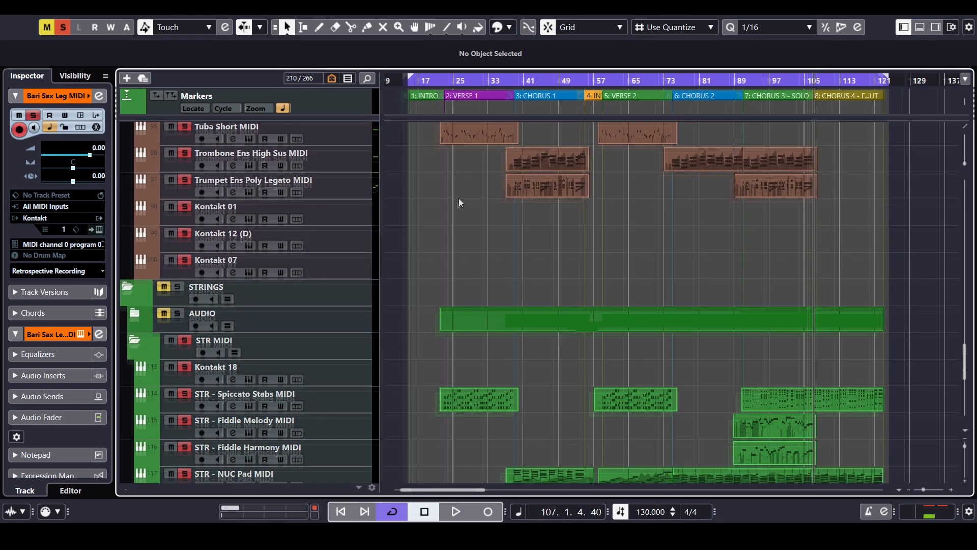
Set the playback position to 38.2.1, just before Chorus 1, with the string MIDI parts in view
{"action": "scroll", "coordinate": [566, 283], "scroll_direction": "down", "scroll_amount": 5}
{"action": "left_click_drag", "start_coordinate": [511, 81], "coordinate": [542, 113]}
{"action": "key", "text": "g"}
{"action": "key", "text": "g"}
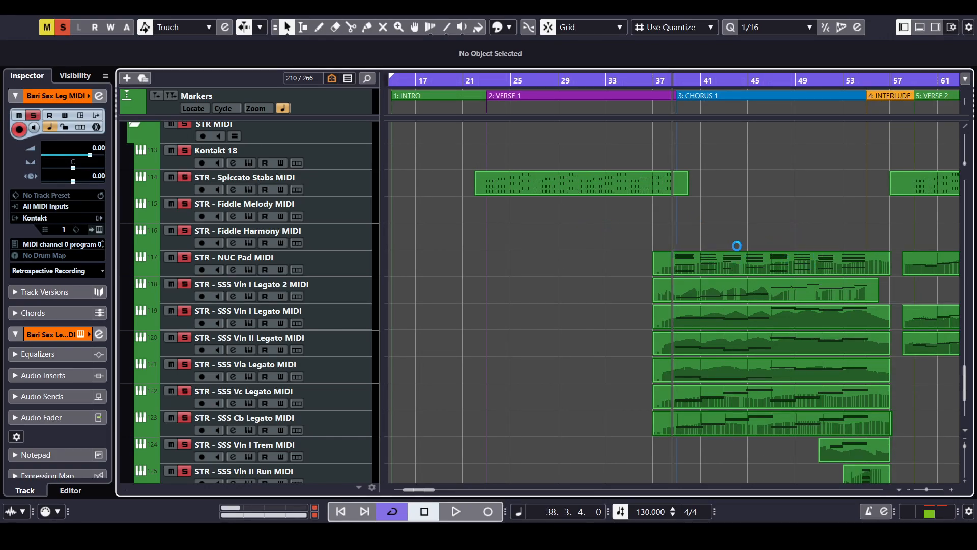
{"action": "key", "text": "g"}
{"action": "left_click_drag", "start_coordinate": [807, 232], "coordinate": [661, 200]}
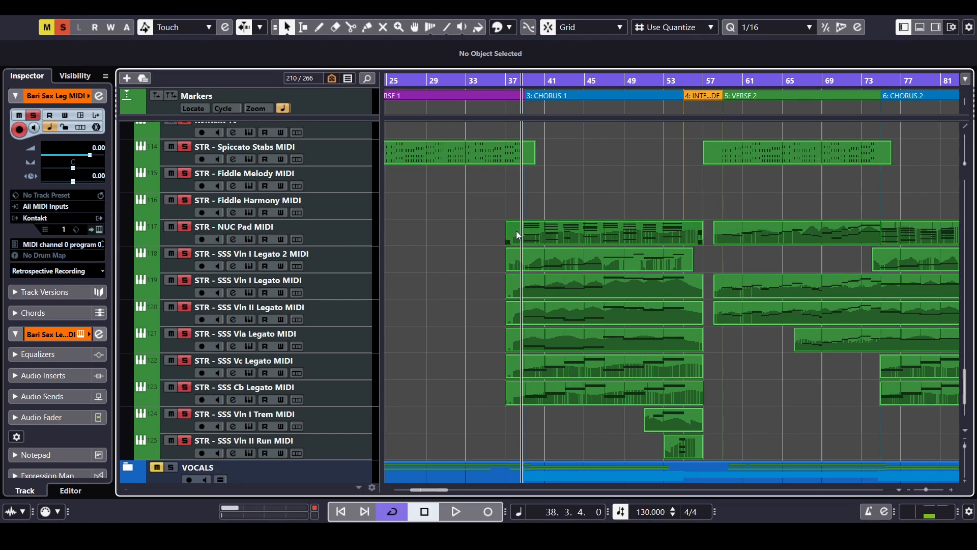
{"action": "left_click_drag", "start_coordinate": [554, 222], "coordinate": [511, 207]}
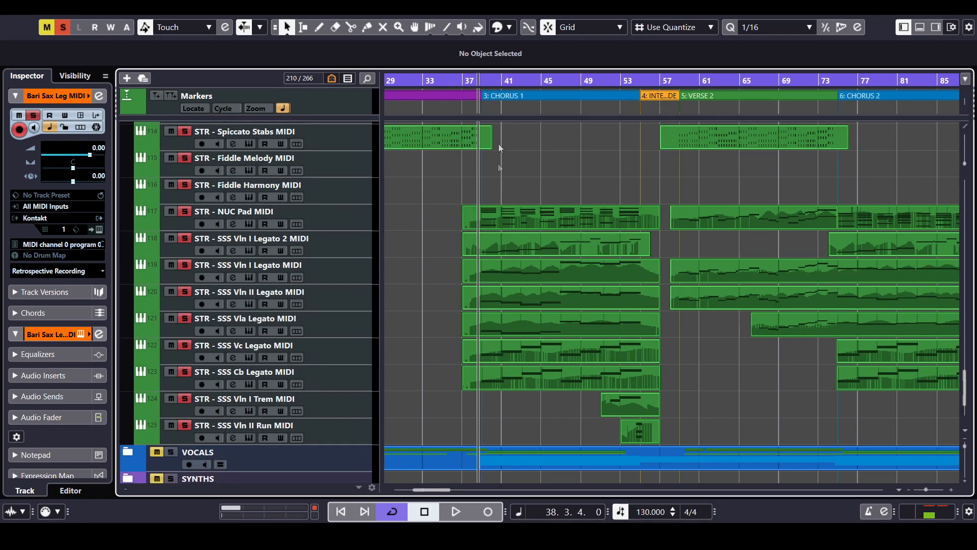
{"action": "left_click_drag", "start_coordinate": [467, 84], "coordinate": [544, 145]}
{"action": "left_click_drag", "start_coordinate": [713, 179], "coordinate": [677, 183]}
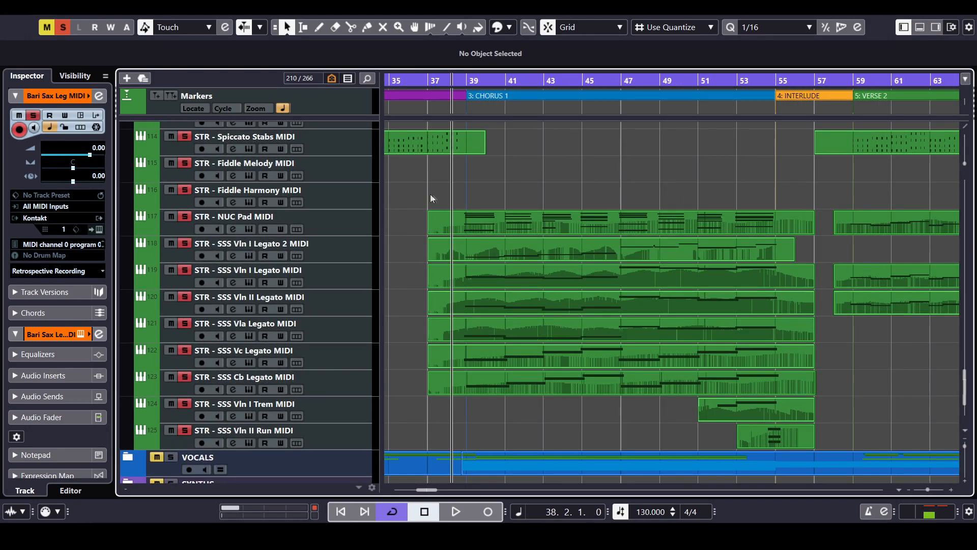
Mute the WOODWINDS MIDI folder track and return to the string MIDI tracks
{"action": "scroll", "coordinate": [259, 298], "scroll_direction": "up", "scroll_amount": 10}
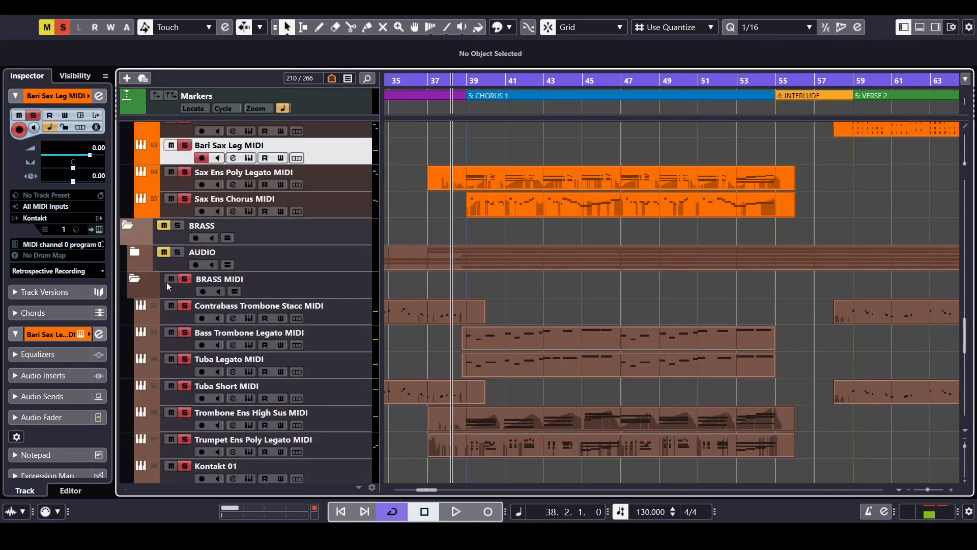
{"action": "scroll", "coordinate": [197, 261], "scroll_direction": "up", "scroll_amount": 8}
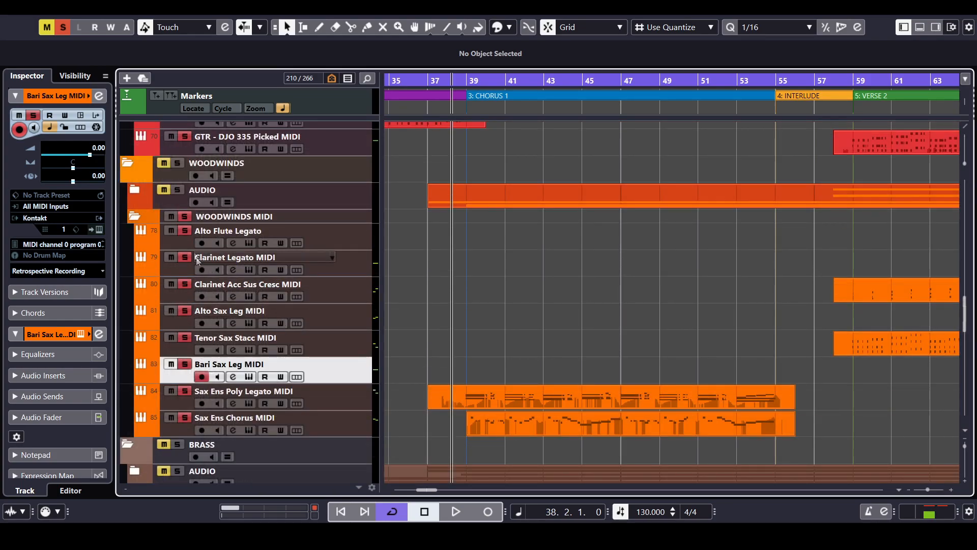
{"action": "left_click", "coordinate": [172, 218]}
{"action": "scroll", "coordinate": [472, 307], "scroll_direction": "down", "scroll_amount": 15}
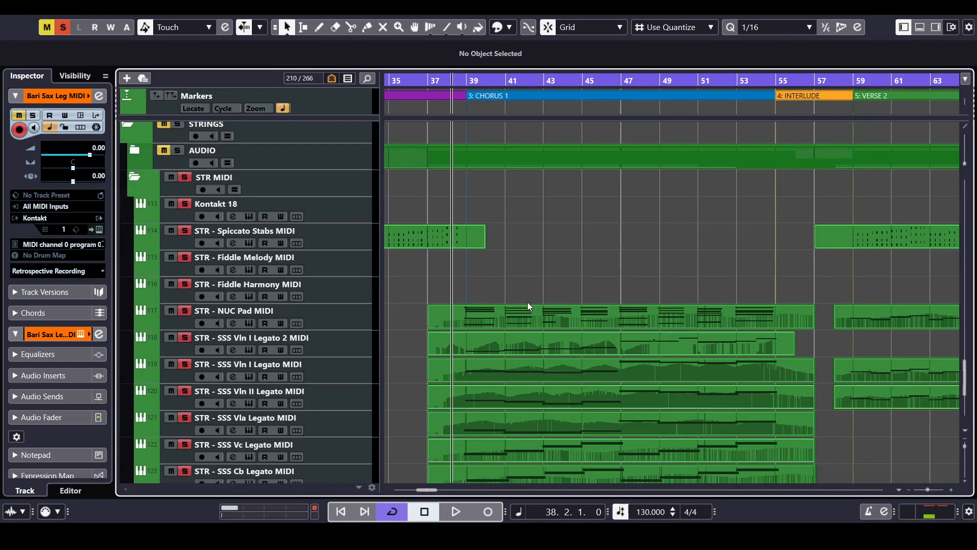
Play the string parts from just before Chorus 1 with the whole chorus in view
{"action": "key", "text": "space"}
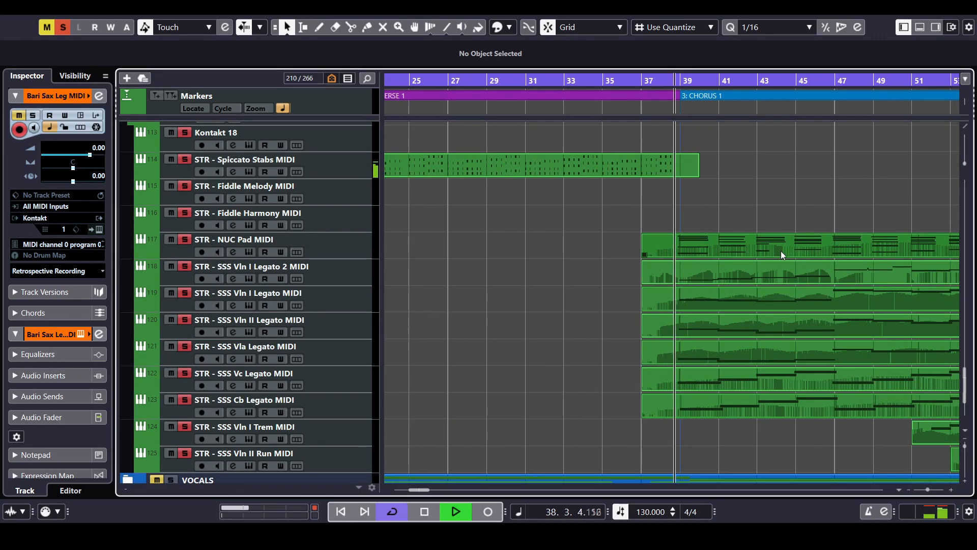
{"action": "key", "text": "g"}
{"action": "key", "text": "g"}
{"action": "left_click_drag", "start_coordinate": [779, 213], "coordinate": [564, 199]}
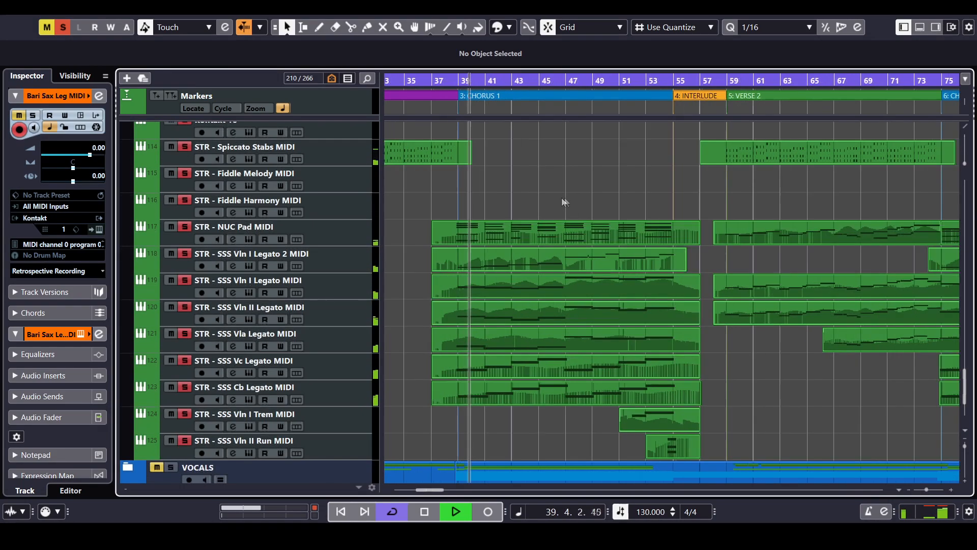
Open the Chorus 1 string parts from Vln I Legato 2 through Vln II Run together in the Key Editor
{"action": "left_click_drag", "start_coordinate": [410, 253], "coordinate": [697, 450]}
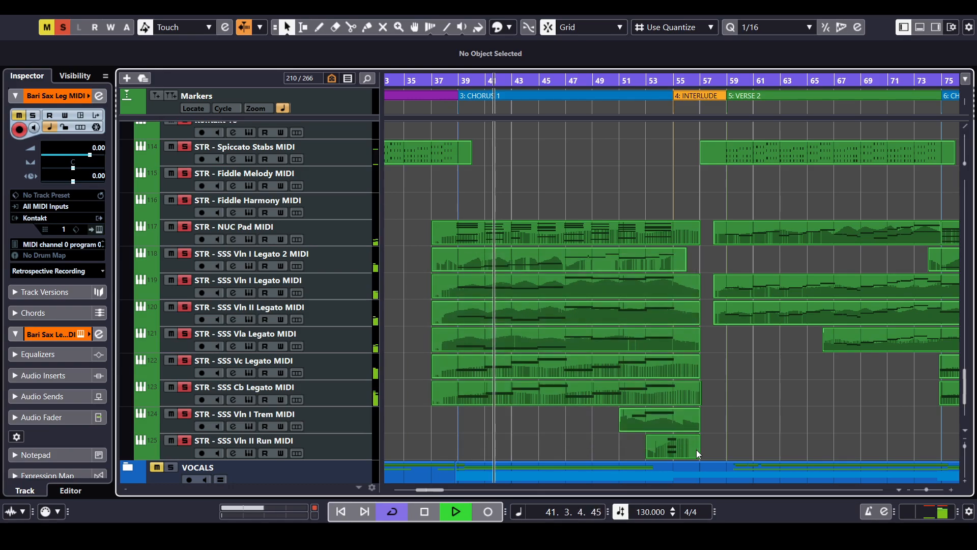
{"action": "double_click", "coordinate": [616, 263]}
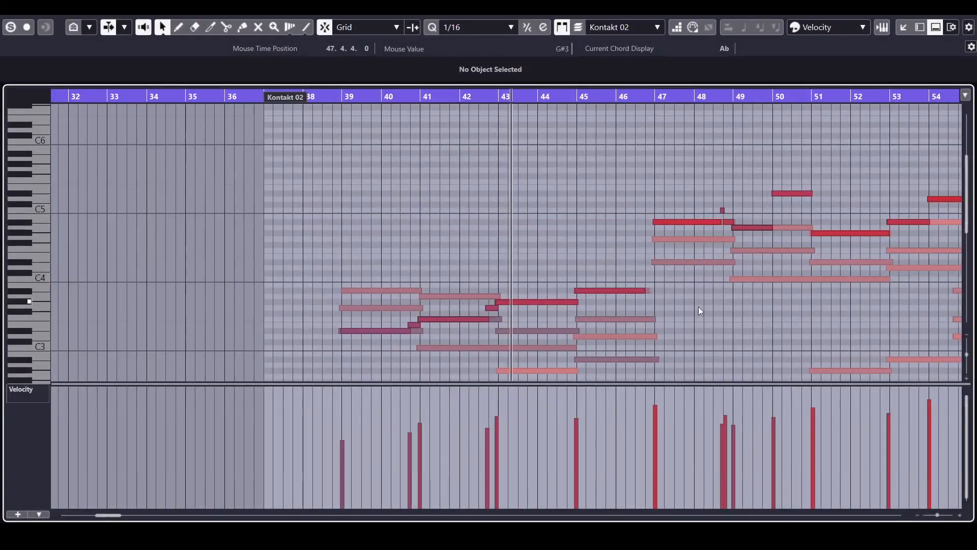
{"action": "key", "text": "g"}
{"action": "key", "text": "g"}
{"action": "left_click_drag", "start_coordinate": [743, 324], "coordinate": [554, 216]}
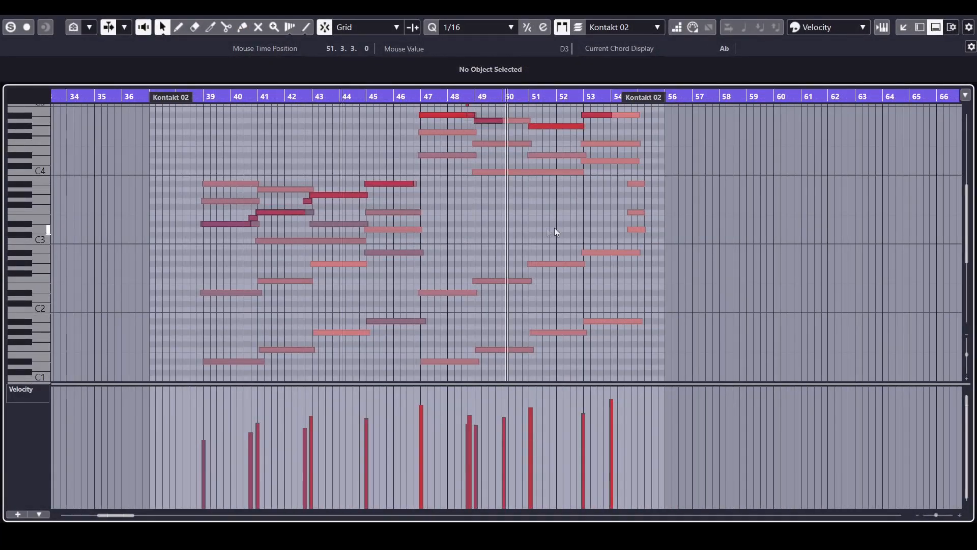
Examine the string voicings across the second half of Chorus 1 while they play
{"action": "key", "text": "h"}
{"action": "key", "text": "h"}
{"action": "key", "text": "h"}
{"action": "key", "text": "h"}
{"action": "left_click_drag", "start_coordinate": [768, 228], "coordinate": [502, 243]}
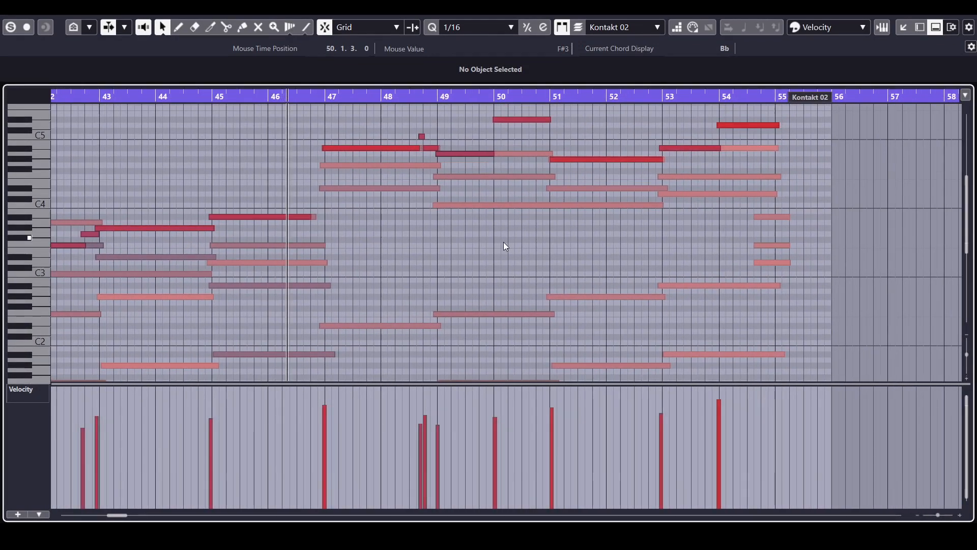
{"action": "scroll", "coordinate": [503, 242], "scroll_direction": "up", "scroll_amount": 2}
{"action": "scroll", "coordinate": [594, 257], "scroll_direction": "down", "scroll_amount": 3}
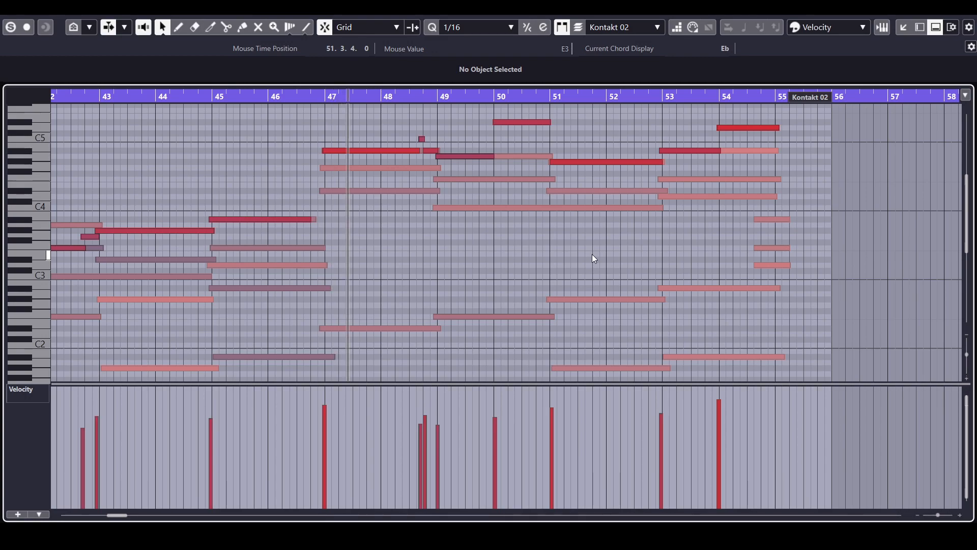
{"action": "scroll", "coordinate": [591, 255], "scroll_direction": "up", "scroll_amount": 2}
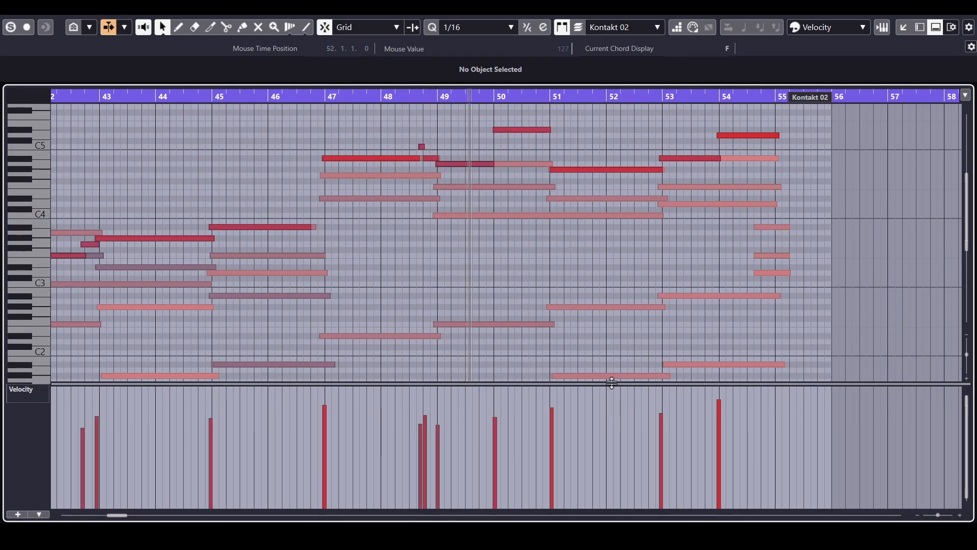
Shrink the velocity lane to enlarge the note area and examine the string notes from bar 39 to bar 55
{"action": "left_click_drag", "start_coordinate": [613, 384], "coordinate": [605, 457]}
{"action": "key", "text": "g"}
{"action": "key", "text": "g"}
{"action": "left_click_drag", "start_coordinate": [667, 267], "coordinate": [581, 281]}
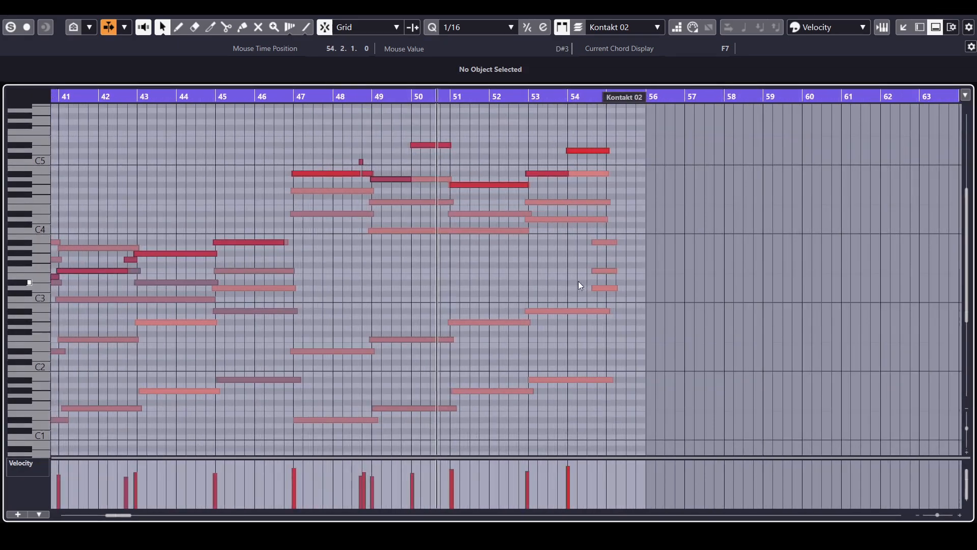
{"action": "left_click_drag", "start_coordinate": [559, 202], "coordinate": [603, 269]}
{"action": "left_click_drag", "start_coordinate": [592, 302], "coordinate": [632, 222]}
{"action": "left_click_drag", "start_coordinate": [552, 262], "coordinate": [661, 262]}
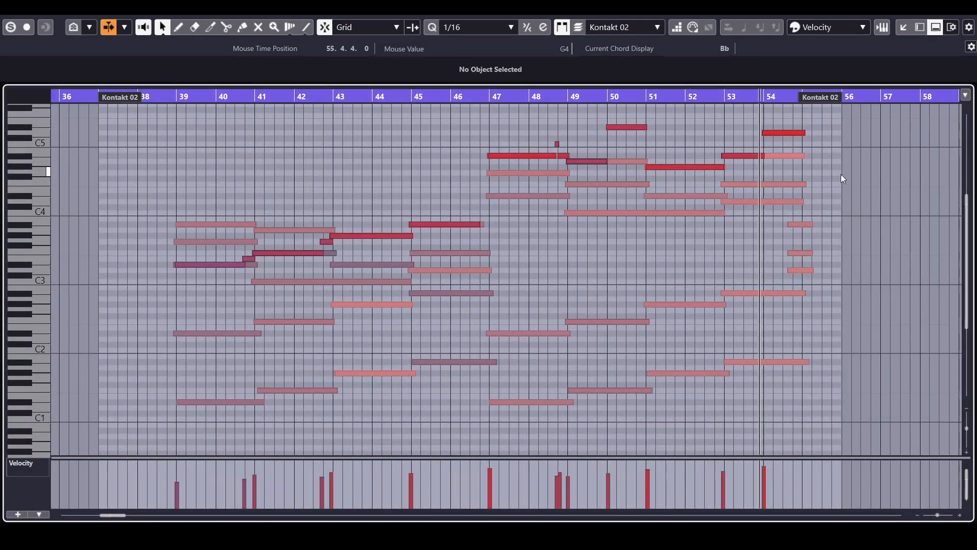
Dock the Key Editor back into the project window, hide it, and stop playback
{"action": "left_click", "coordinate": [904, 27]}
{"action": "left_click", "coordinate": [920, 28]}
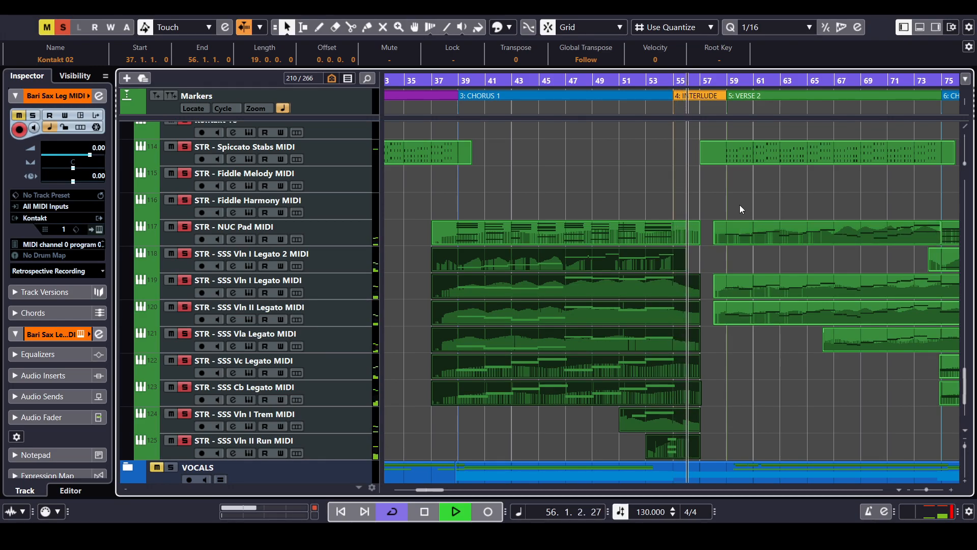
{"action": "key", "text": "space"}
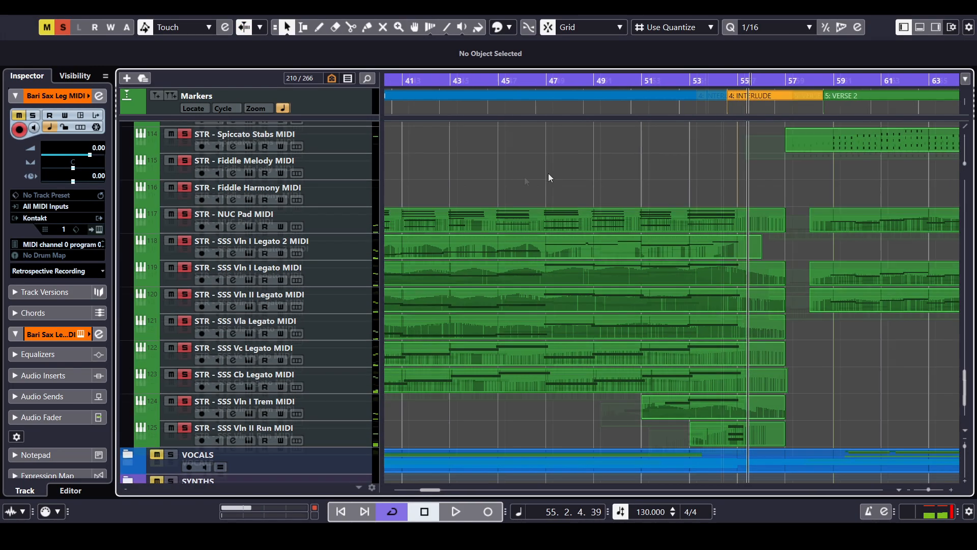
Select the STR - NUC Pad MIDI track, with its Chorus 1 part in view
{"action": "key", "text": "g"}
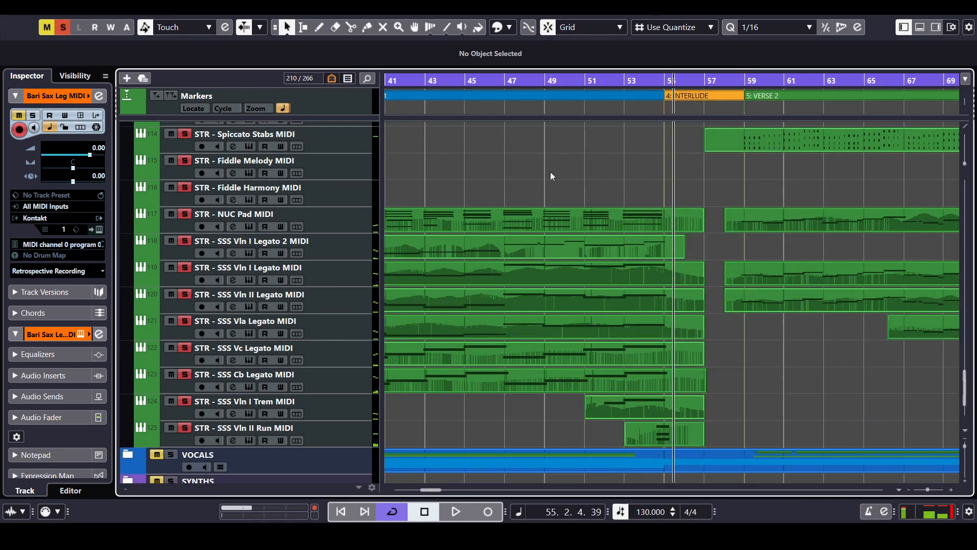
{"action": "left_click_drag", "start_coordinate": [551, 172], "coordinate": [642, 177]}
{"action": "left_click", "coordinate": [283, 226]}
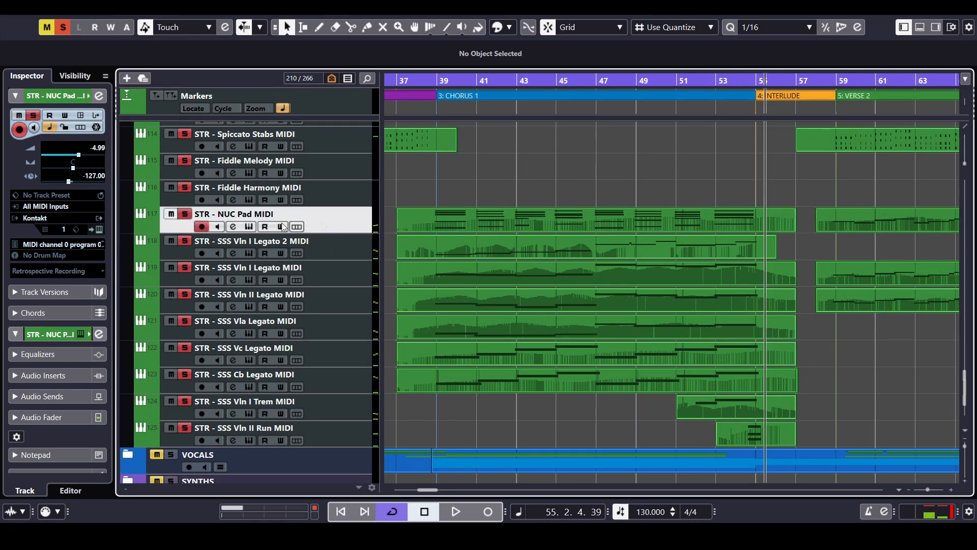
View the NUC Pad track's Kontakt instrument, close it, and select the STR - SSS Vln I Legato 2 MIDI track
{"action": "left_click", "coordinate": [255, 226]}
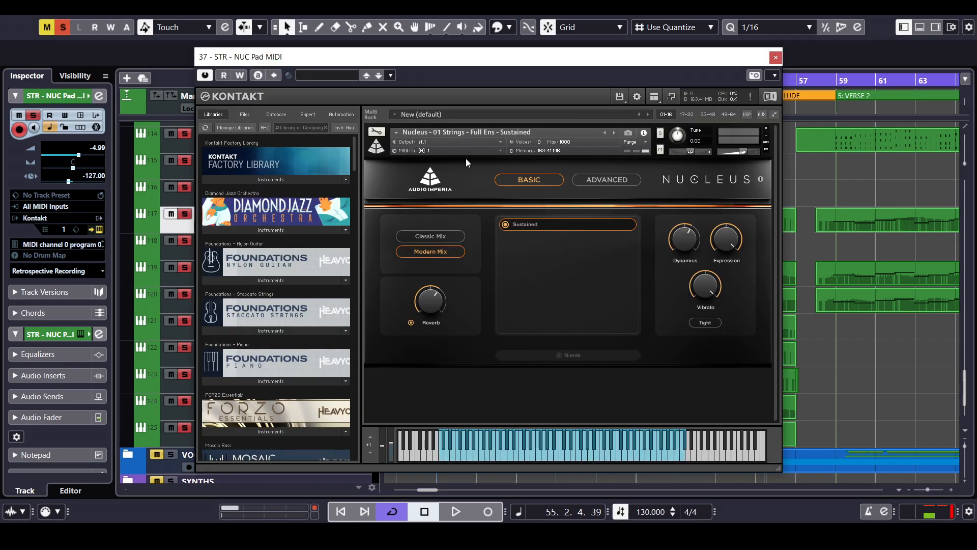
{"action": "left_click", "coordinate": [776, 57]}
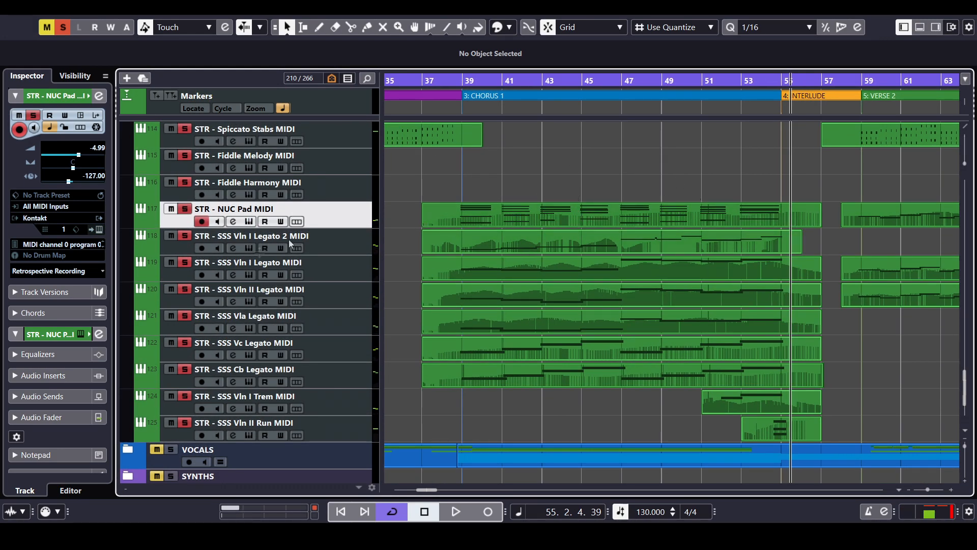
{"action": "left_click", "coordinate": [353, 241]}
Select the SSS string parts in Chorus 1, show them briefly in the Key Editor, and hide the editor
{"action": "left_click_drag", "start_coordinate": [405, 238], "coordinate": [799, 427]}
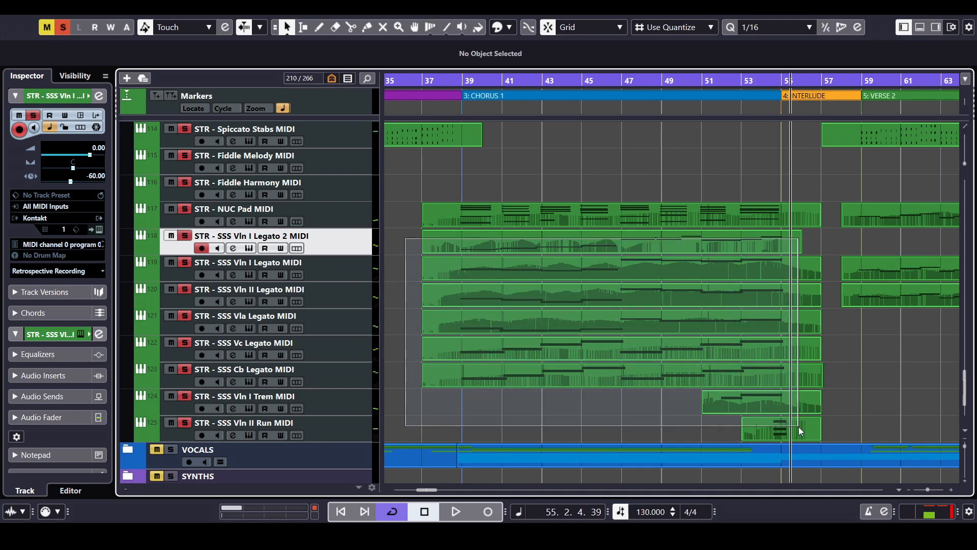
{"action": "double_click", "coordinate": [542, 239]}
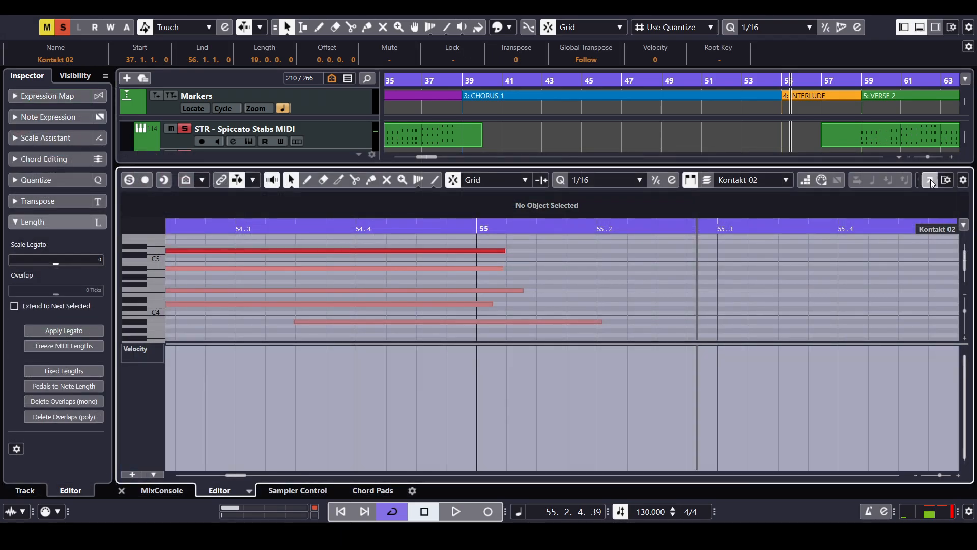
{"action": "left_click", "coordinate": [929, 181]}
{"action": "left_click", "coordinate": [920, 29]}
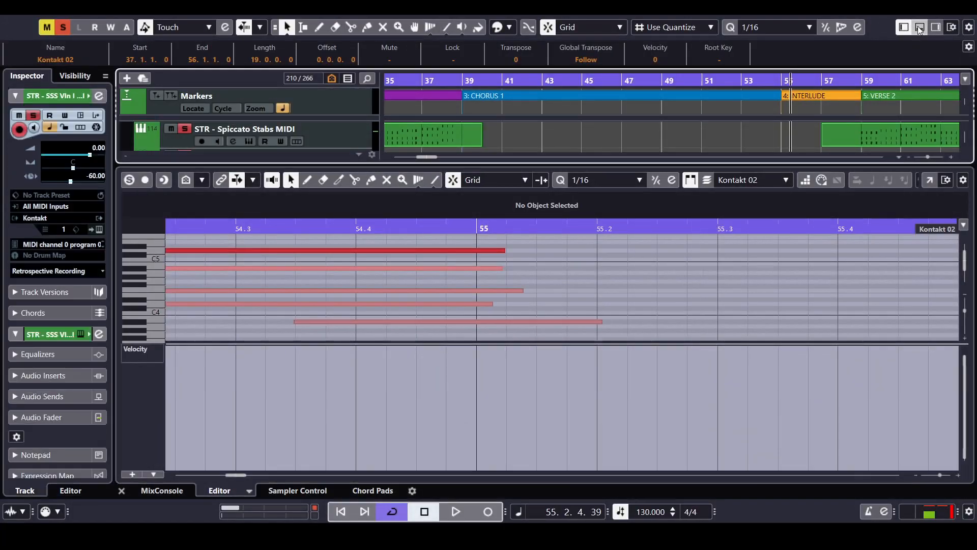
{"action": "left_click", "coordinate": [920, 29]}
Look over the string MIDI parts across the song and place the playhead in bar 89, before Chorus 3 - Solo
{"action": "scroll", "coordinate": [454, 236], "scroll_direction": "down", "scroll_amount": 3}
{"action": "scroll", "coordinate": [316, 321], "scroll_direction": "up", "scroll_amount": 3}
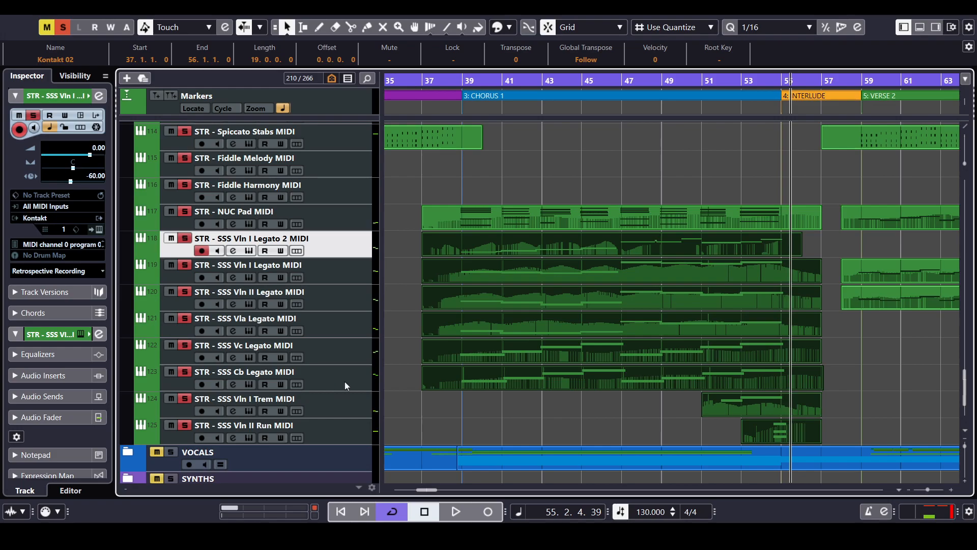
{"action": "scroll", "coordinate": [567, 359], "scroll_direction": "down", "scroll_amount": 5}
{"action": "left_click_drag", "start_coordinate": [780, 401], "coordinate": [685, 391]}
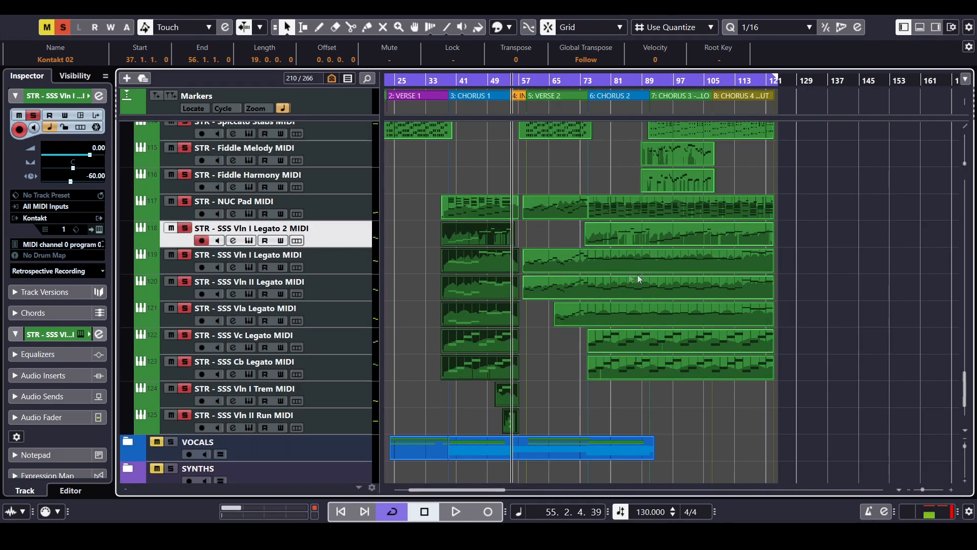
{"action": "scroll", "coordinate": [667, 338], "scroll_direction": "up", "scroll_amount": 3}
{"action": "left_click_drag", "start_coordinate": [652, 86], "coordinate": [538, 127]}
{"action": "key", "text": "g"}
{"action": "key", "text": "g"}
{"action": "key", "text": "g"}
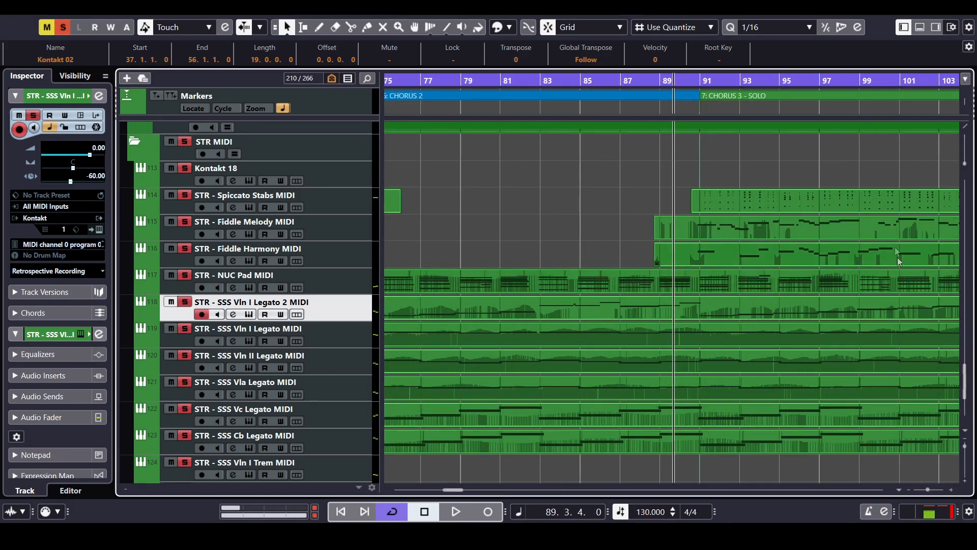
Examine the Fiddle Melody and Fiddle Harmony parts, and start playback just before Chorus 3 - Solo
{"action": "left_click_drag", "start_coordinate": [881, 235], "coordinate": [637, 242]}
{"action": "key", "text": "g"}
{"action": "key", "text": "g"}
{"action": "left_click_drag", "start_coordinate": [838, 251], "coordinate": [594, 250]}
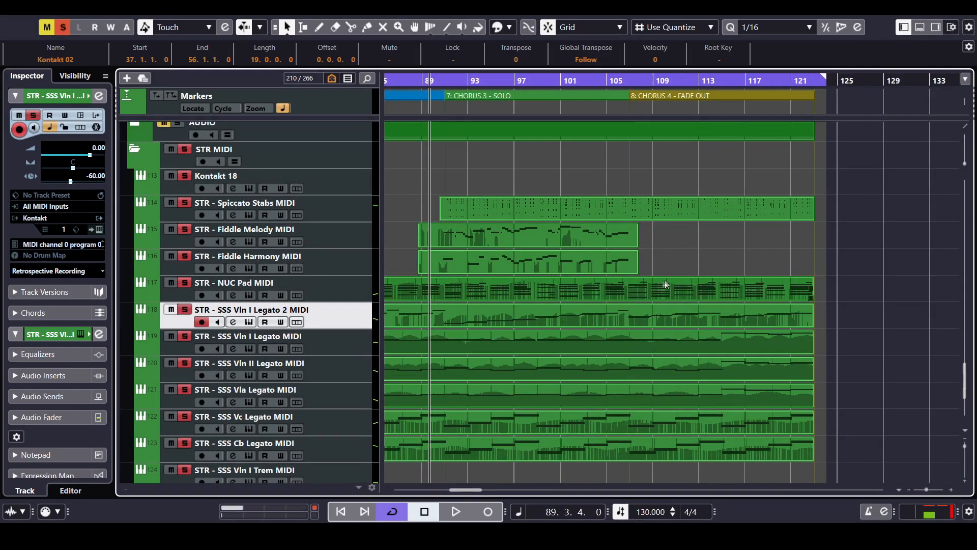
{"action": "scroll", "coordinate": [664, 281], "scroll_direction": "up", "scroll_amount": 3}
{"action": "left_click_drag", "start_coordinate": [556, 284], "coordinate": [809, 289]}
{"action": "scroll", "coordinate": [627, 231], "scroll_direction": "down", "scroll_amount": 2}
{"action": "key", "text": "h"}
{"action": "key", "text": "h"}
{"action": "key", "text": "h"}
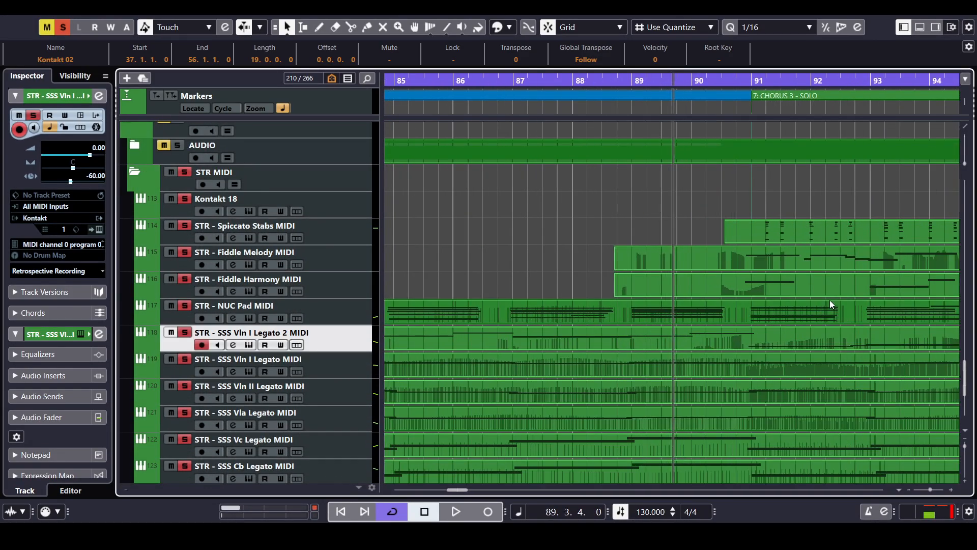
{"action": "double_click", "coordinate": [716, 85]}
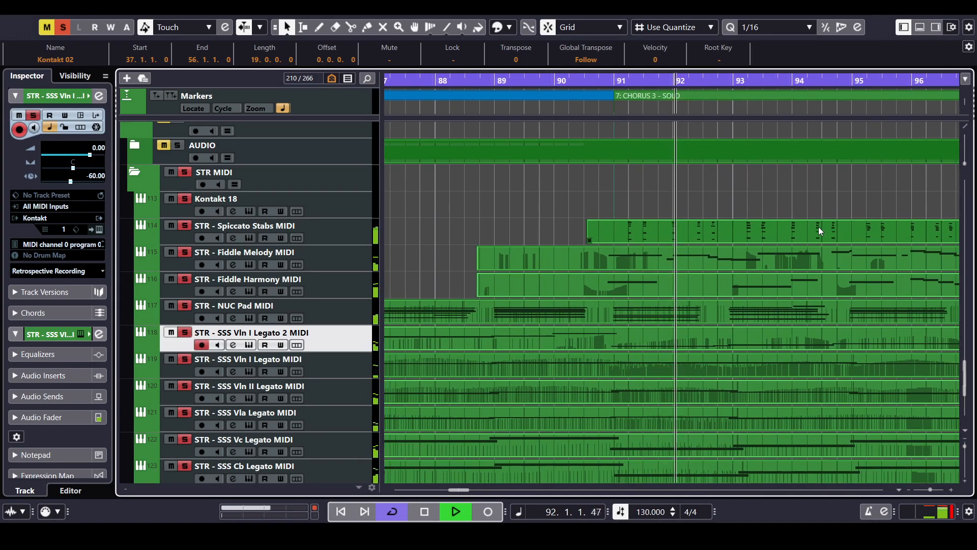
Review the brass, woodwind and string MIDI parts while Chorus 3 - Solo plays
{"action": "scroll", "coordinate": [615, 356], "scroll_direction": "up", "scroll_amount": 6}
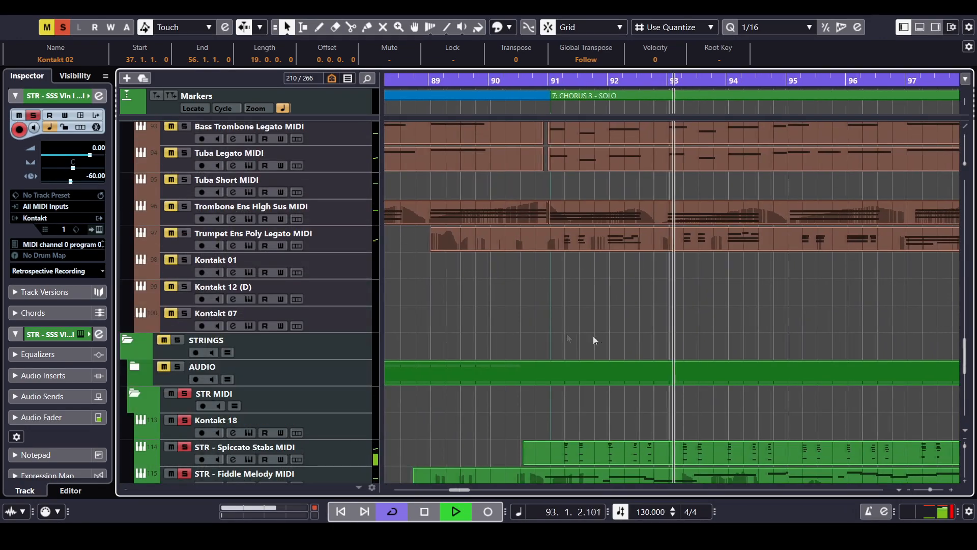
{"action": "scroll", "coordinate": [460, 328], "scroll_direction": "up", "scroll_amount": 8}
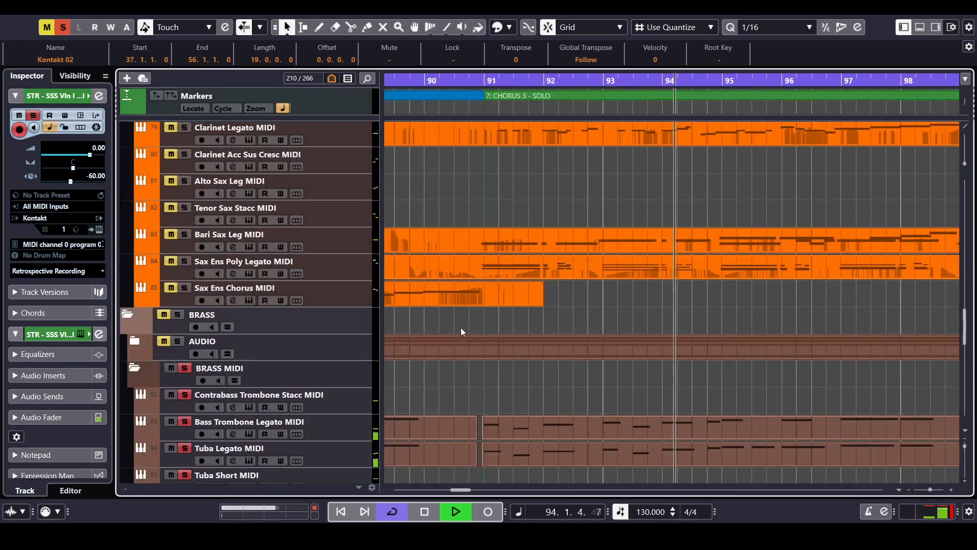
{"action": "scroll", "coordinate": [509, 261], "scroll_direction": "down", "scroll_amount": 12}
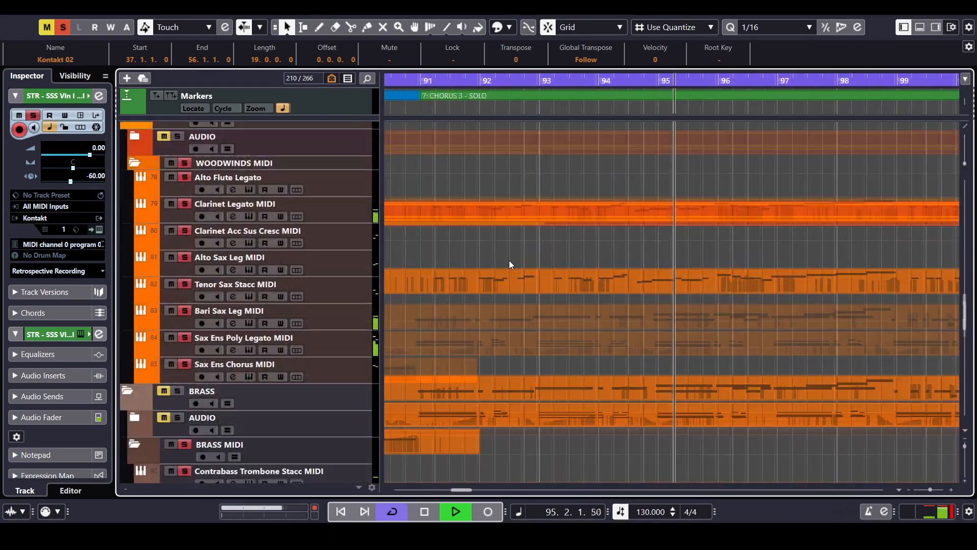
{"action": "scroll", "coordinate": [549, 252], "scroll_direction": "down", "scroll_amount": 4}
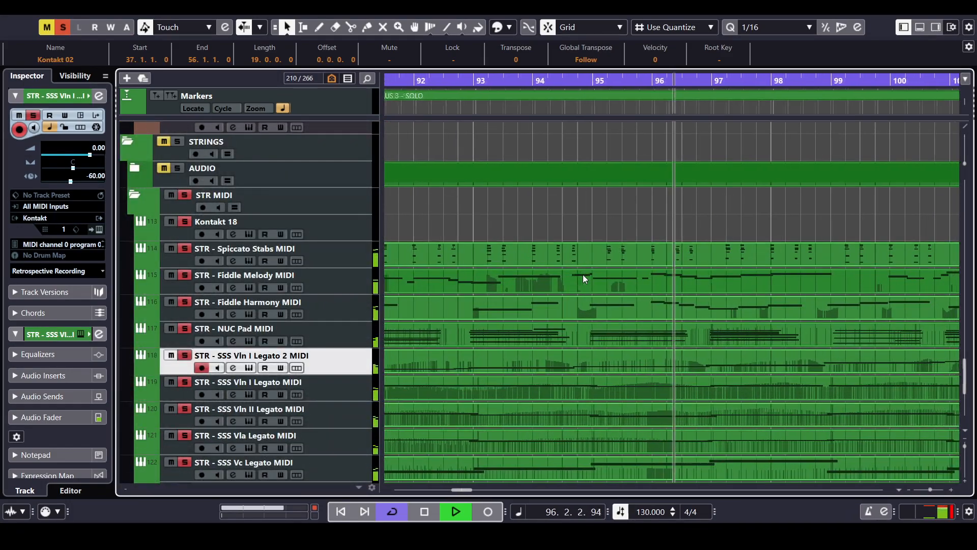
{"action": "scroll", "coordinate": [693, 229], "scroll_direction": "down", "scroll_amount": 3}
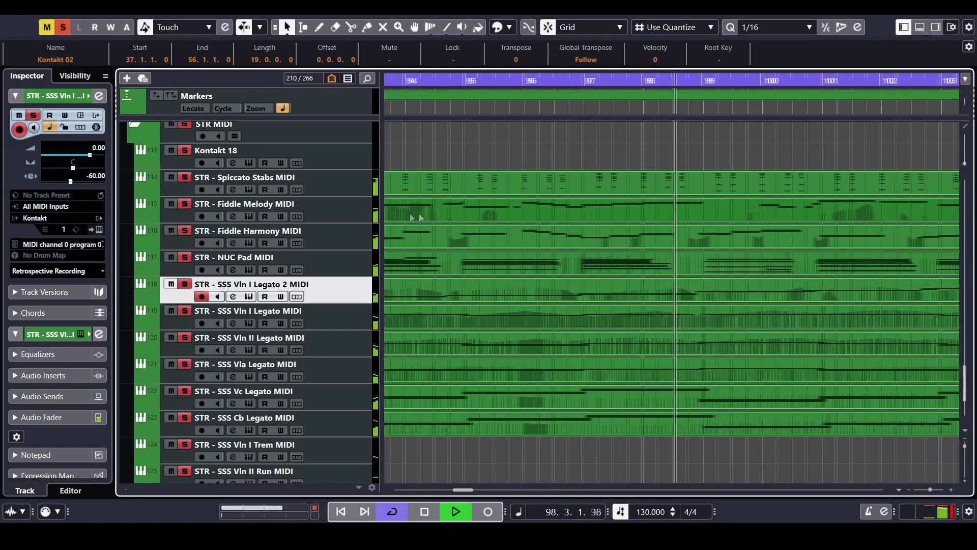
View the Fiddle Melody track's Kontakt instrument, close it, and follow the fiddle parts to the end of Chorus 3 - Solo
{"action": "left_click", "coordinate": [335, 213]}
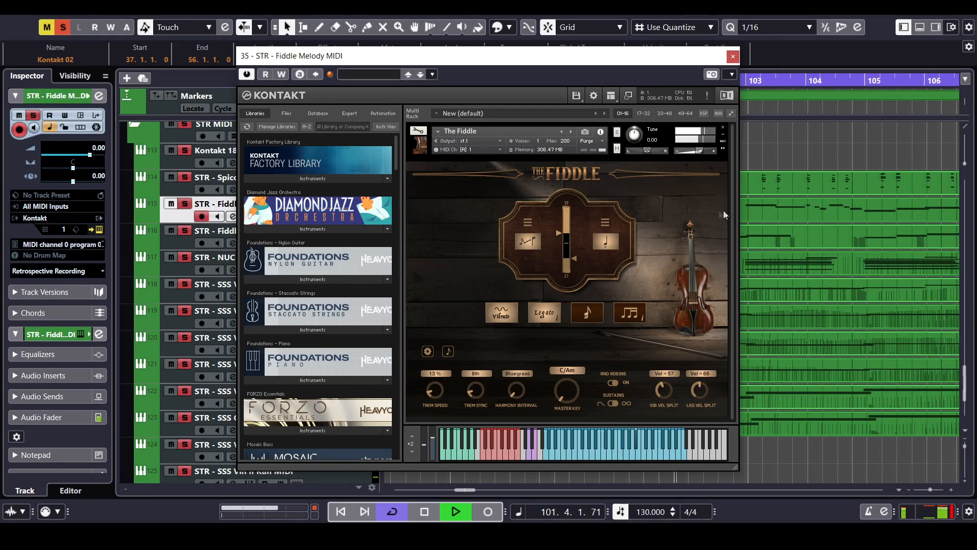
{"action": "left_click", "coordinate": [733, 56]}
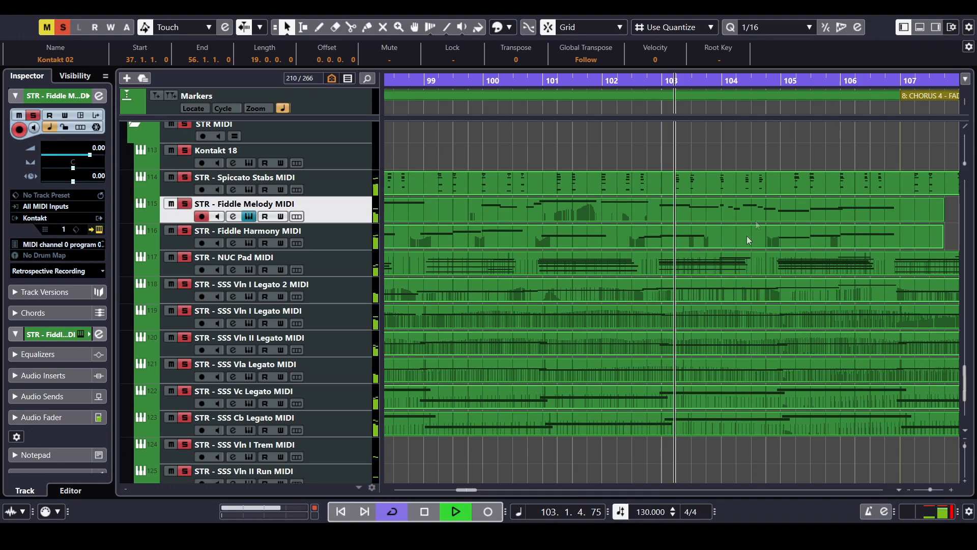
{"action": "key", "text": "g"}
{"action": "key", "text": "g"}
{"action": "key", "text": "g"}
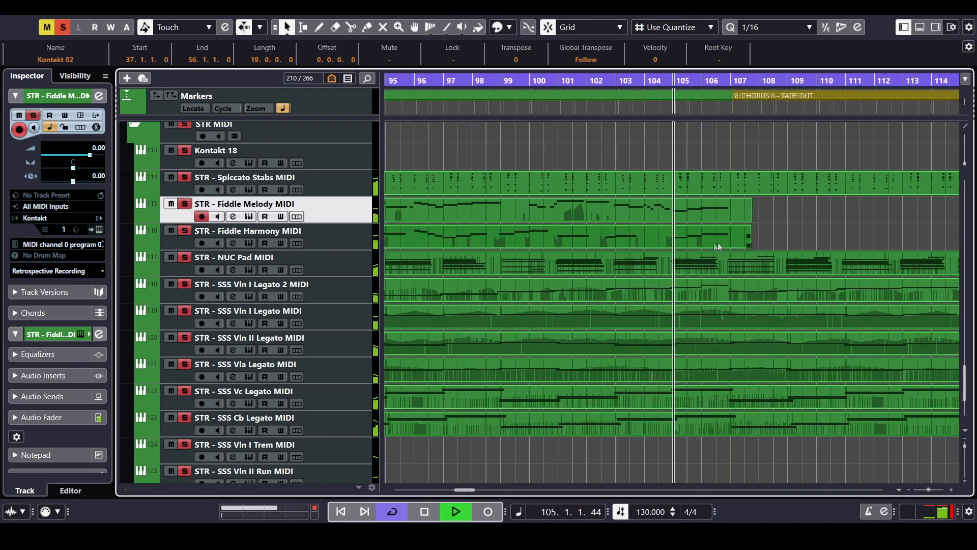
{"action": "key", "text": "g"}
{"action": "key", "text": "g"}
{"action": "key", "text": "g"}
{"action": "key", "text": "g"}
{"action": "left_click_drag", "start_coordinate": [718, 220], "coordinate": [768, 221]}
{"action": "key", "text": "g"}
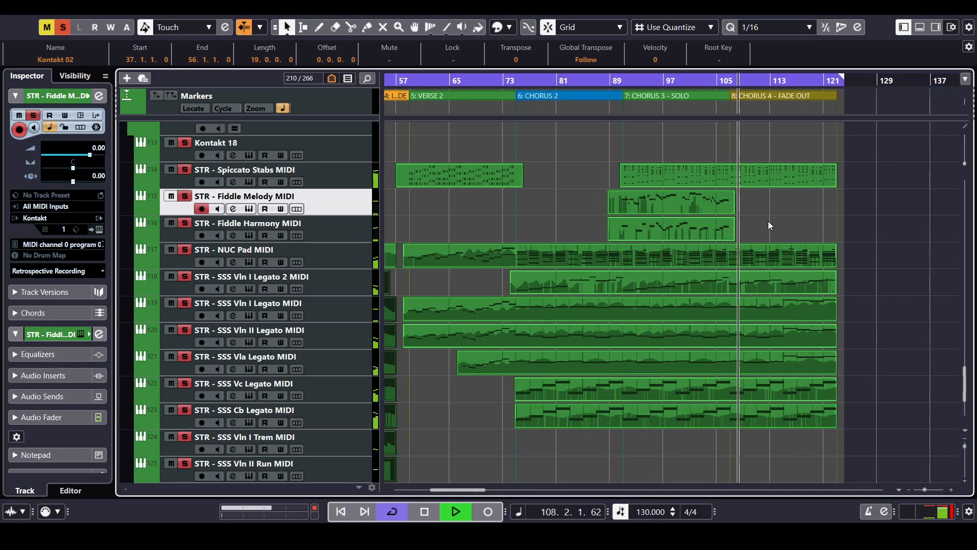
Stop playback early in Chorus 4 and review the Fiddle Melody track's Kontakt instrument once more
{"action": "key", "text": "space"}
{"action": "left_click_drag", "start_coordinate": [763, 225], "coordinate": [836, 223]}
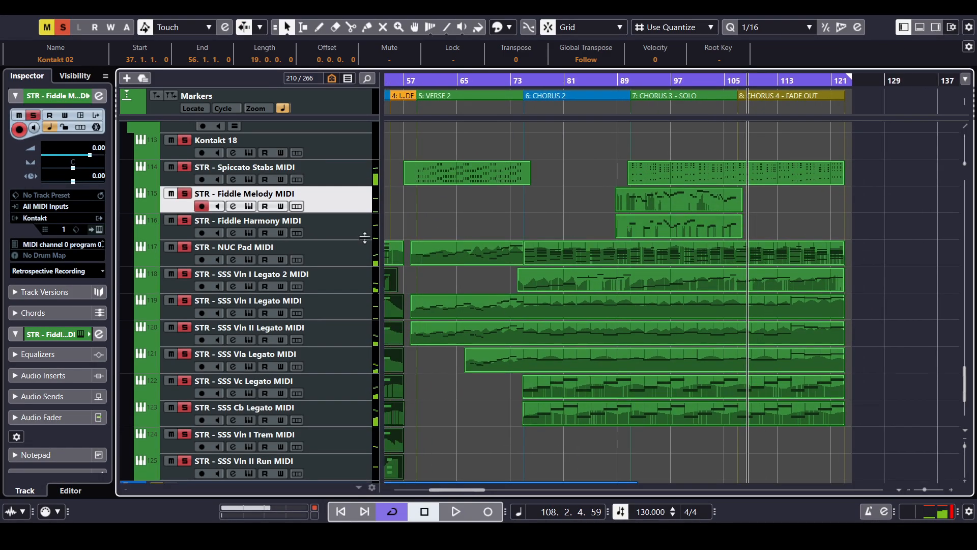
{"action": "left_click", "coordinate": [248, 206]}
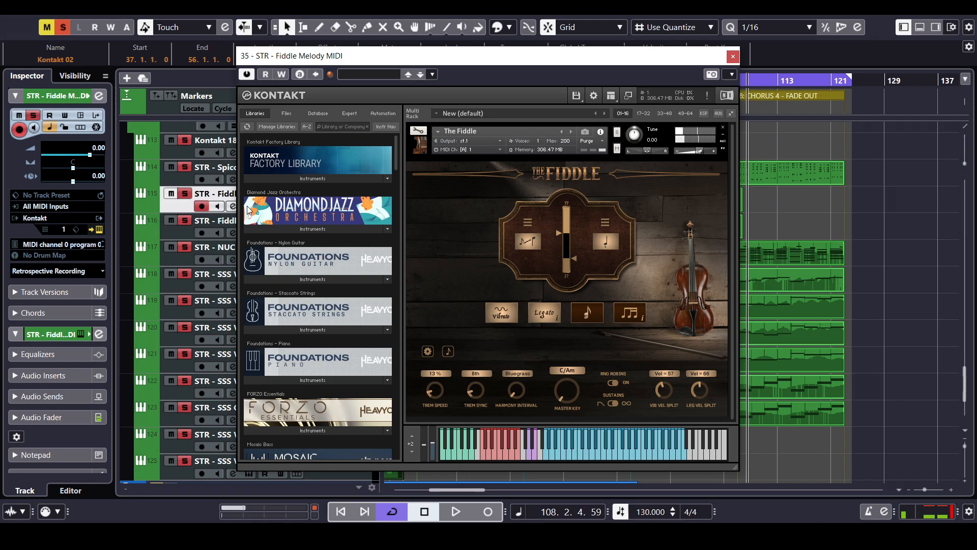
{"action": "left_click", "coordinate": [733, 57]}
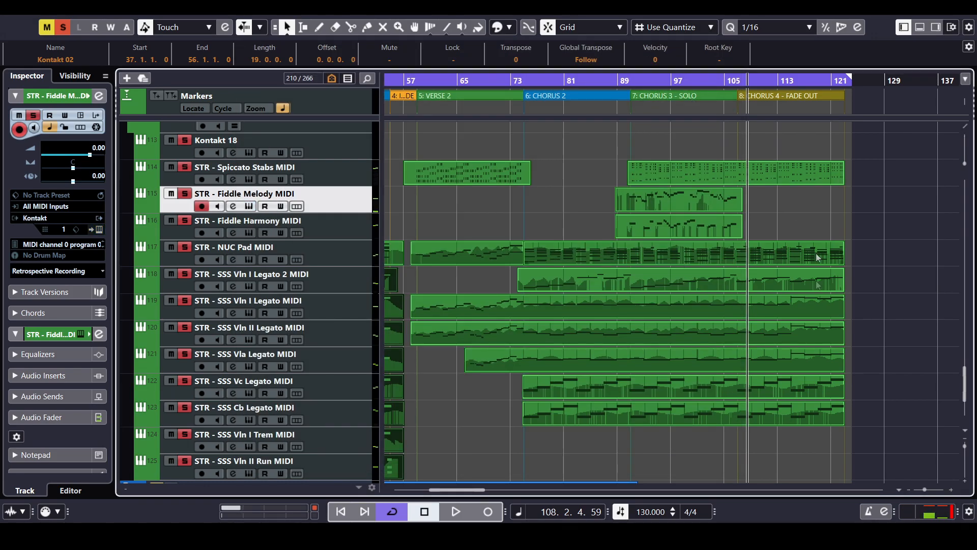
Look over the string MIDI parts from Verse 1 to the fade-out, including the Spiccato Stabs parts
{"action": "scroll", "coordinate": [435, 282], "scroll_direction": "up", "scroll_amount": 15}
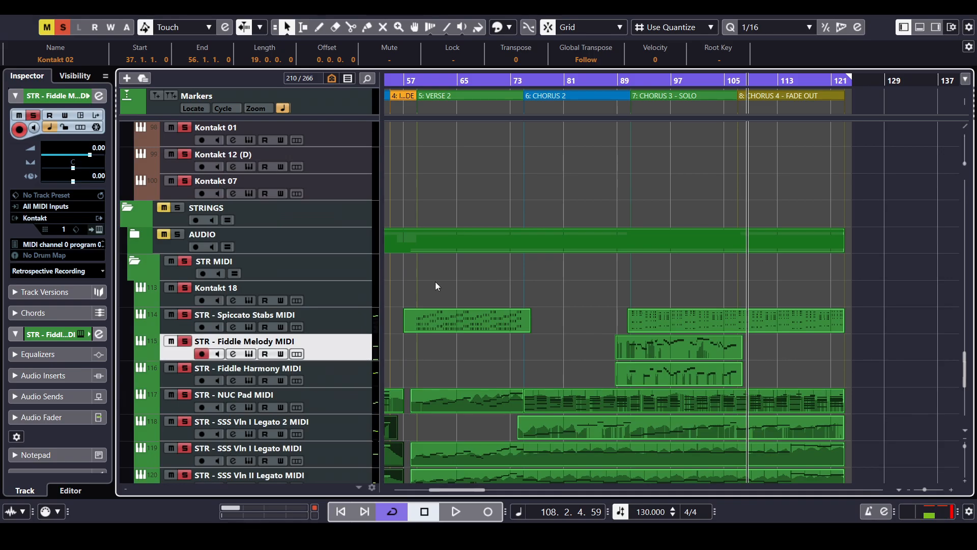
{"action": "scroll", "coordinate": [726, 256], "scroll_direction": "left", "scroll_amount": 4}
{"action": "scroll", "coordinate": [615, 261], "scroll_direction": "down", "scroll_amount": 3}
{"action": "left_click_drag", "start_coordinate": [726, 256], "coordinate": [745, 244]}
{"action": "left_click_drag", "start_coordinate": [865, 276], "coordinate": [808, 243]}
{"action": "scroll", "coordinate": [790, 248], "scroll_direction": "down", "scroll_amount": 10}
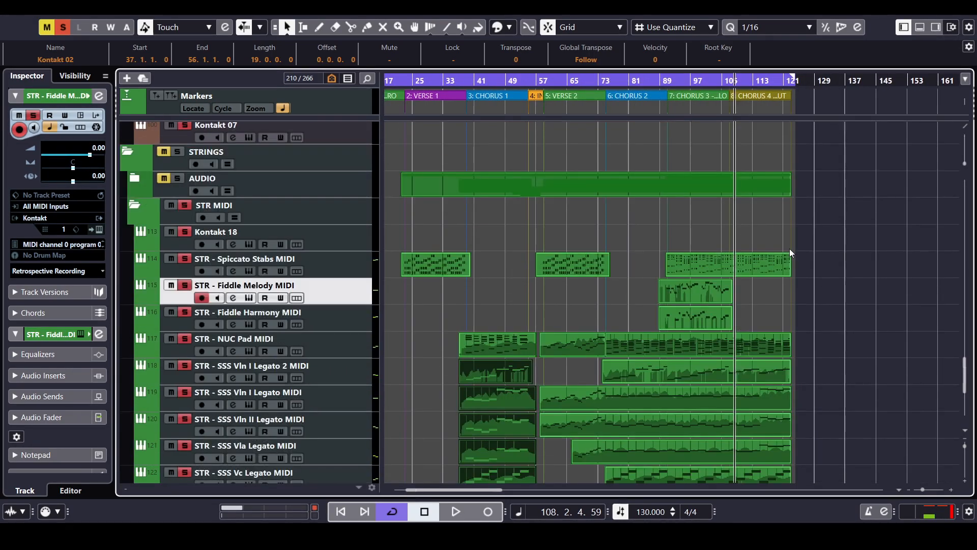
{"action": "scroll", "coordinate": [790, 248], "scroll_direction": "up", "scroll_amount": 7}
{"action": "scroll", "coordinate": [790, 248], "scroll_direction": "down", "scroll_amount": 3}
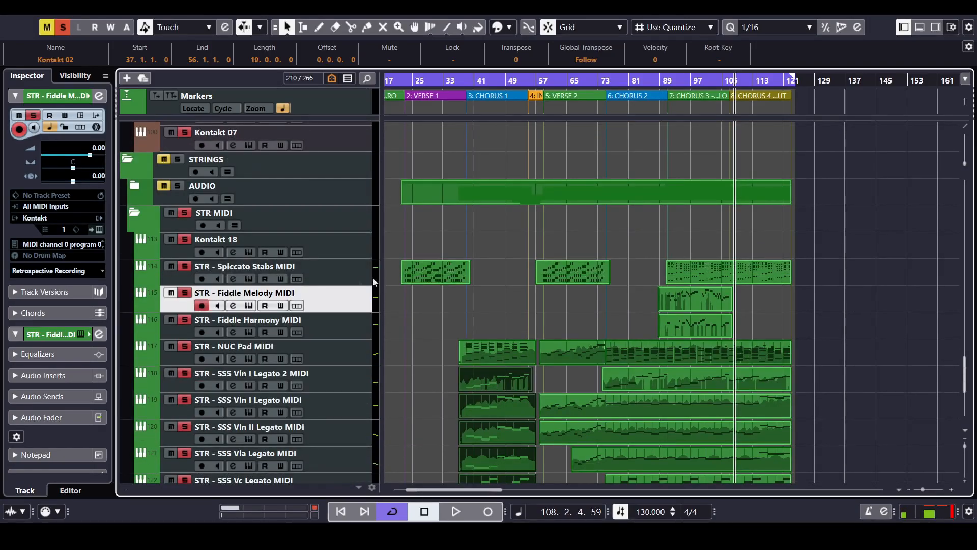
Cue the STR - Spiccato Stabs MIDI track at bar 22, just before Verse 1, and view its Kontakt instrument
{"action": "left_click", "coordinate": [338, 279]}
{"action": "left_click_drag", "start_coordinate": [407, 82], "coordinate": [438, 135]}
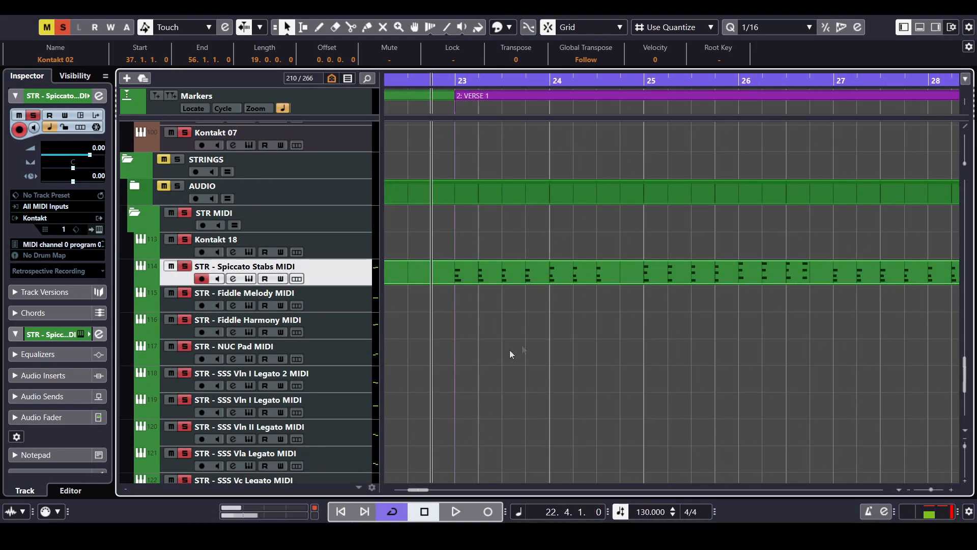
{"action": "left_click", "coordinate": [250, 279]}
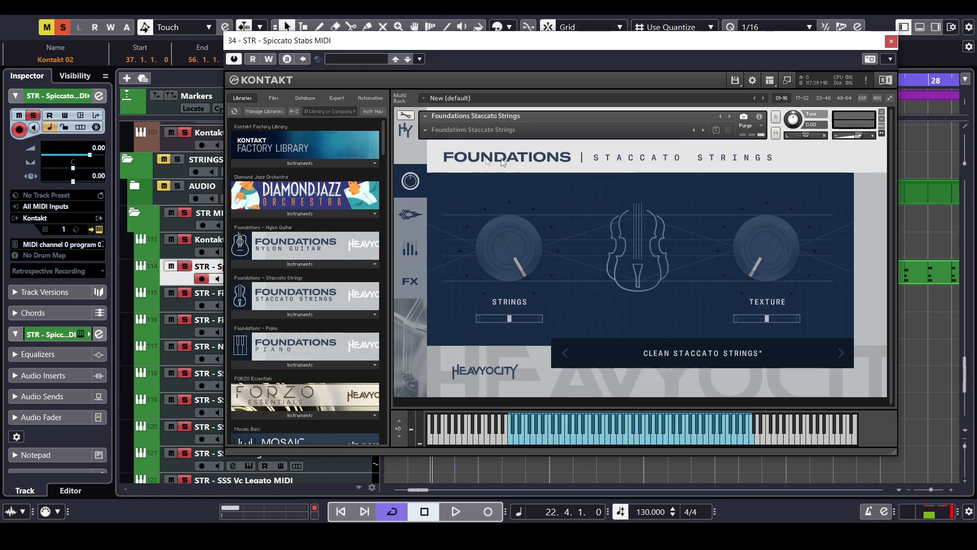
{"action": "left_click", "coordinate": [893, 44]}
Play Verse 1 and set the Spiccato Stabs channel's equalizer pre-gain to -5.8 dB
{"action": "key", "text": "space"}
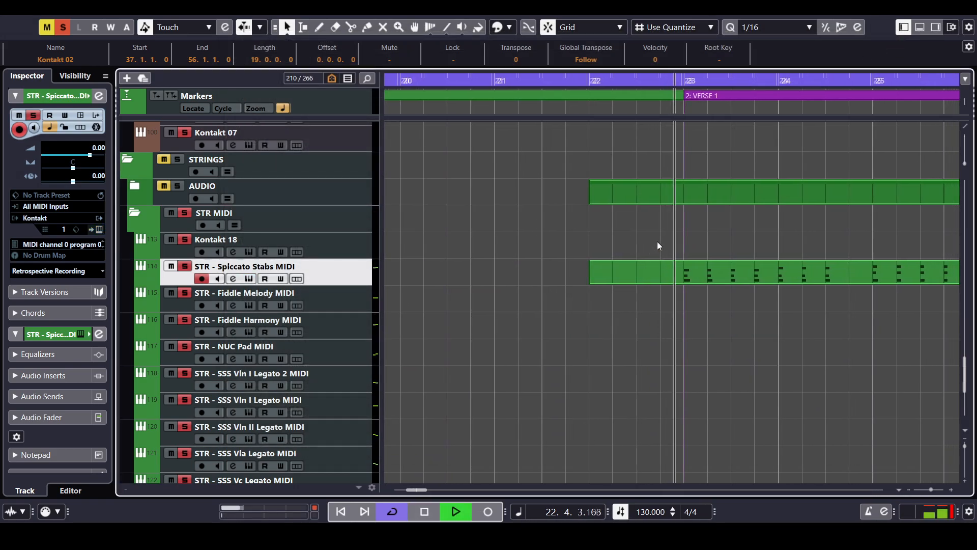
{"action": "scroll", "coordinate": [733, 329], "scroll_direction": "down", "scroll_amount": 8}
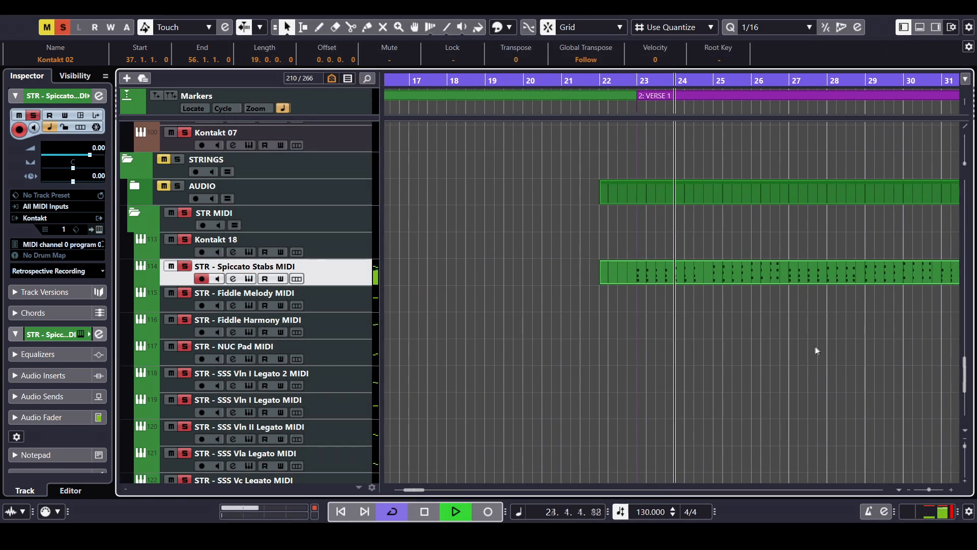
{"action": "left_click", "coordinate": [233, 277]}
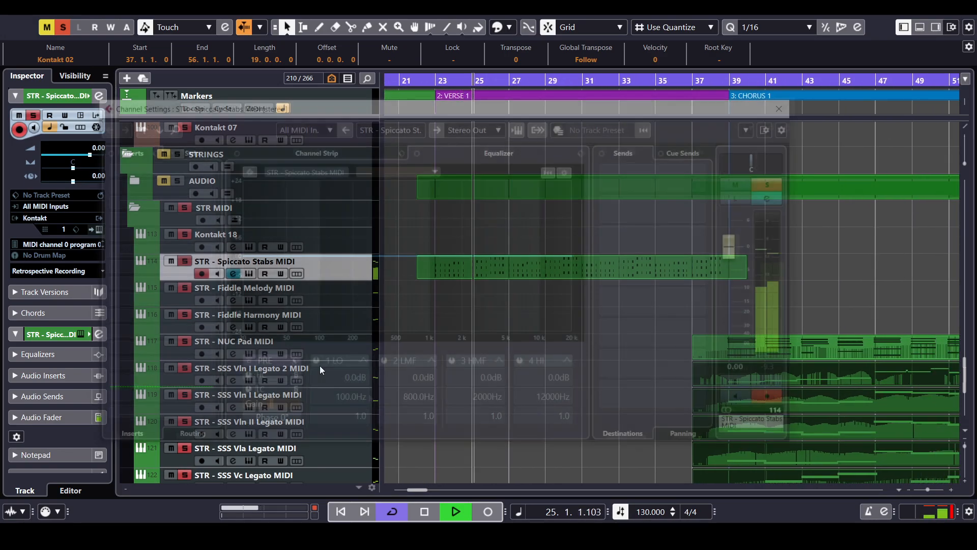
{"action": "scroll", "coordinate": [280, 408], "scroll_direction": "down", "scroll_amount": 7}
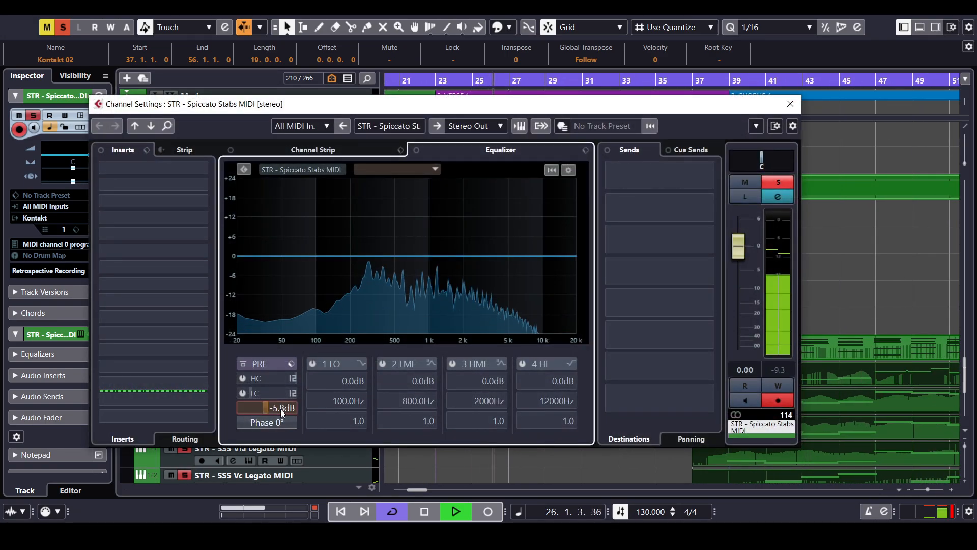
{"action": "left_click", "coordinate": [791, 104]}
Examine the Spiccato Stabs note pattern across Verse 1 while it plays
{"action": "key", "text": "g"}
{"action": "key", "text": "g"}
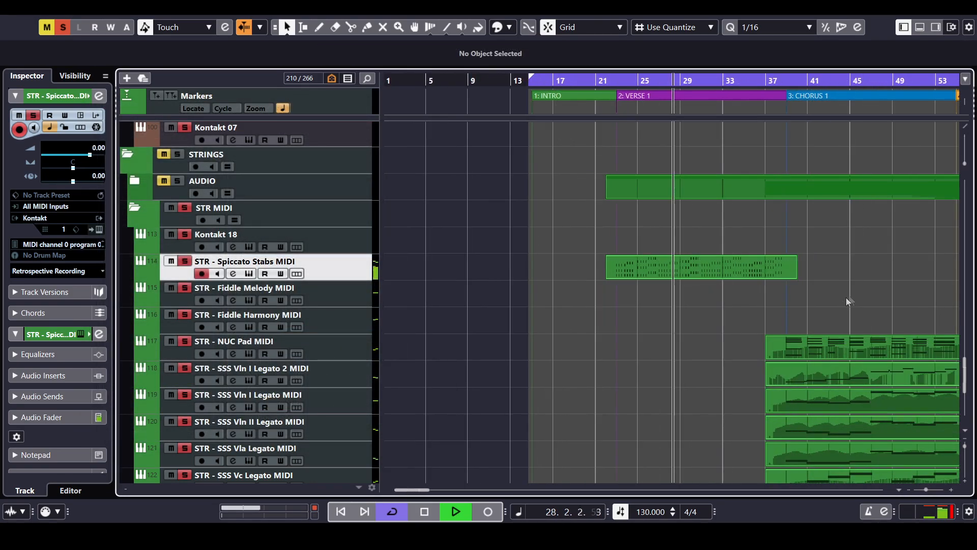
{"action": "left_click_drag", "start_coordinate": [850, 294], "coordinate": [610, 303]}
{"action": "key", "text": "h"}
{"action": "key", "text": "h"}
{"action": "key", "text": "h"}
{"action": "key", "text": "h"}
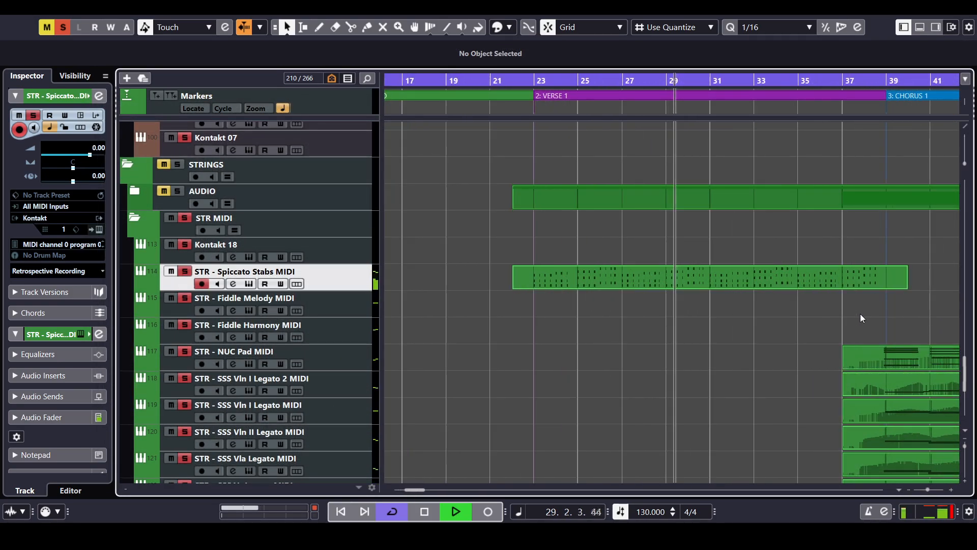
{"action": "key", "text": "g"}
{"action": "key", "text": "g"}
{"action": "key", "text": "g"}
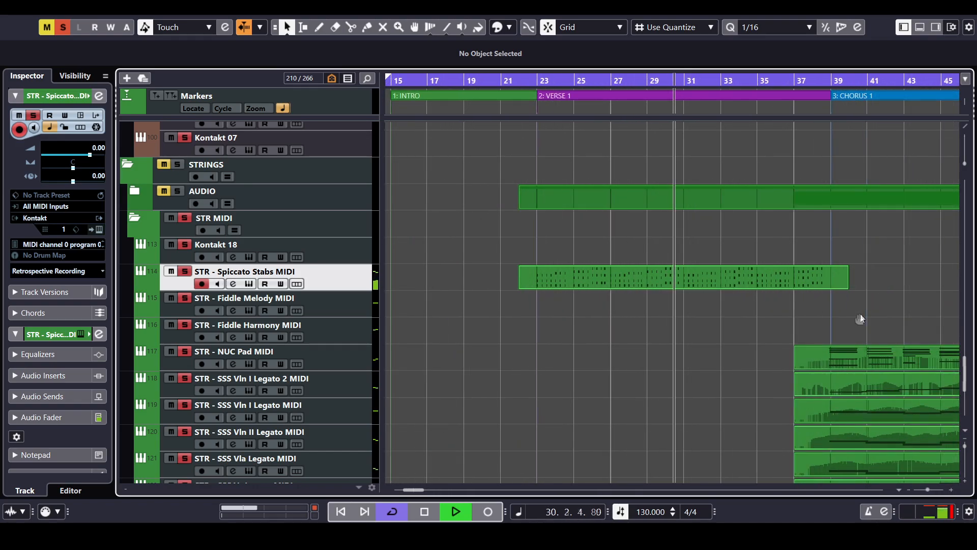
Stop playback in Verse 1 and restart it from the end of the Interlude, just before Verse 2
{"action": "key", "text": "space"}
{"action": "left_click_drag", "start_coordinate": [931, 300], "coordinate": [597, 315]}
{"action": "left_click_drag", "start_coordinate": [886, 306], "coordinate": [611, 299]}
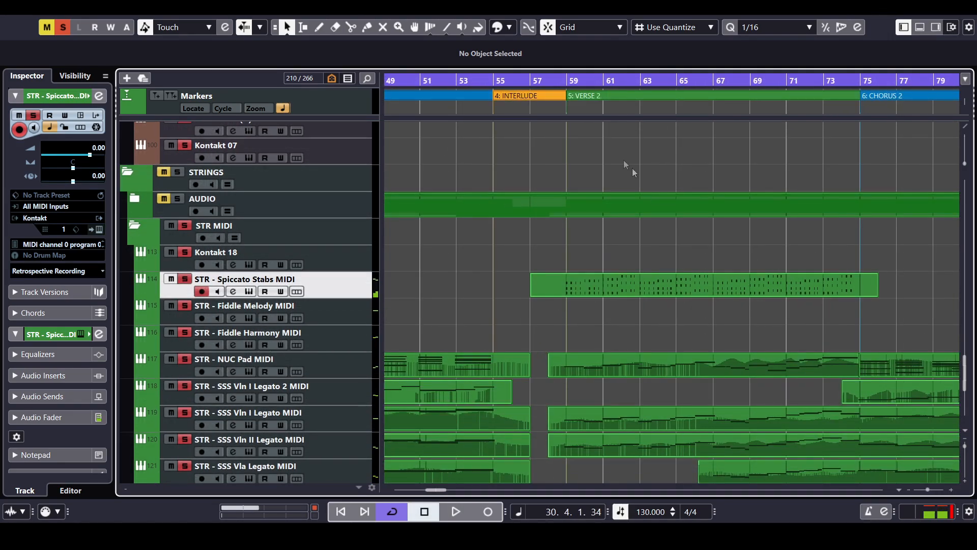
{"action": "left_click_drag", "start_coordinate": [558, 81], "coordinate": [568, 121]}
{"action": "key", "text": "space"}
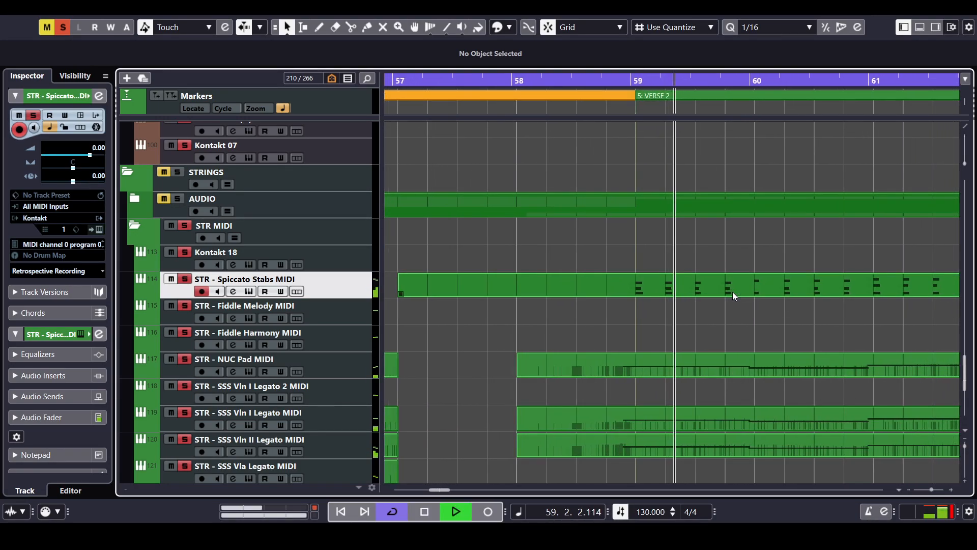
Examine the string MIDI parts across Verse 2 and into Chorus 2 while the song plays
{"action": "key", "text": "g"}
{"action": "key", "text": "g"}
{"action": "key", "text": "g"}
{"action": "key", "text": "g"}
{"action": "key", "text": "g"}
{"action": "key", "text": "g"}
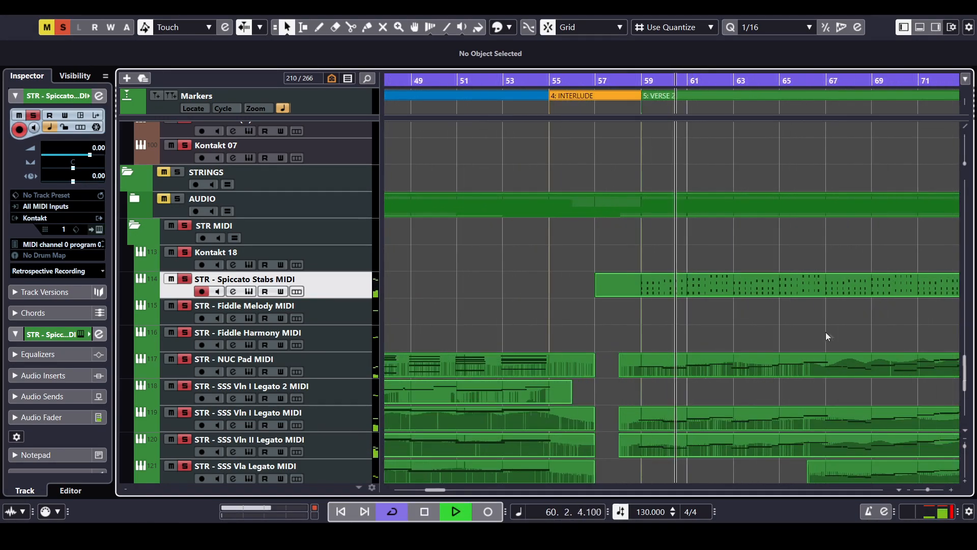
{"action": "left_click_drag", "start_coordinate": [848, 322], "coordinate": [650, 316]}
{"action": "scroll", "coordinate": [698, 305], "scroll_direction": "down", "scroll_amount": 6}
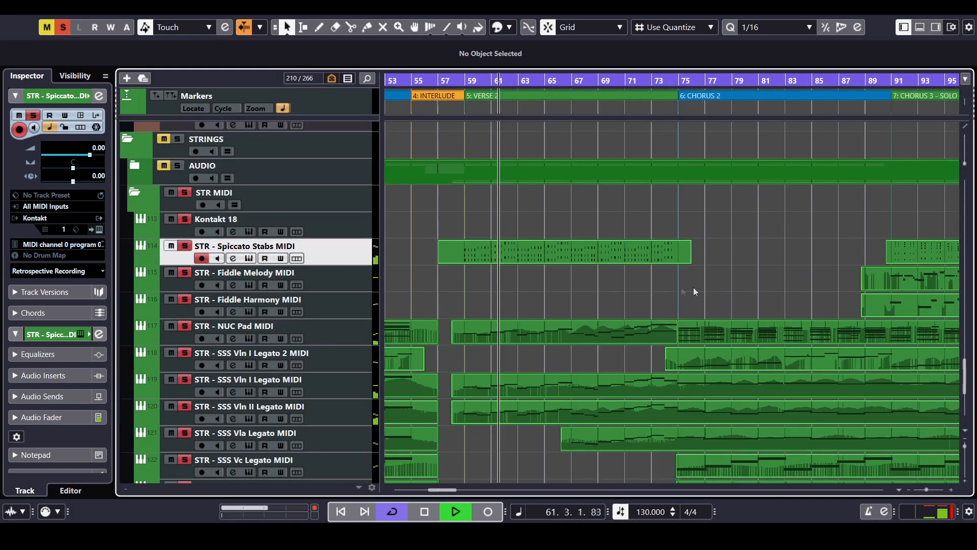
{"action": "scroll", "coordinate": [611, 326], "scroll_direction": "up", "scroll_amount": 3}
{"action": "scroll", "coordinate": [636, 358], "scroll_direction": "up", "scroll_amount": 3}
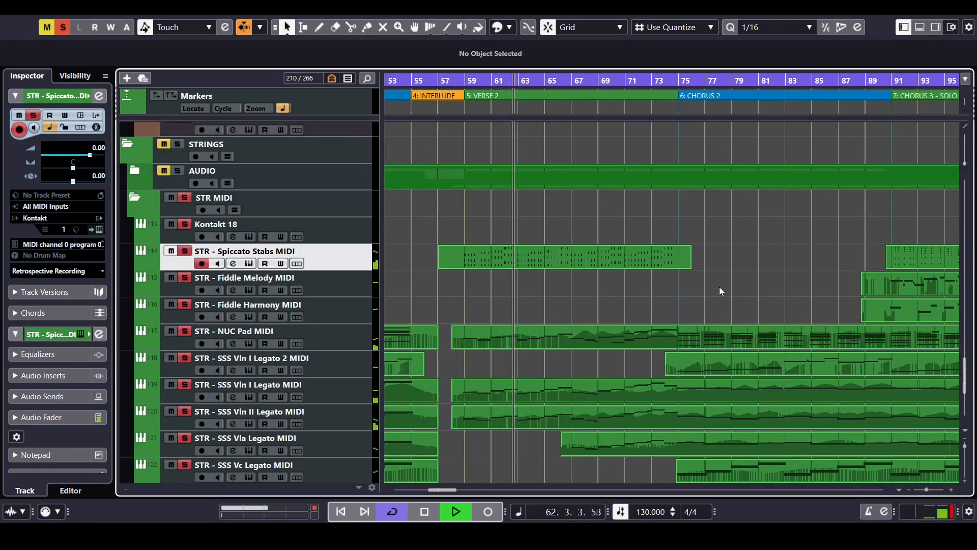
{"action": "scroll", "coordinate": [644, 310], "scroll_direction": "up", "scroll_amount": 3}
{"action": "scroll", "coordinate": [645, 312], "scroll_direction": "down", "scroll_amount": 3}
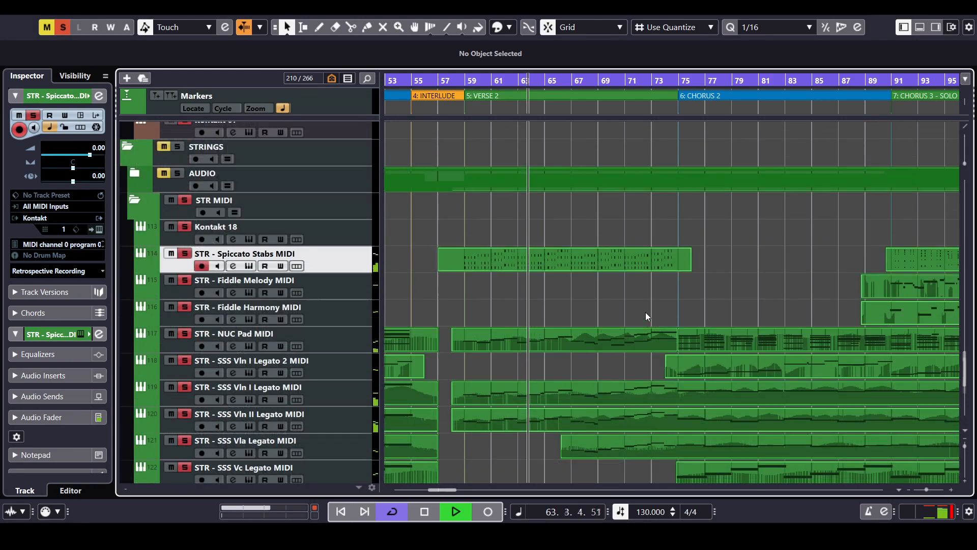
{"action": "scroll", "coordinate": [656, 314], "scroll_direction": "down", "scroll_amount": 8}
{"action": "scroll", "coordinate": [656, 314], "scroll_direction": "up", "scroll_amount": 3}
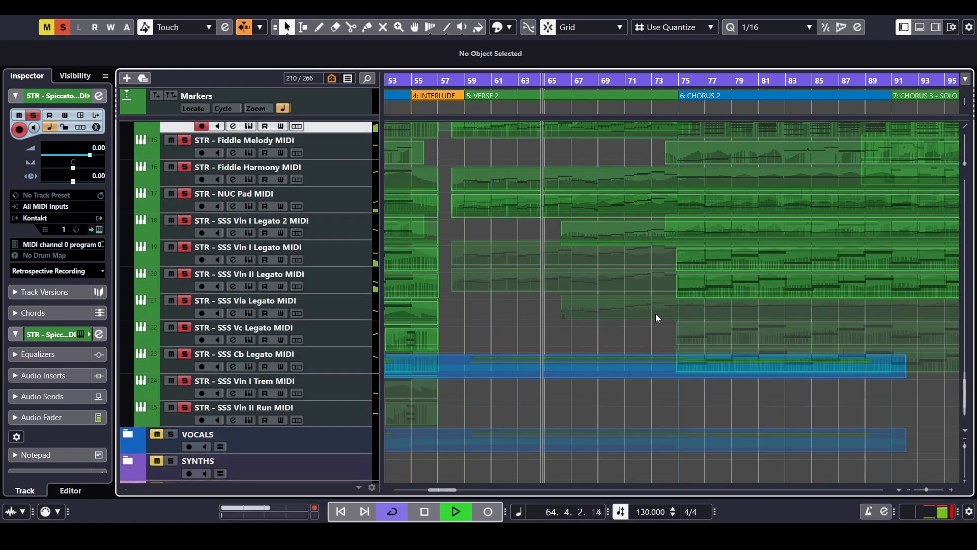
{"action": "scroll", "coordinate": [655, 314], "scroll_direction": "up", "scroll_amount": 3}
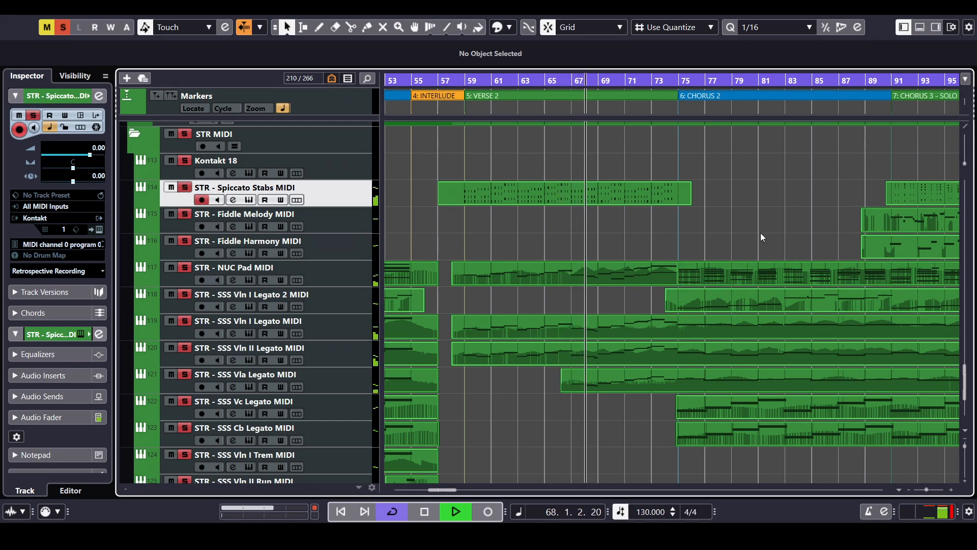
Follow the Spiccato Stabs notes through the second half of Verse 2 and stop playback at the start of Chorus 2
{"action": "mouse_move", "coordinate": [776, 228]}
{"action": "left_mouse_down"}
{"action": "mouse_move", "coordinate": [729, 228]}
{"action": "mouse_move", "coordinate": [848, 230]}
{"action": "mouse_move", "coordinate": [784, 230]}
{"action": "left_mouse_up"}
{"action": "key", "text": "h"}
{"action": "key", "text": "h"}
{"action": "key", "text": "h"}
{"action": "key", "text": "h"}
{"action": "key", "text": "h"}
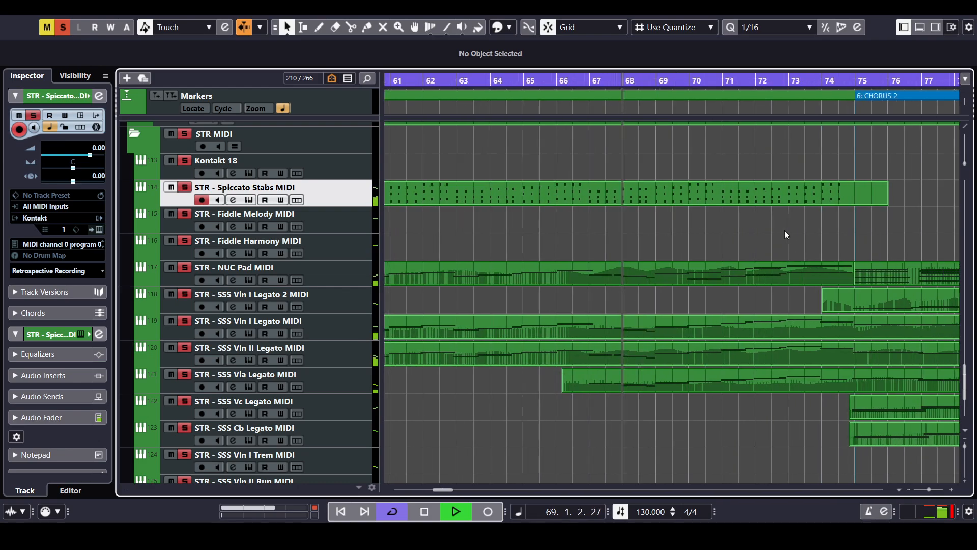
{"action": "scroll", "coordinate": [813, 231], "scroll_direction": "up", "scroll_amount": 1}
{"action": "key", "text": "h"}
{"action": "left_click_drag", "start_coordinate": [854, 230], "coordinate": [727, 233]}
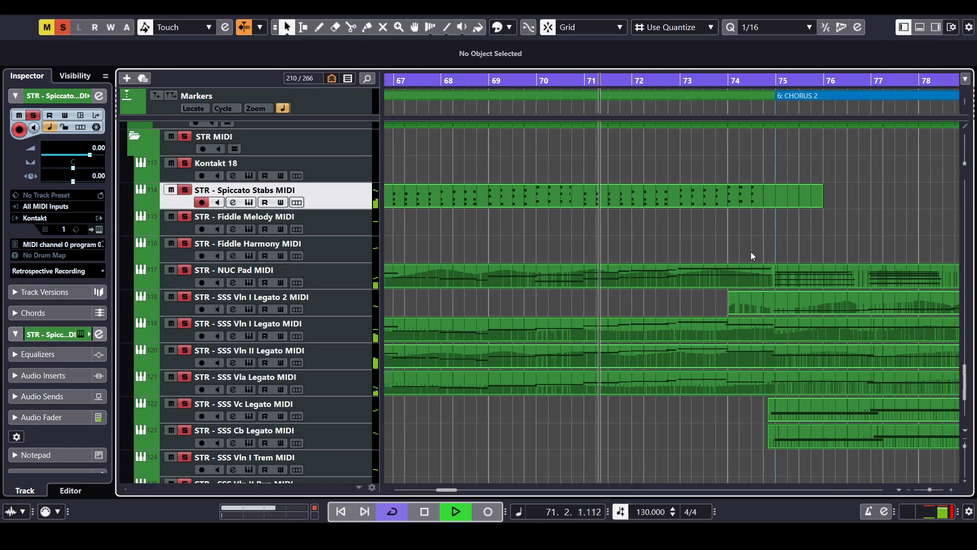
{"action": "left_click_drag", "start_coordinate": [845, 238], "coordinate": [683, 244]}
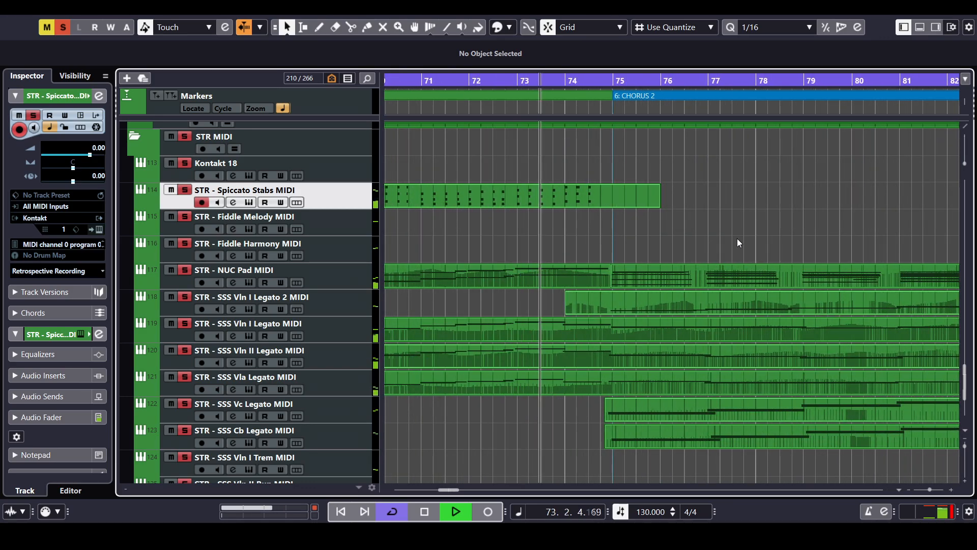
{"action": "key", "text": "g"}
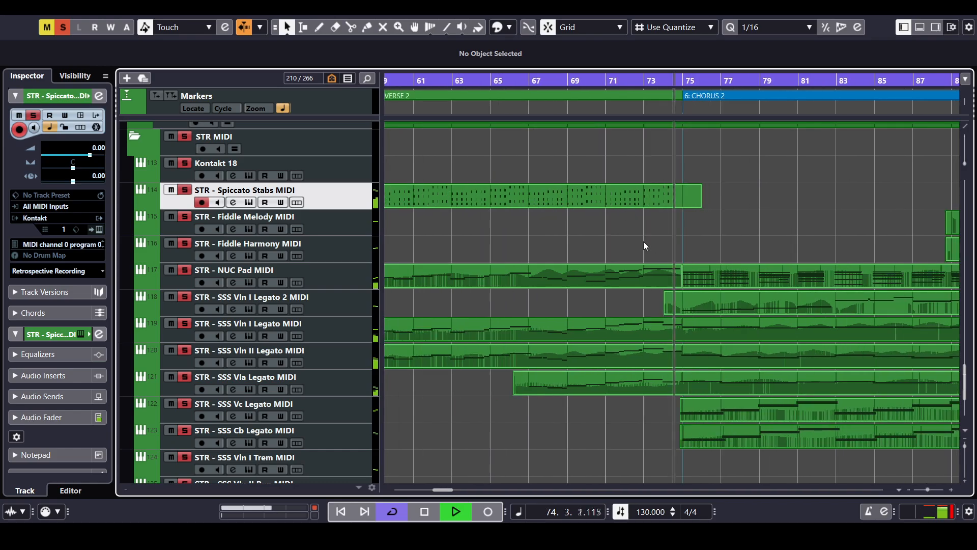
{"action": "key", "text": "g"}
{"action": "key", "text": "g"}
{"action": "key", "text": "space"}
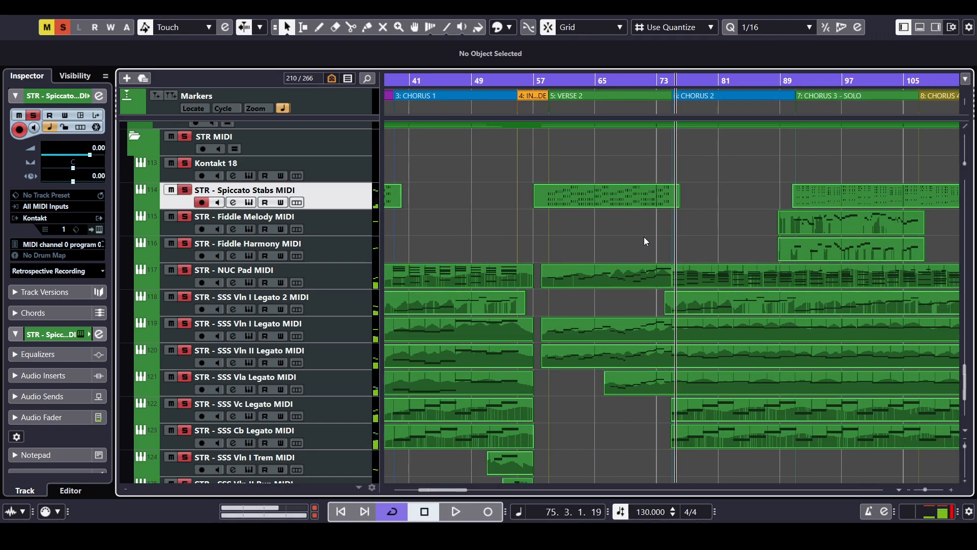
Look over the string MIDI parts across the whole song, from the Spiccato Stabs to the Vln II Run part
{"action": "key", "text": "g"}
{"action": "key", "text": "g"}
{"action": "key", "text": "g"}
{"action": "key", "text": "g"}
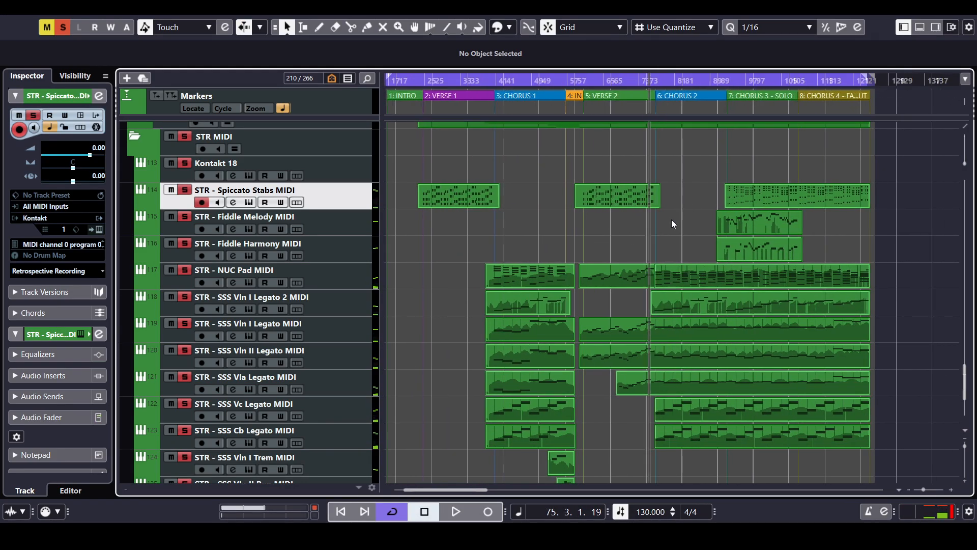
{"action": "scroll", "coordinate": [671, 219], "scroll_direction": "right", "scroll_amount": 5}
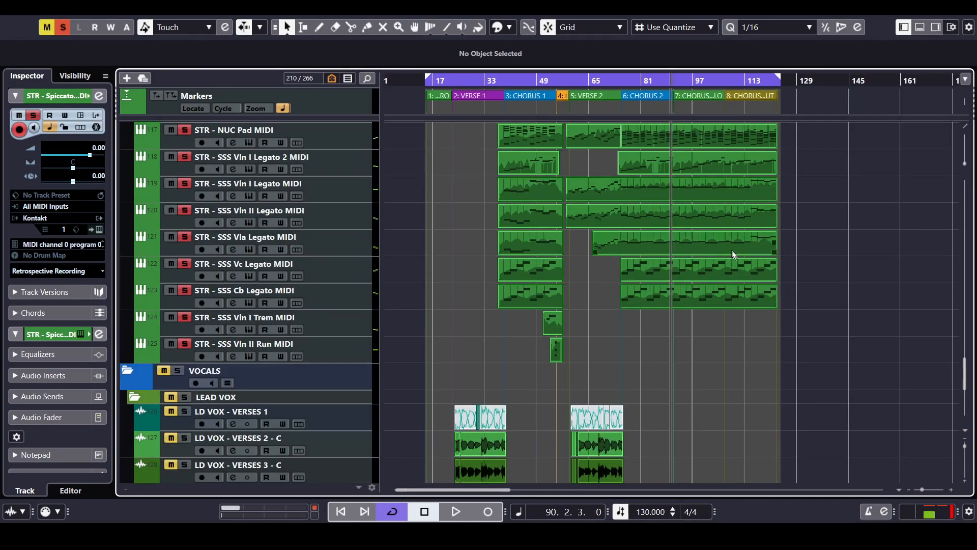
{"action": "scroll", "coordinate": [733, 254], "scroll_direction": "up", "scroll_amount": 3}
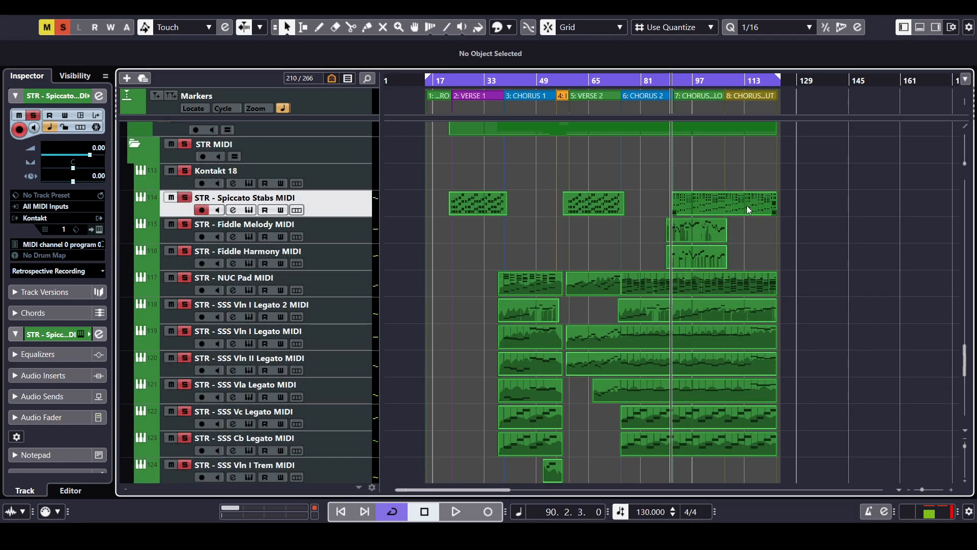
{"action": "scroll", "coordinate": [625, 250], "scroll_direction": "down", "scroll_amount": 7}
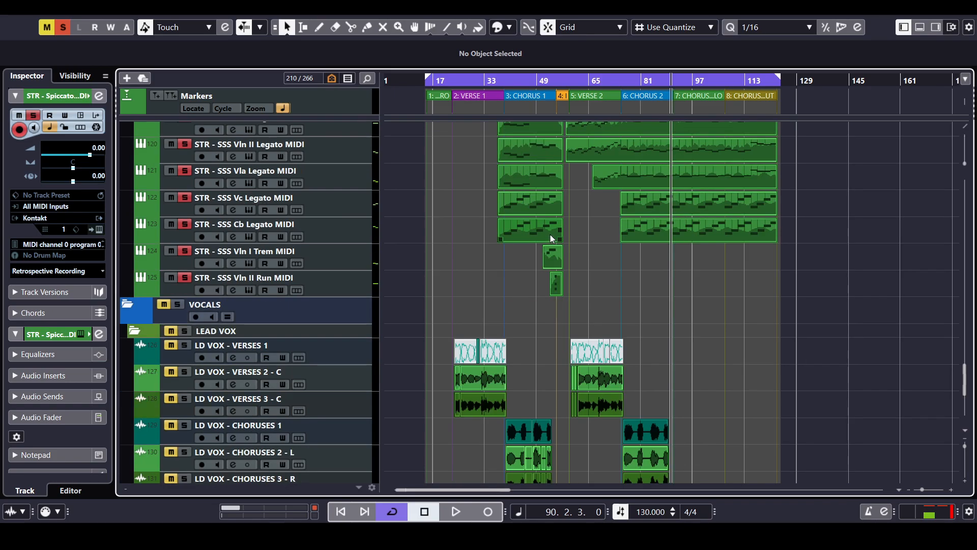
{"action": "scroll", "coordinate": [440, 265], "scroll_direction": "down", "scroll_amount": 2}
Compare the brass and string MIDI parts across the song, continuing down to the lead and background vocal tracks
{"action": "scroll", "coordinate": [429, 255], "scroll_direction": "up", "scroll_amount": 10}
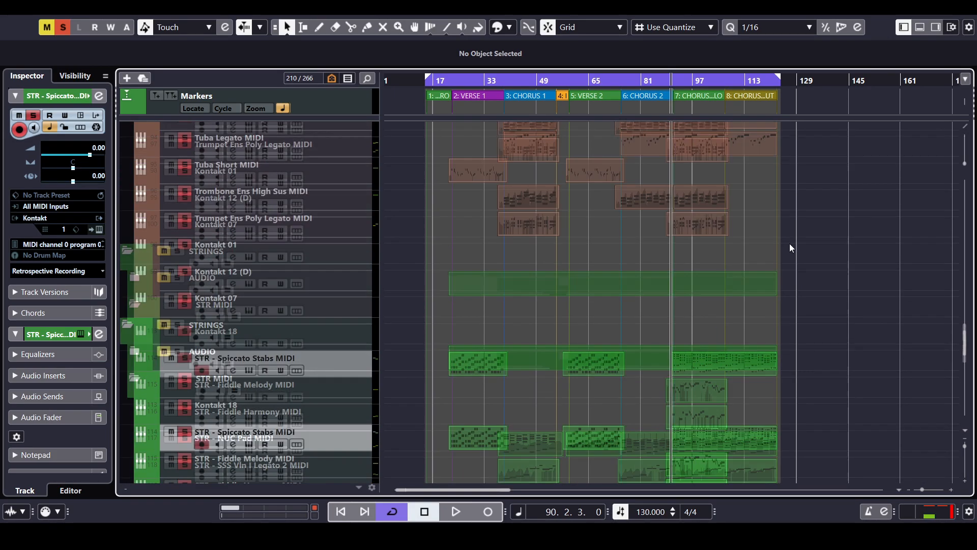
{"action": "scroll", "coordinate": [496, 199], "scroll_direction": "down", "scroll_amount": 8}
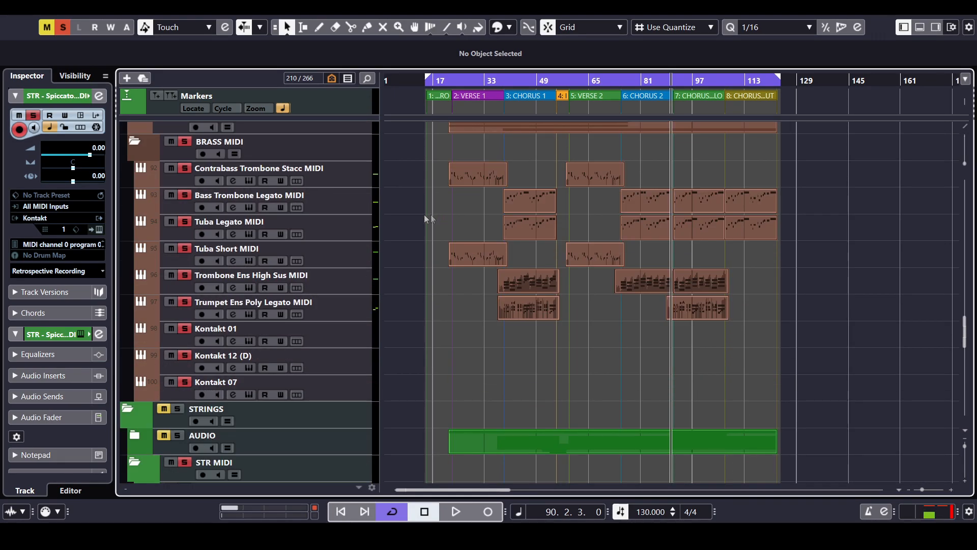
{"action": "scroll", "coordinate": [428, 239], "scroll_direction": "down", "scroll_amount": 5}
{"action": "scroll", "coordinate": [423, 229], "scroll_direction": "down", "scroll_amount": 5}
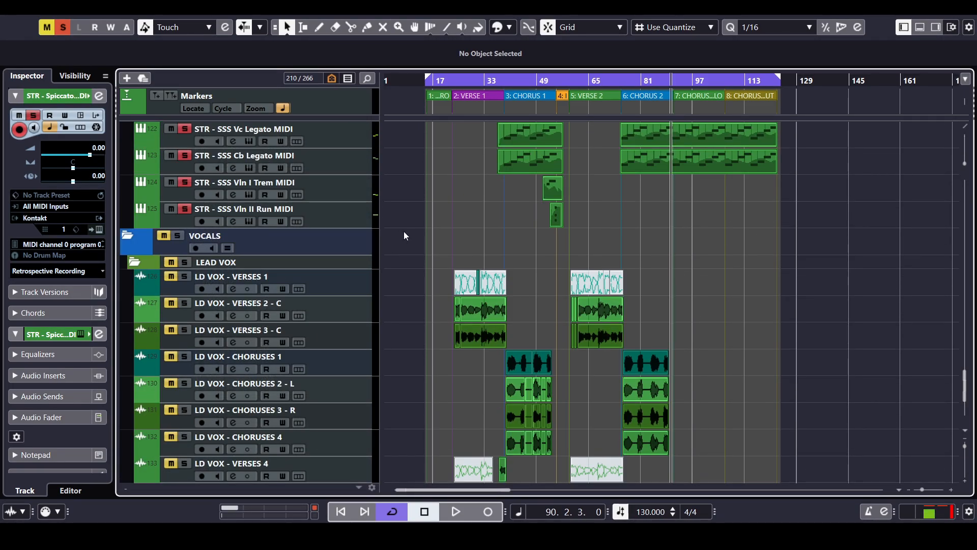
{"action": "scroll", "coordinate": [433, 239], "scroll_direction": "down", "scroll_amount": 2}
{"action": "scroll", "coordinate": [774, 293], "scroll_direction": "up", "scroll_amount": 10}
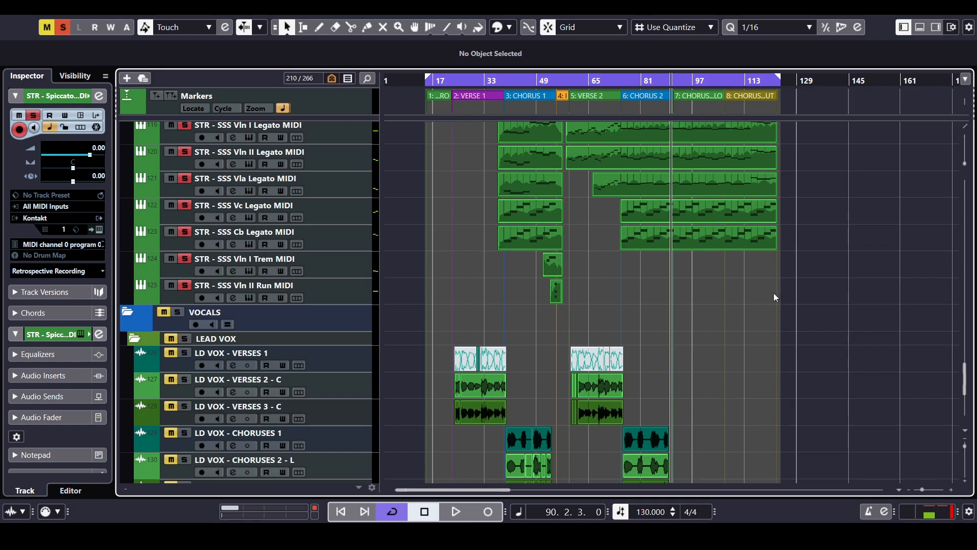
{"action": "scroll", "coordinate": [777, 297], "scroll_direction": "down", "scroll_amount": 4}
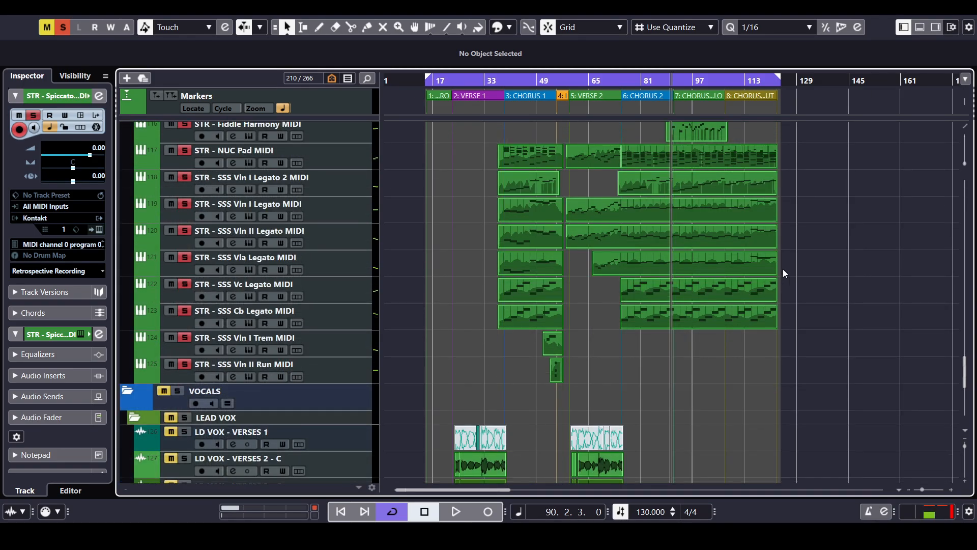
{"action": "scroll", "coordinate": [814, 282], "scroll_direction": "down", "scroll_amount": 2}
{"action": "scroll", "coordinate": [395, 281], "scroll_direction": "down", "scroll_amount": 6}
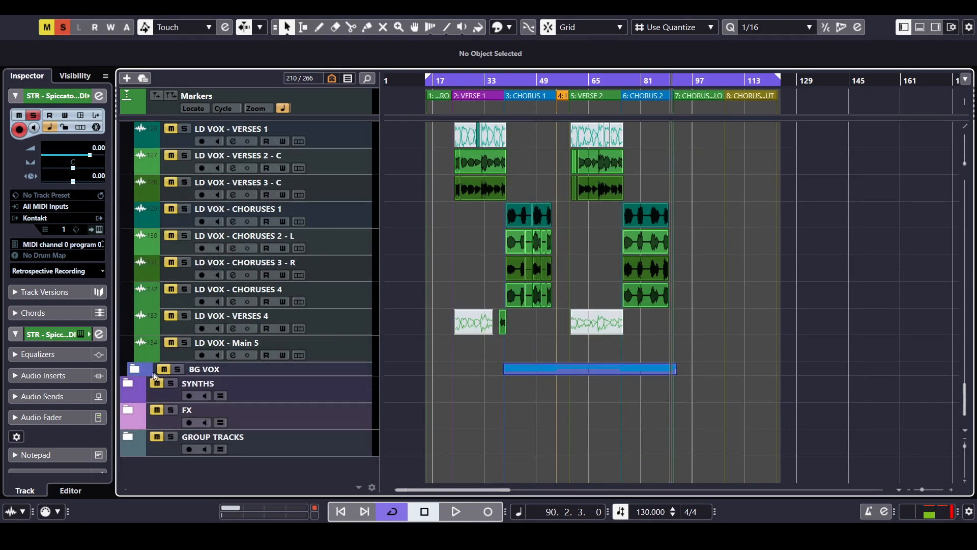
Expand the BG VOX folder, solo it and start playback just before Chorus 1
{"action": "left_click", "coordinate": [136, 369]}
{"action": "scroll", "coordinate": [479, 295], "scroll_direction": "down", "scroll_amount": 5}
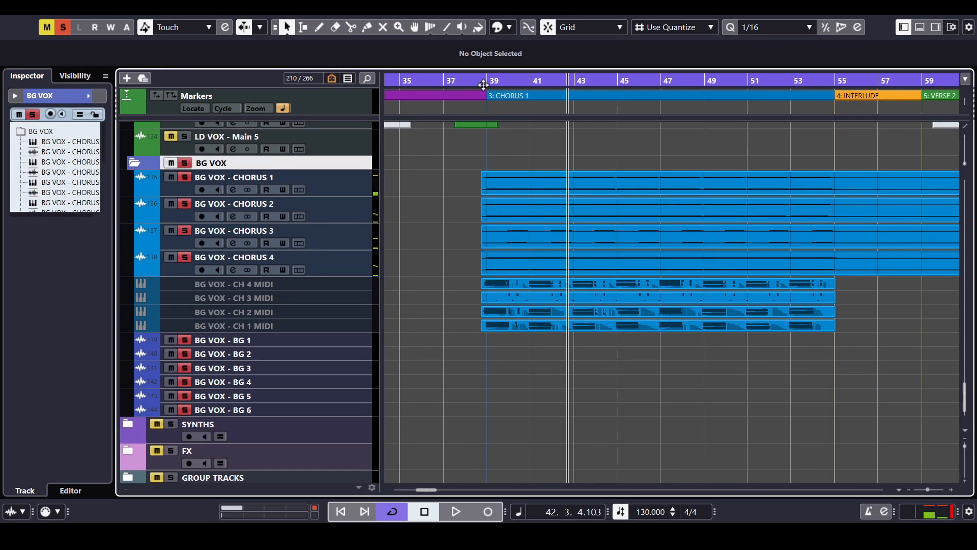
{"action": "left_click_drag", "start_coordinate": [483, 84], "coordinate": [487, 104]}
{"action": "key", "text": "space"}
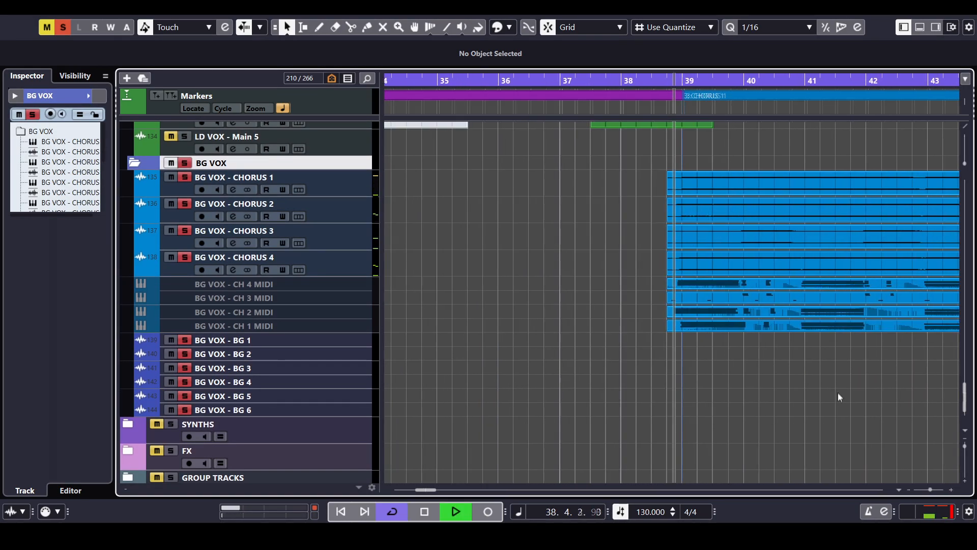
Open the Kontakt 02 background vocal MIDI part of Chorus 1 in a separate, enlarged Key Editor window
{"action": "scroll", "coordinate": [789, 399], "scroll_direction": "down", "scroll_amount": 7}
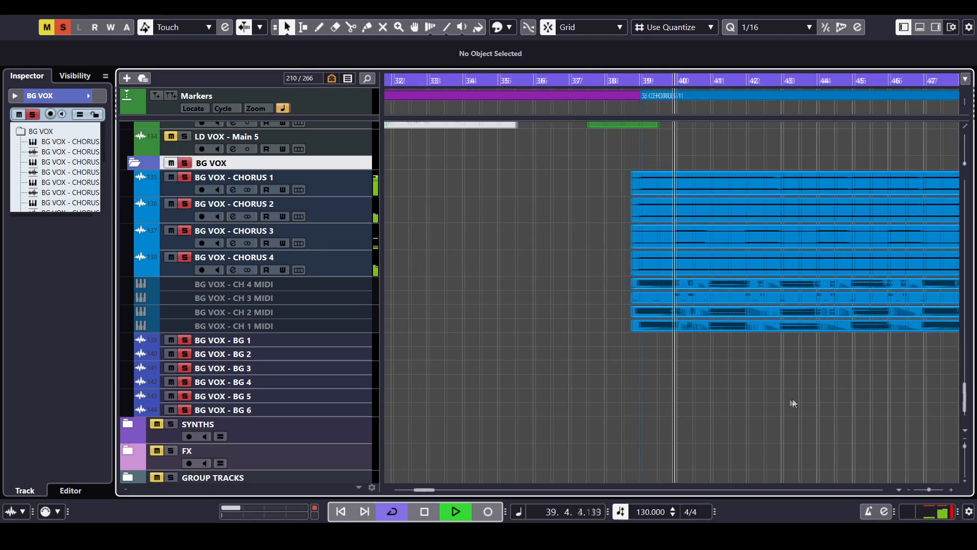
{"action": "scroll", "coordinate": [826, 402], "scroll_direction": "right", "scroll_amount": 3}
{"action": "left_click_drag", "start_coordinate": [490, 282], "coordinate": [673, 327]}
{"action": "double_click", "coordinate": [625, 285]}
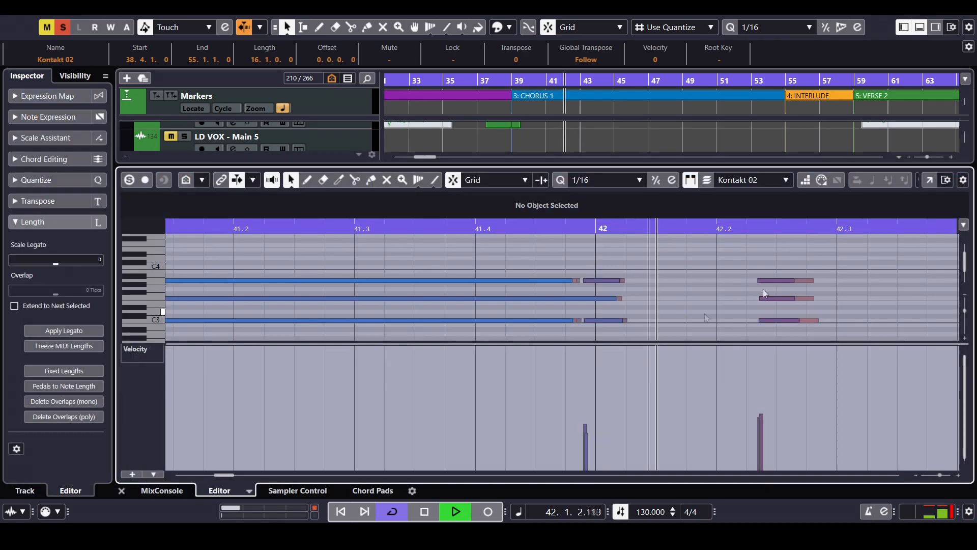
{"action": "left_click", "coordinate": [918, 184]}
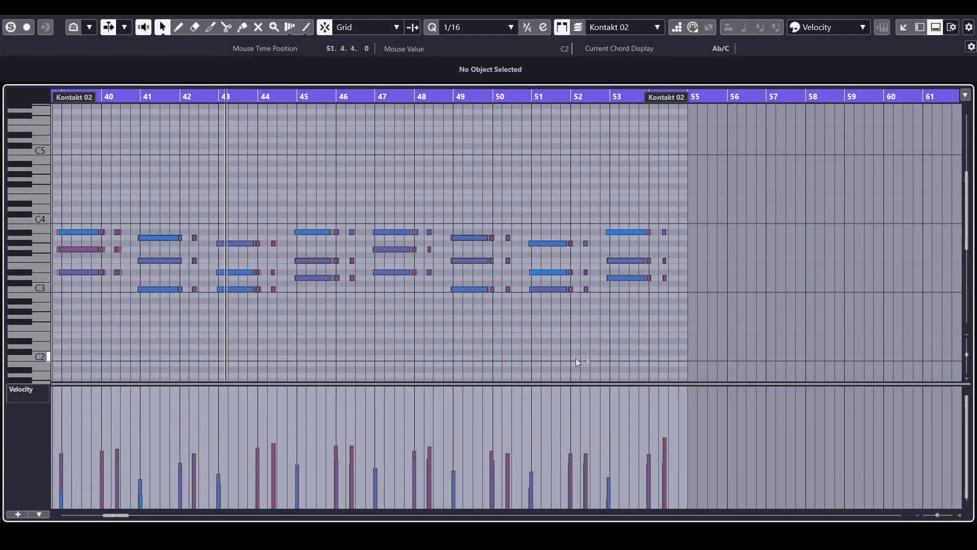
Examine the chord notes and velocities of the Kontakt 02 part across Chorus 1 while it plays
{"action": "left_click_drag", "start_coordinate": [577, 358], "coordinate": [683, 337]}
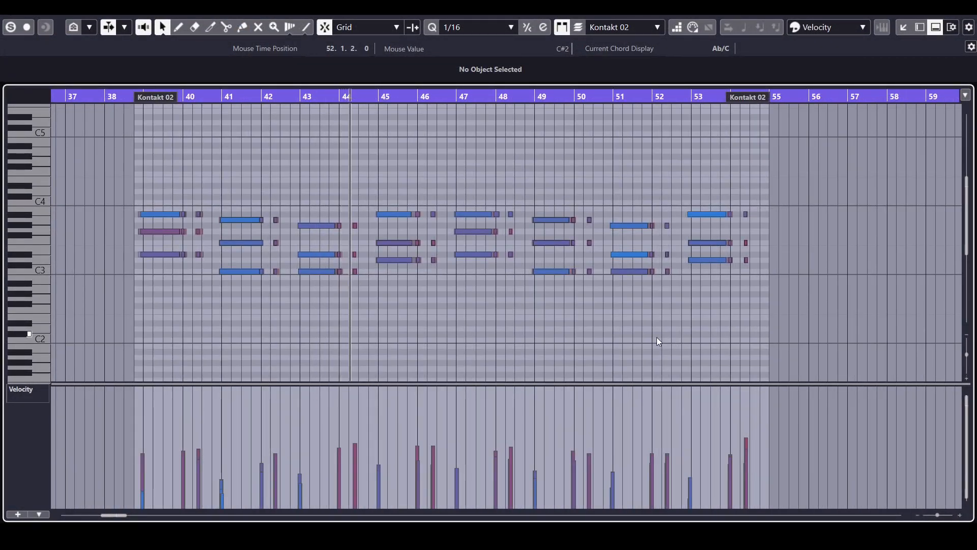
{"action": "left_click_drag", "start_coordinate": [659, 340], "coordinate": [689, 341]}
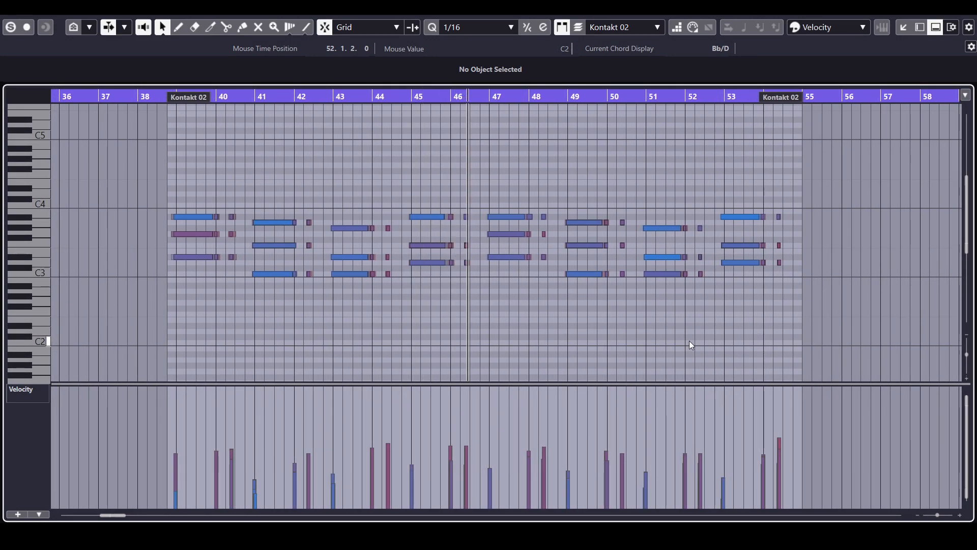
{"action": "key", "text": "h"}
{"action": "key", "text": "h"}
{"action": "key", "text": "h"}
{"action": "key", "text": "h"}
{"action": "key", "text": "h"}
{"action": "key", "text": "h"}
{"action": "key", "text": "h"}
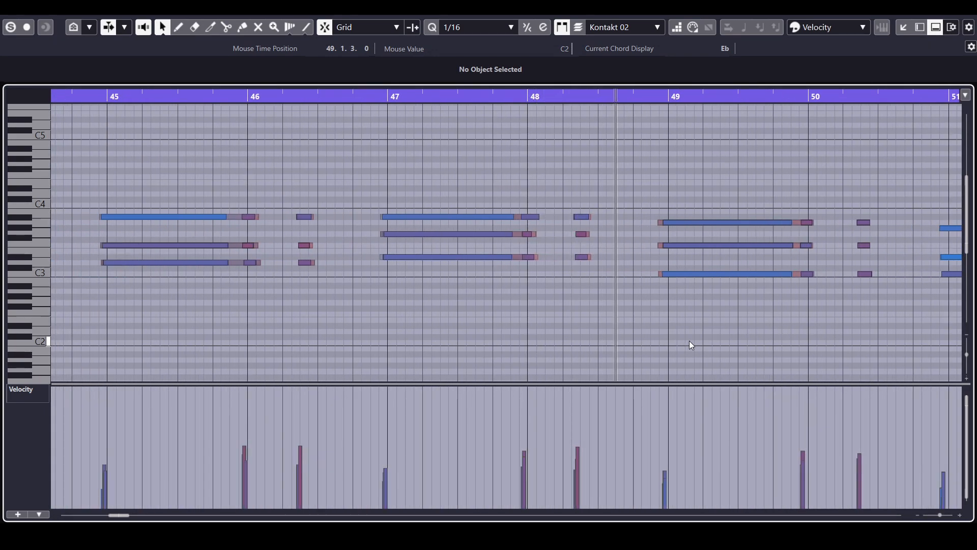
{"action": "key", "text": "g"}
{"action": "key", "text": "g"}
{"action": "key", "text": "g"}
{"action": "key", "text": "g"}
{"action": "key", "text": "g"}
{"action": "key", "text": "g"}
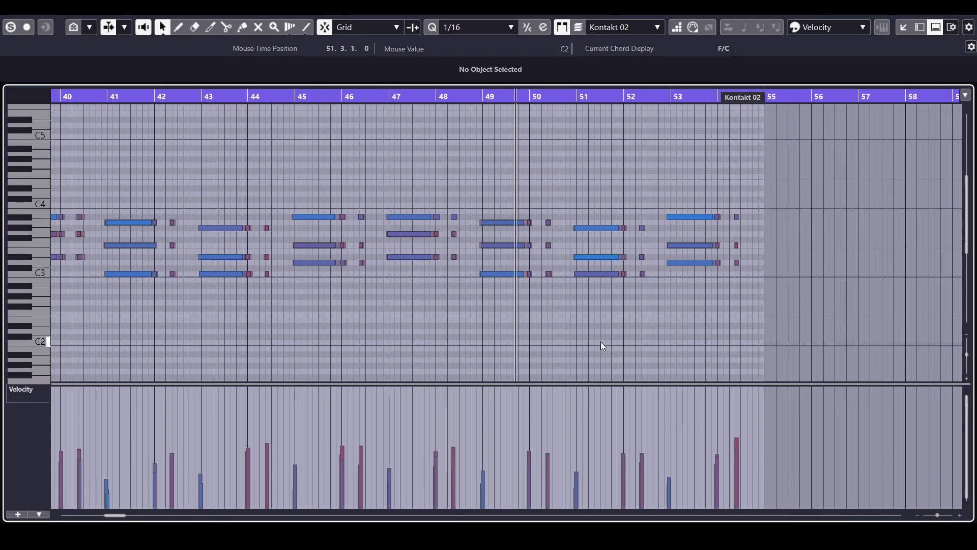
{"action": "left_click_drag", "start_coordinate": [641, 340], "coordinate": [663, 333]}
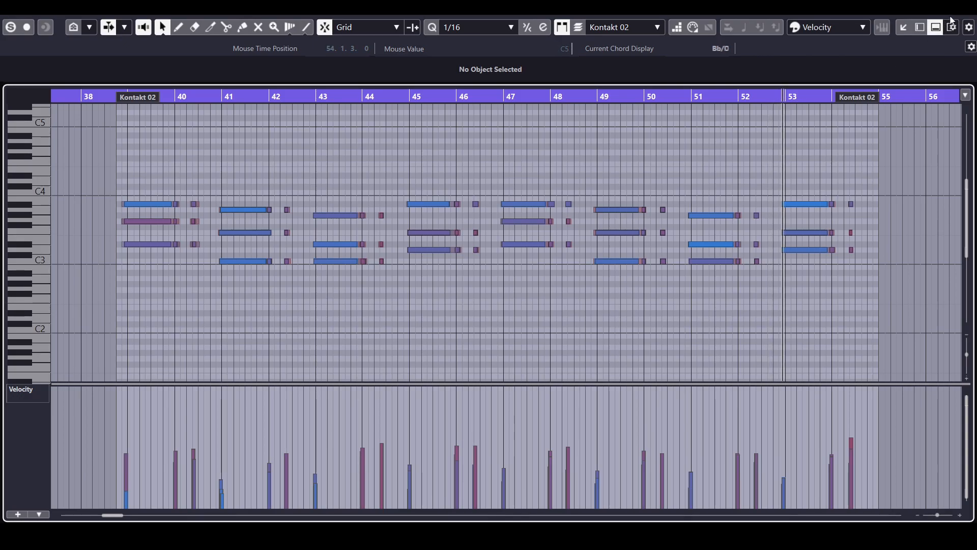
Close the Key Editor to return to the arrangement and stop playback at the end of Chorus 1
{"action": "left_click", "coordinate": [965, 7]}
{"action": "left_click", "coordinate": [920, 27]}
{"action": "key", "text": "h"}
{"action": "key", "text": "g"}
{"action": "key", "text": "g"}
{"action": "key", "text": "g"}
{"action": "key", "text": "space"}
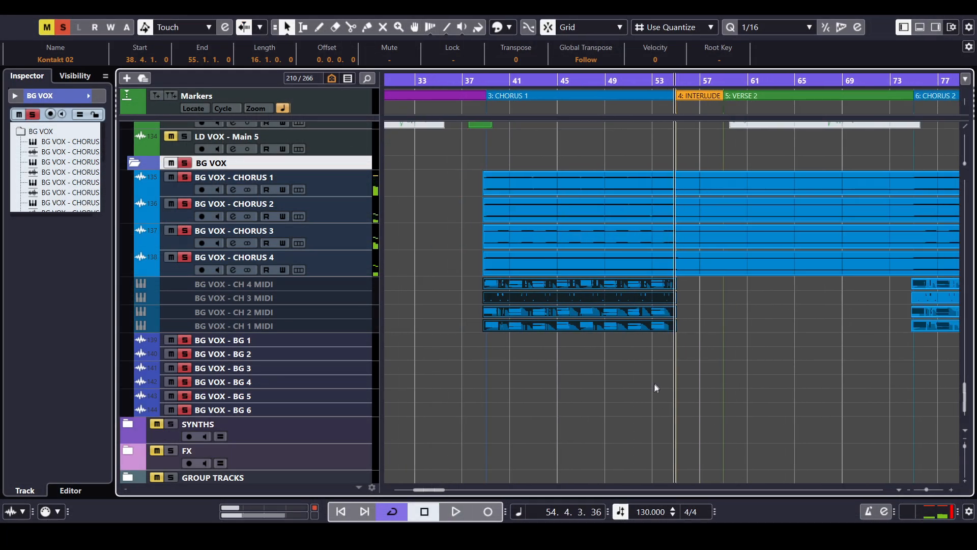
Deselect the Kontakt 02 part, turn off the BG VOX solo and collapse the BG VOX folder
{"action": "left_click_drag", "start_coordinate": [699, 382], "coordinate": [741, 374]}
{"action": "left_click", "coordinate": [740, 375]}
{"action": "left_click_drag", "start_coordinate": [881, 379], "coordinate": [772, 387]}
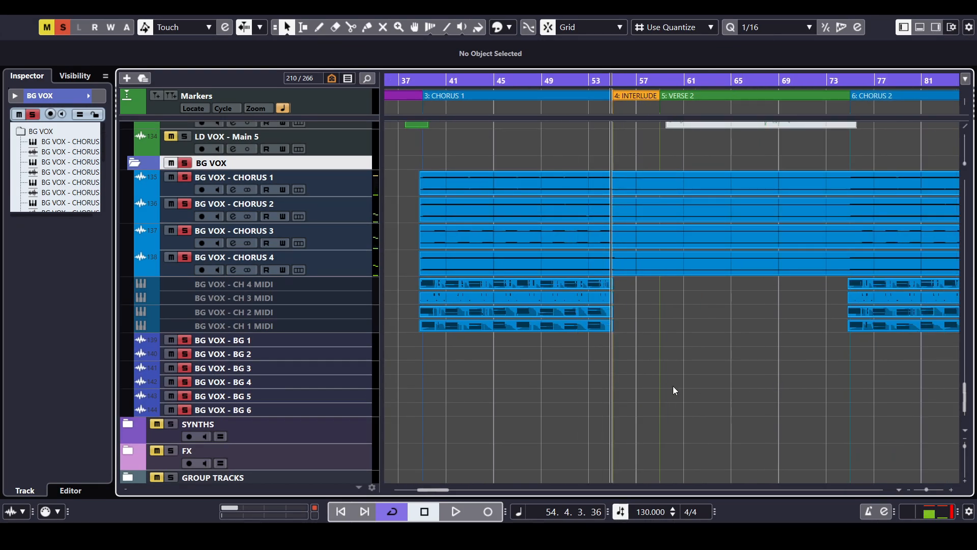
{"action": "key", "text": "g"}
{"action": "key", "text": "g"}
{"action": "left_click_drag", "start_coordinate": [713, 394], "coordinate": [593, 396]}
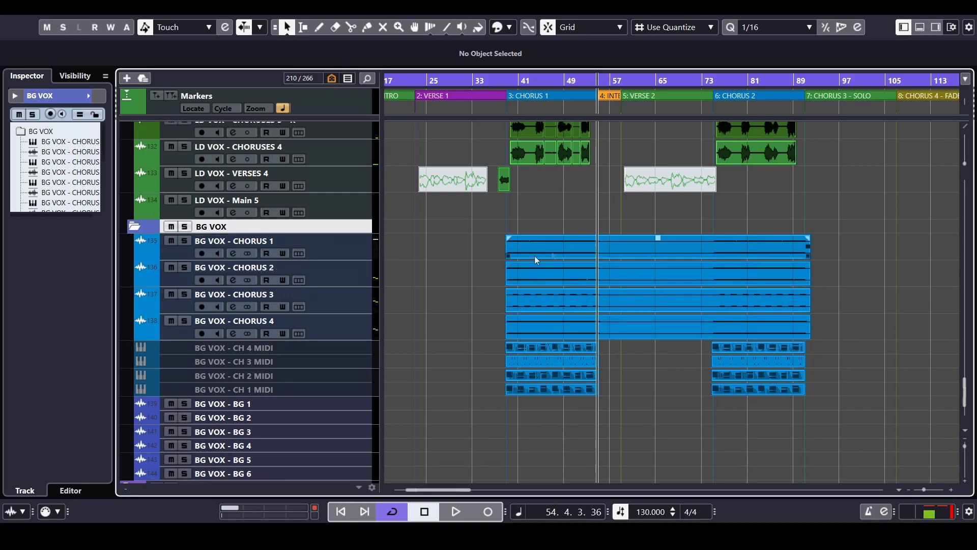
{"action": "scroll", "coordinate": [301, 271], "scroll_direction": "down", "scroll_amount": 4}
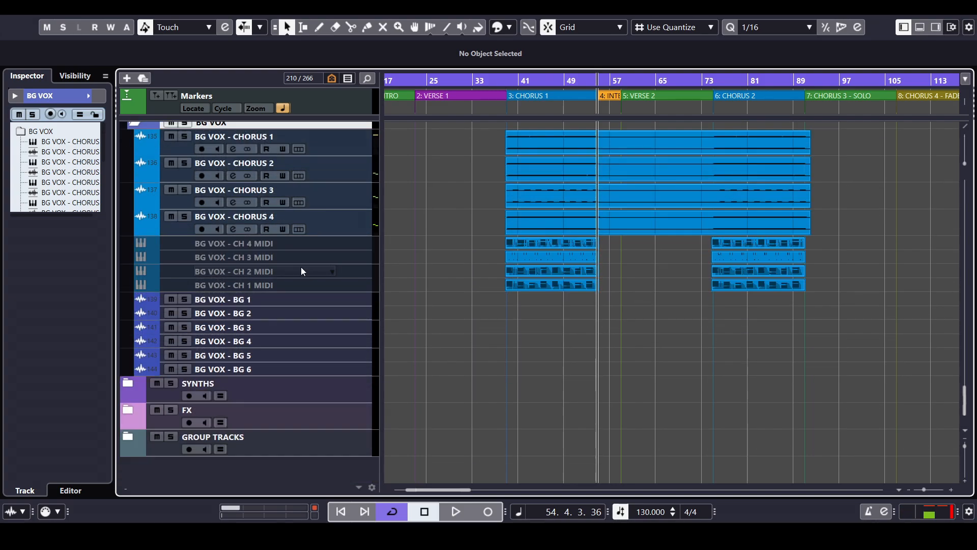
{"action": "scroll", "coordinate": [419, 279], "scroll_direction": "up", "scroll_amount": 5}
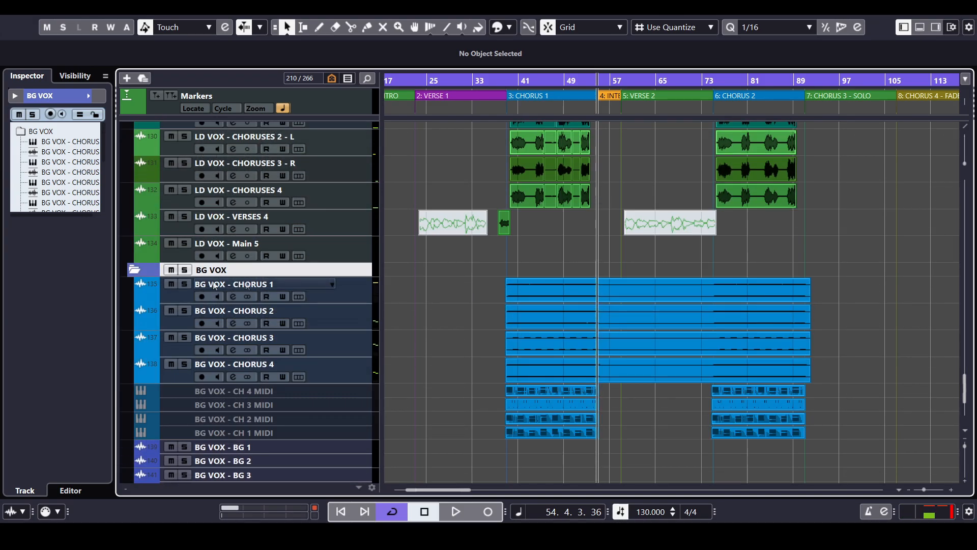
{"action": "left_click", "coordinate": [135, 268]}
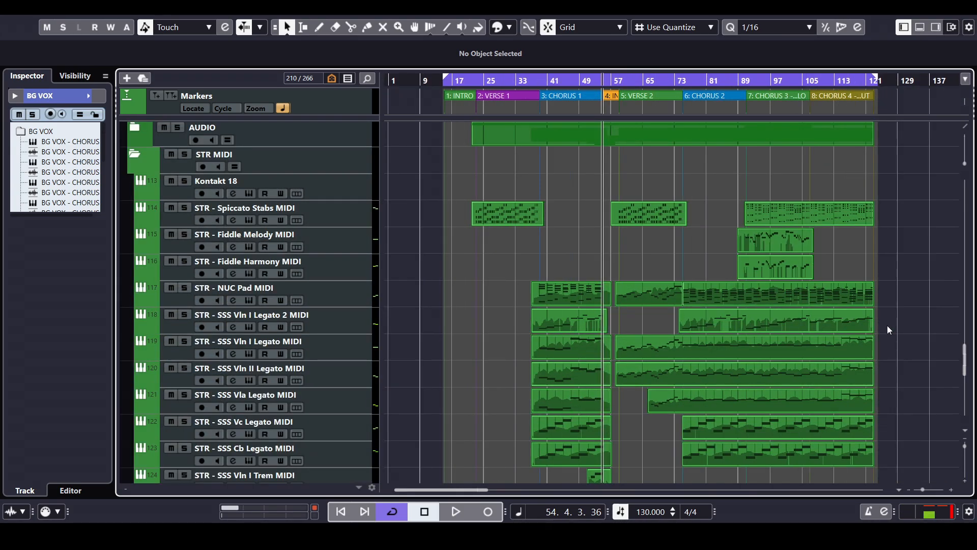
Review the whole arrangement from the SONG mix and drums through percussion, bass, piano and keys, guitar, woodwinds and strings
{"action": "scroll", "coordinate": [866, 315], "scroll_direction": "right", "scroll_amount": 2}
{"action": "scroll", "coordinate": [842, 356], "scroll_direction": "up", "scroll_amount": 20}
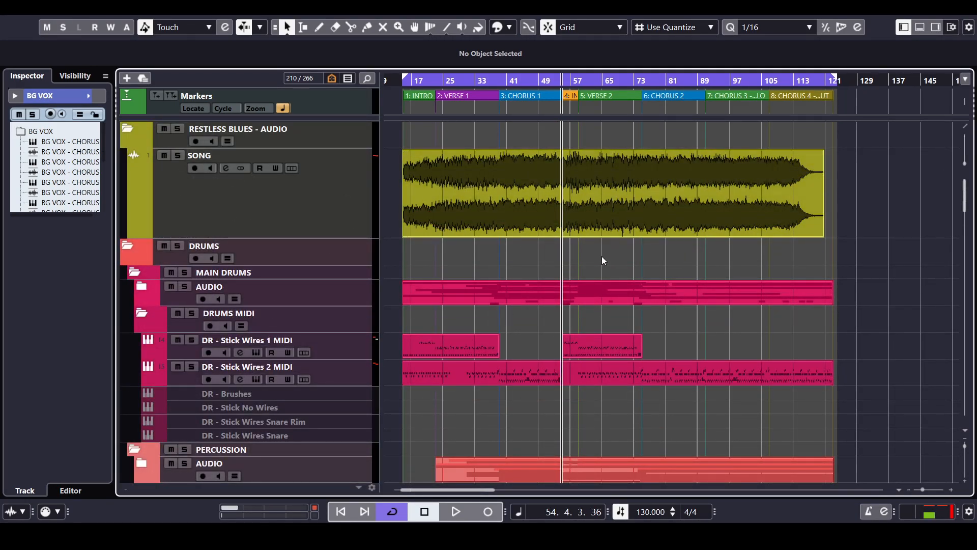
{"action": "scroll", "coordinate": [794, 239], "scroll_direction": "down", "scroll_amount": 4}
{"action": "scroll", "coordinate": [861, 227], "scroll_direction": "up", "scroll_amount": 4}
{"action": "scroll", "coordinate": [855, 237], "scroll_direction": "down", "scroll_amount": 12}
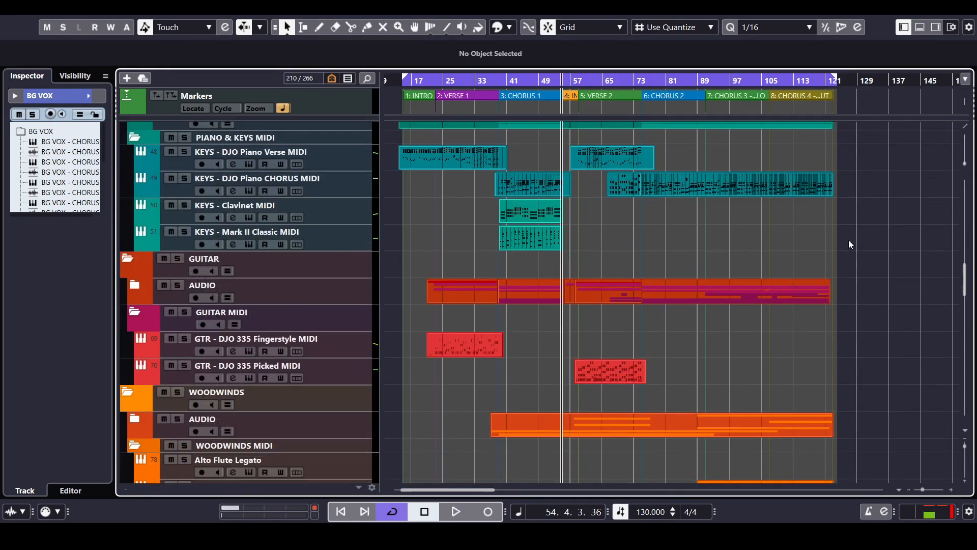
{"action": "scroll", "coordinate": [849, 242], "scroll_direction": "down", "scroll_amount": 5}
{"action": "scroll", "coordinate": [848, 240], "scroll_direction": "up", "scroll_amount": 10}
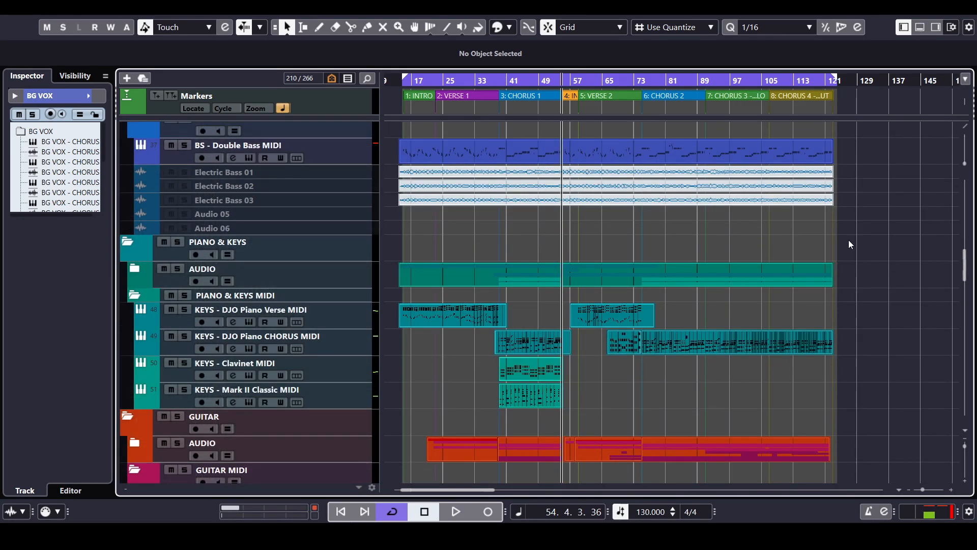
{"action": "scroll", "coordinate": [848, 239], "scroll_direction": "down", "scroll_amount": 5}
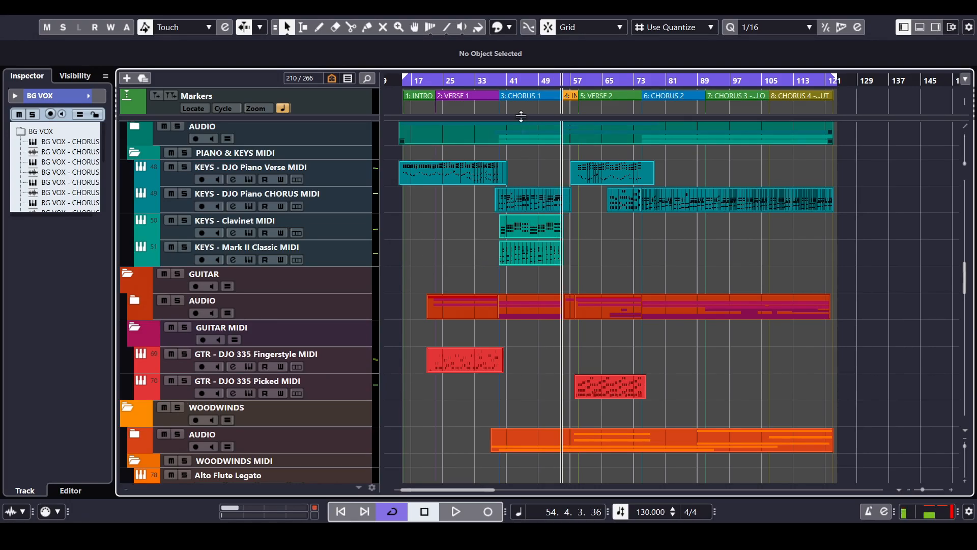
{"action": "scroll", "coordinate": [879, 286], "scroll_direction": "up", "scroll_amount": 10}
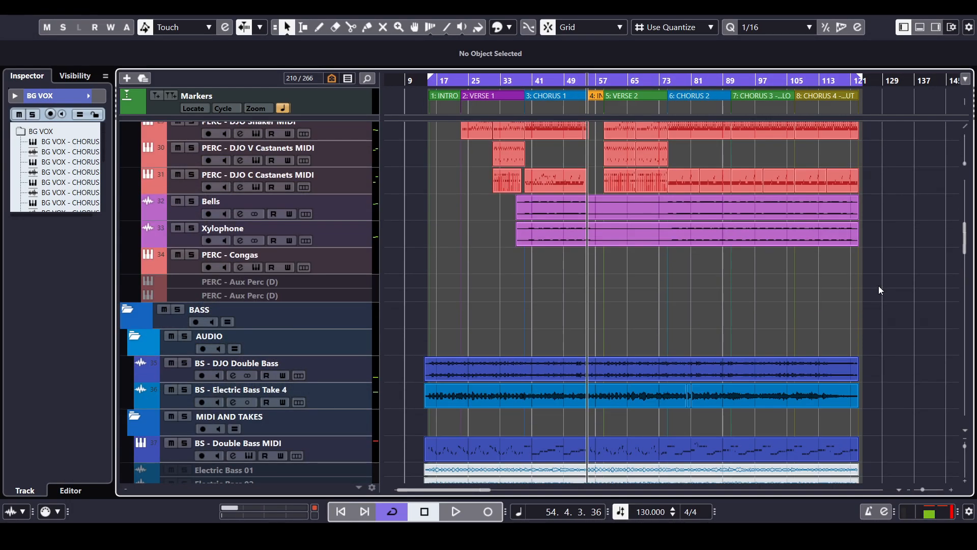
{"action": "scroll", "coordinate": [878, 287], "scroll_direction": "up", "scroll_amount": 2}
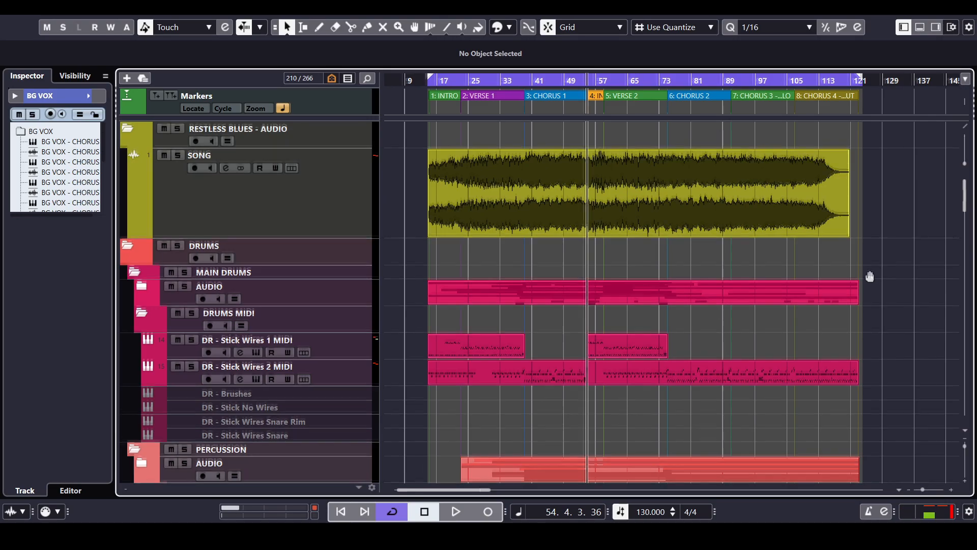
{"action": "scroll", "coordinate": [869, 266], "scroll_direction": "down", "scroll_amount": 2}
{"action": "scroll", "coordinate": [869, 292], "scroll_direction": "up", "scroll_amount": 2}
{"action": "scroll", "coordinate": [892, 280], "scroll_direction": "down", "scroll_amount": 12}
{"action": "scroll", "coordinate": [891, 280], "scroll_direction": "down", "scroll_amount": 12}
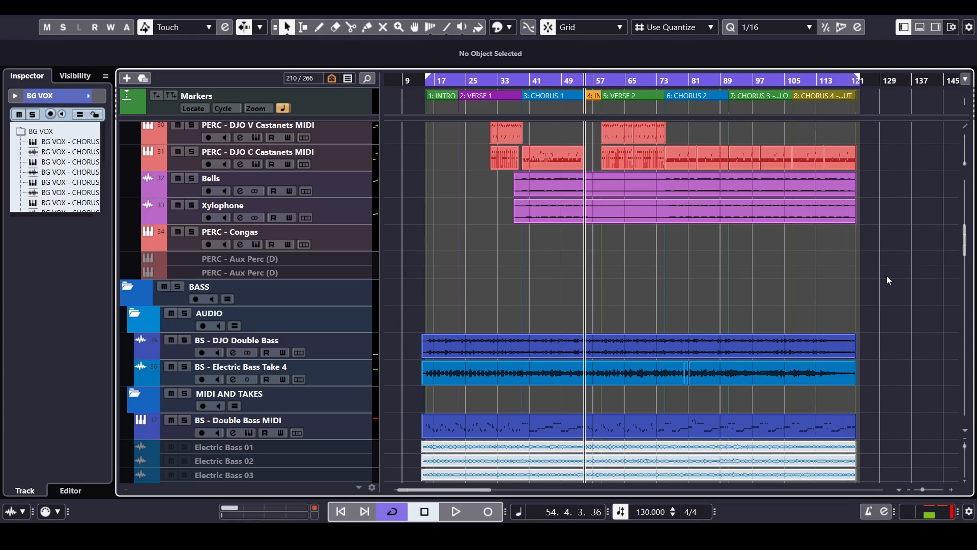
{"action": "scroll", "coordinate": [887, 276], "scroll_direction": "up", "scroll_amount": 20}
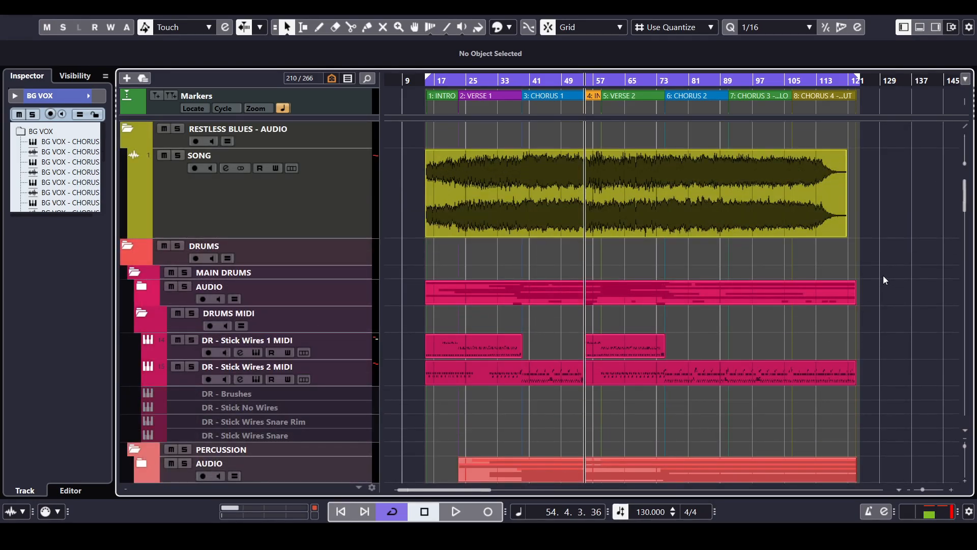
{"action": "scroll", "coordinate": [883, 276], "scroll_direction": "down", "scroll_amount": 12}
{"action": "scroll", "coordinate": [877, 273], "scroll_direction": "up", "scroll_amount": 12}
Select and solo the SONG track, and start playback around the start of Chorus 4
{"action": "left_click", "coordinate": [247, 186]}
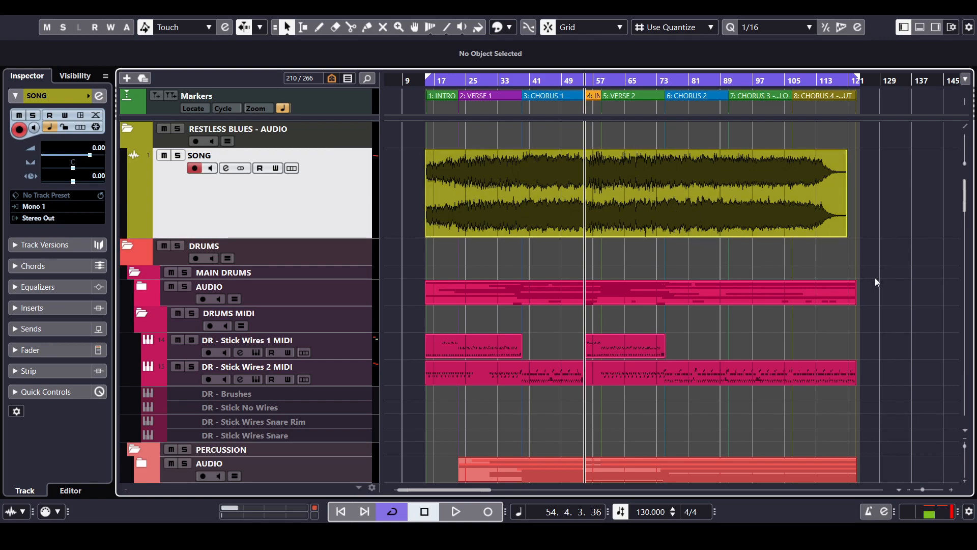
{"action": "scroll", "coordinate": [871, 282], "scroll_direction": "down", "scroll_amount": 10}
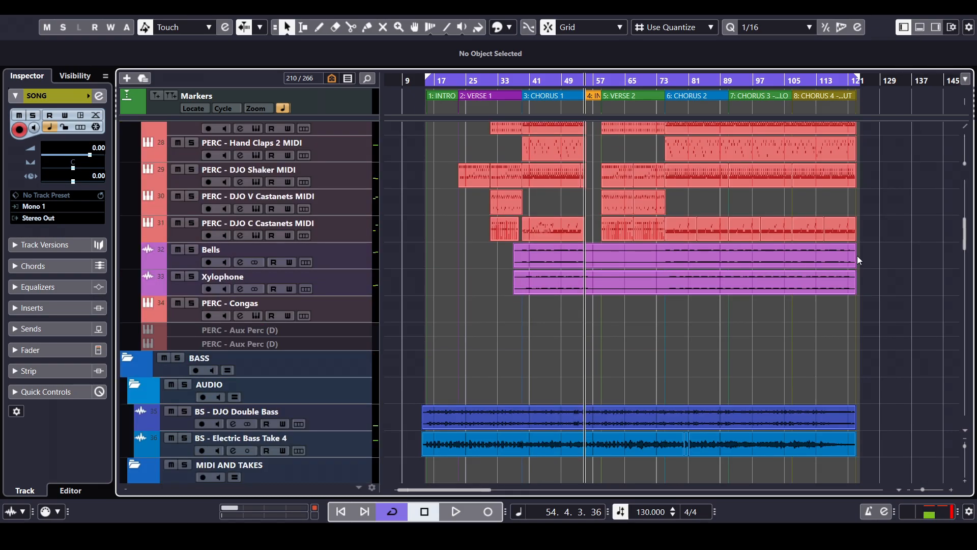
{"action": "scroll", "coordinate": [858, 260], "scroll_direction": "down", "scroll_amount": 2}
{"action": "scroll", "coordinate": [860, 270], "scroll_direction": "up", "scroll_amount": 12}
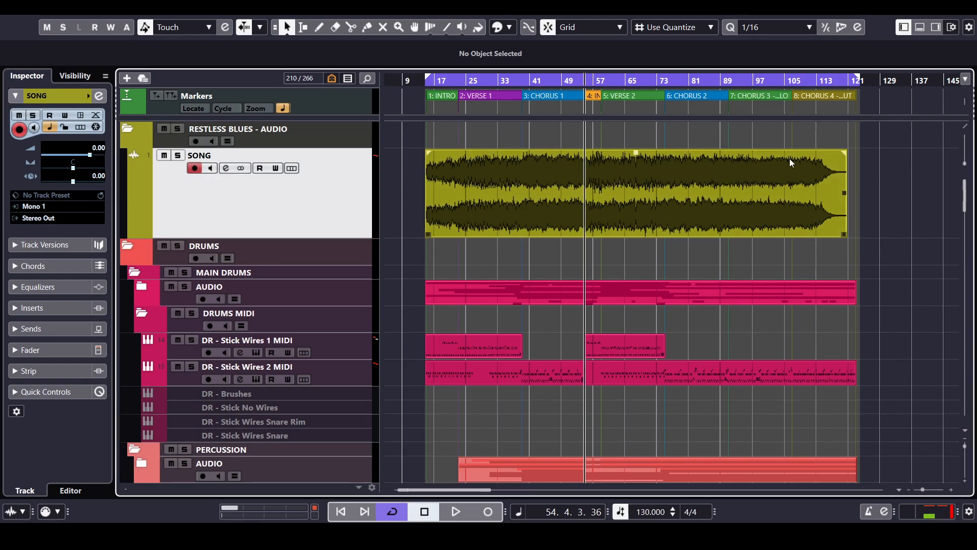
{"action": "key", "text": "space"}
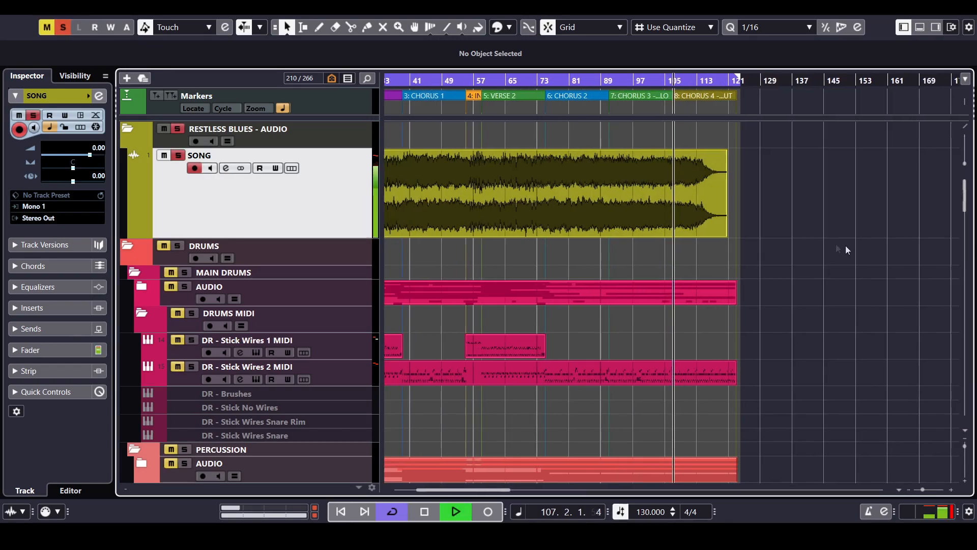
Examine the SONG waveform's fade-out through Chorus 4 while it plays
{"action": "scroll", "coordinate": [836, 244], "scroll_direction": "up", "scroll_amount": 5}
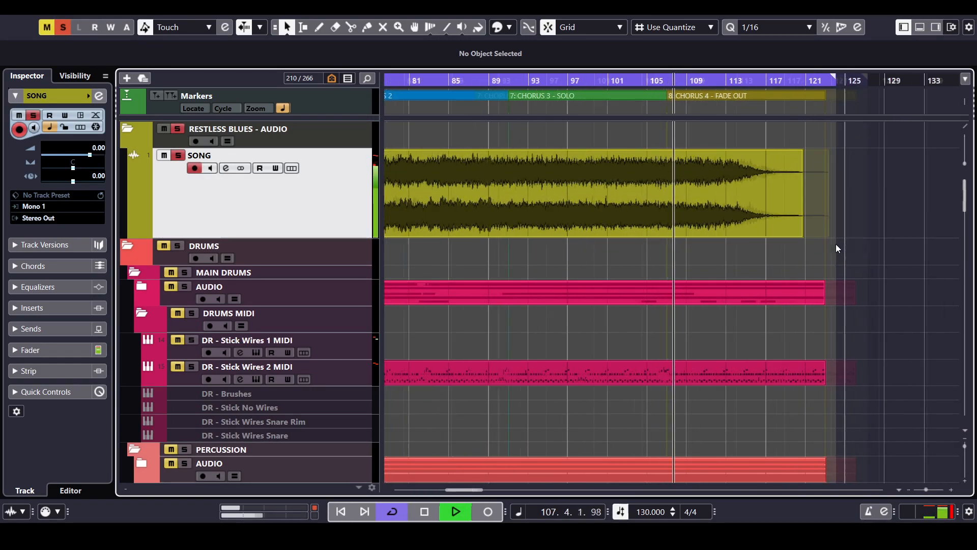
{"action": "scroll", "coordinate": [836, 244], "scroll_direction": "up", "scroll_amount": 2}
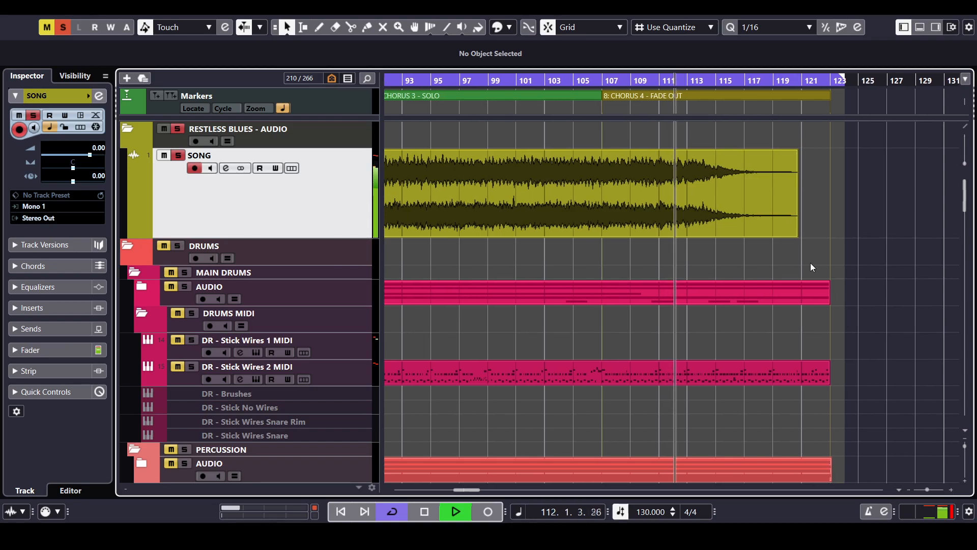
{"action": "key", "text": "h"}
{"action": "key", "text": "h"}
{"action": "key", "text": "h"}
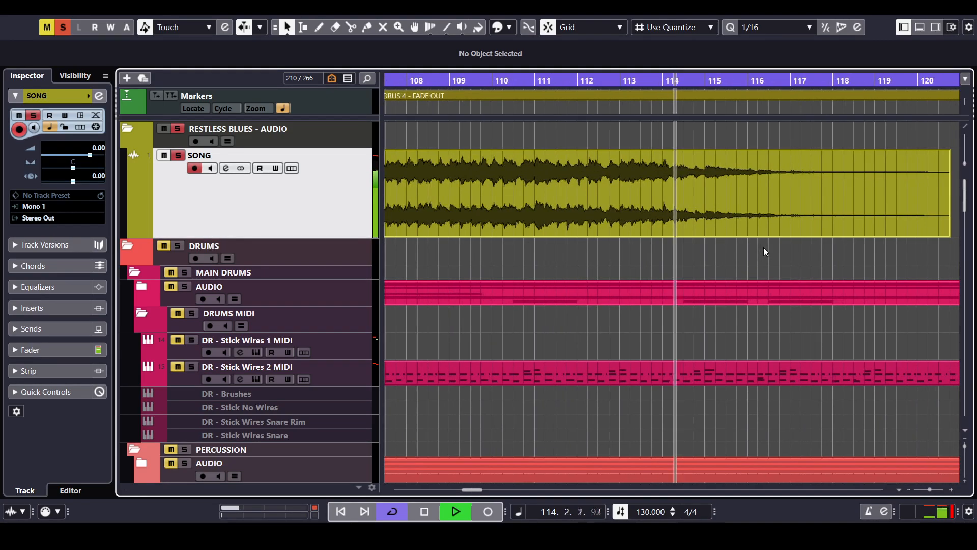
{"action": "key", "text": "g"}
{"action": "key", "text": "g"}
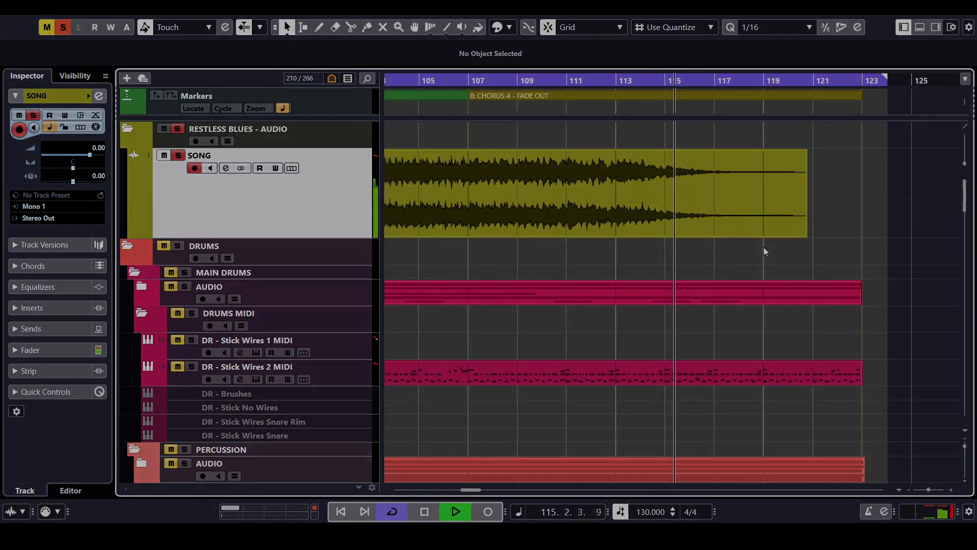
{"action": "key", "text": "g"}
{"action": "key", "text": "g"}
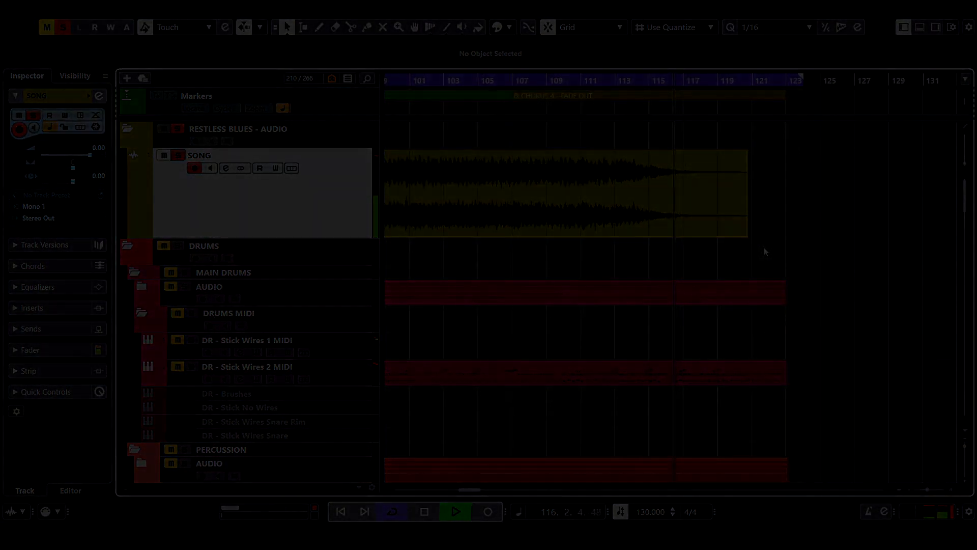